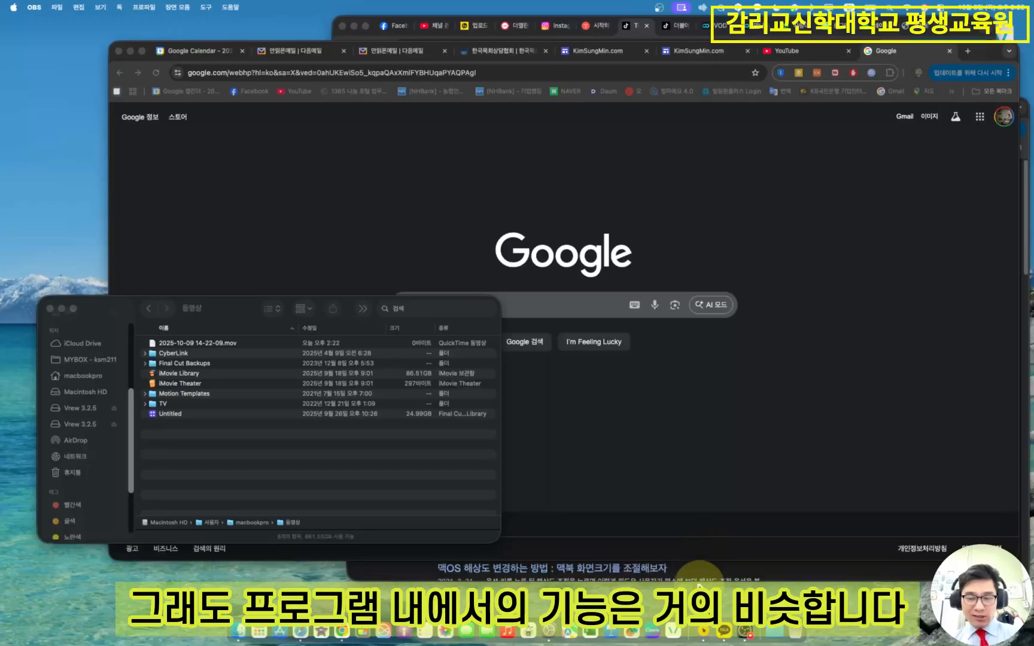
# - Create a new Vrew project from the [히브리서 17강] MP4 in the Downloads folder, with Korean speech analysis on
pyautogui.click(696, 630)
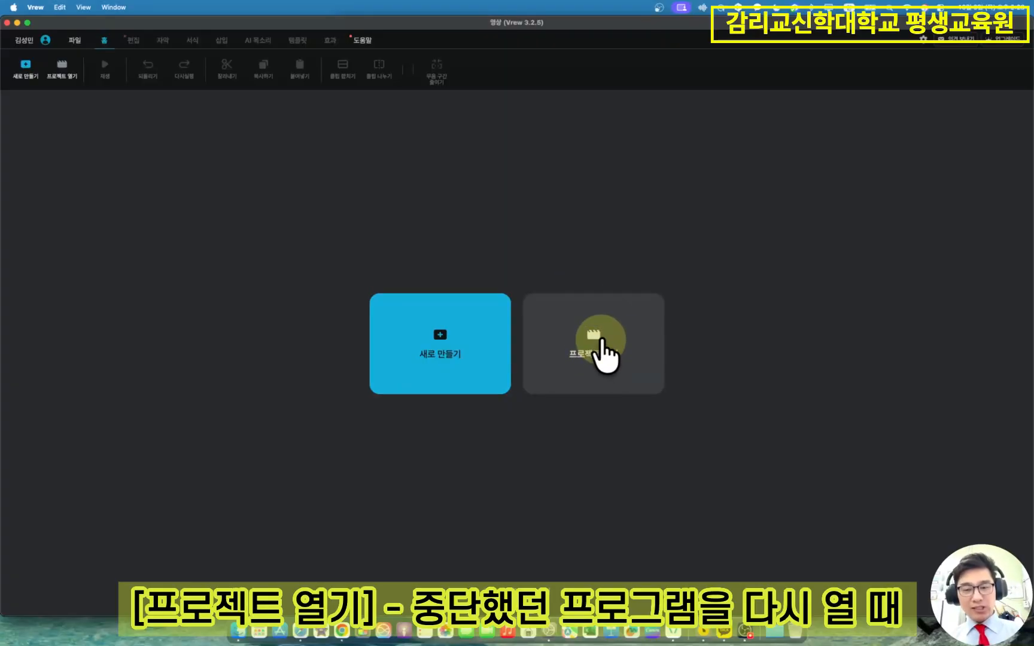
pyautogui.click(423, 362)
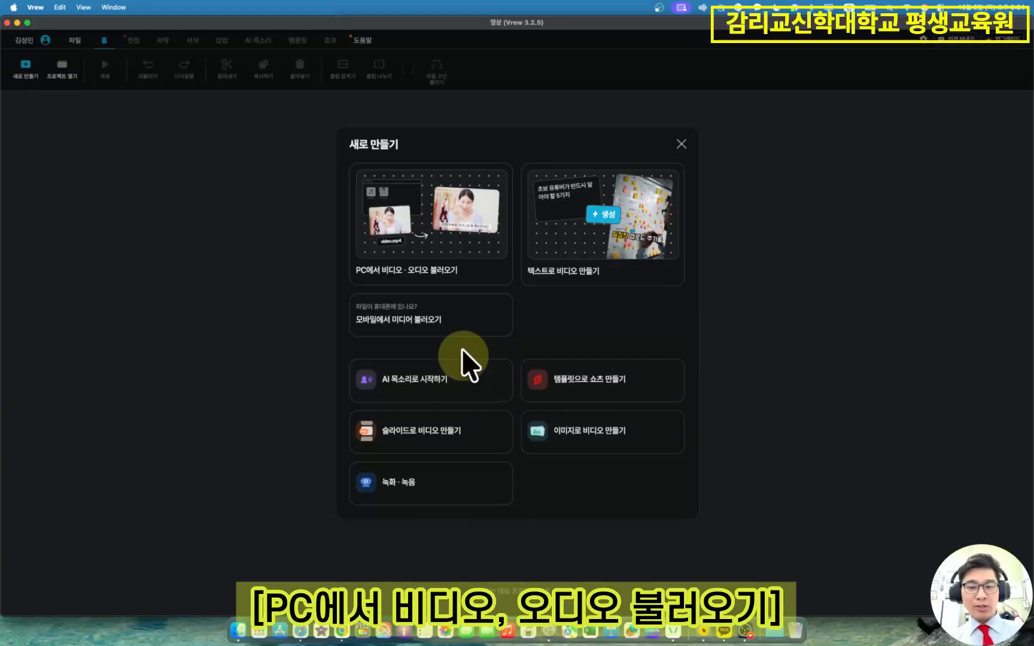
pyautogui.click(465, 250)
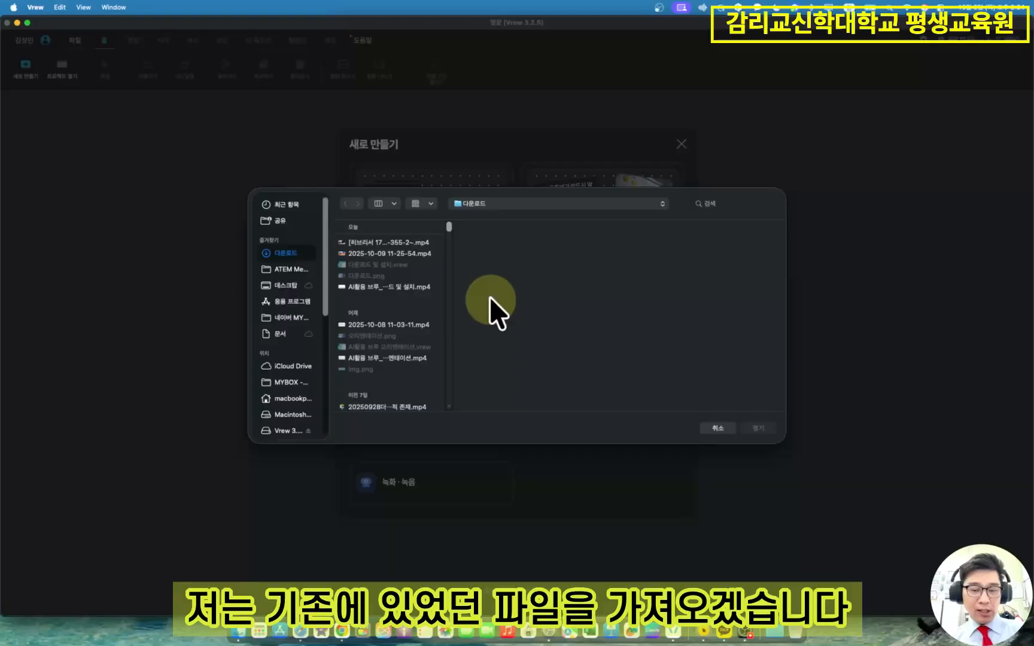
pyautogui.click(415, 242)
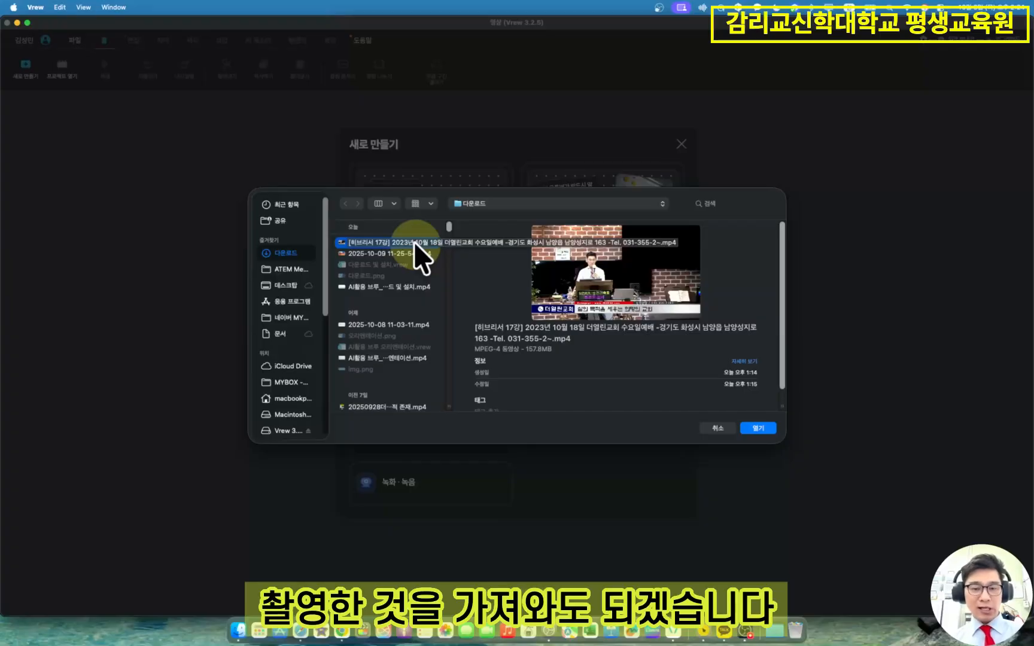
pyautogui.click(760, 428)
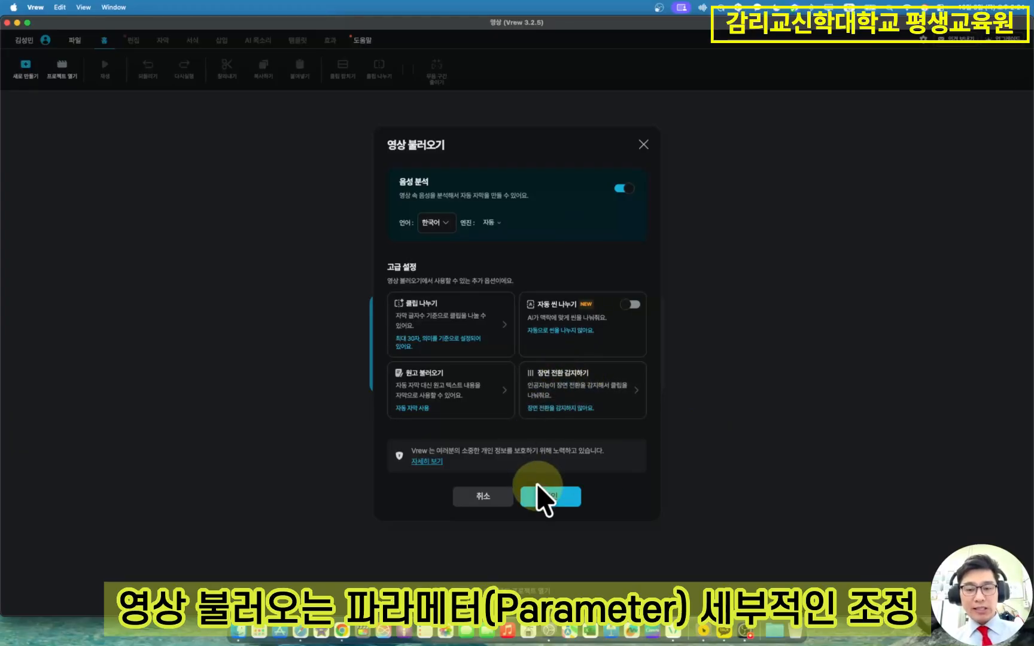
pyautogui.click(549, 496)
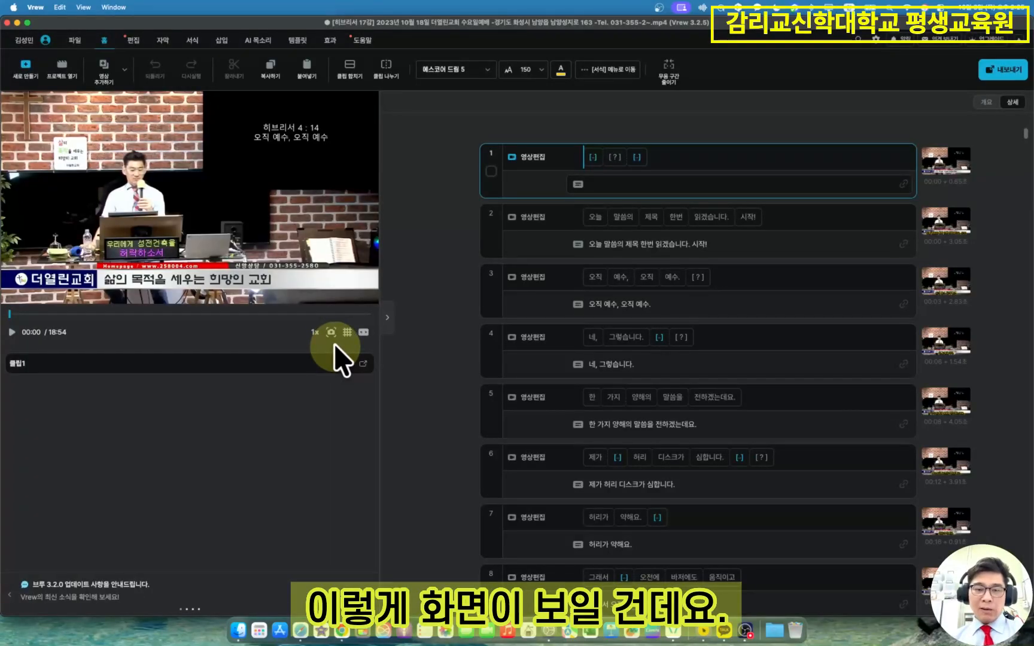
# - Narrow the video preview area and split clip 2 before the word "한번"
pyautogui.moveTo(377, 363); pyautogui.dragTo(221, 355)
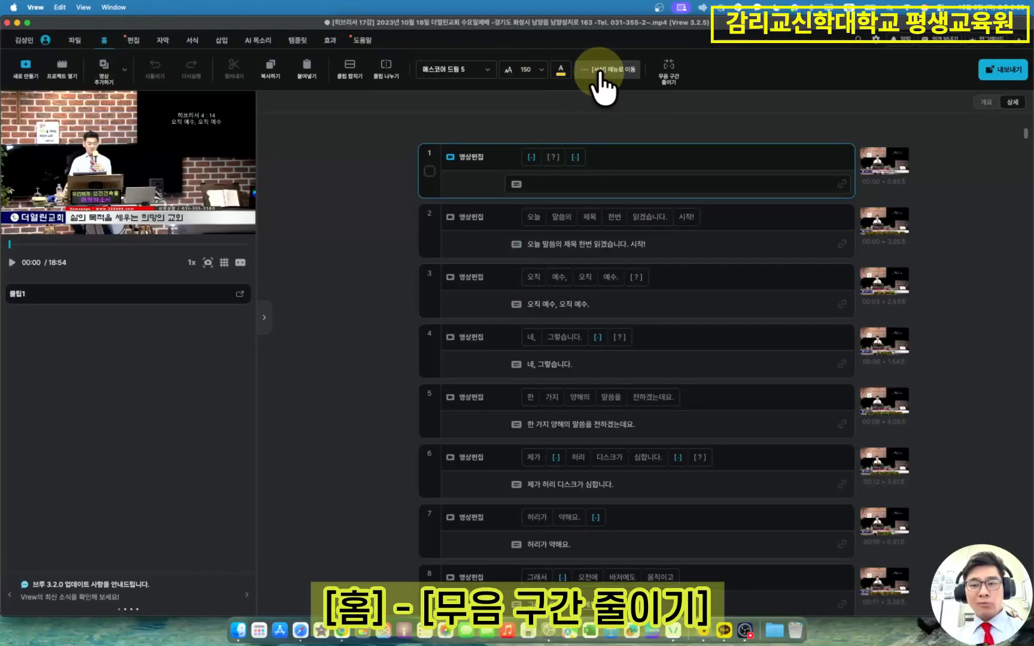
pyautogui.click(677, 74)
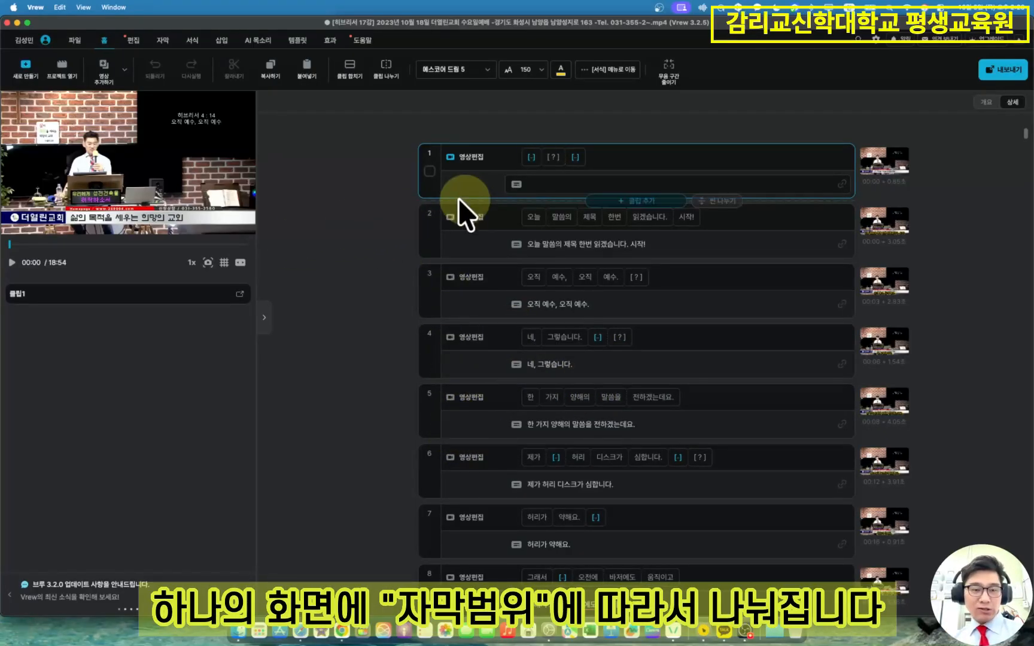
pyautogui.click(457, 221)
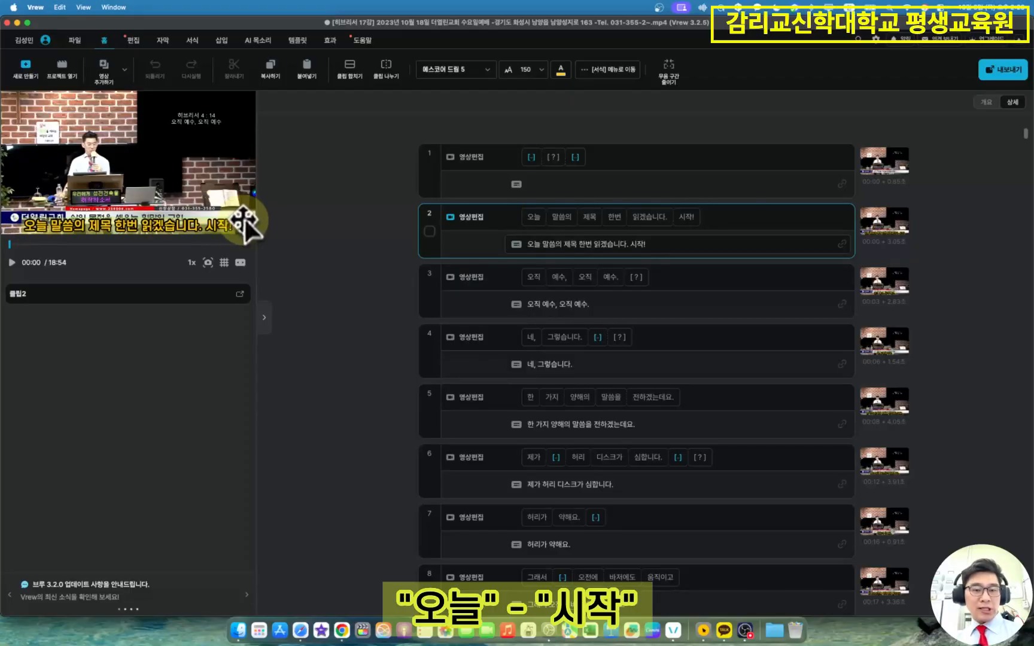
pyautogui.click(617, 217)
pyautogui.press('Return')
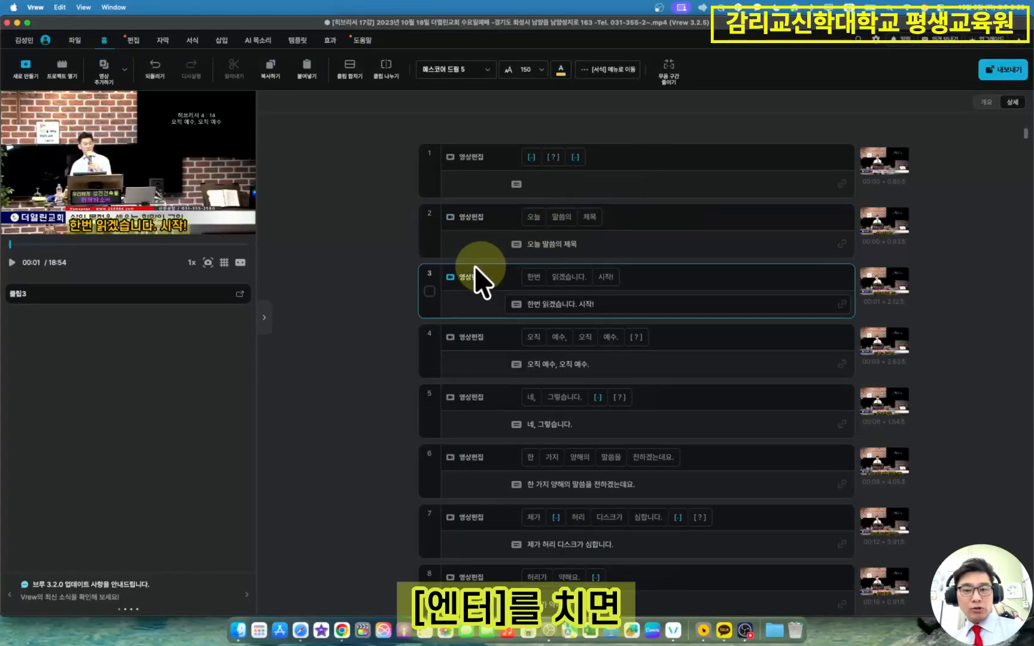
pyautogui.click(402, 223)
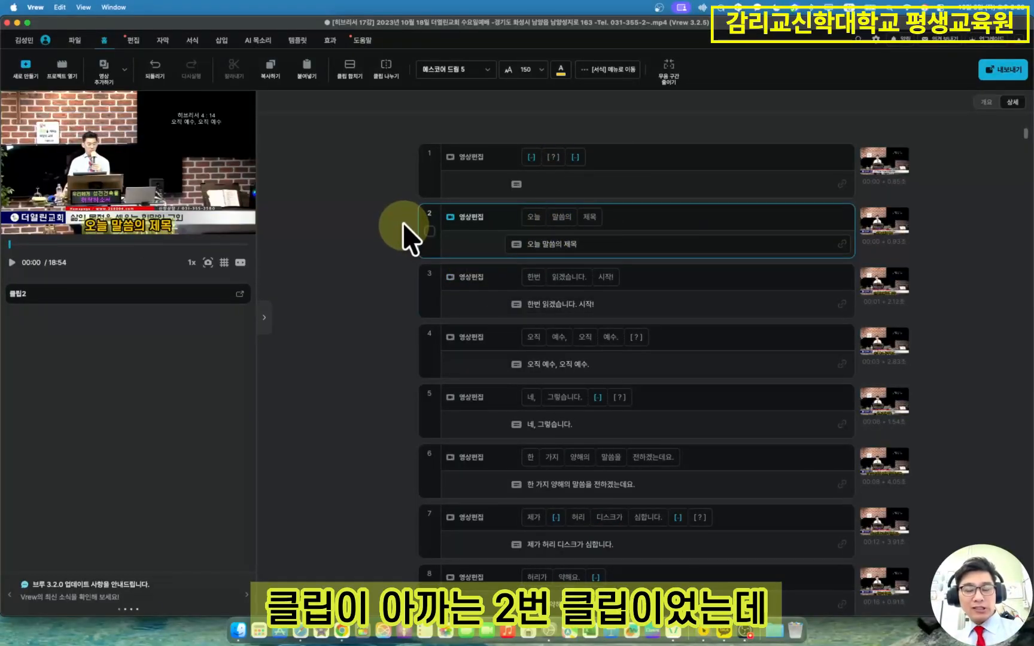
pyautogui.click(400, 300)
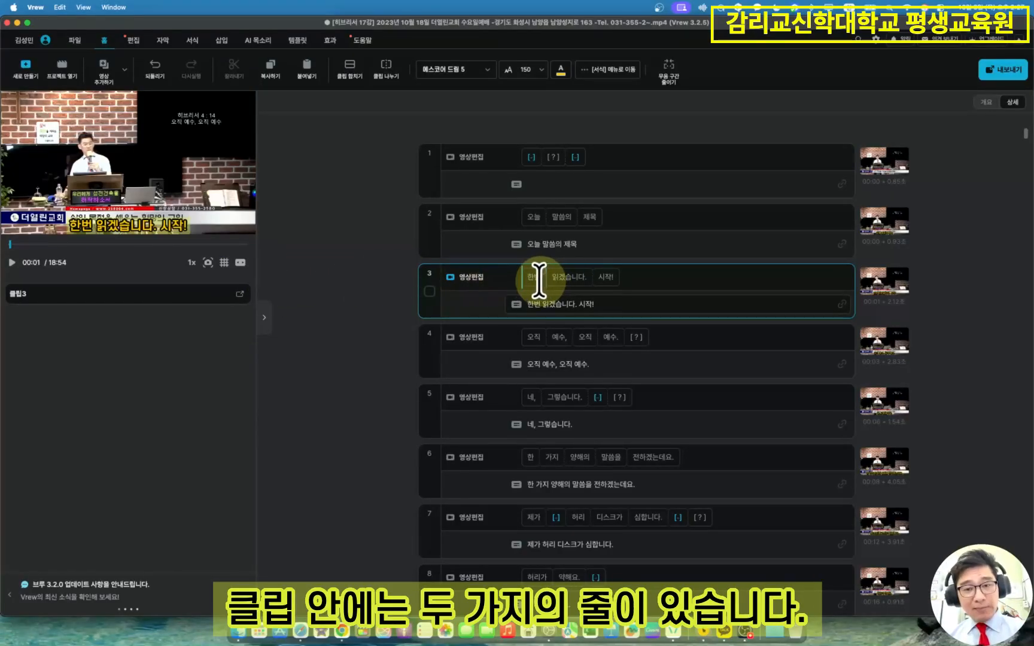
pyautogui.click(510, 219)
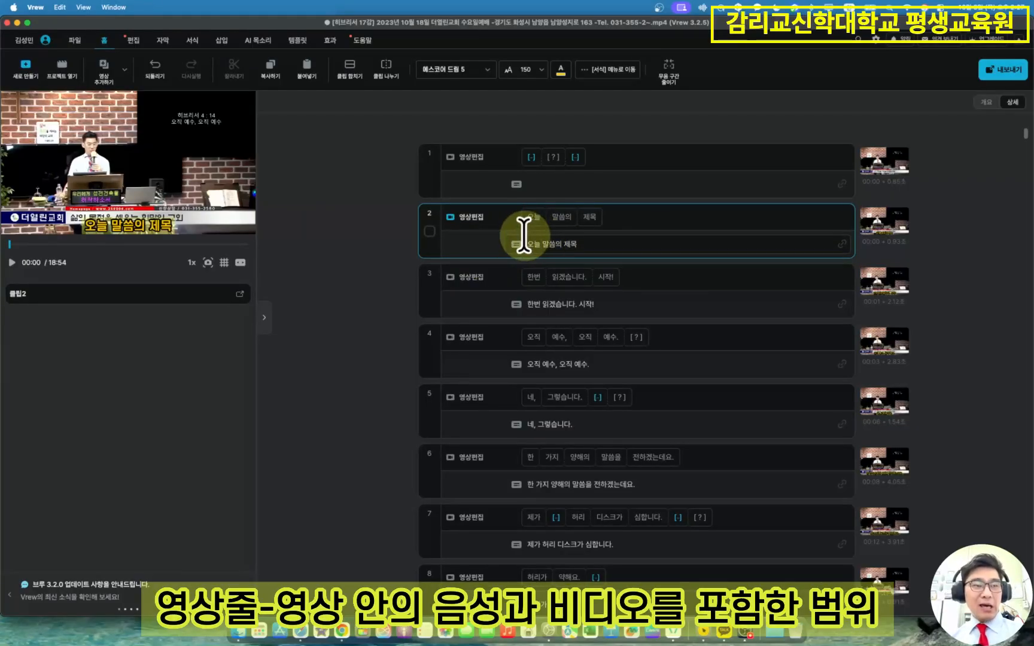
pyautogui.click(585, 243)
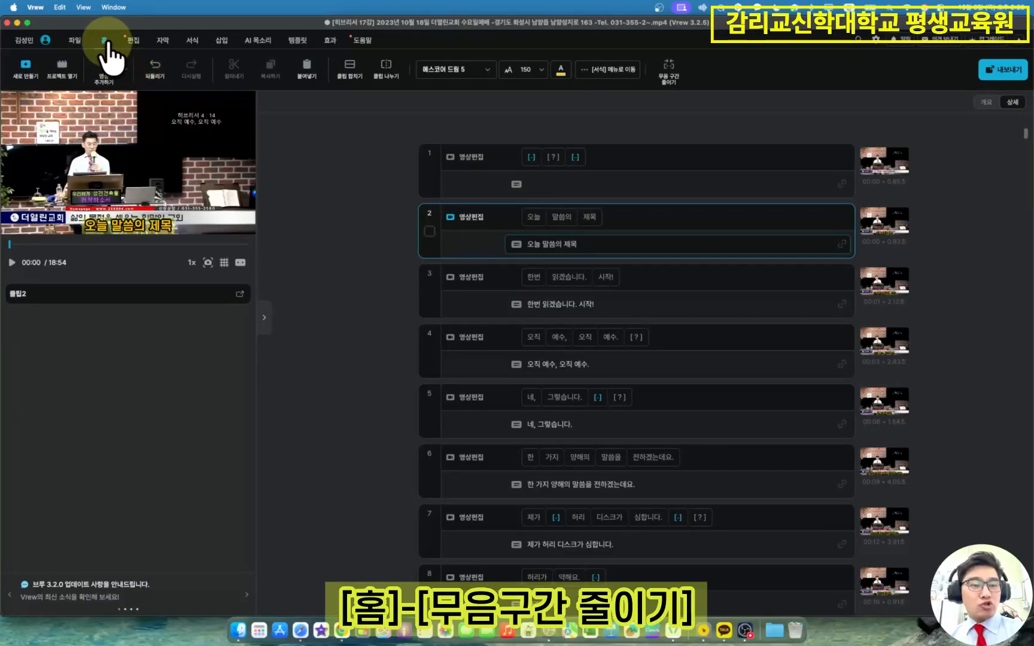
# - Shorten the silent sections in all clips to 0.0 seconds
pyautogui.click(683, 71)
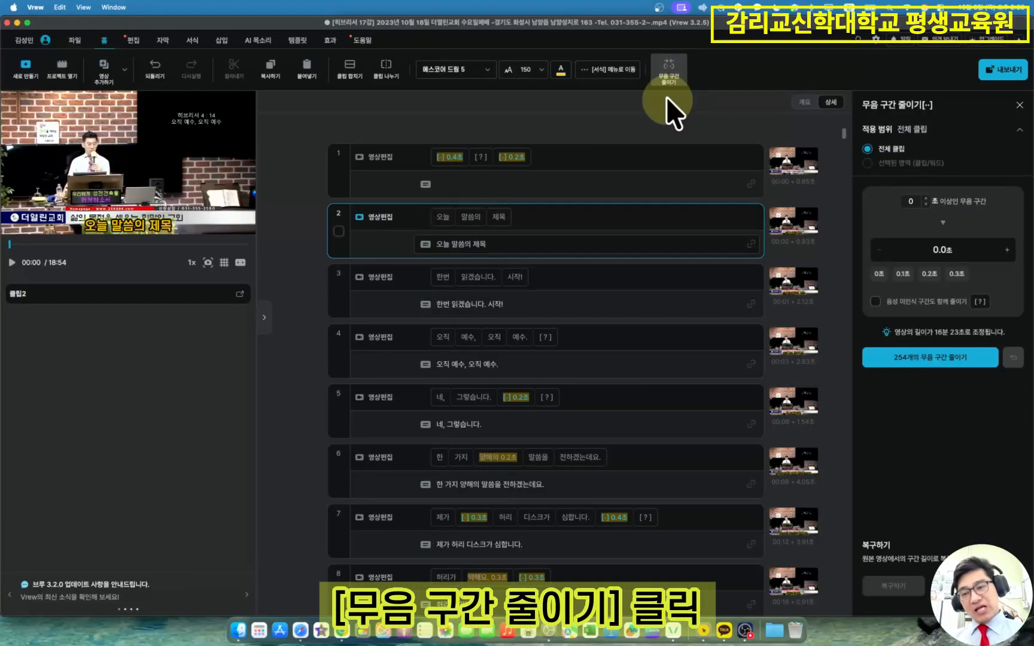
pyautogui.click(931, 357)
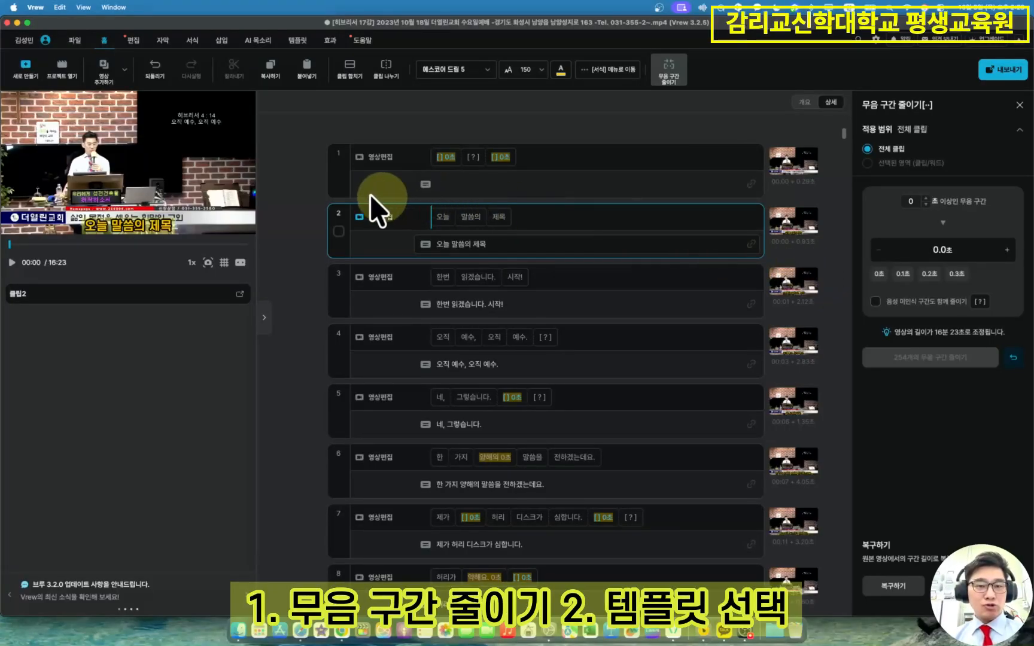
# - Apply the 9:16 shorts template with yellow and white titles and a yellow caption box to all clips, and preview it
pyautogui.click(299, 42)
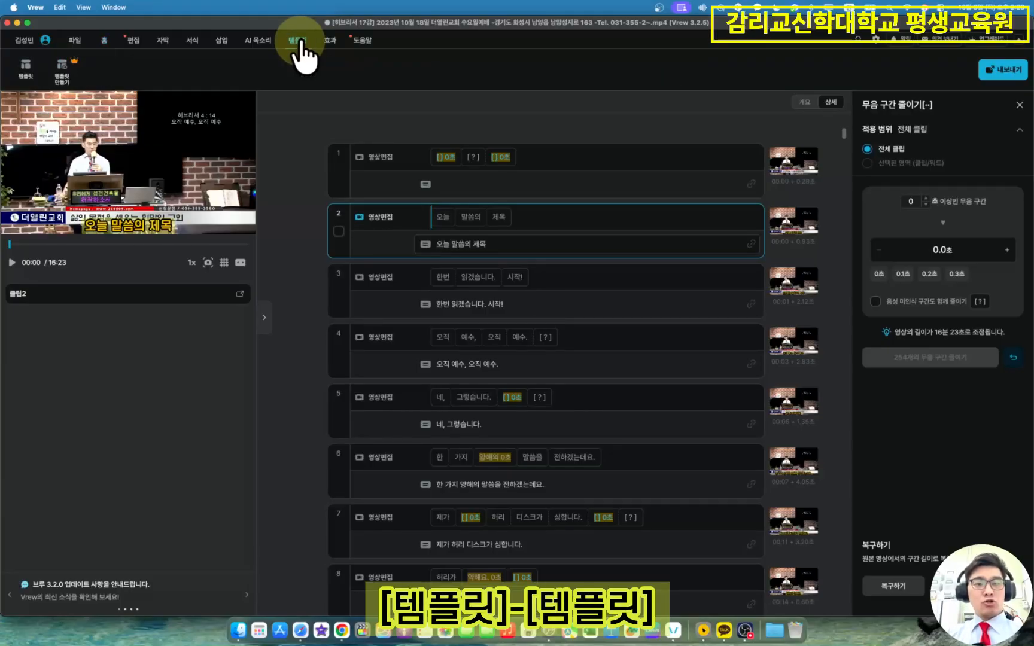
pyautogui.click(24, 68)
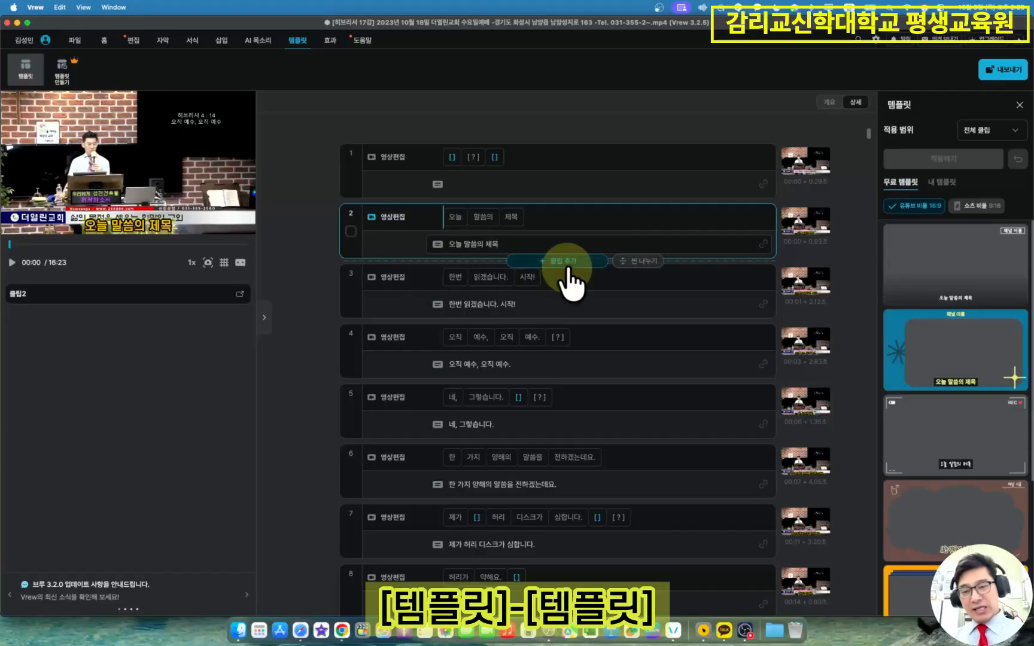
pyautogui.click(984, 207)
pyautogui.scroll(-10, 953, 370)
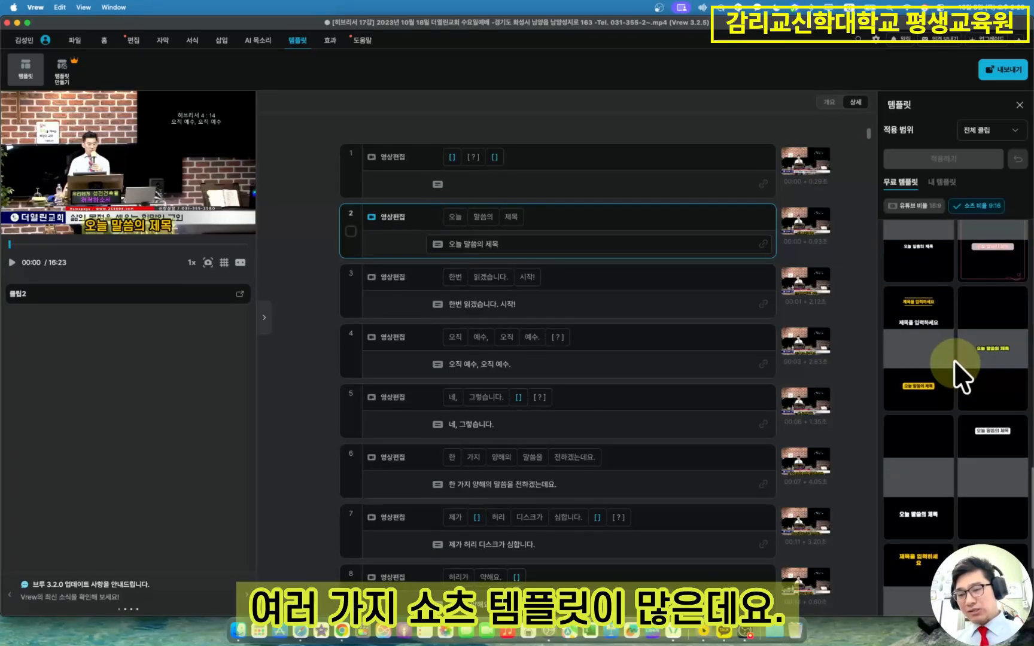
pyautogui.click(926, 362)
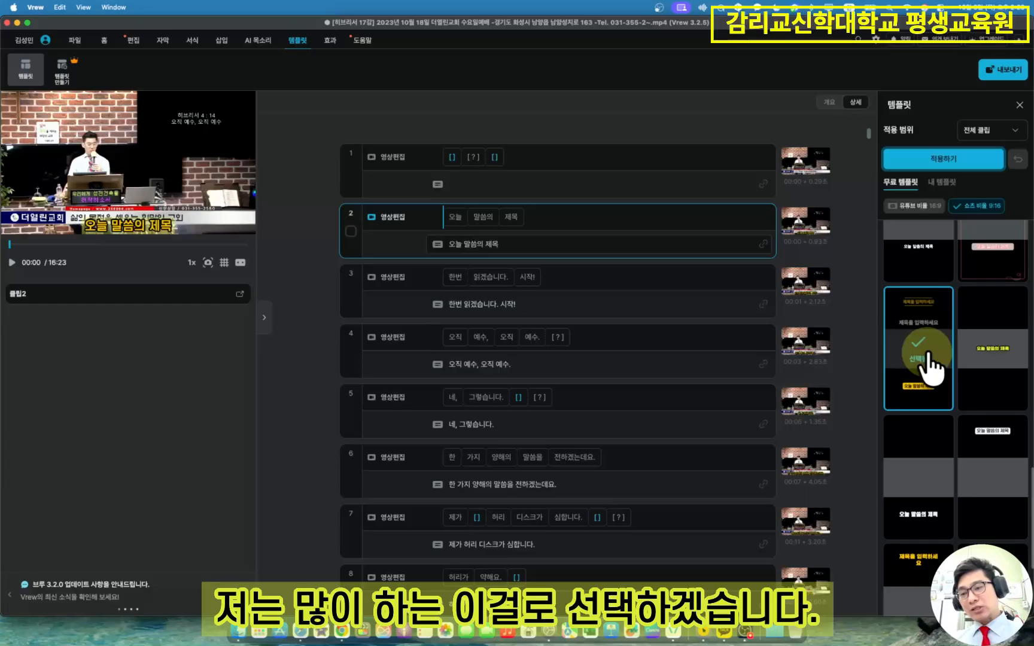
pyautogui.click(938, 159)
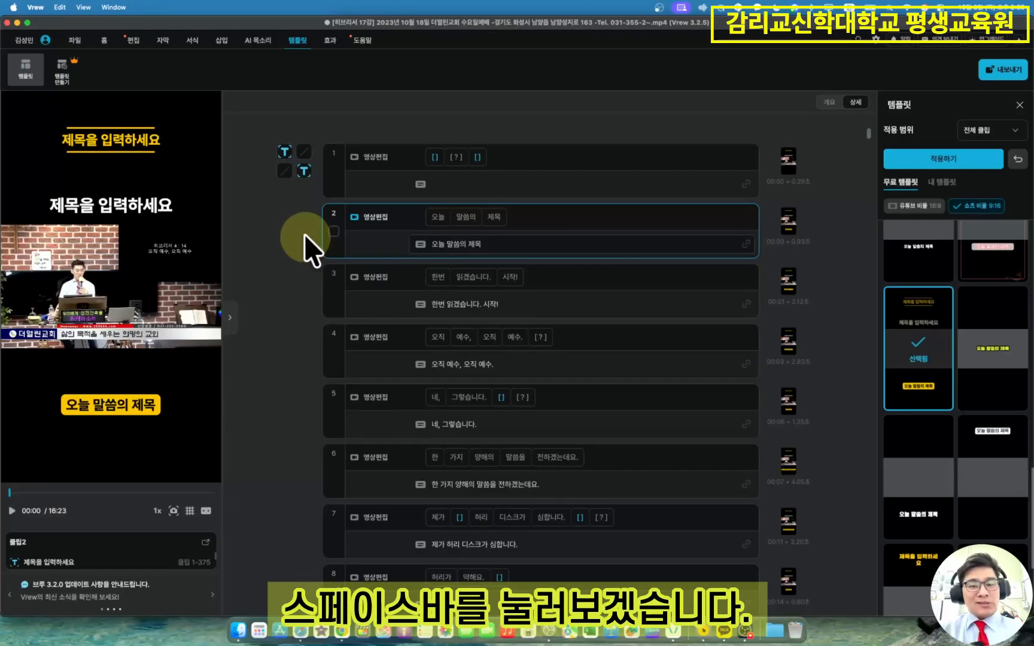
pyautogui.press('space')
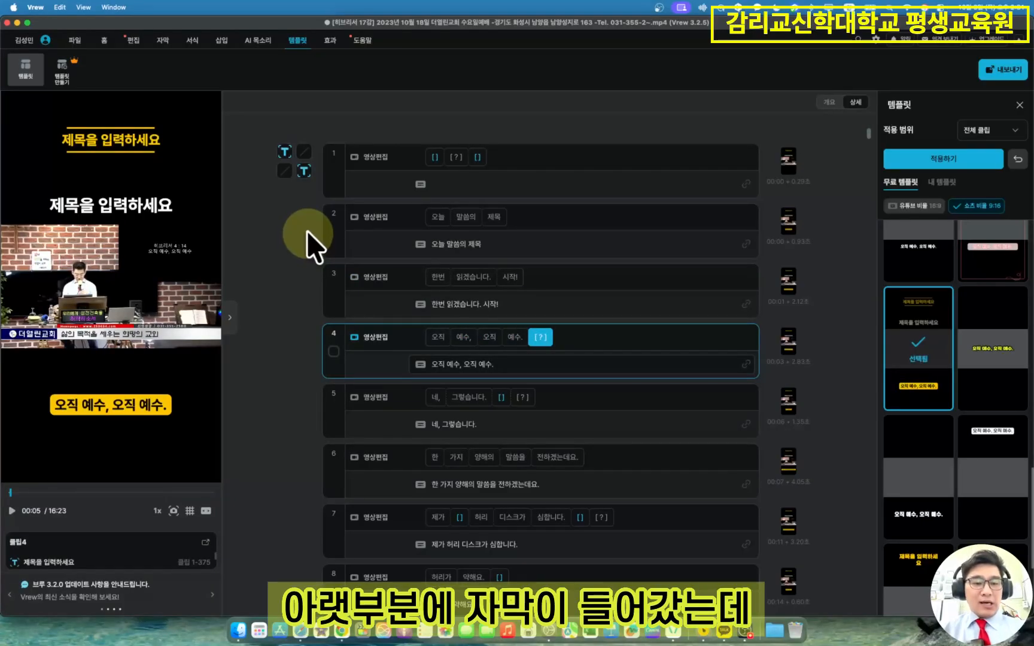
# - Align the base caption style to the vertical centre and shift it down to the lower edge of the video image
pyautogui.click(127, 425)
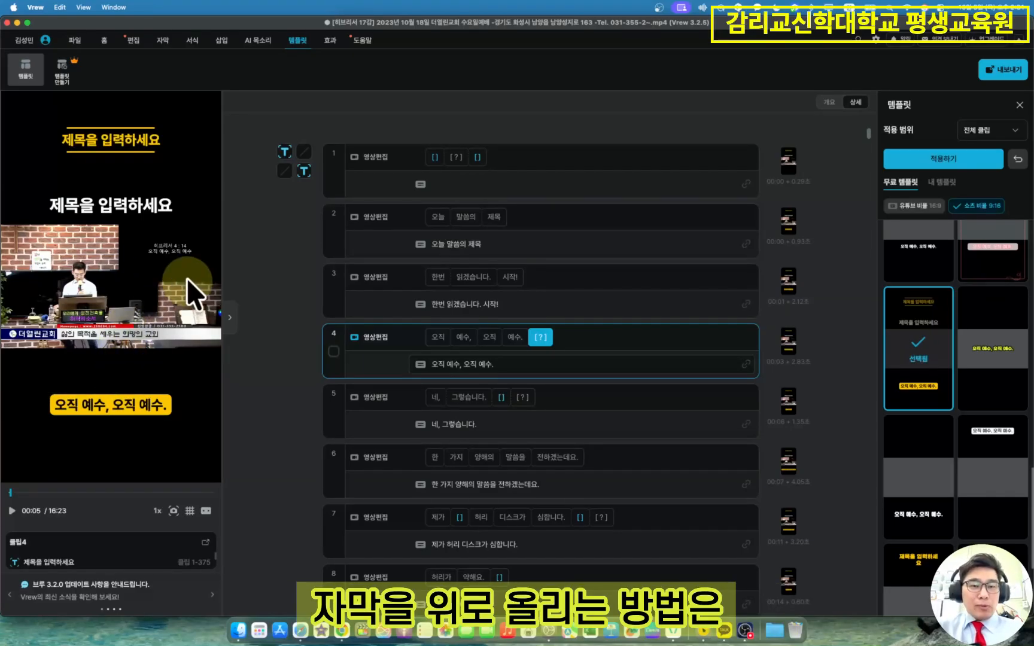
pyautogui.click(193, 42)
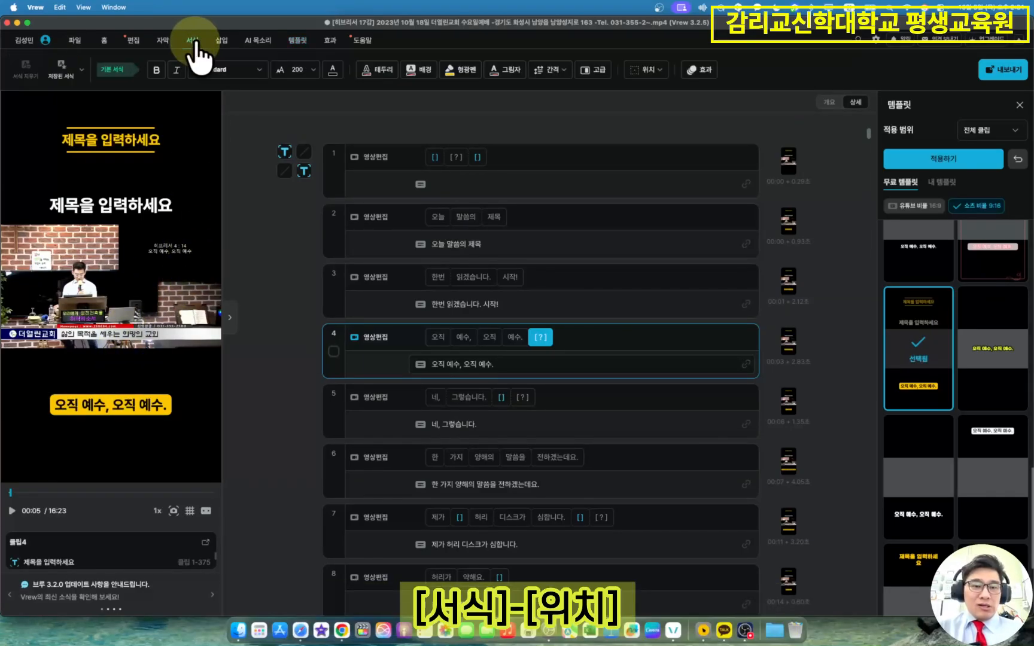
pyautogui.click(658, 70)
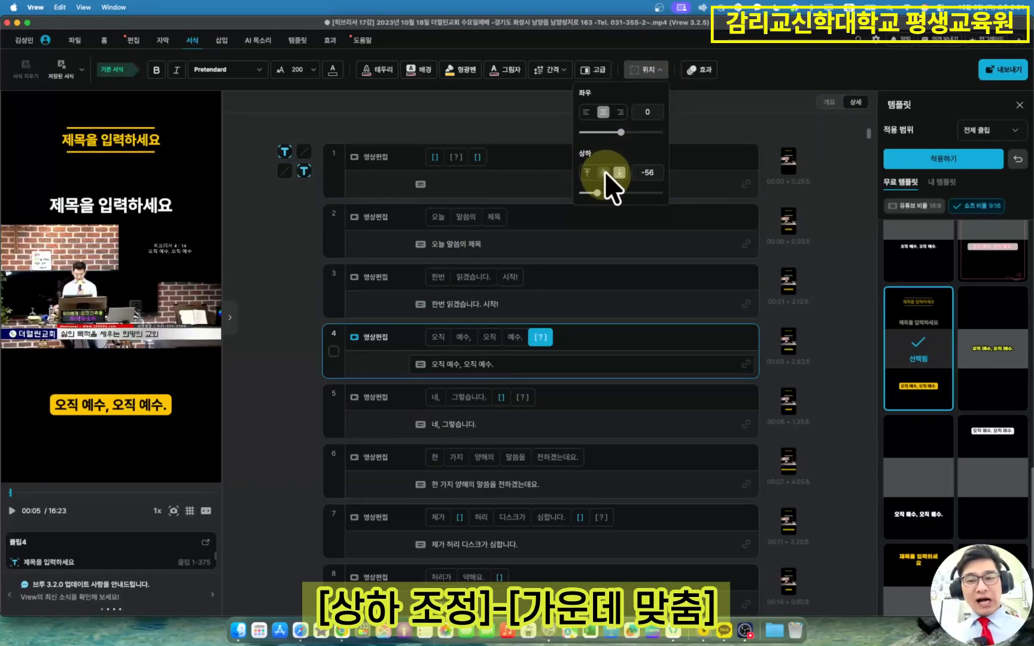
pyautogui.click(604, 172)
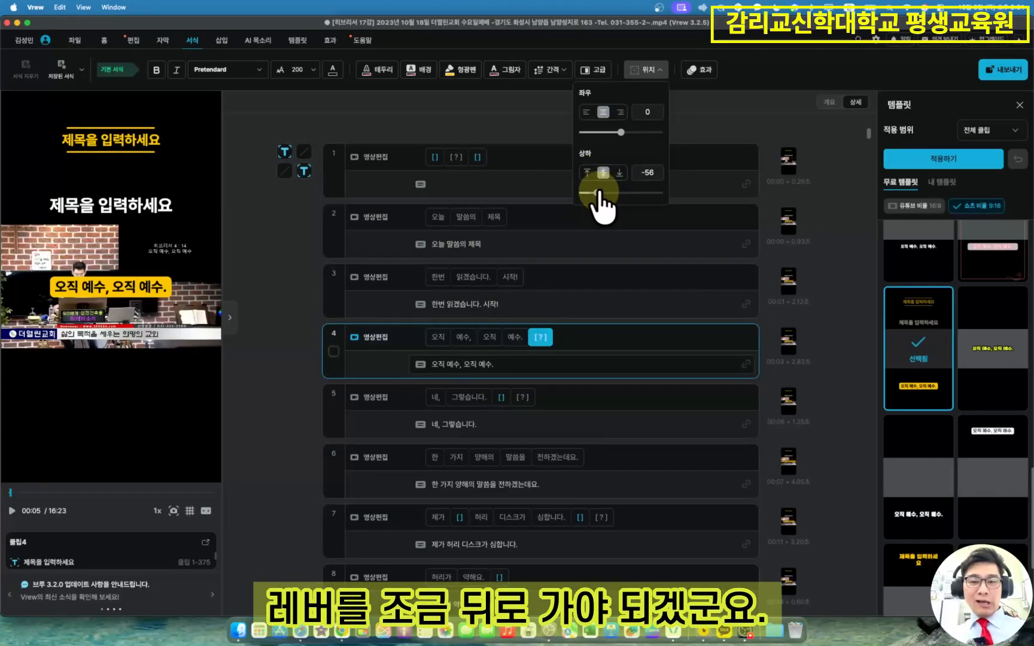
pyautogui.moveTo(621, 189); pyautogui.dragTo(645, 194)
# - Check the caption placement over the video across clips 2 to 5
pyautogui.click(286, 217)
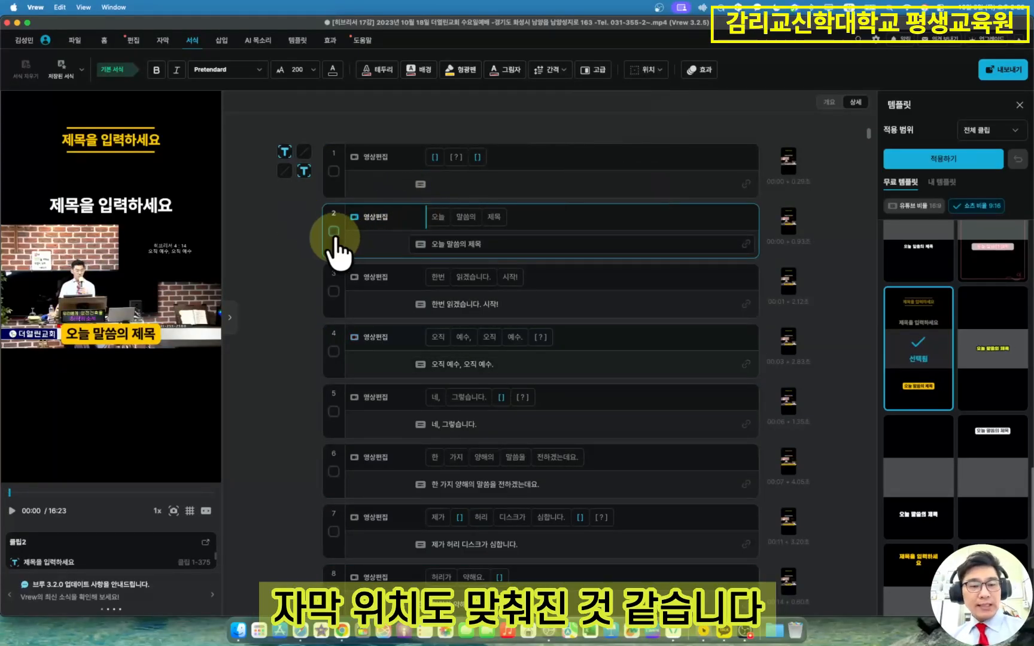
pyautogui.click(309, 294)
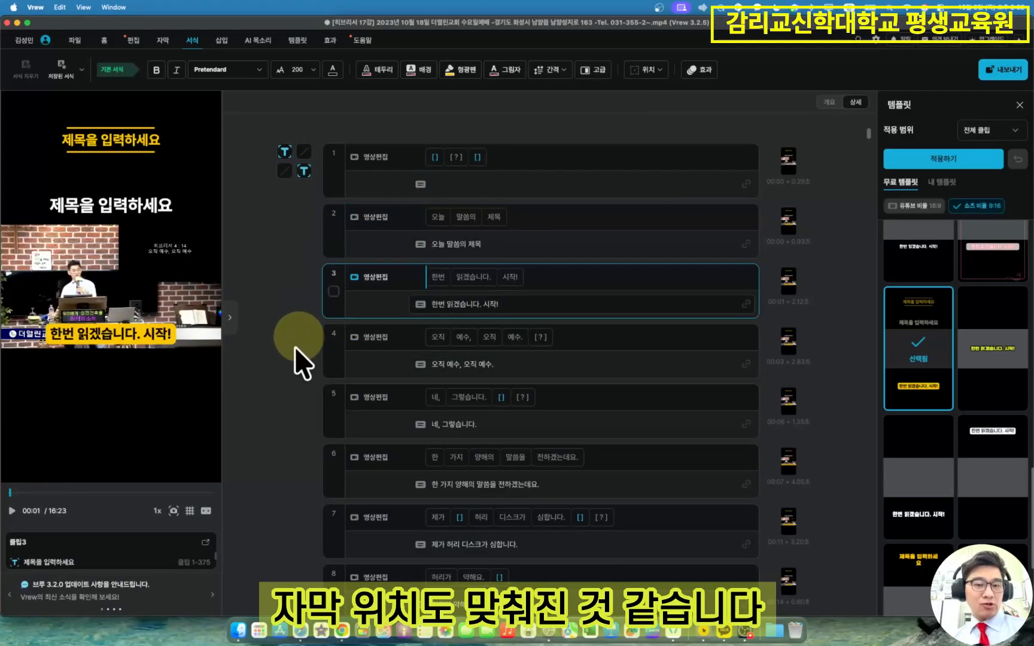
pyautogui.click(281, 424)
pyautogui.click(296, 335)
pyautogui.click(292, 272)
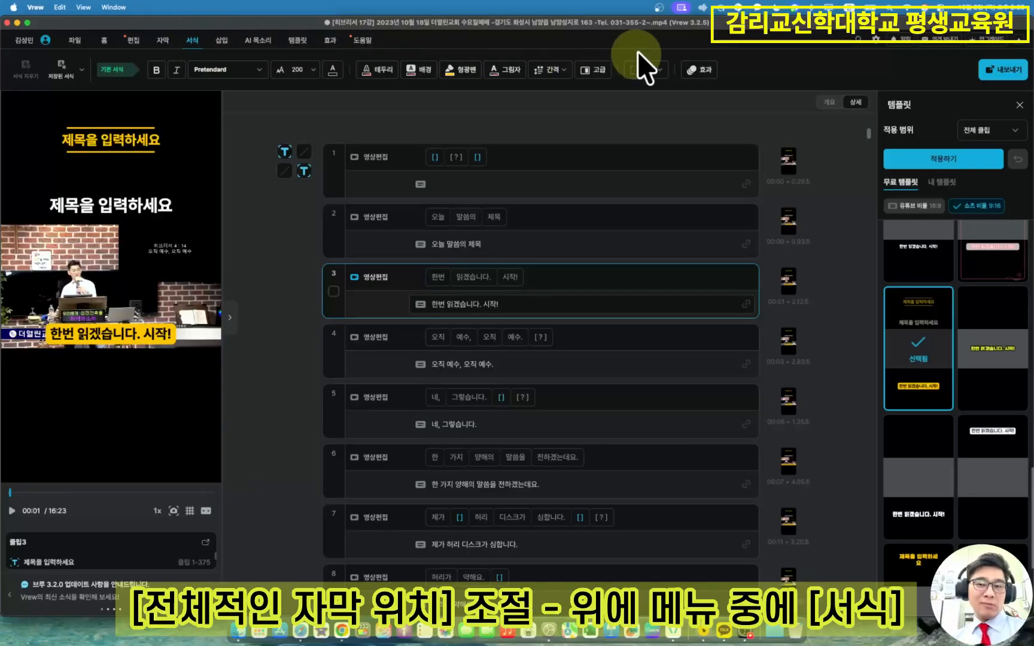
pyautogui.click(316, 208)
pyautogui.click(306, 281)
pyautogui.click(299, 352)
pyautogui.click(301, 294)
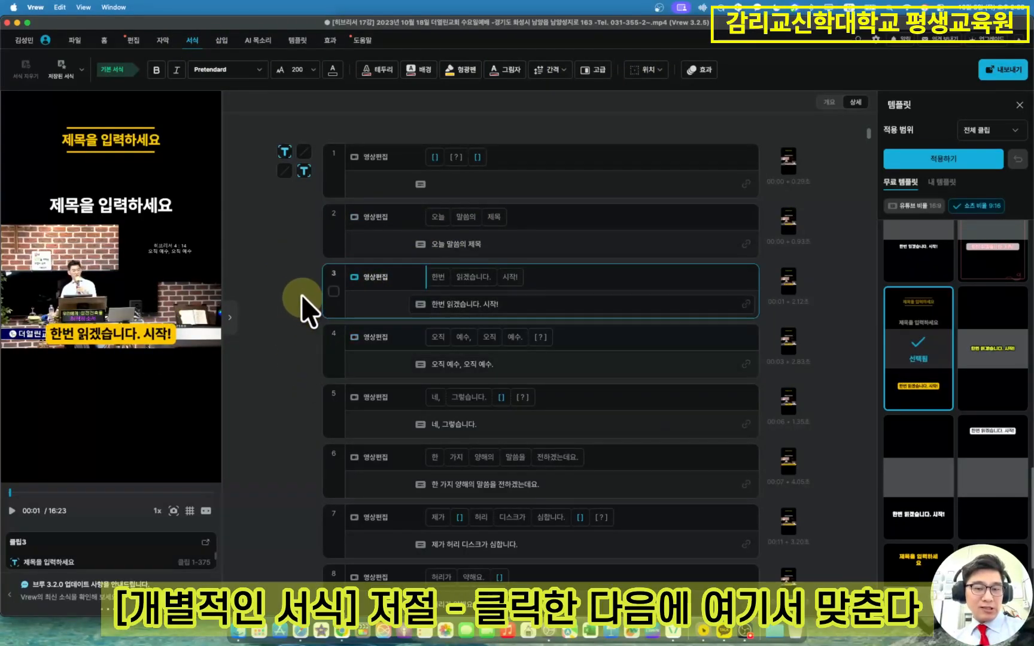
# - Move only clip 3's caption up over the middle of the video image and play from clip 2 to compare
pyautogui.click(334, 292)
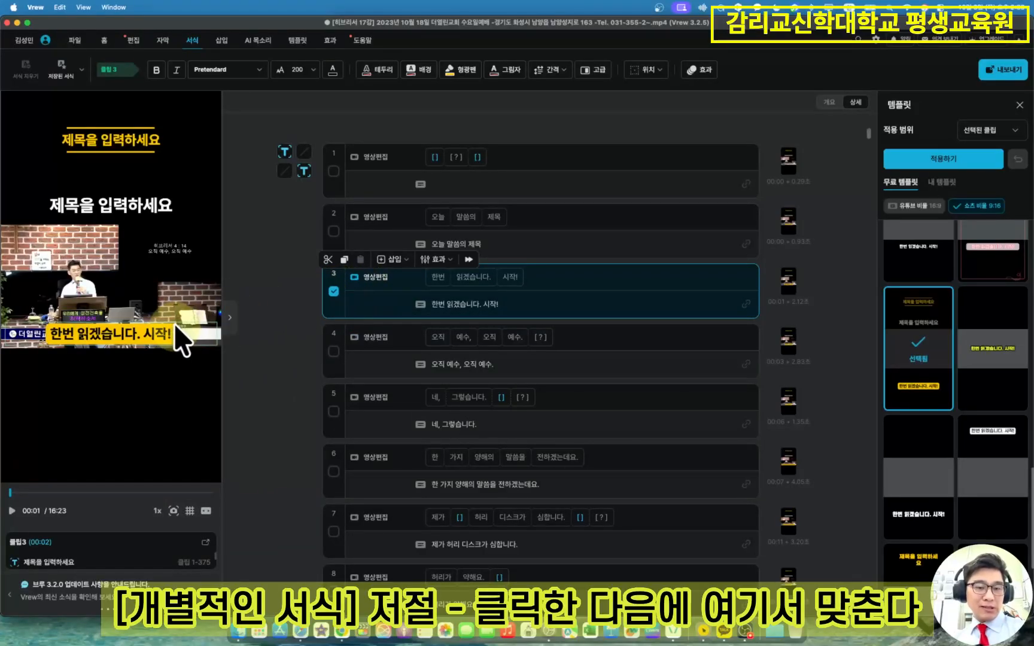
pyautogui.moveTo(176, 325); pyautogui.dragTo(175, 268)
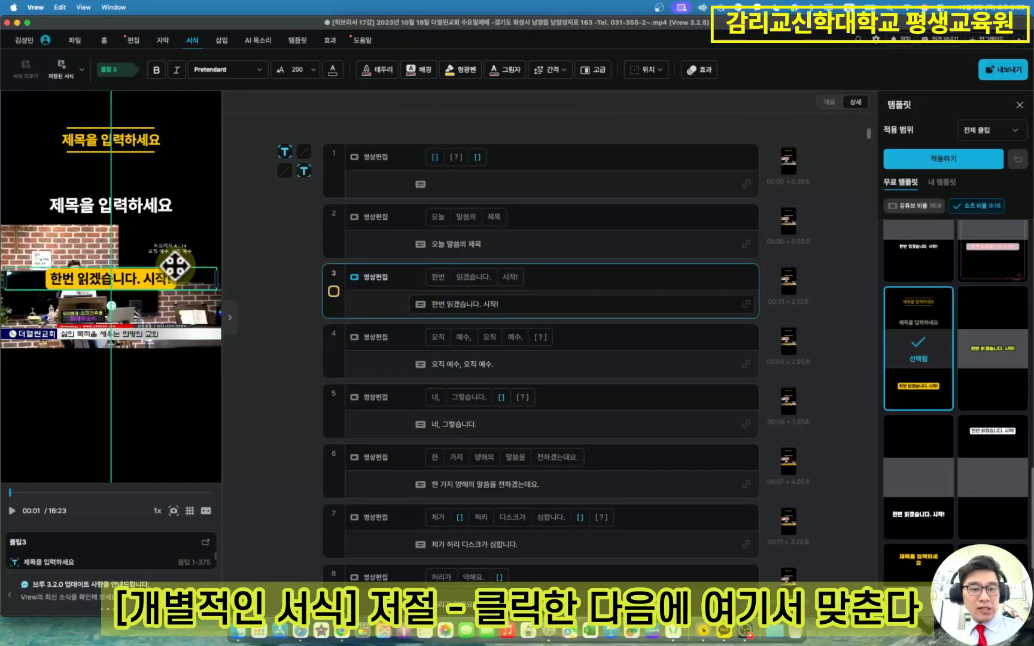
pyautogui.click(353, 316)
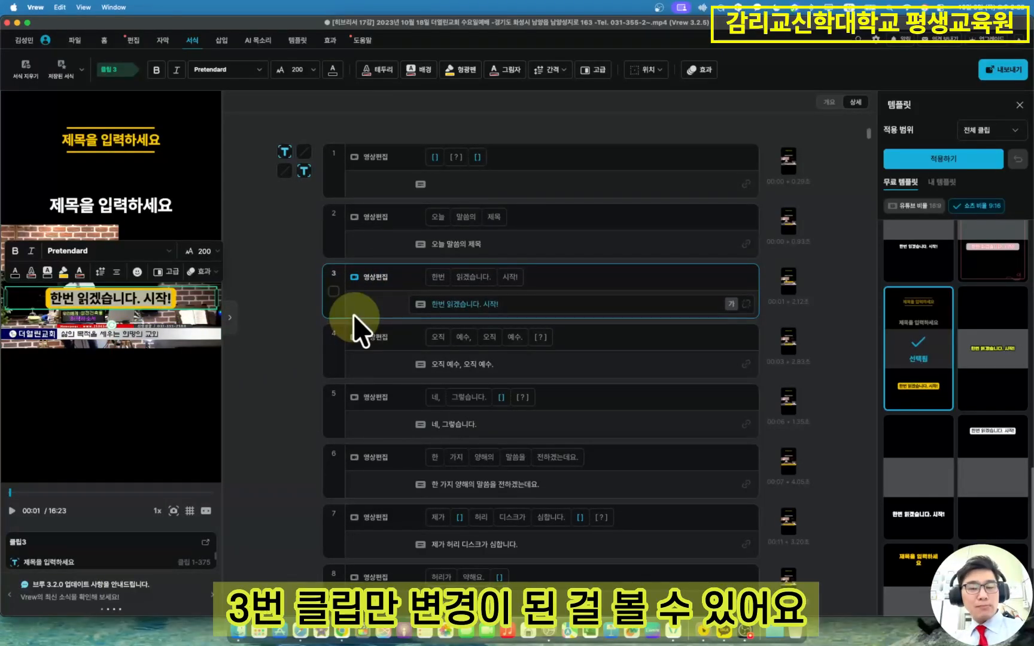
pyautogui.click(290, 232)
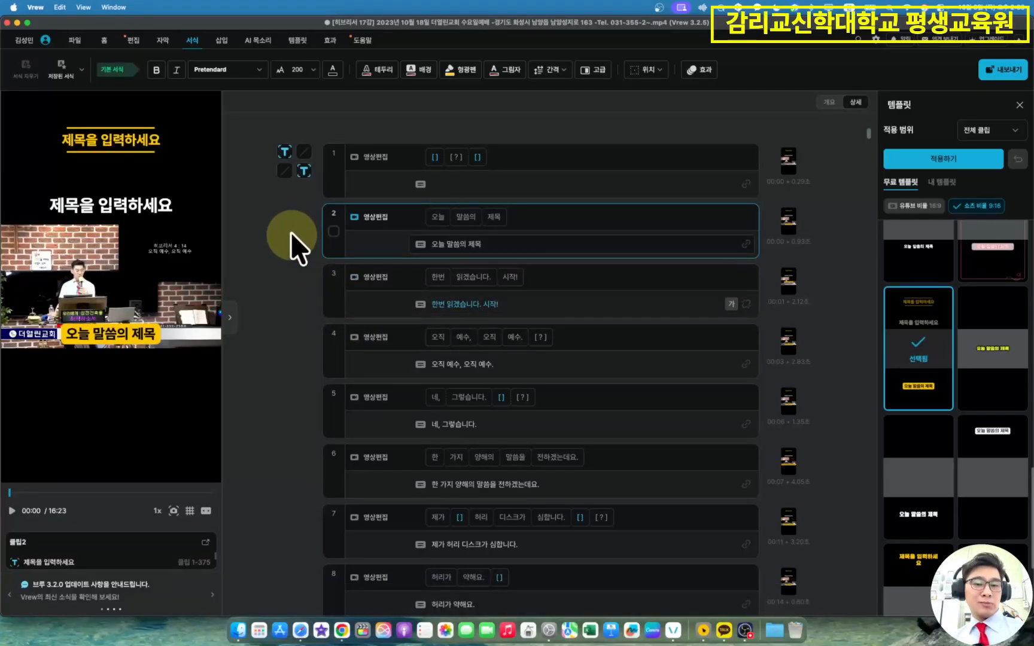
pyautogui.press('space')
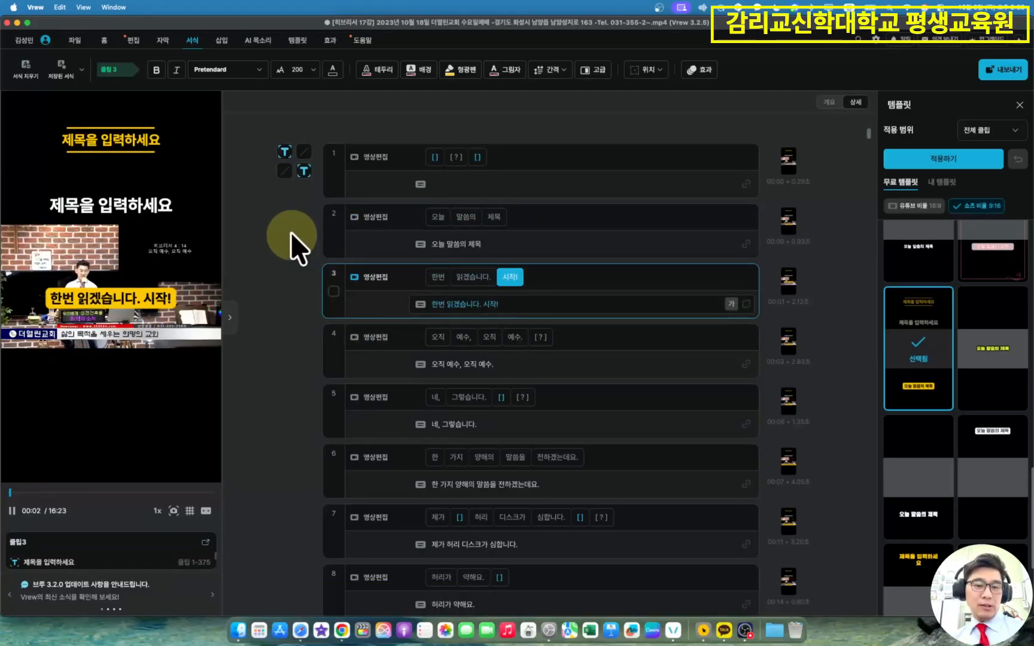
# - Stop playback and undo the caption move on clip 3, restoring its original position
pyautogui.press('space')
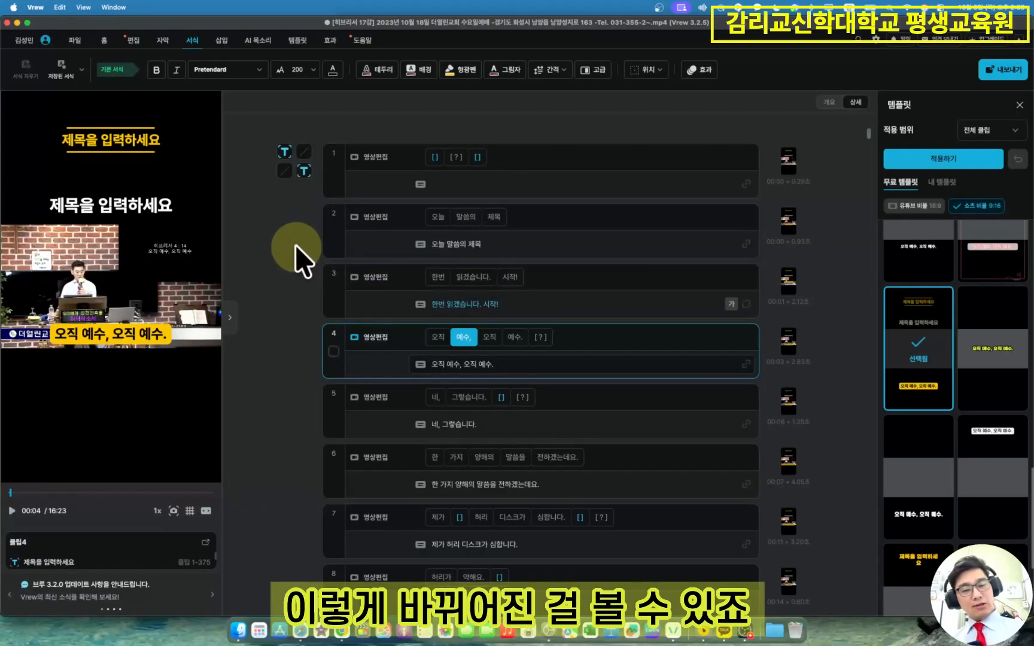
pyautogui.click(298, 285)
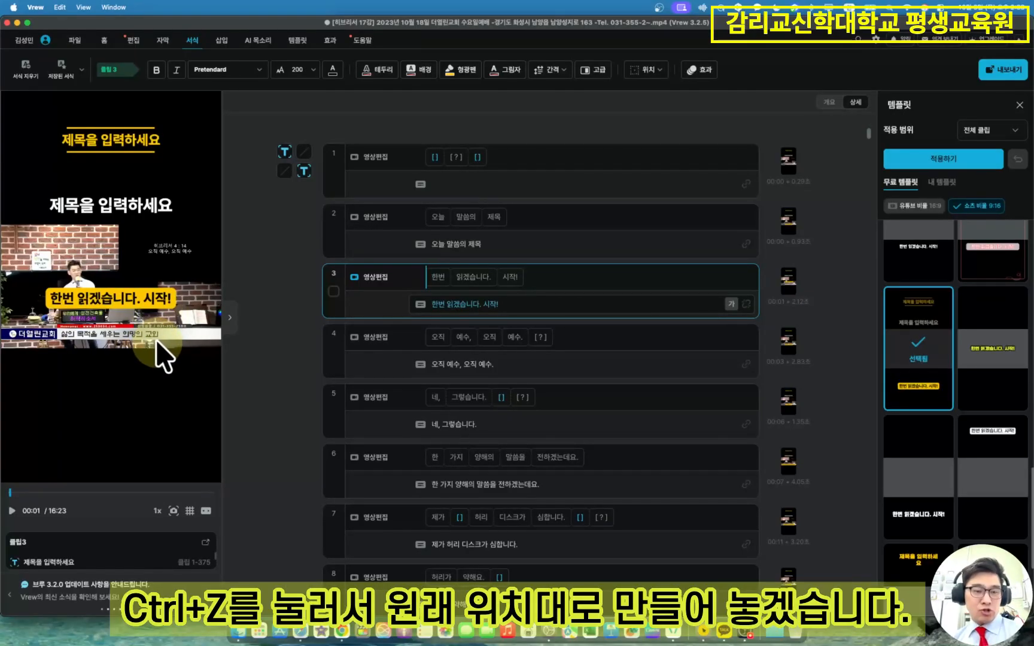
pyautogui.hotkey('ctrl', 'z')
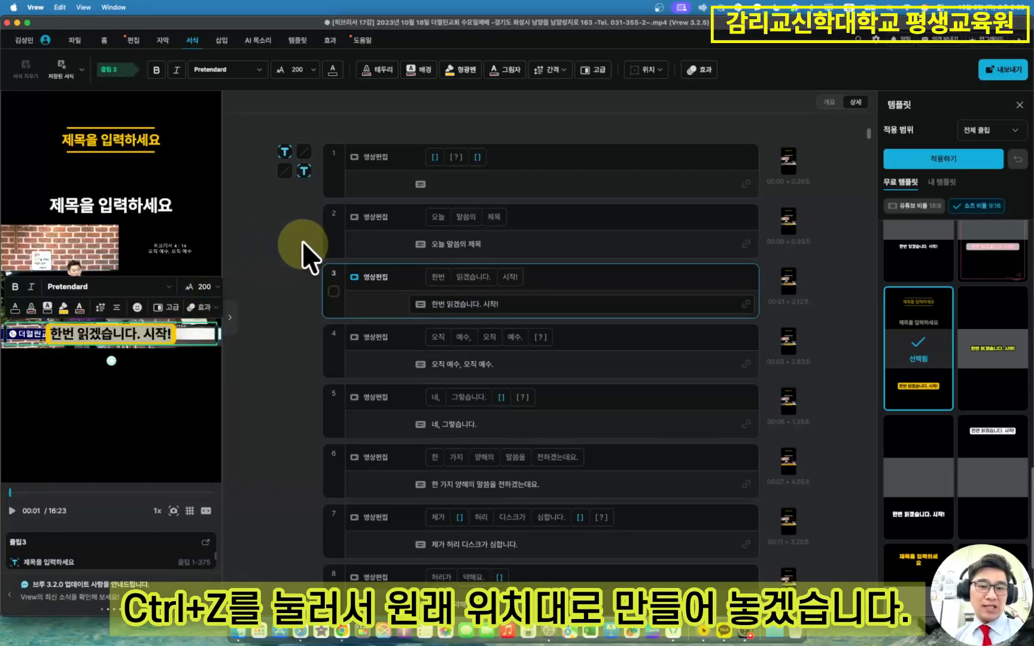
pyautogui.click(291, 253)
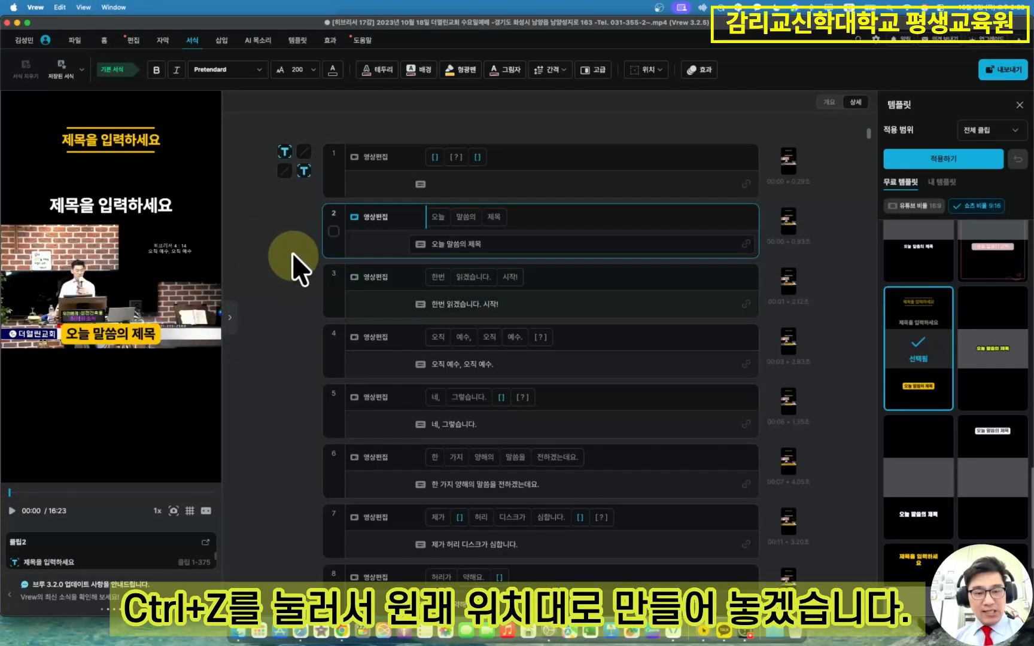
# - Move the white title below the video image and replace its text with three lines: 유튜브에서, "더열린교회", 좋아요 / 구독
pyautogui.click(163, 208)
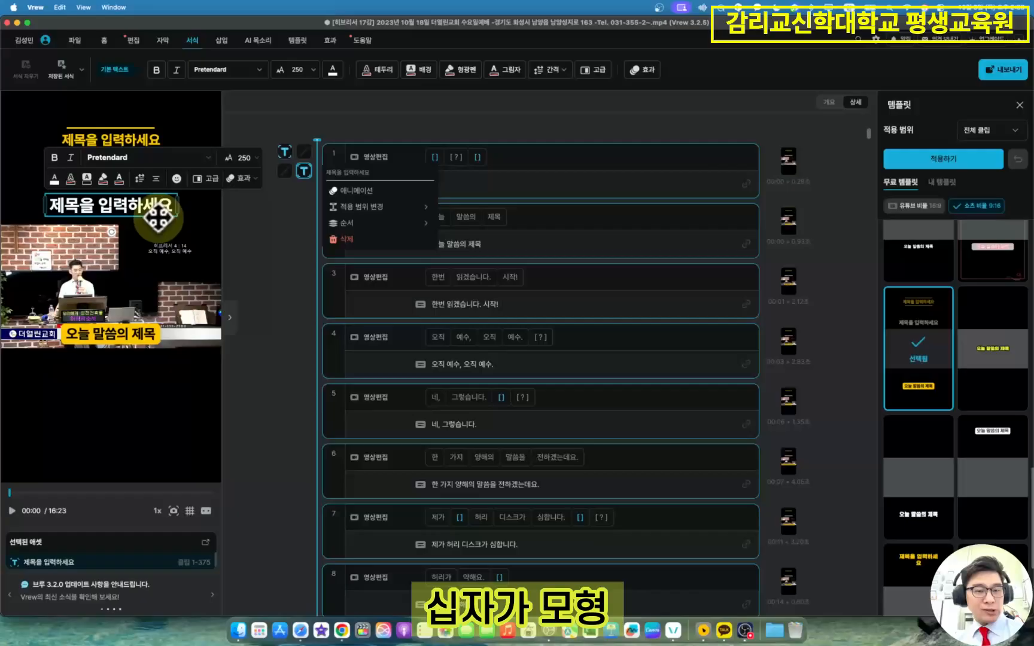
pyautogui.moveTo(159, 219); pyautogui.dragTo(159, 406)
pyautogui.press('super+a')
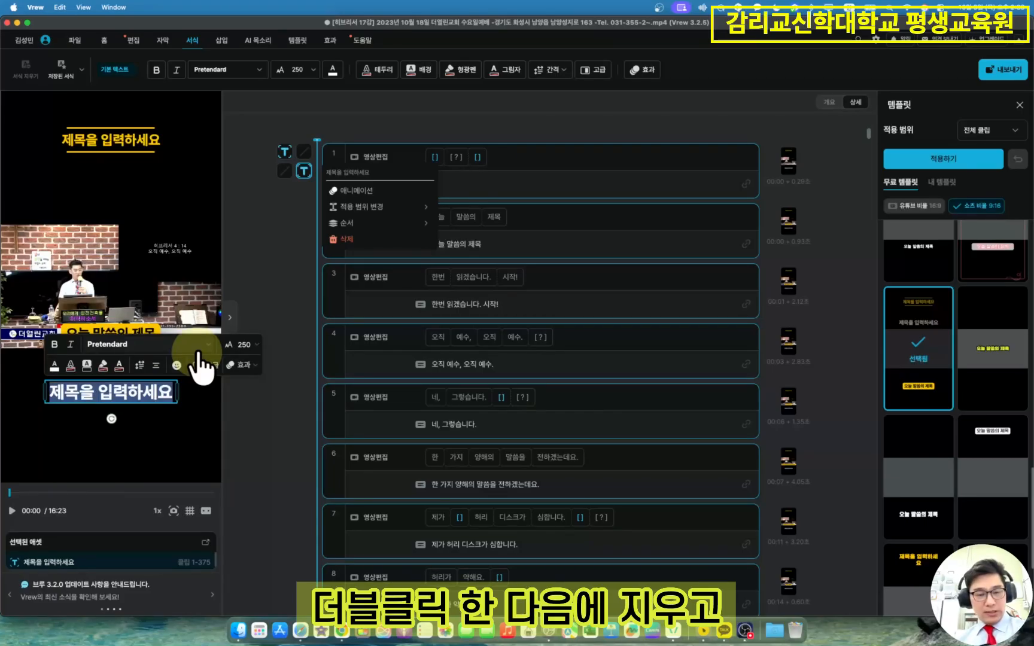
pyautogui.press('BackSpace')
pyautogui.write('유튜브에서')
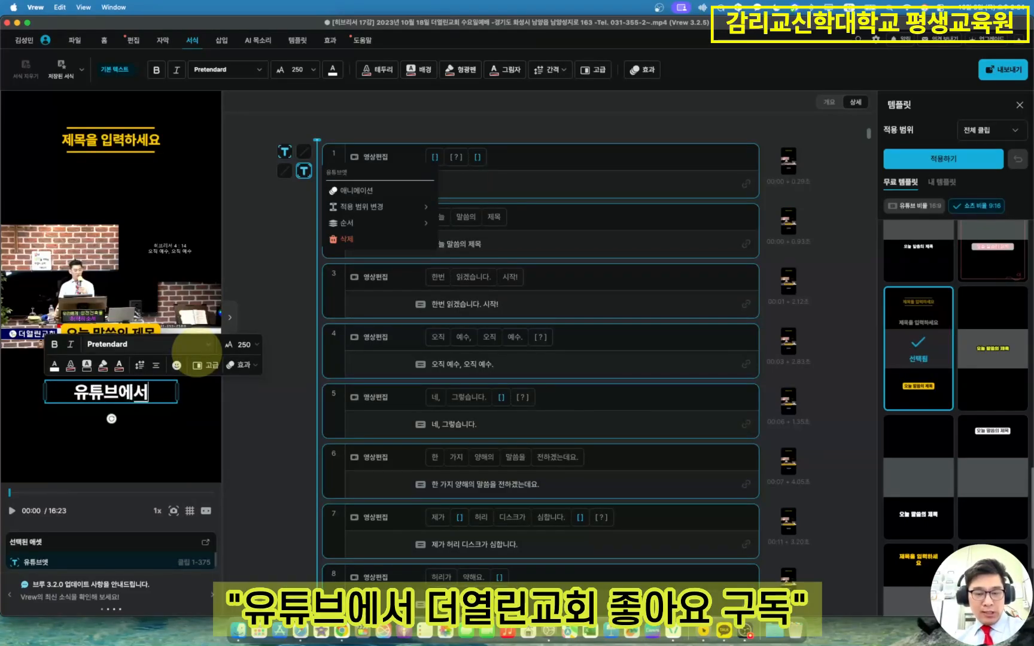
pyautogui.press('Return')
pyautogui.write('"덩')
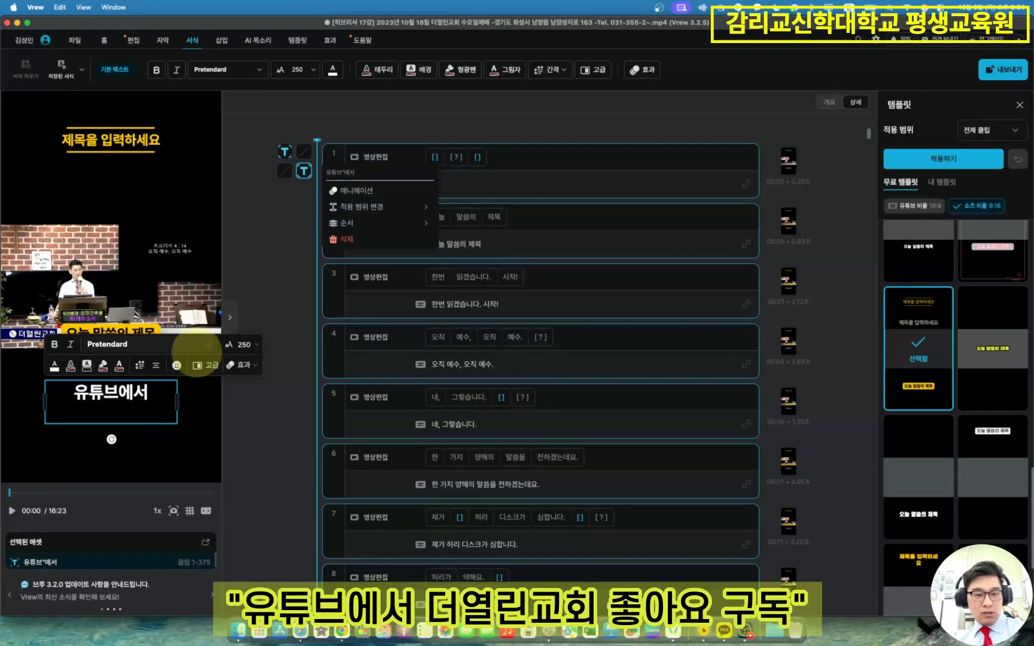
pyautogui.write('열린교회"')
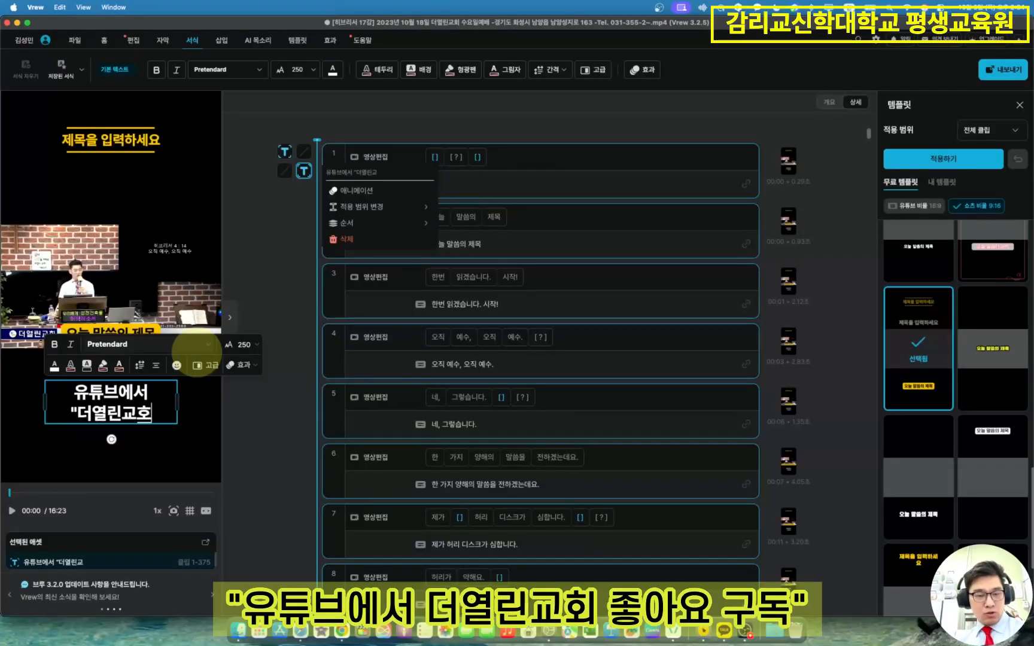
pyautogui.write('좋아요 /')
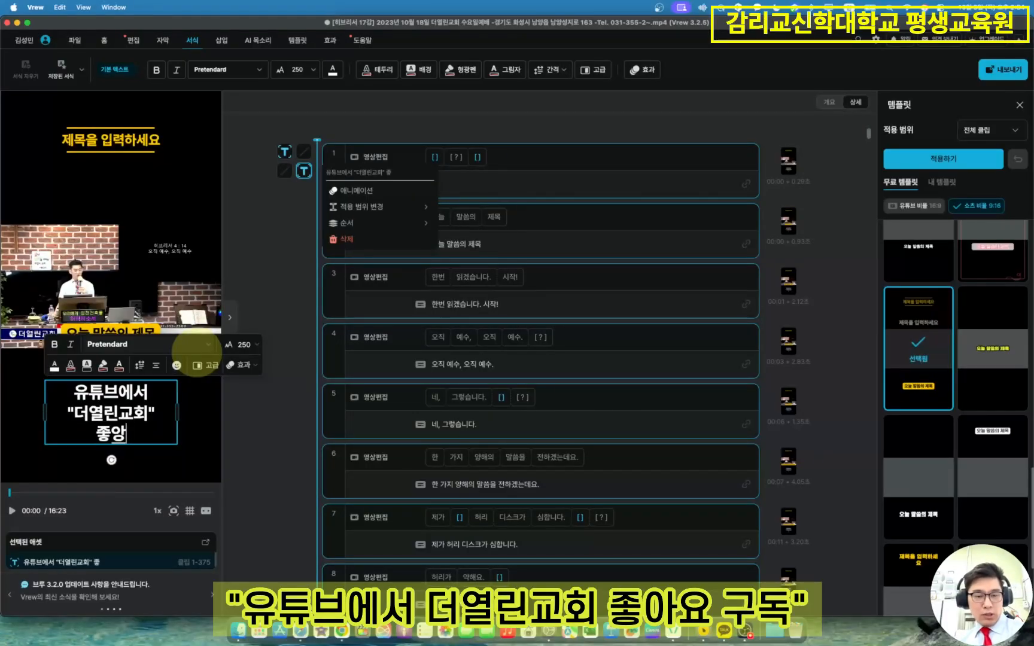
pyautogui.write(' 그독')
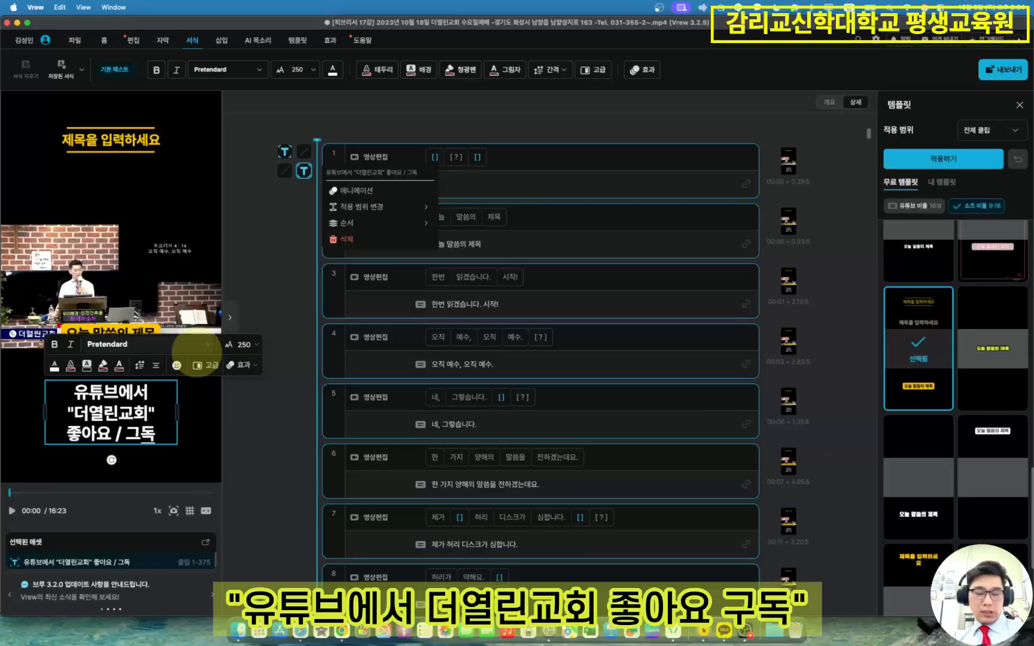
pyautogui.press('BackSpace')
pyautogui.press('BackSpace')
pyautogui.write('구독')
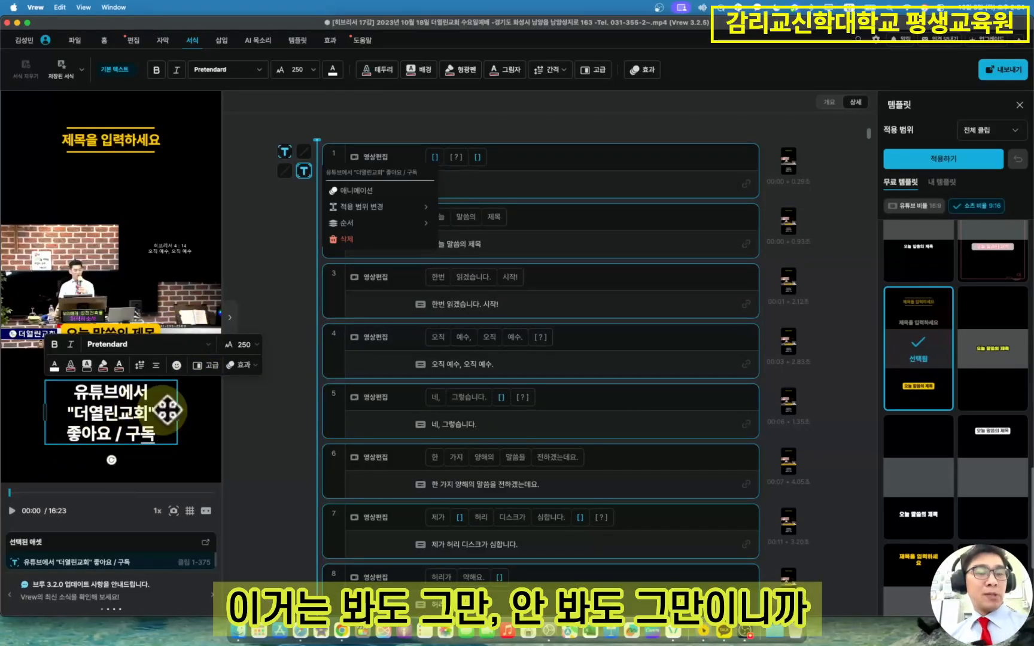
pyautogui.click(249, 434)
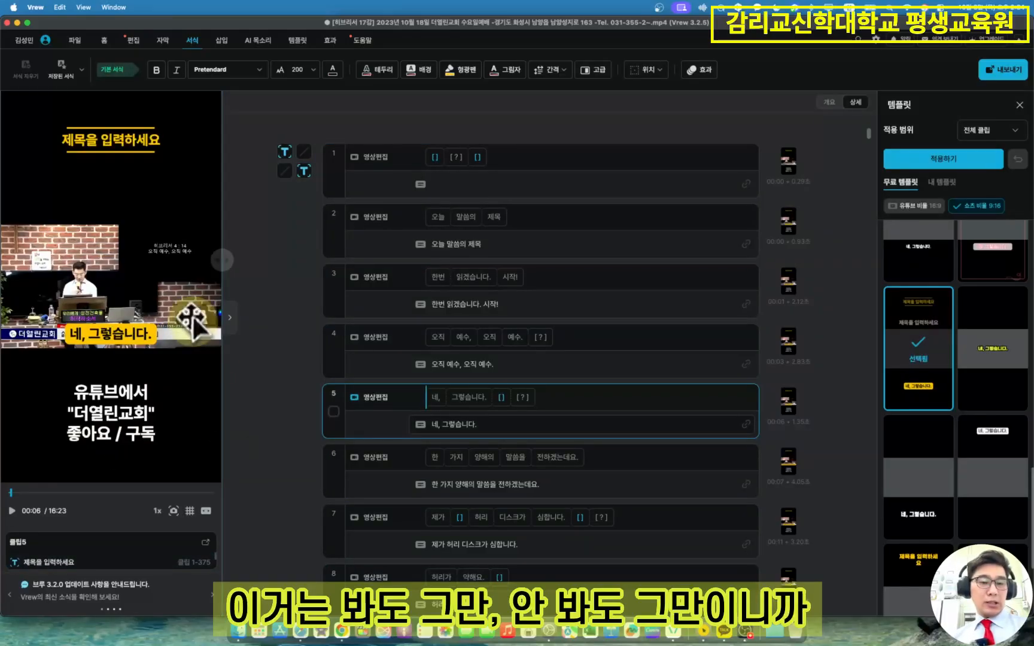
# - Replace the yellow title's text with 예수 그리스도 and bring the title with its lines down closer to the video image
pyautogui.doubleClick(129, 135)
pyautogui.press('BackSpace')
pyautogui.press('BackSpace')
pyautogui.press('BackSpace')
pyautogui.press('BackSpace')
pyautogui.press('BackSpace')
pyautogui.press('BackSpace')
pyautogui.press('BackSpace')
pyautogui.press('BackSpace')
pyautogui.press('BackSpace')
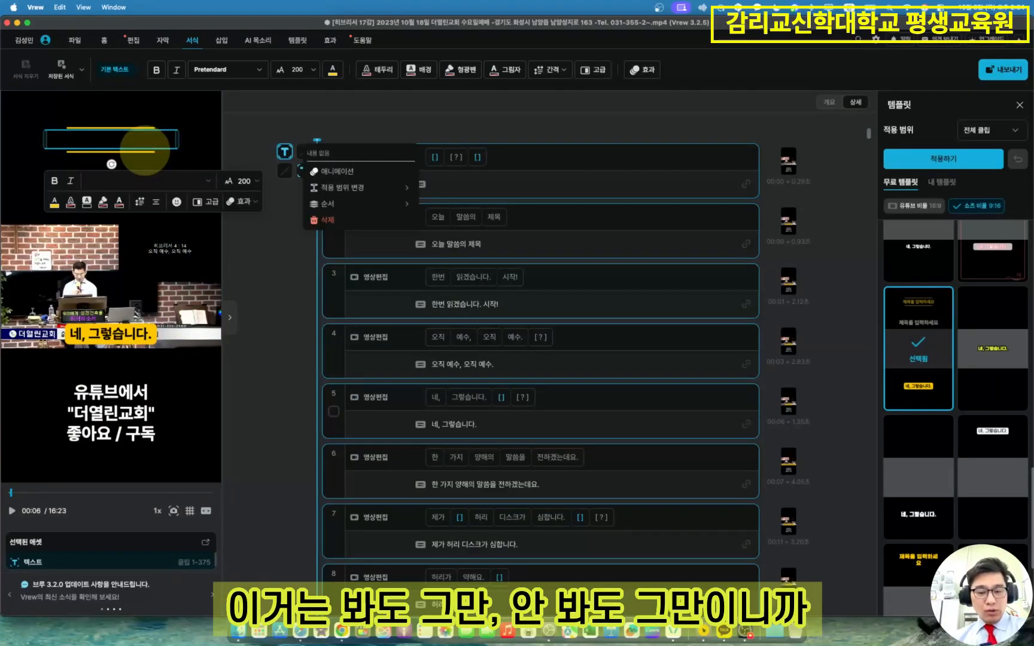
pyautogui.write('예수 그시')
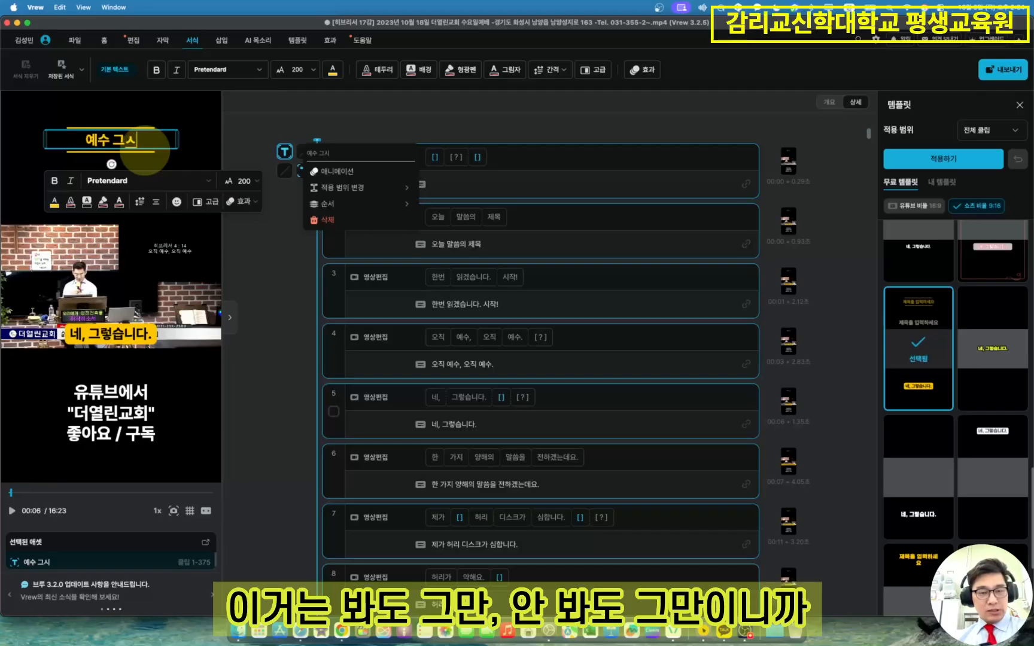
pyautogui.press('BackSpace')
pyautogui.write('리스도')
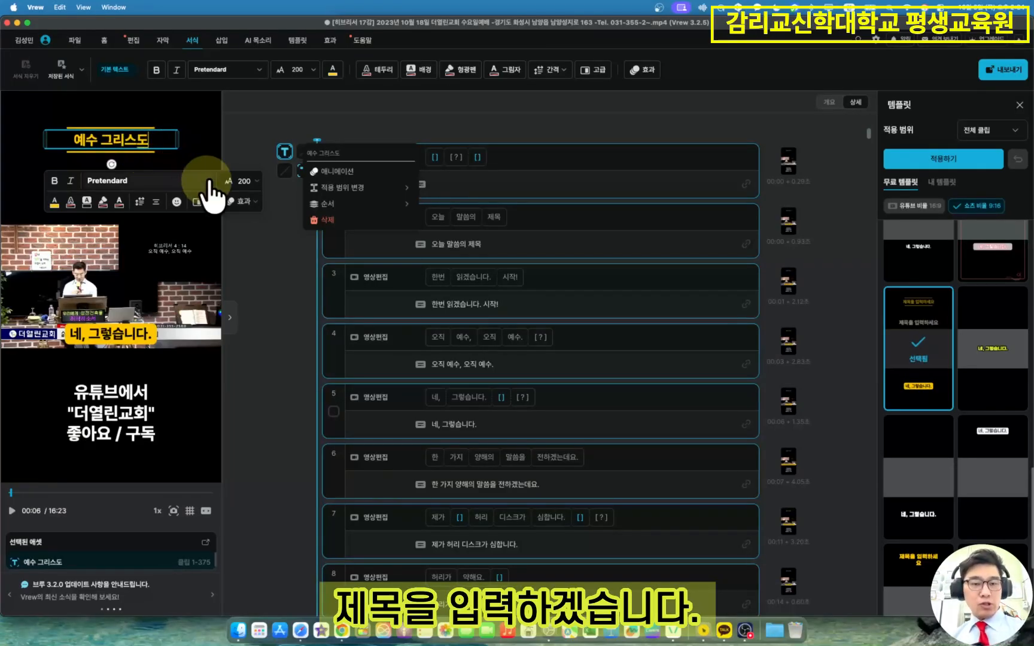
pyautogui.click(281, 226)
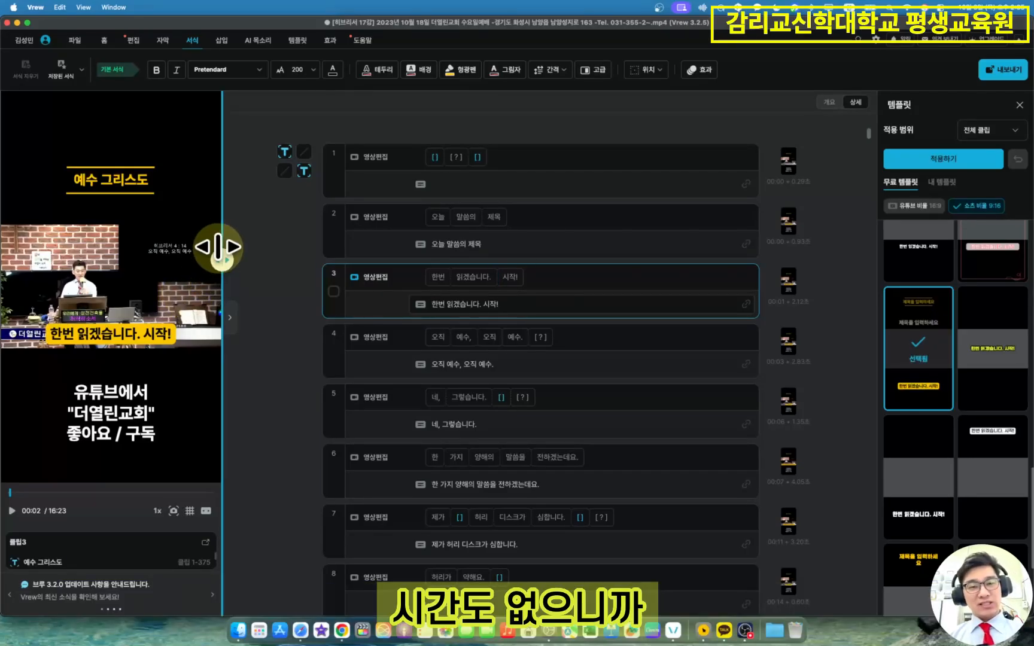
# - Apply a playback speed effect of 1.25x to all clips
pyautogui.click(330, 40)
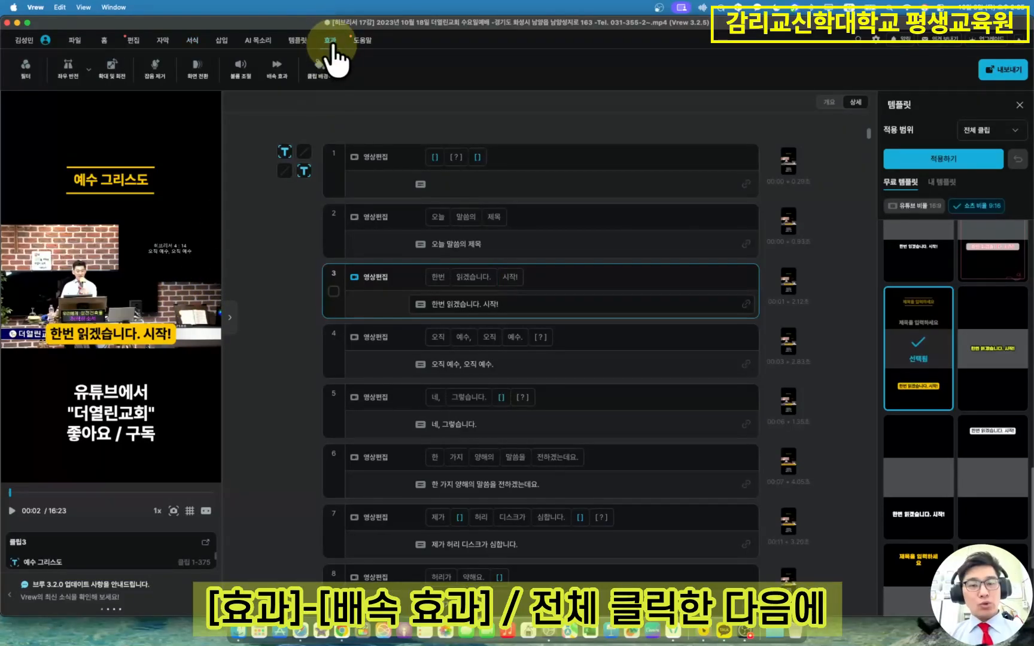
pyautogui.click(278, 71)
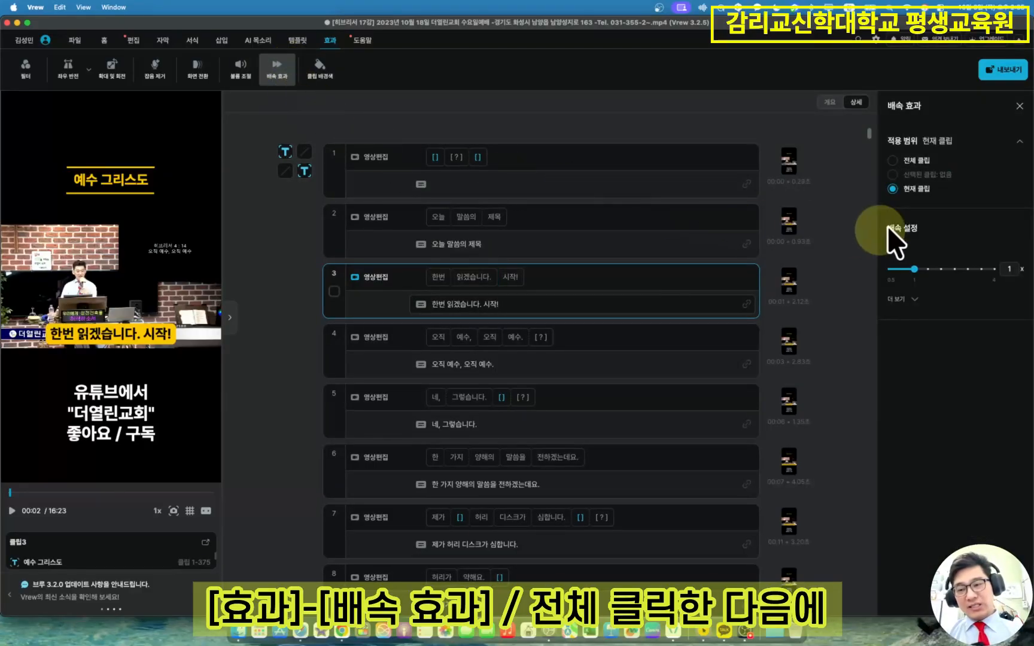
pyautogui.click(911, 165)
pyautogui.moveTo(913, 270); pyautogui.dragTo(926, 272)
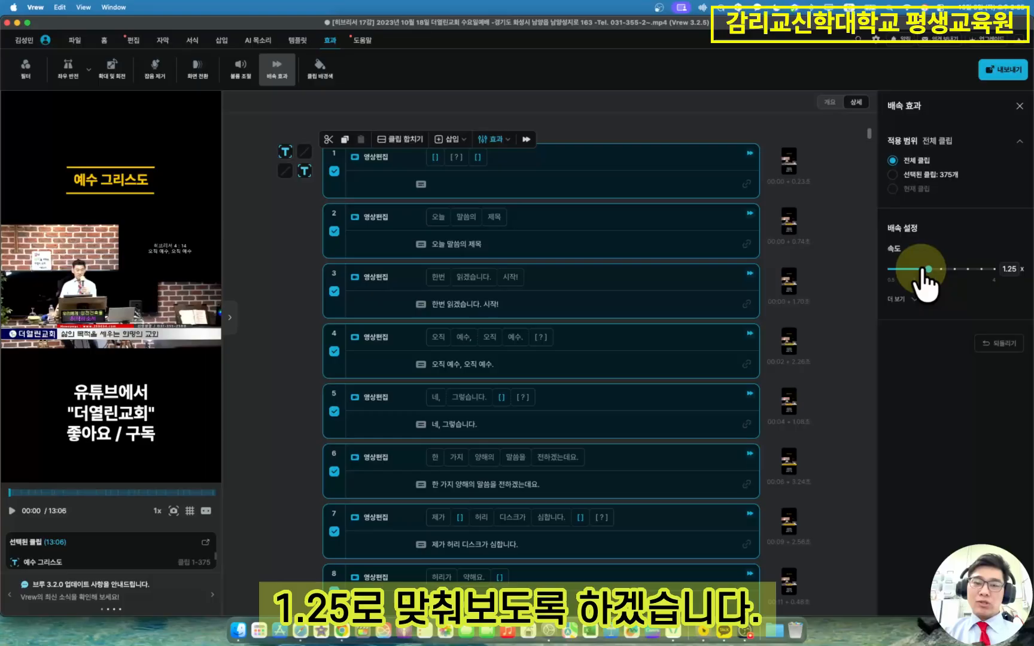
# - Play the video from clip 2 to check the faster speed, pausing and resuming playback
pyautogui.click(347, 254)
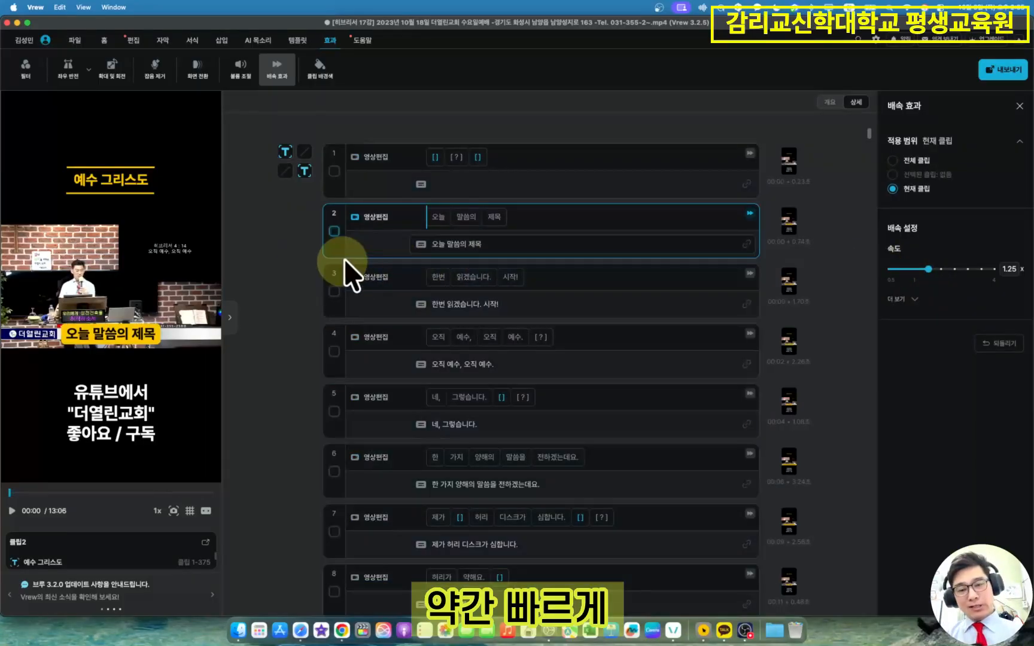
pyautogui.press('space')
pyautogui.press('space')
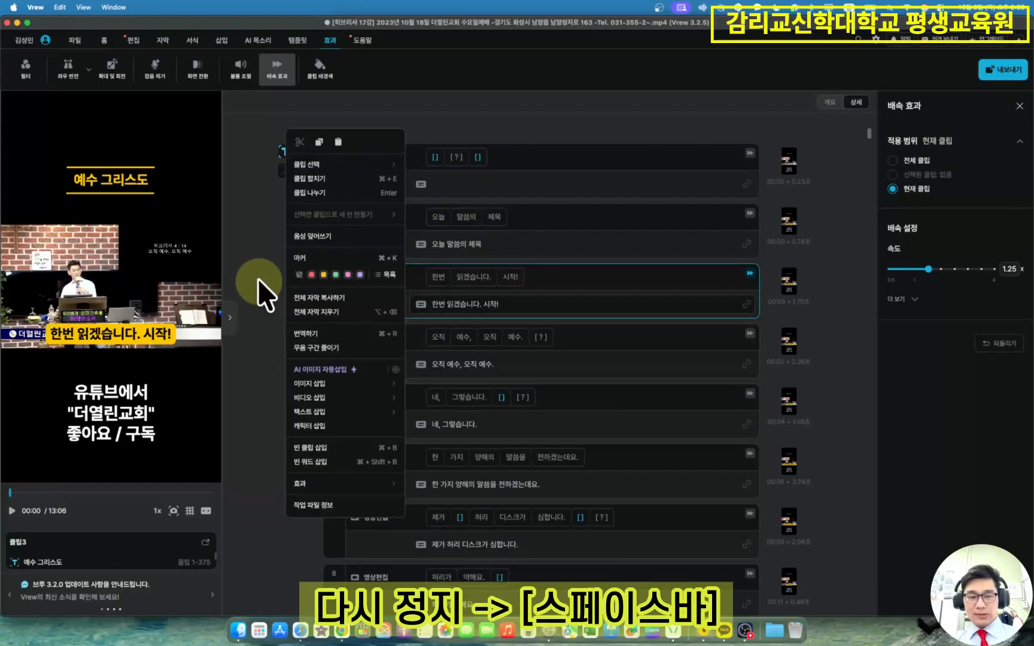
pyautogui.click(260, 282)
pyautogui.press('space')
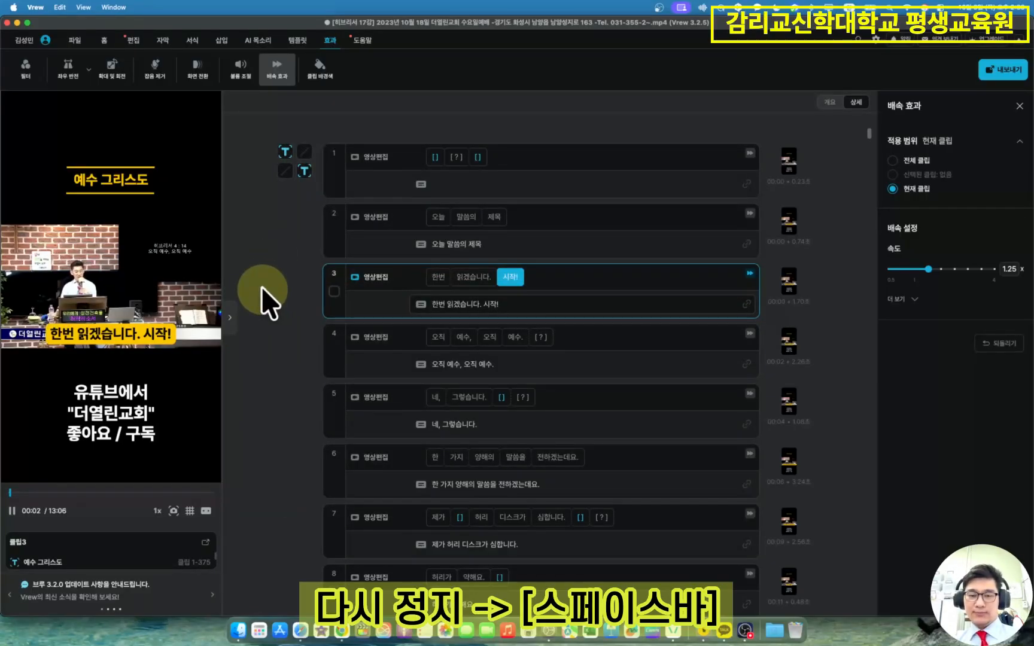
pyautogui.press('space')
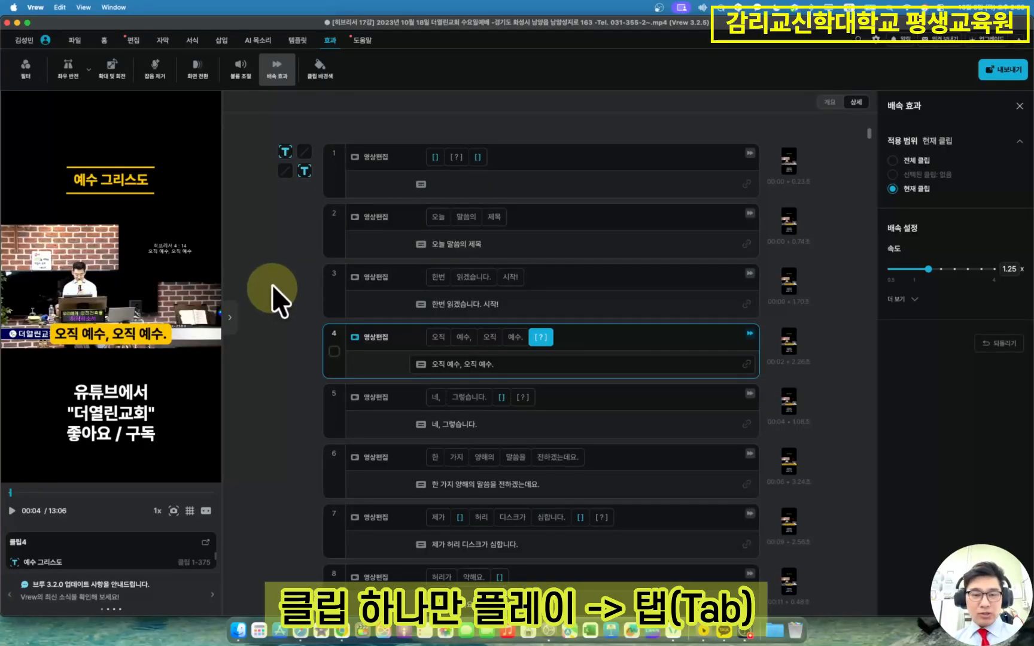
# - Play clip 2 and clip 3 individually as single clips
pyautogui.click(305, 244)
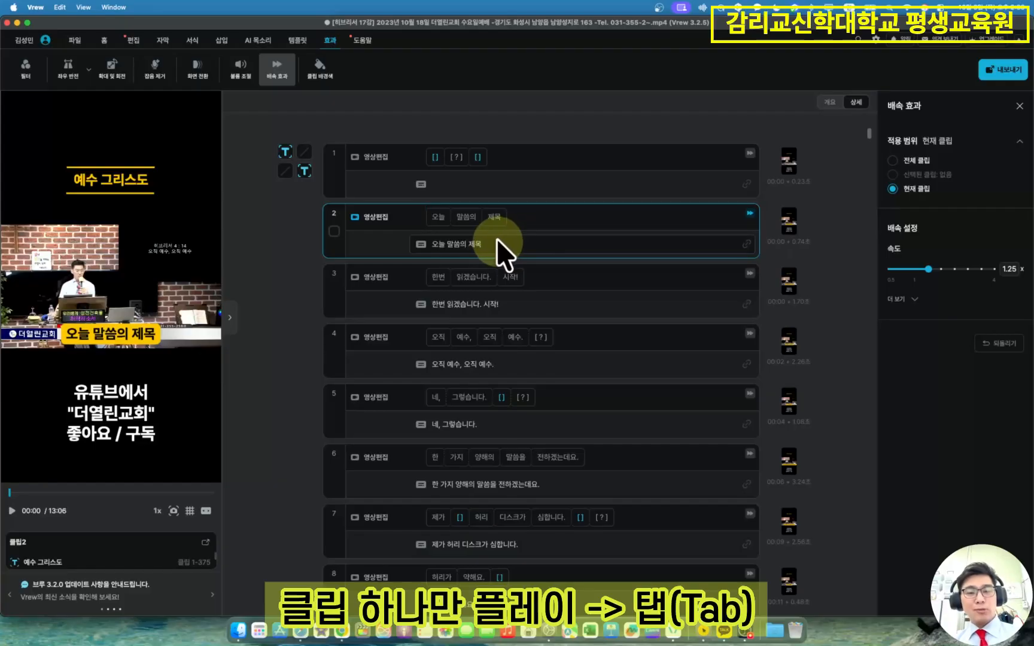
pyautogui.press('Tab')
pyautogui.press('Tab')
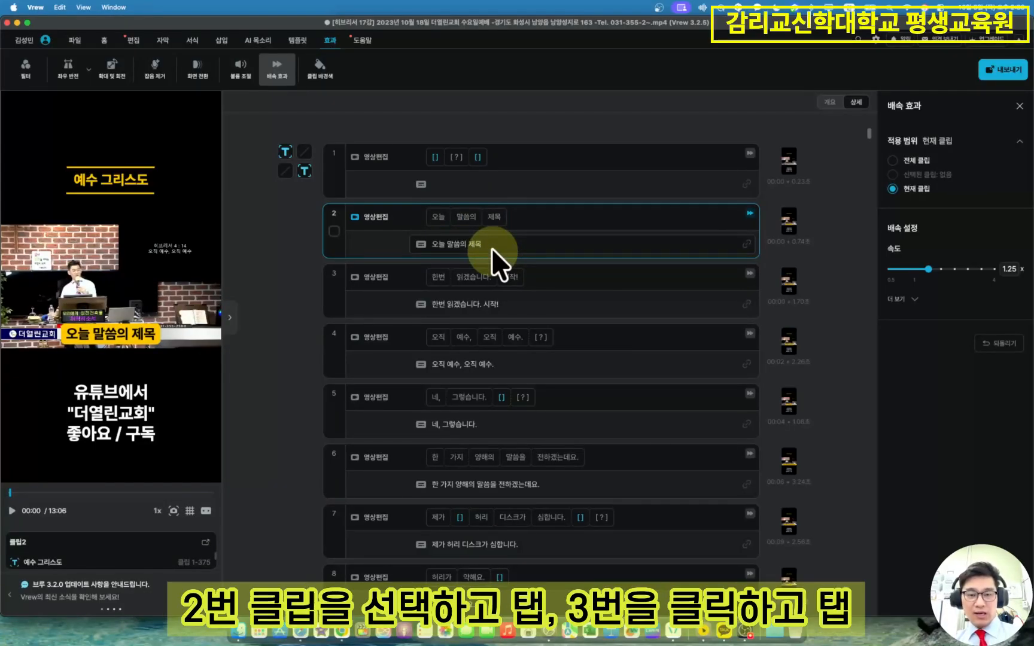
pyautogui.press('Tab')
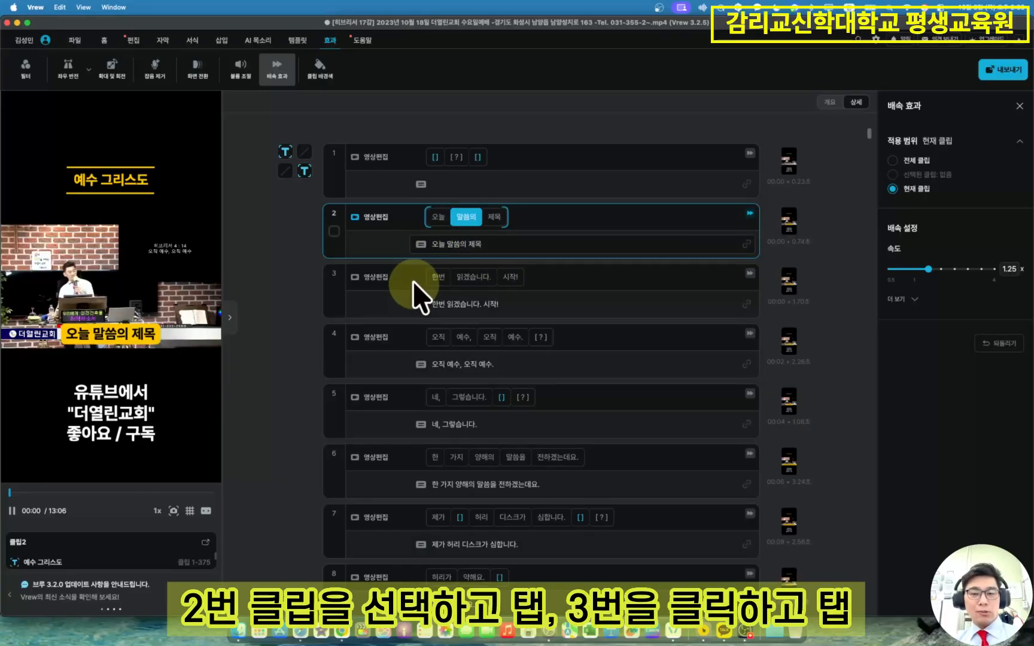
pyautogui.click(412, 280)
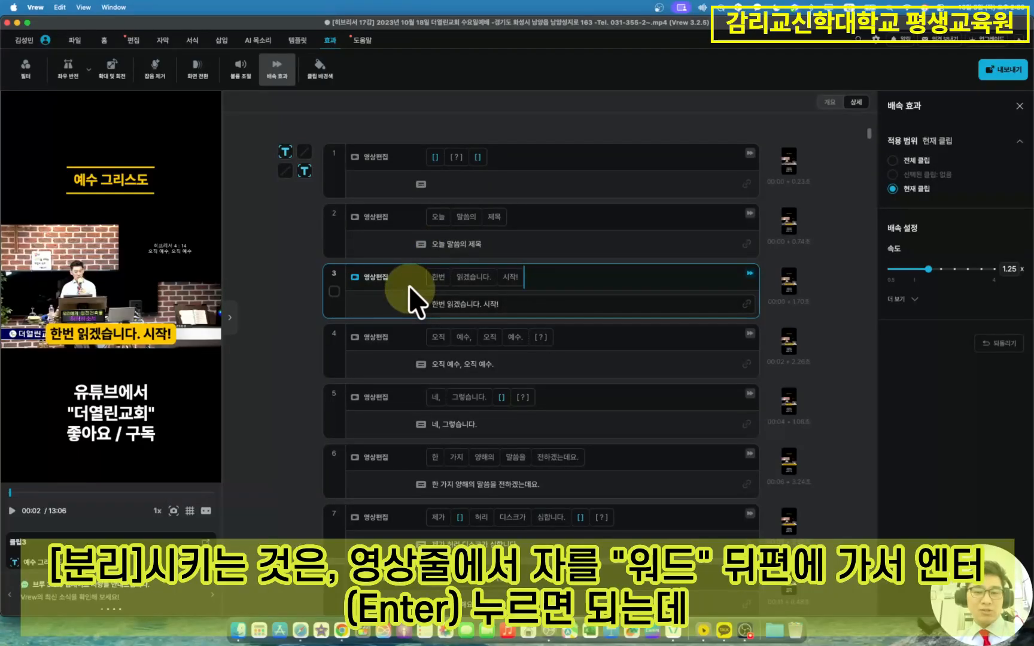
# - Merge clips 2 and 3 and split them again after 제목, joining first from clip 2's end and a second time from clip 3's start
pyautogui.click(504, 214)
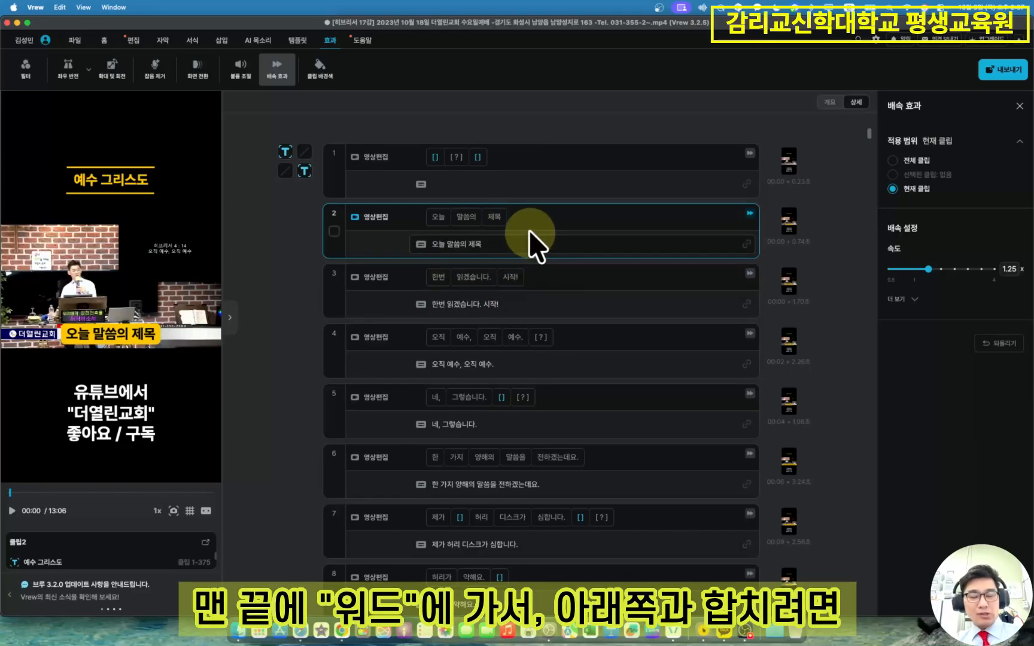
pyautogui.press('Delete')
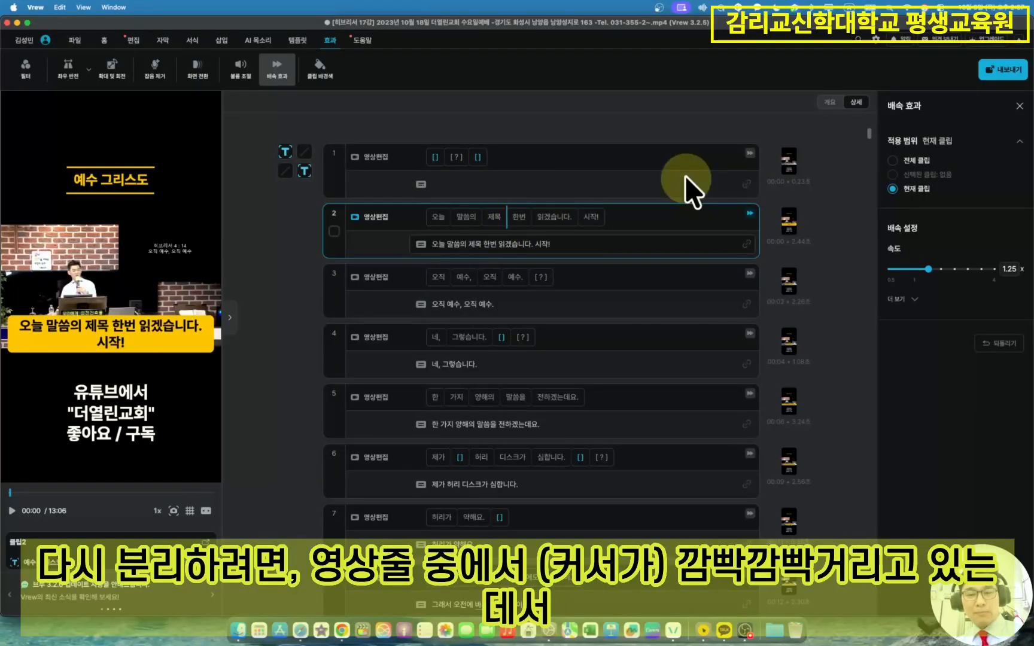
pyautogui.press('Return')
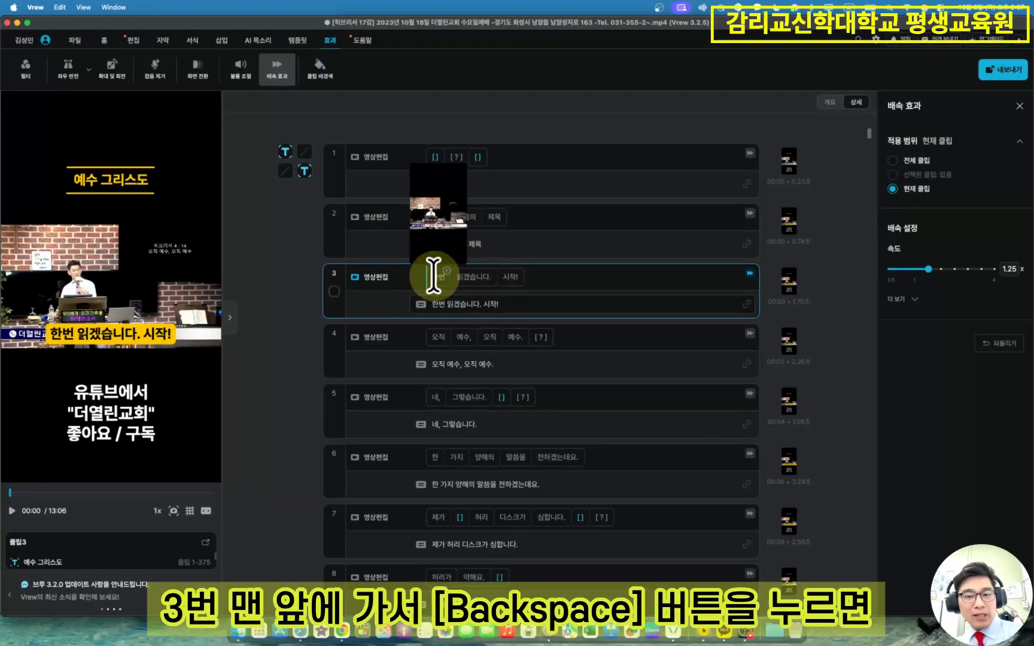
pyautogui.press('BackSpace')
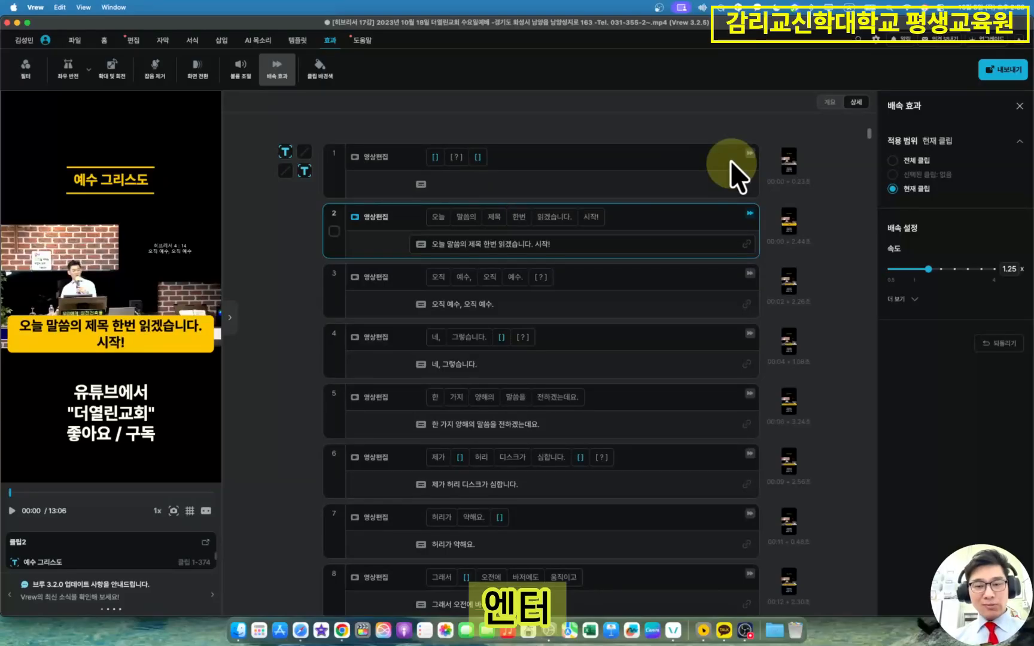
pyautogui.press('Return')
# - Merge clip 3 into clip 2 and split the combined clip before 시작! so its caption fits on one line
pyautogui.press('BackSpace')
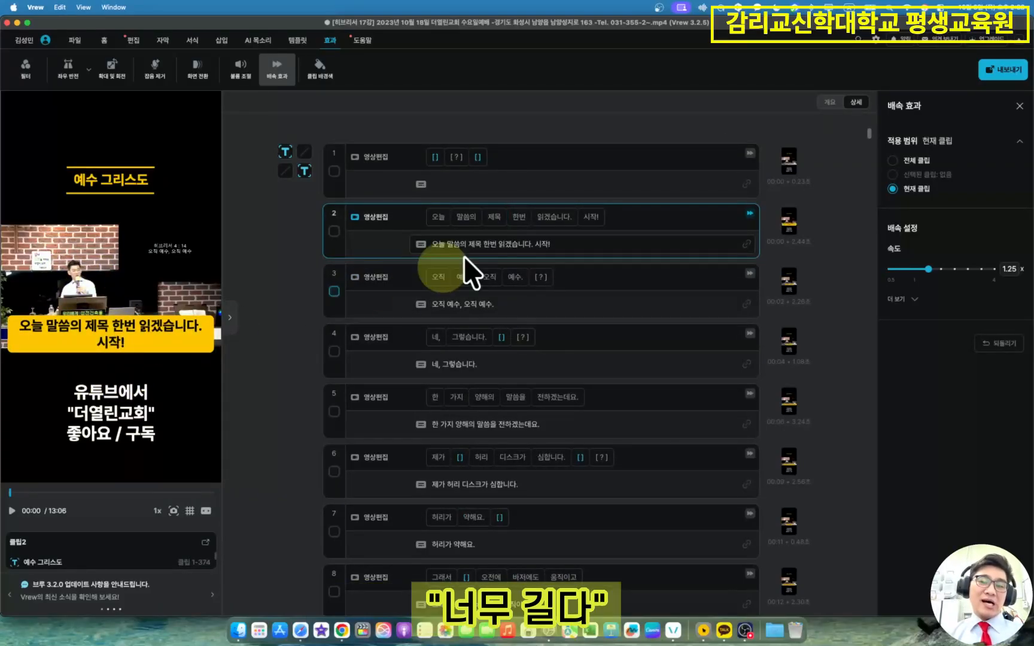
pyautogui.click(578, 216)
pyautogui.press('Return')
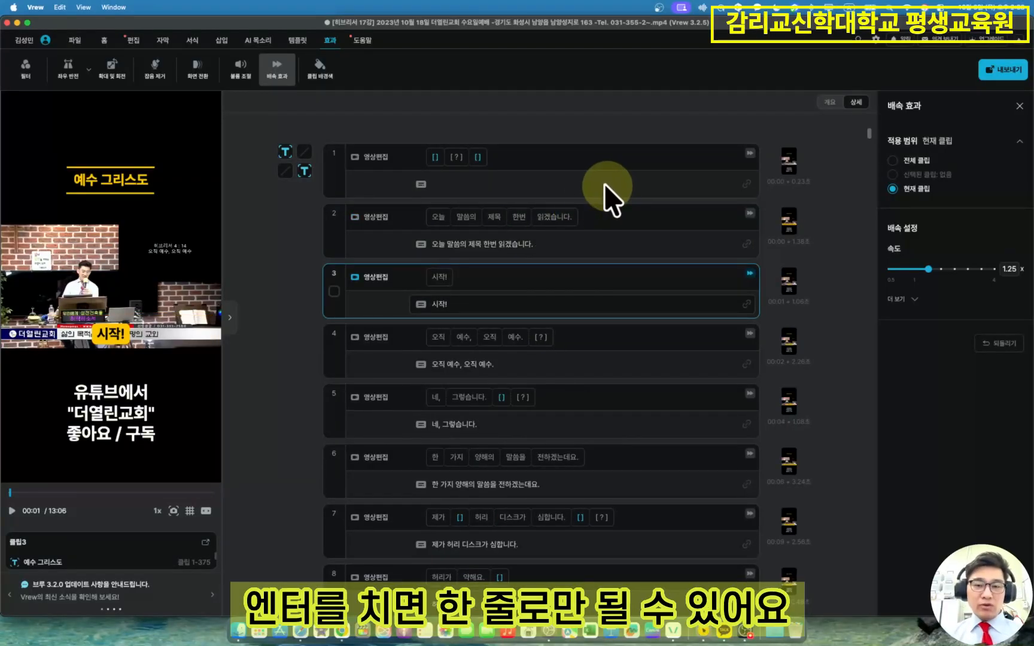
pyautogui.press('Up')
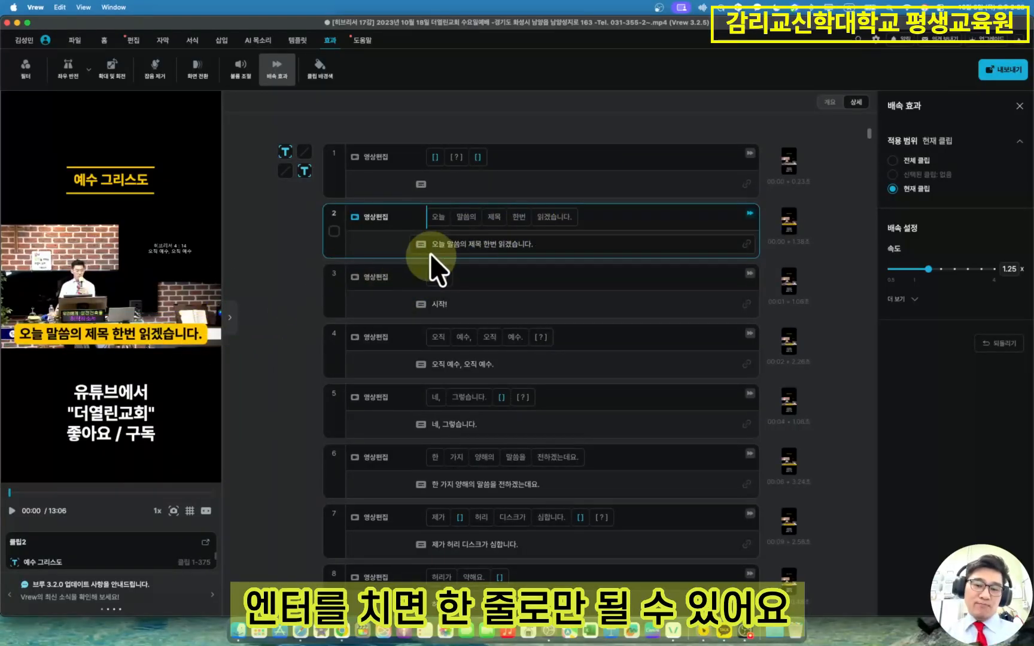
# - Merge the 시작! clip into clip 2, followed by the 오직 예수, 오직 예수. and 네, 그렇습니다. clips
pyautogui.click(427, 278)
pyautogui.press('BackSpace')
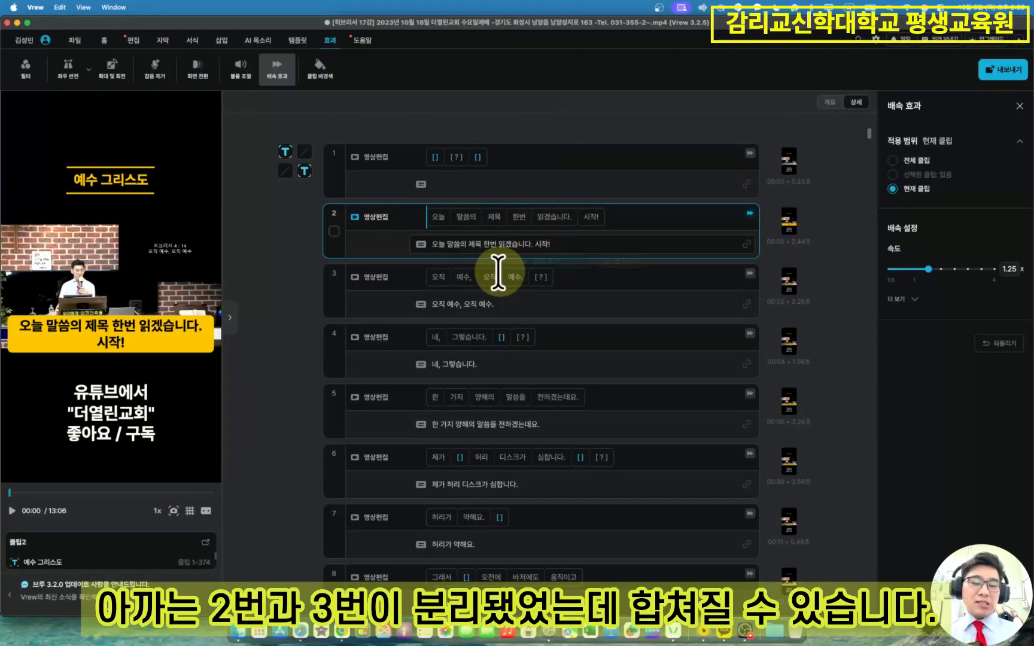
pyautogui.moveTo(525, 263)
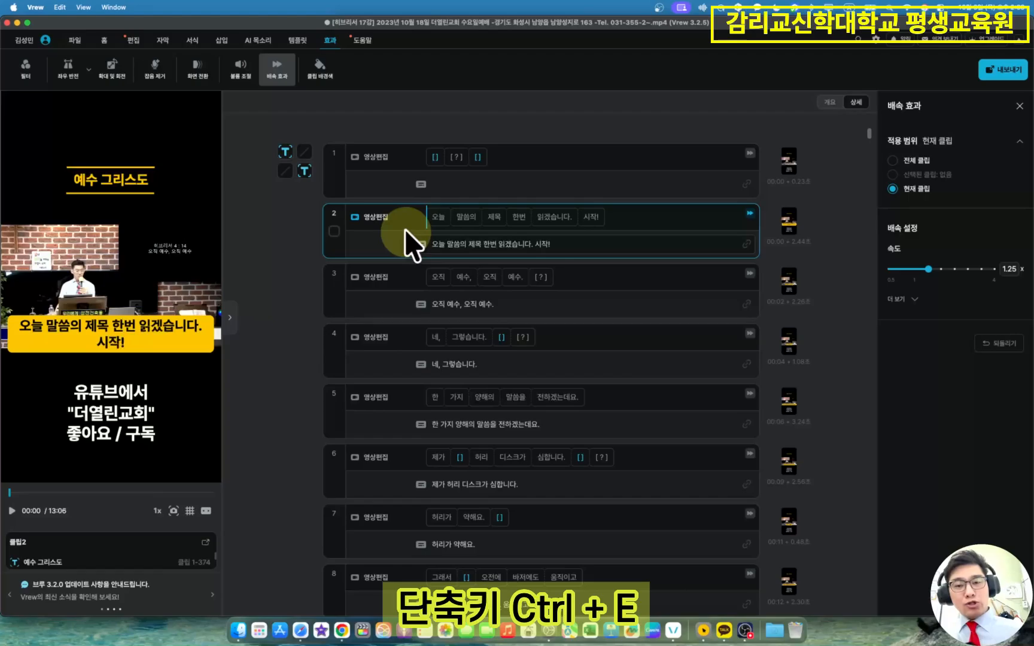
pyautogui.hotkey('ctrl', 'e')
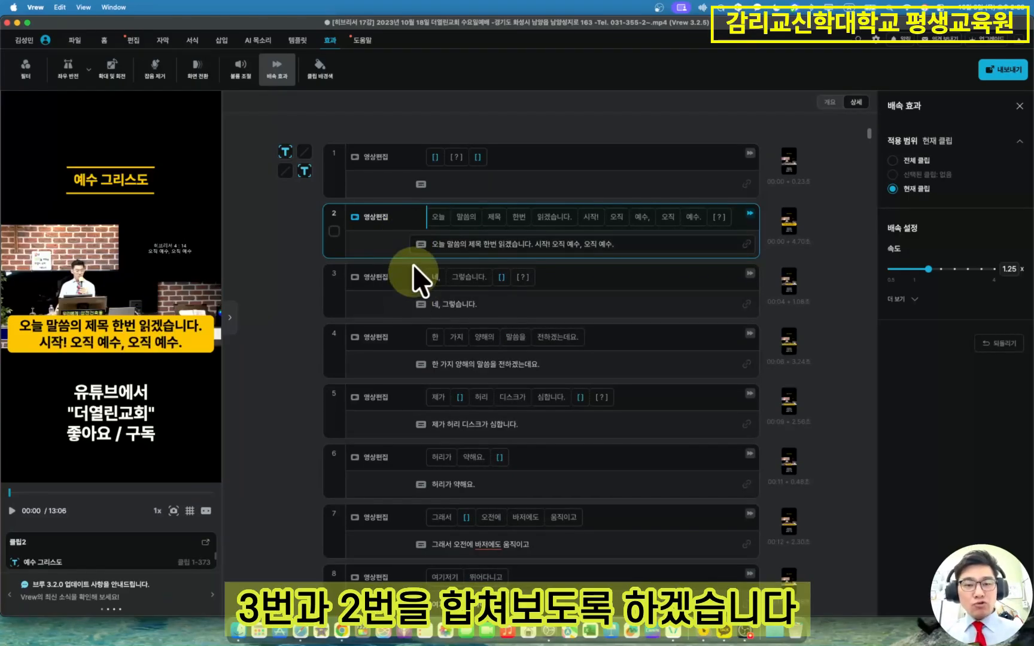
pyautogui.hotkey('ctrl', 'e')
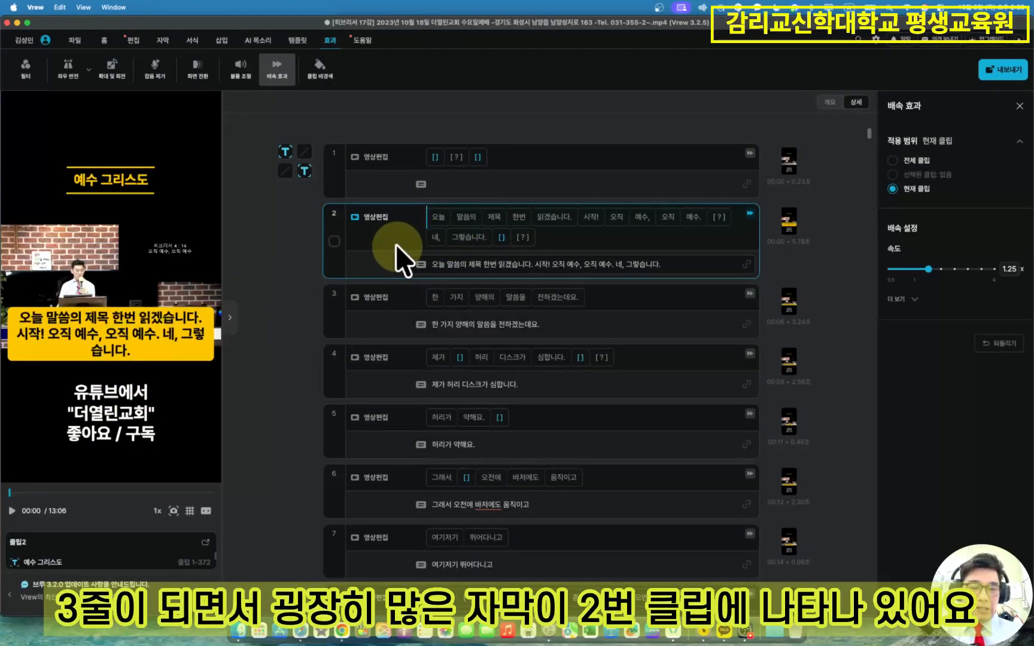
# - Split the combined clip 2 after 시작! and again before 네, 그렇습니다
pyautogui.click(604, 216)
pyautogui.press('Return')
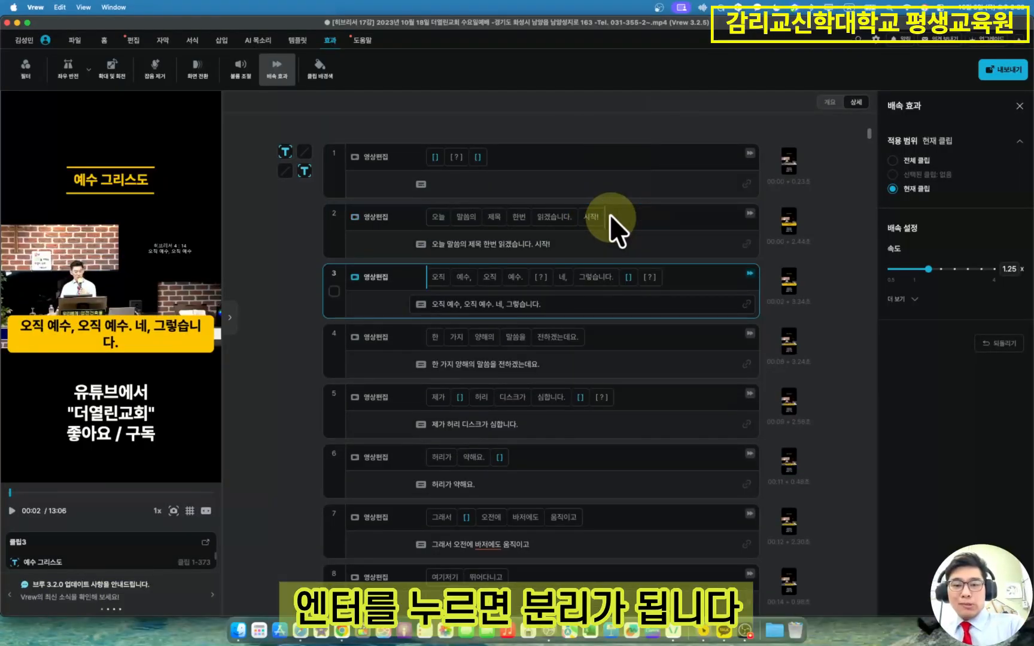
pyautogui.click(553, 277)
pyautogui.press('Return')
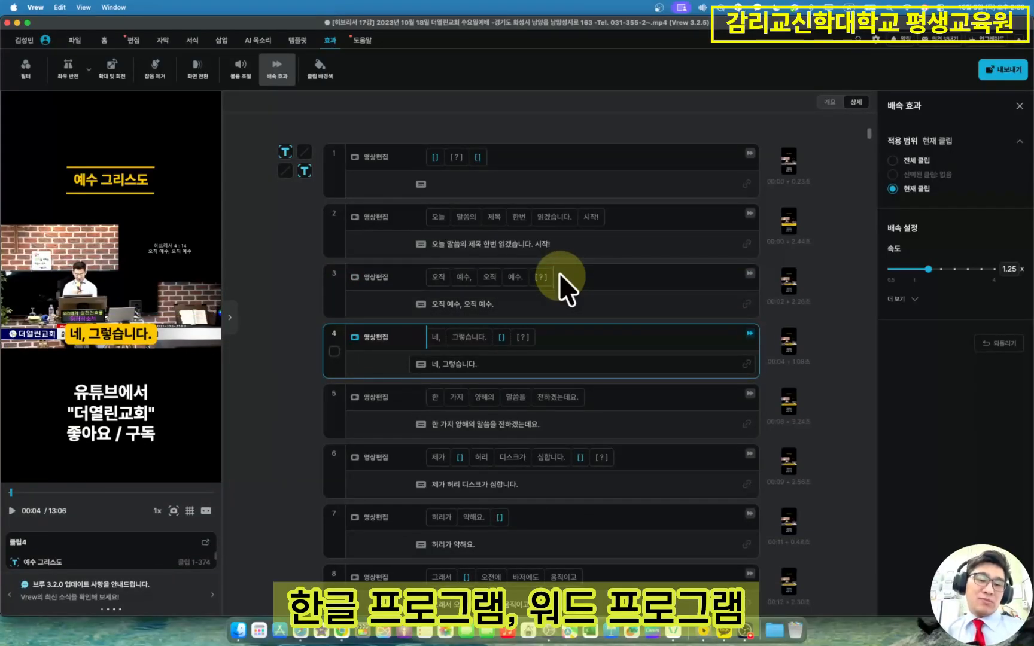
# - Merge clip 4 into clip 3 and keep joining following clips up to the one ending in 움직이고
pyautogui.click(599, 277)
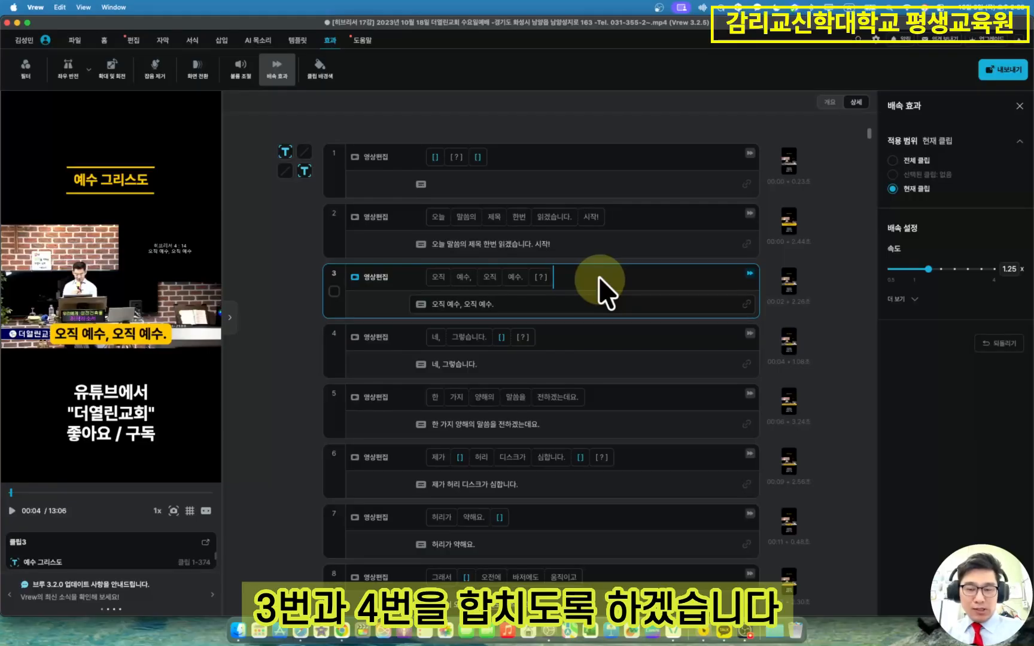
pyautogui.click(423, 344)
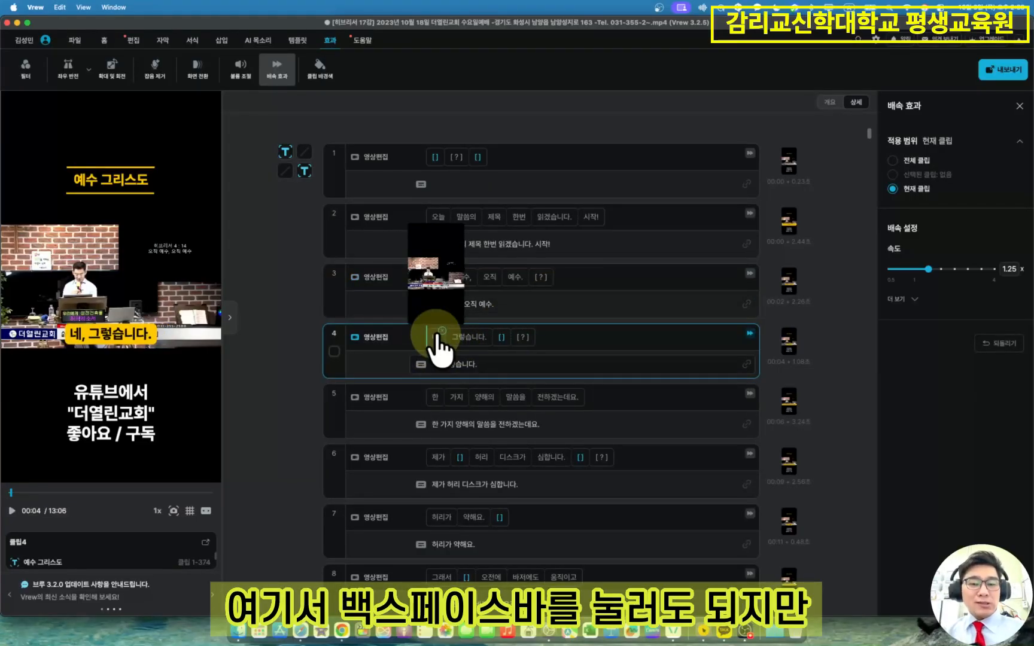
pyautogui.click(573, 275)
pyautogui.hotkey('ctrl', 'e')
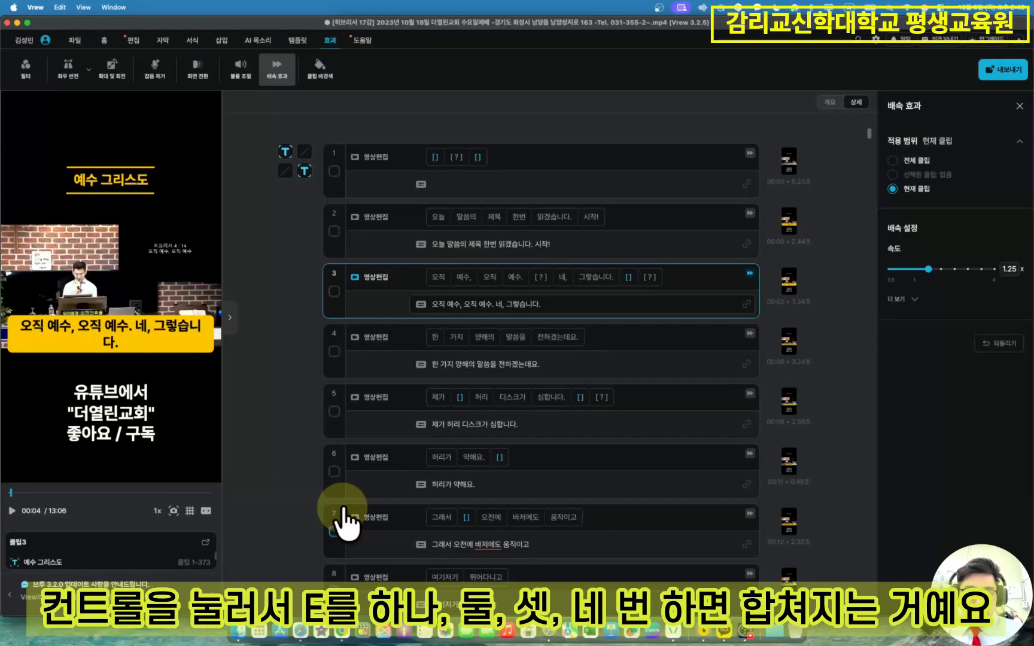
pyautogui.hotkey('ctrl', 'e')
pyautogui.hotkey('ctrl', 'e')
pyautogui.hotkey('ctrl', 'e')
pyautogui.hotkey('ctrl', 'e')
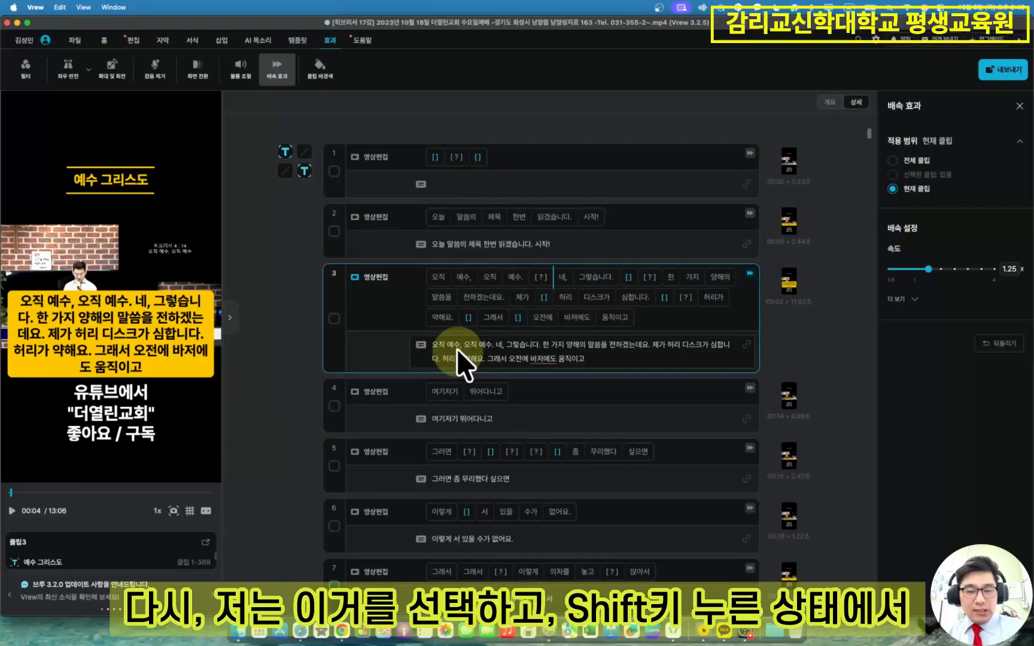
# - Undo the last five clip merges on clip 3
pyautogui.press('super+z')
pyautogui.press('super+z')
pyautogui.press('super+z')
pyautogui.press('super+z')
pyautogui.press('super+z')
# - Select clips 3 through 7, merge them into one clip, and undo that merge
pyautogui.click(335, 291)
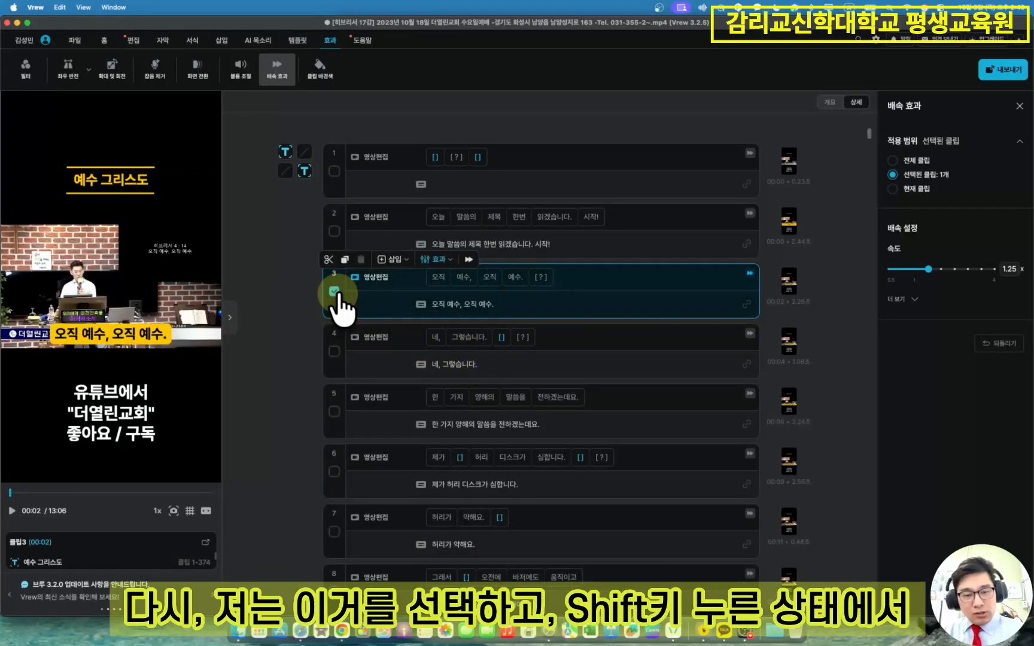
pyautogui.keyDown('shift'); pyautogui.click(334, 532); pyautogui.keyUp('shift')
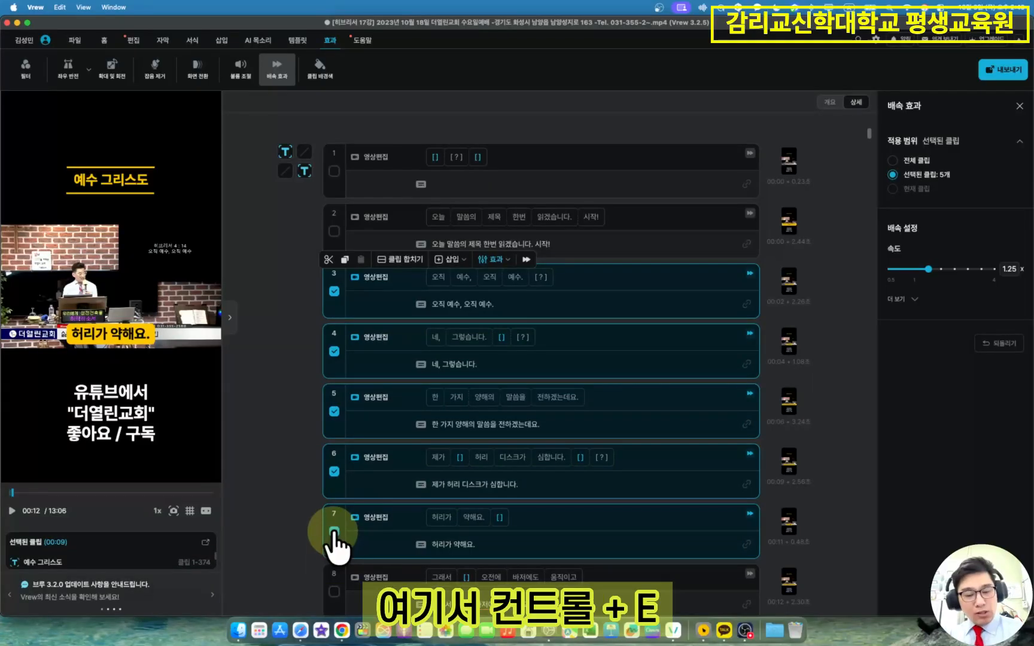
pyautogui.hotkey('ctrl', 'e')
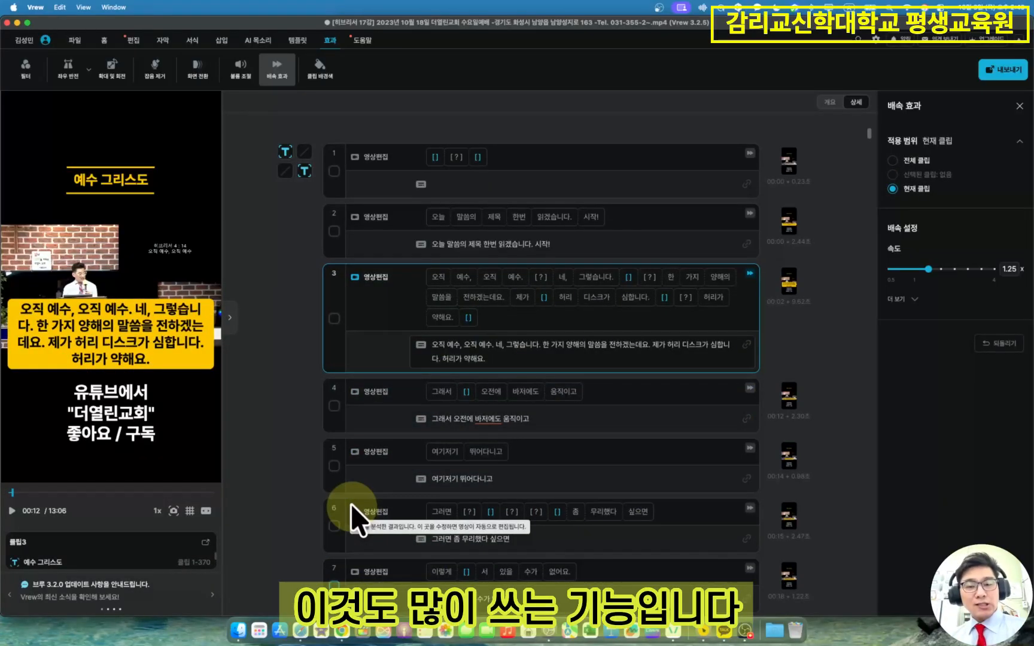
pyautogui.hotkey('ctrl', 'z')
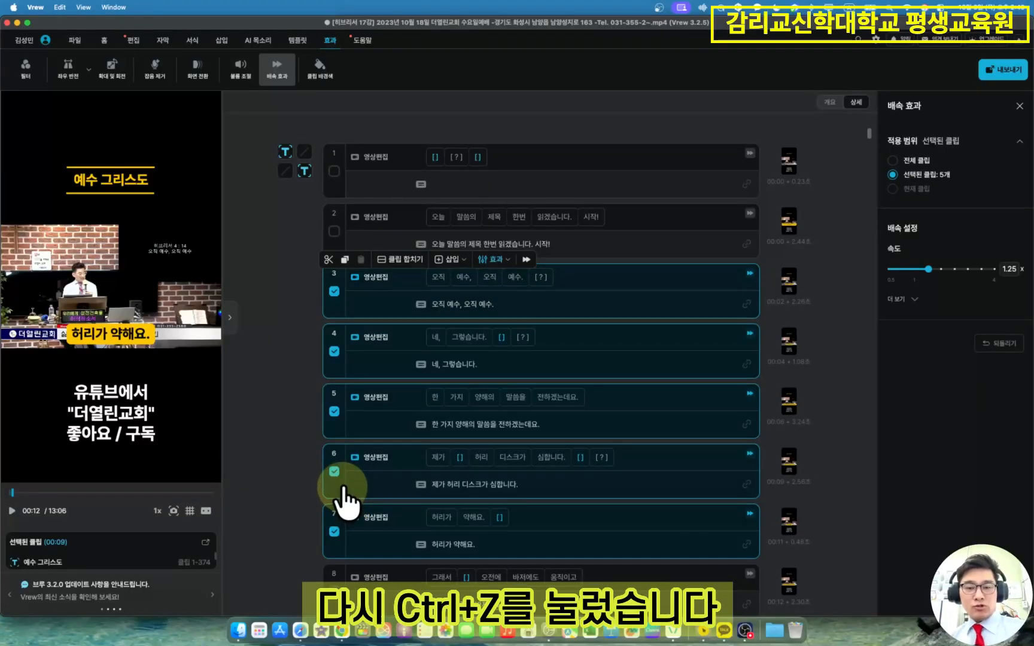
pyautogui.click(453, 364)
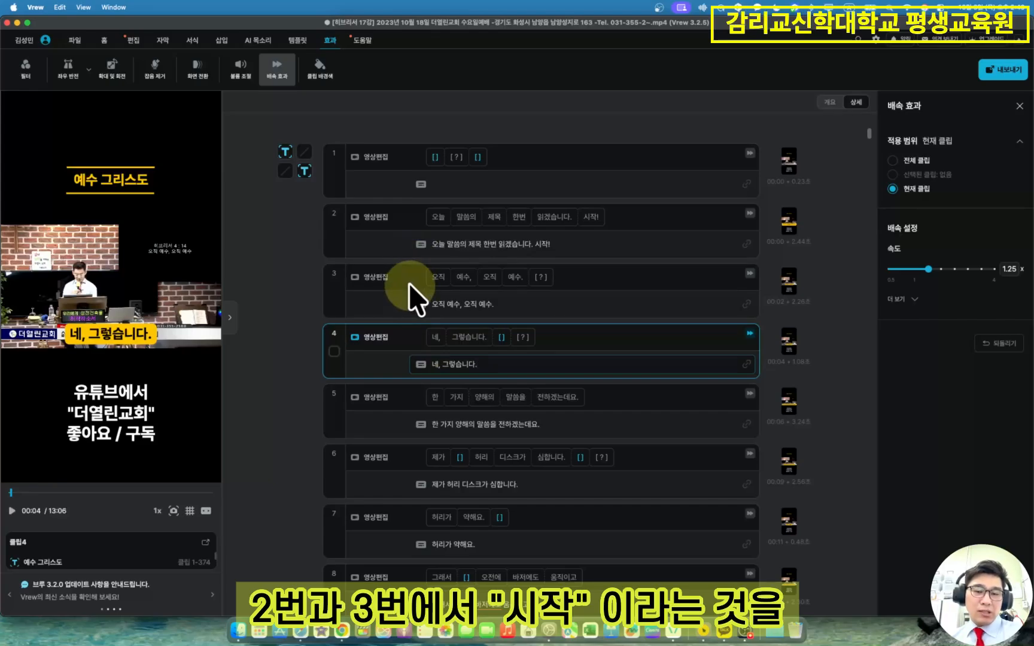
# - Split clip 2 before 시작!, join the 오직 예수, 오직 예수. clip to 시작!, and undo both changes
pyautogui.click(579, 217)
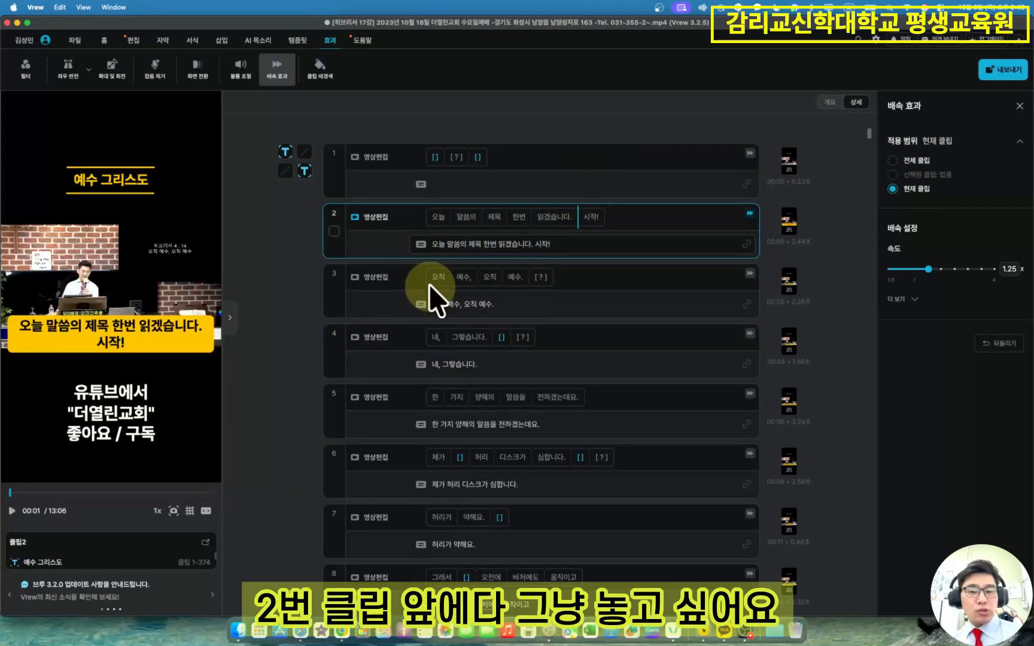
pyautogui.press('Return')
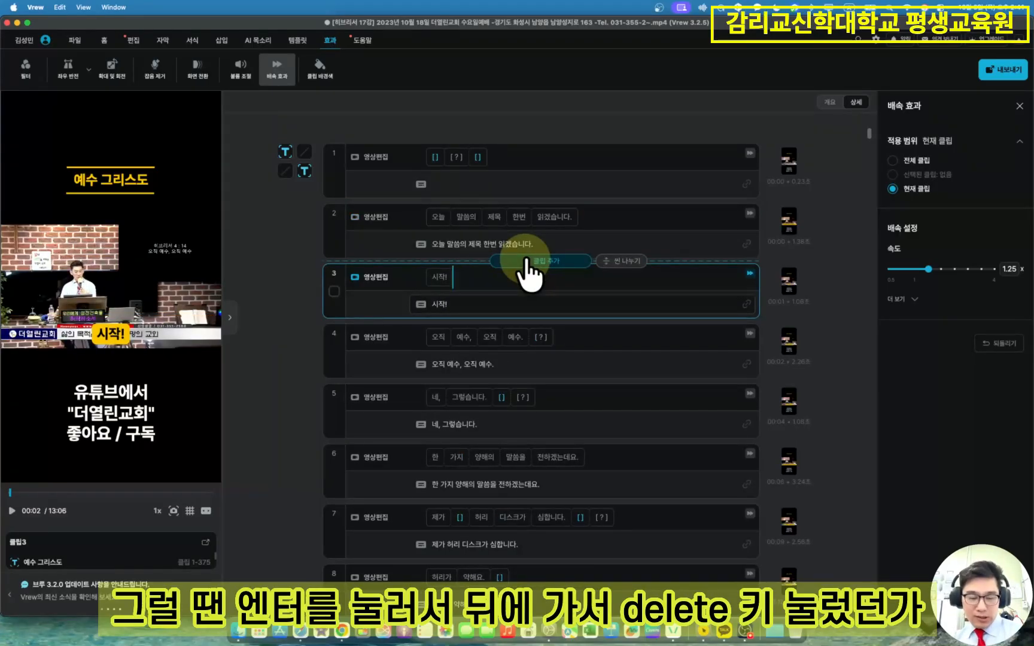
pyautogui.click(414, 340)
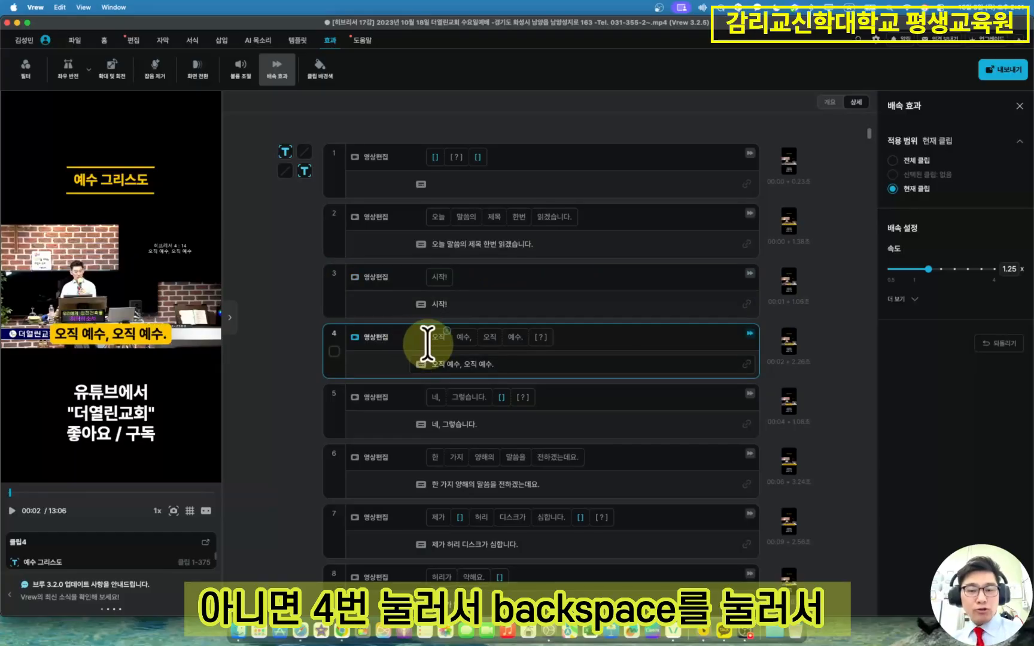
pyautogui.click(437, 338)
pyautogui.press('BackSpace')
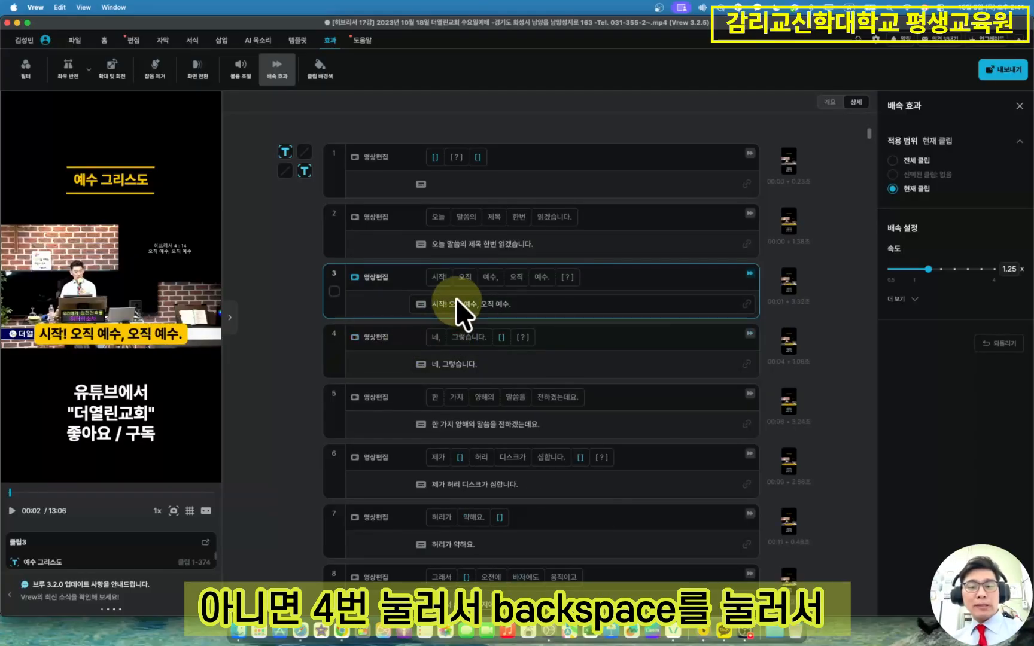
pyautogui.press('super+z')
pyautogui.press('super+z')
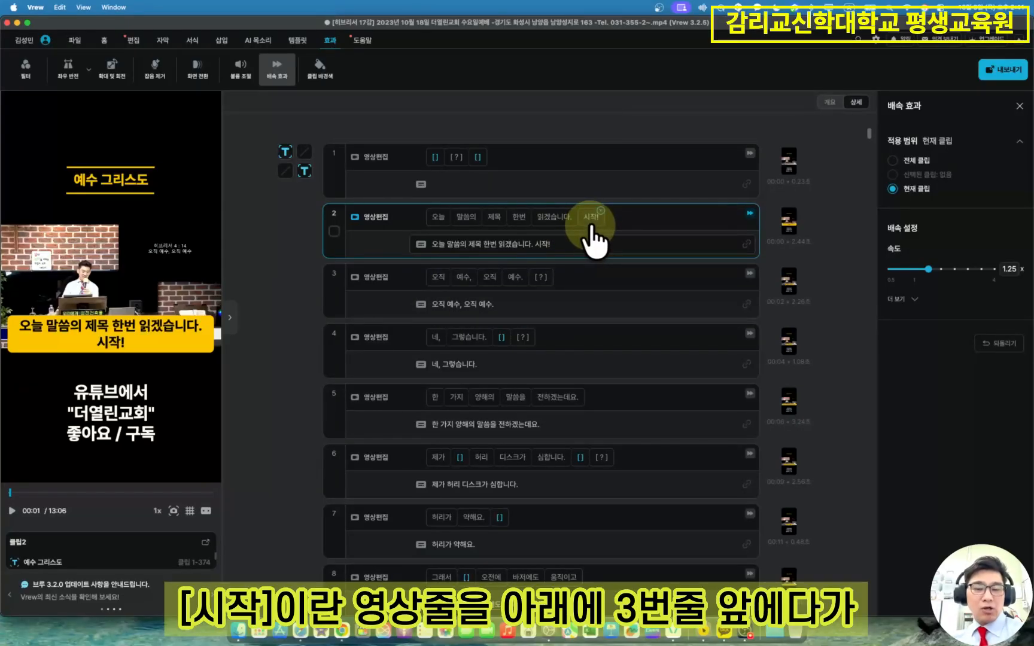
# - Move 시작! from the end of clip 2 directly to the start of clip 3, and return to clip 2
pyautogui.moveTo(591, 225)
pyautogui.moveTo(430, 280)
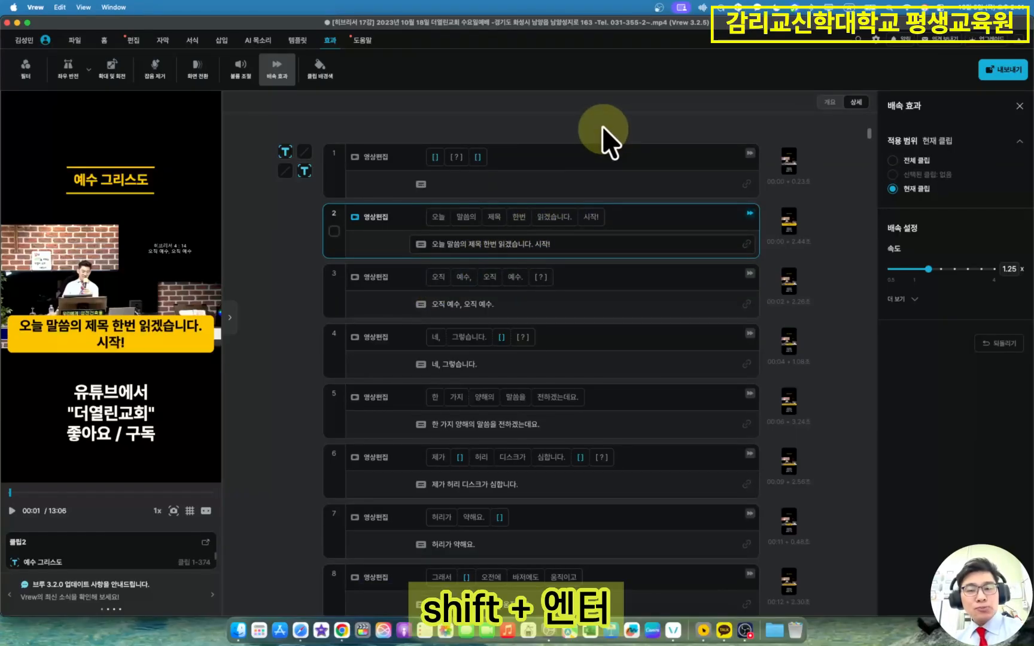
pyautogui.press('F11')
pyautogui.press('F11')
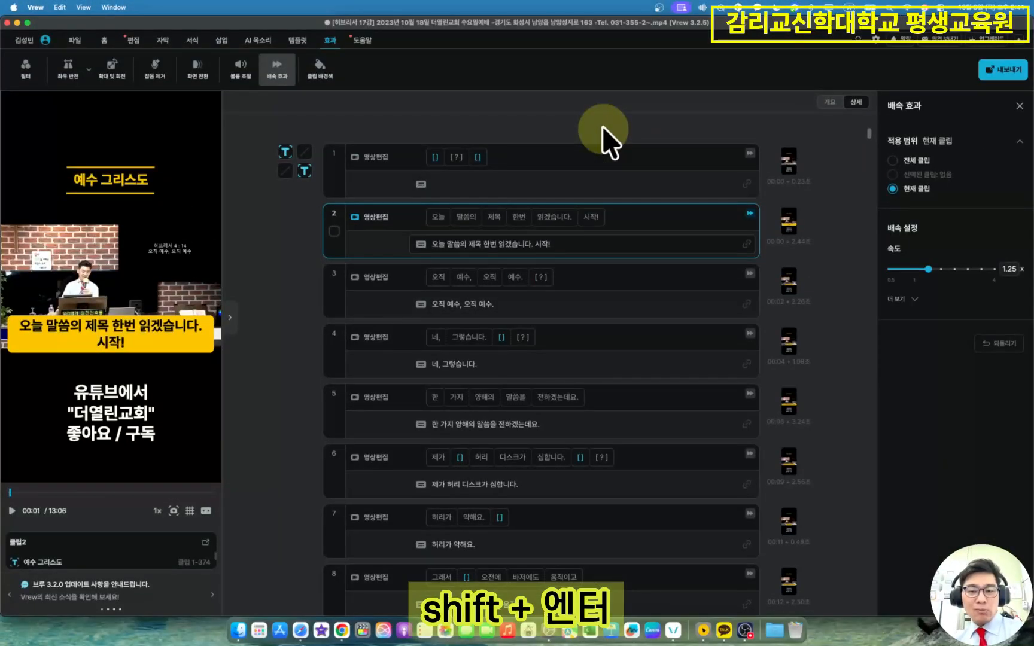
pyautogui.hotkey('shift', 'Return')
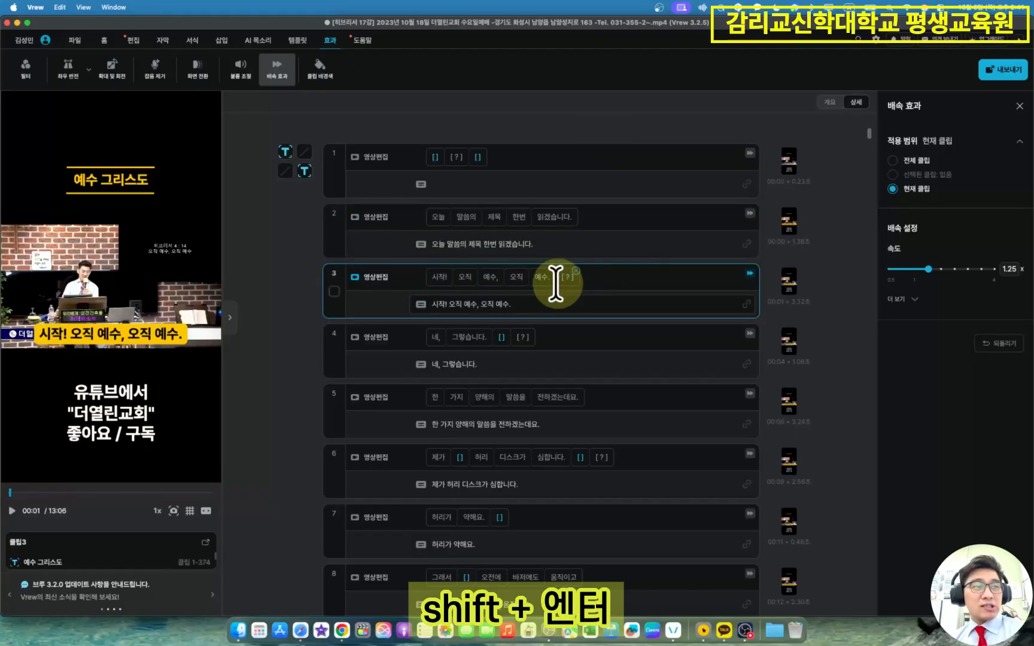
pyautogui.moveTo(580, 271)
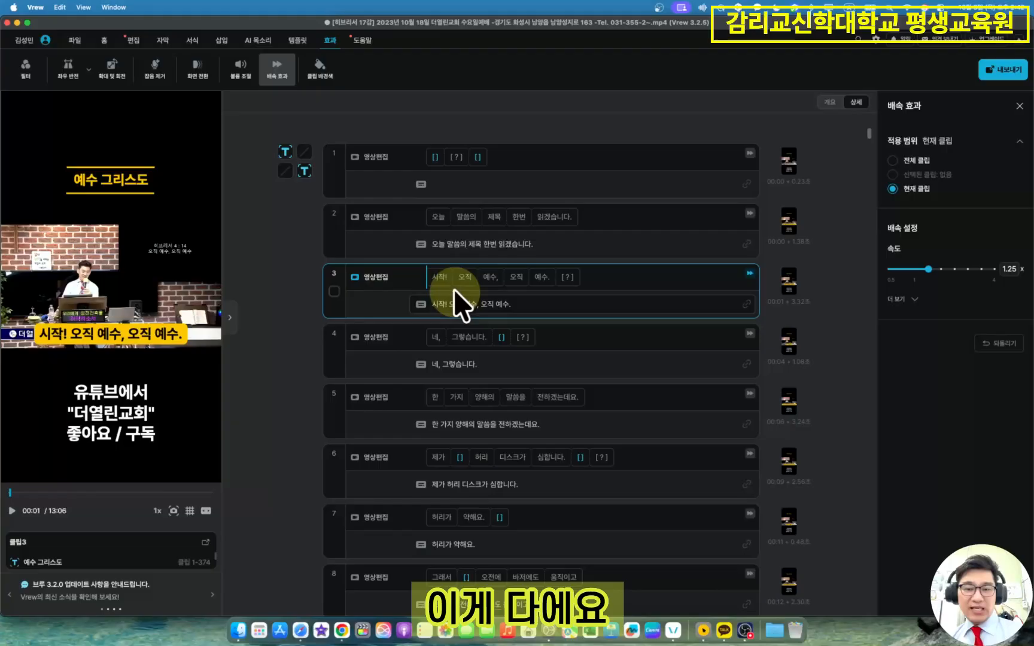
pyautogui.press('Up')
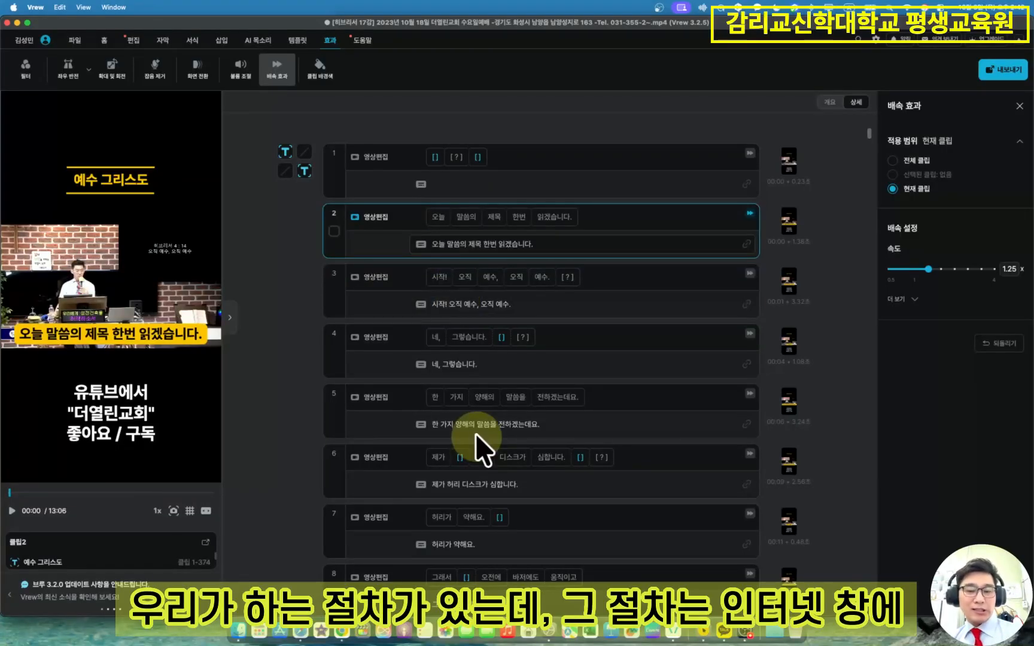
# - Switch to Chrome, open the instructor's personal website and find its links to the Vrew lecture PPT and shortcut list
pyautogui.click(341, 631)
pyautogui.click(694, 73)
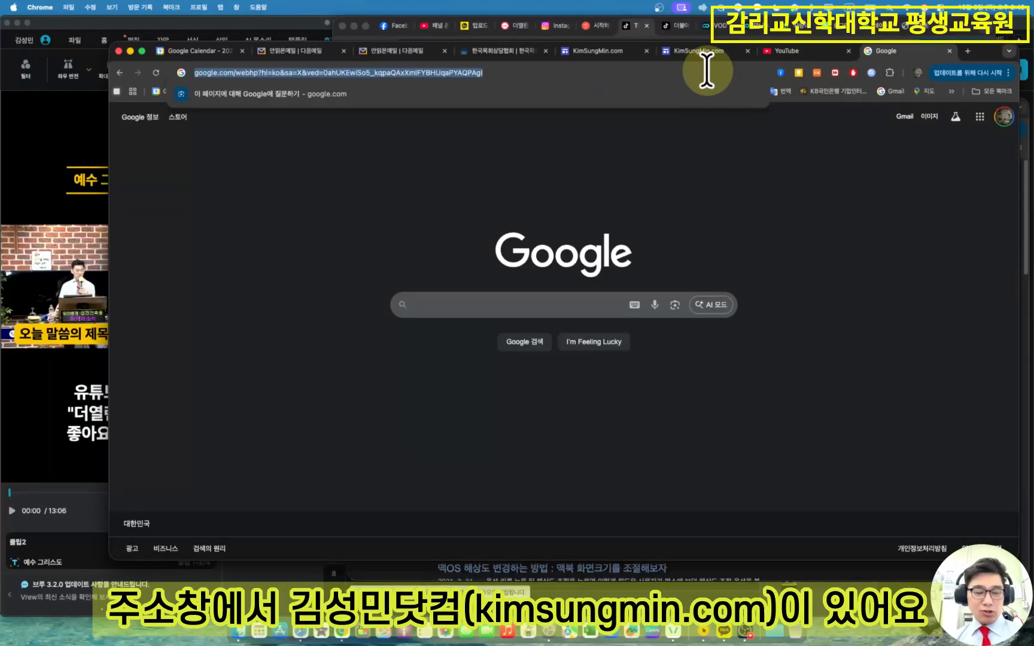
pyautogui.write('kims')
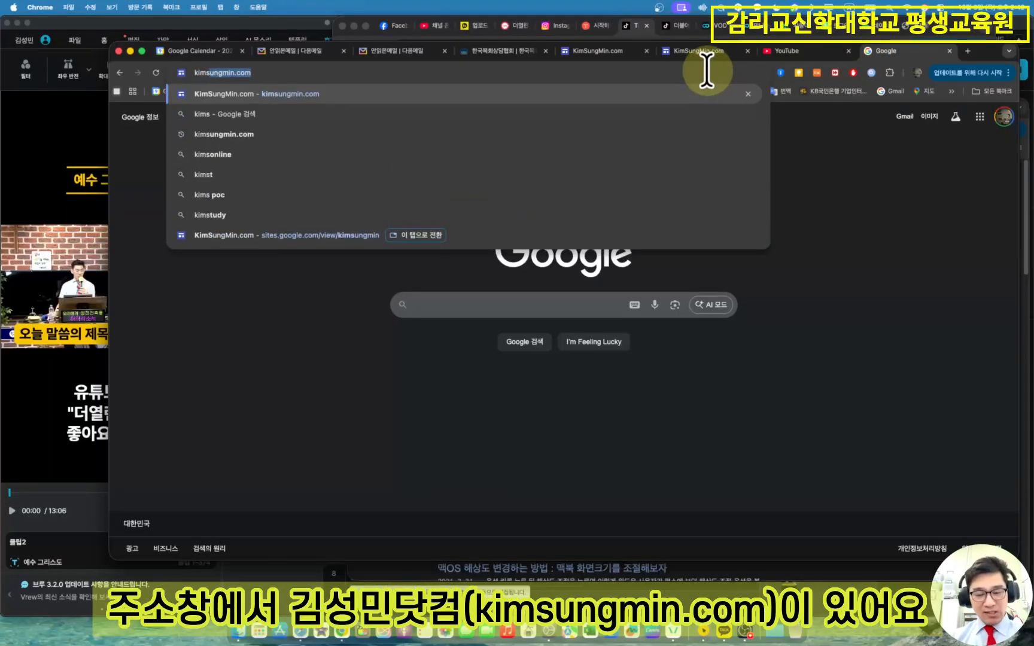
pyautogui.write('ungmin.com')
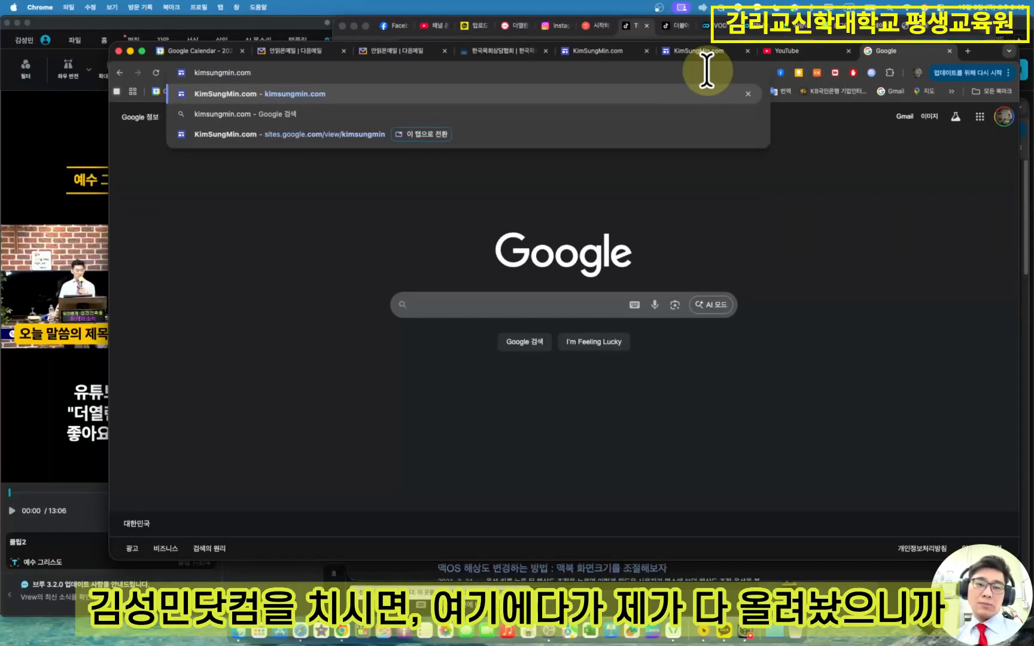
pyautogui.press('Return')
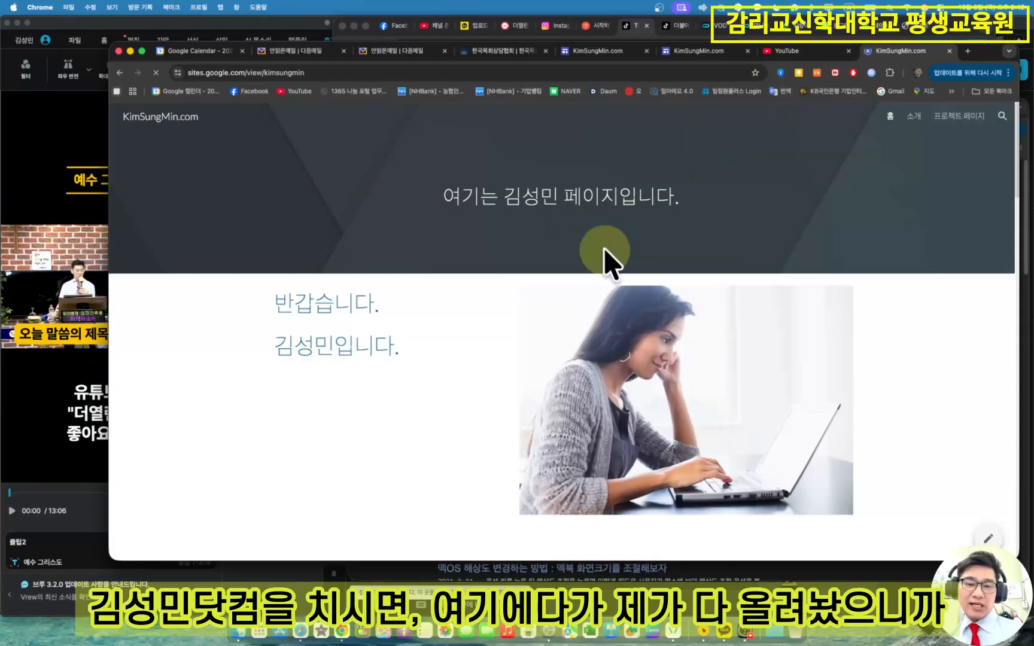
pyautogui.scroll(-15, 604, 245)
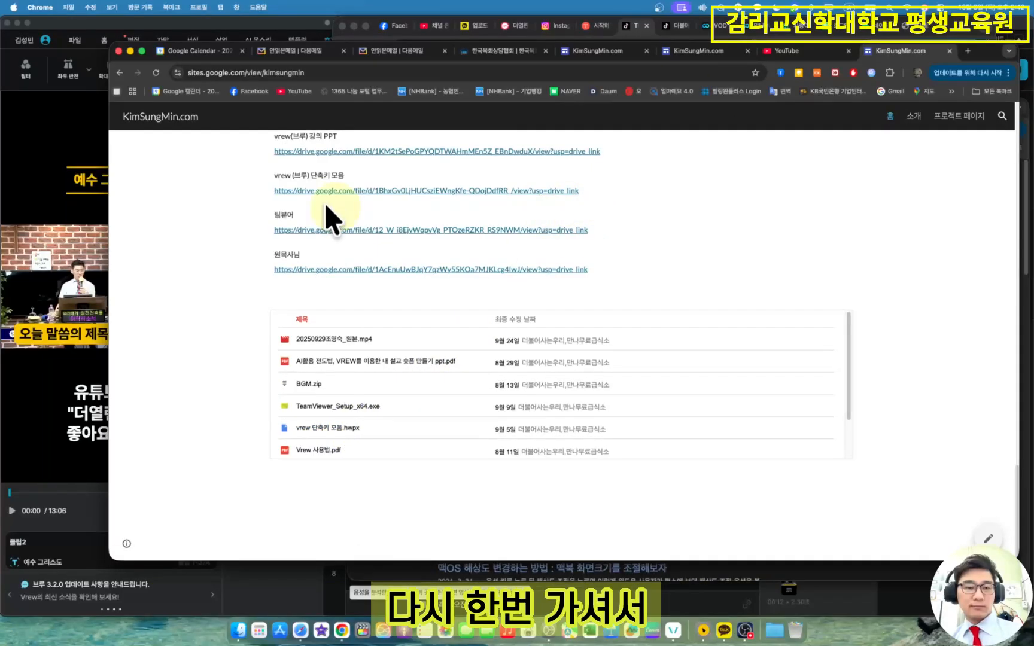
# - Switch back to Vrew and cut the captionless clip 1 from the clip list
pyautogui.click(82, 181)
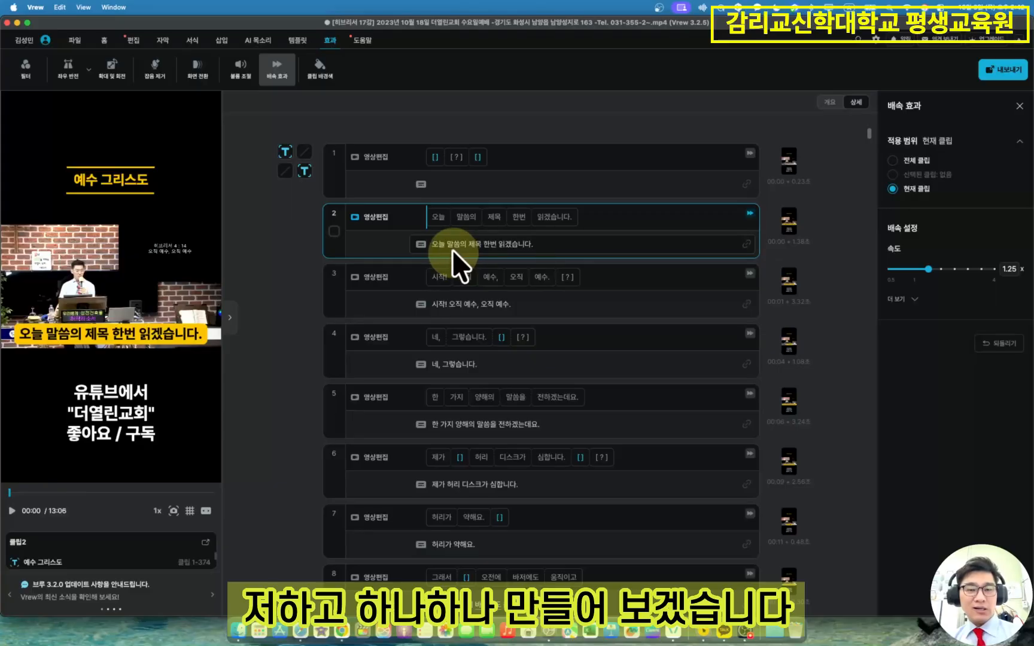
pyautogui.click(377, 168)
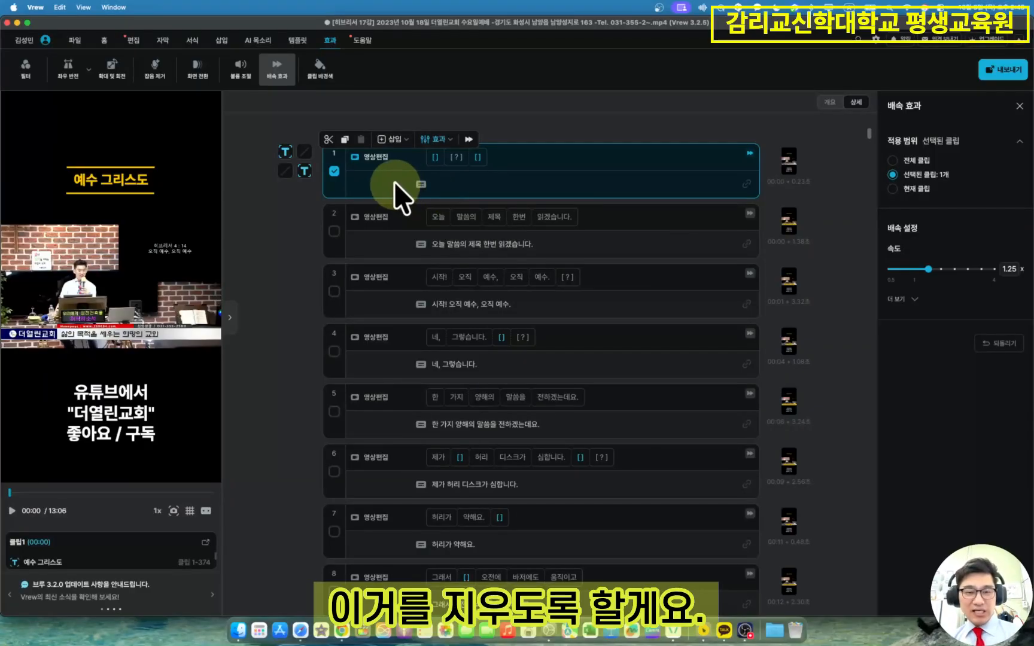
pyautogui.click(335, 173)
pyautogui.click(334, 171)
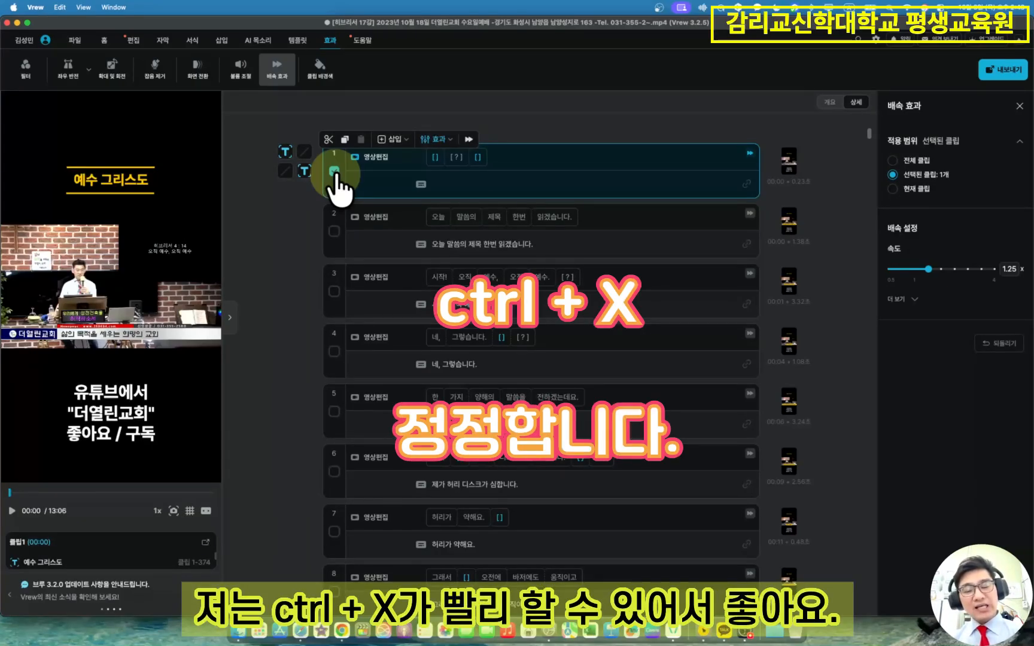
pyautogui.hotkey('ctrl', 'x')
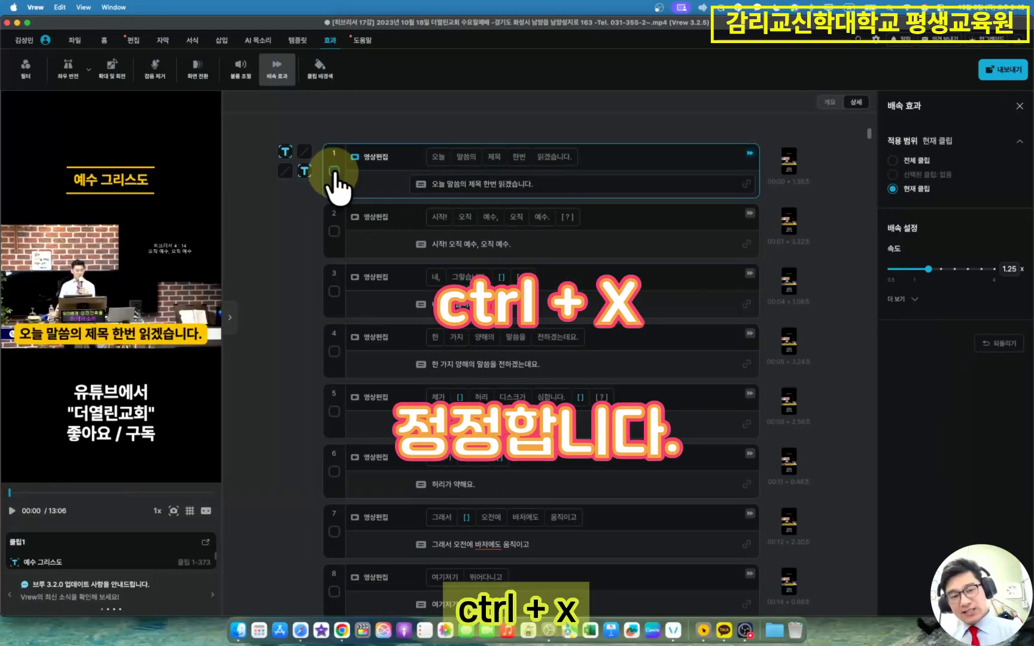
pyautogui.moveTo(436, 341)
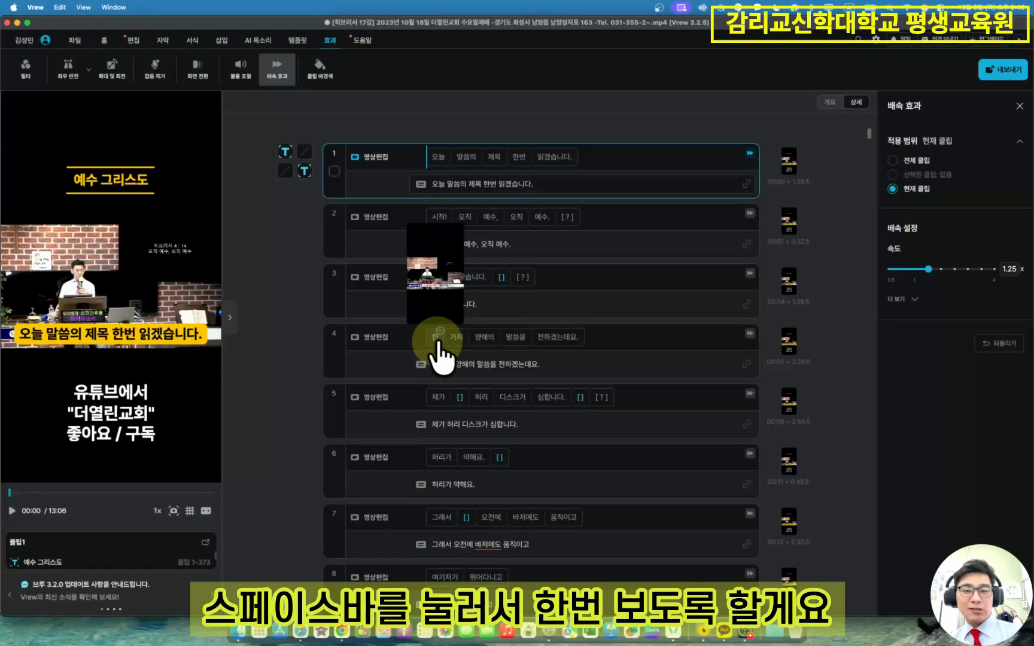
# - Move 시작! from the start of clip 2 to the end of clip 1 by merging both clips and splitting after it, and play the result
pyautogui.press('space')
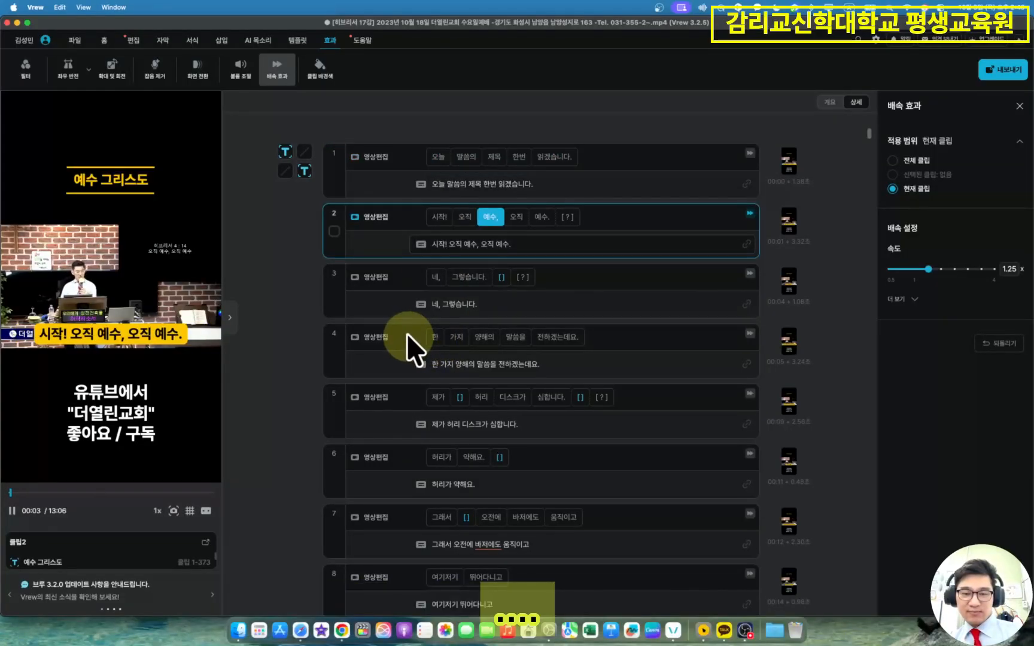
pyautogui.press('space')
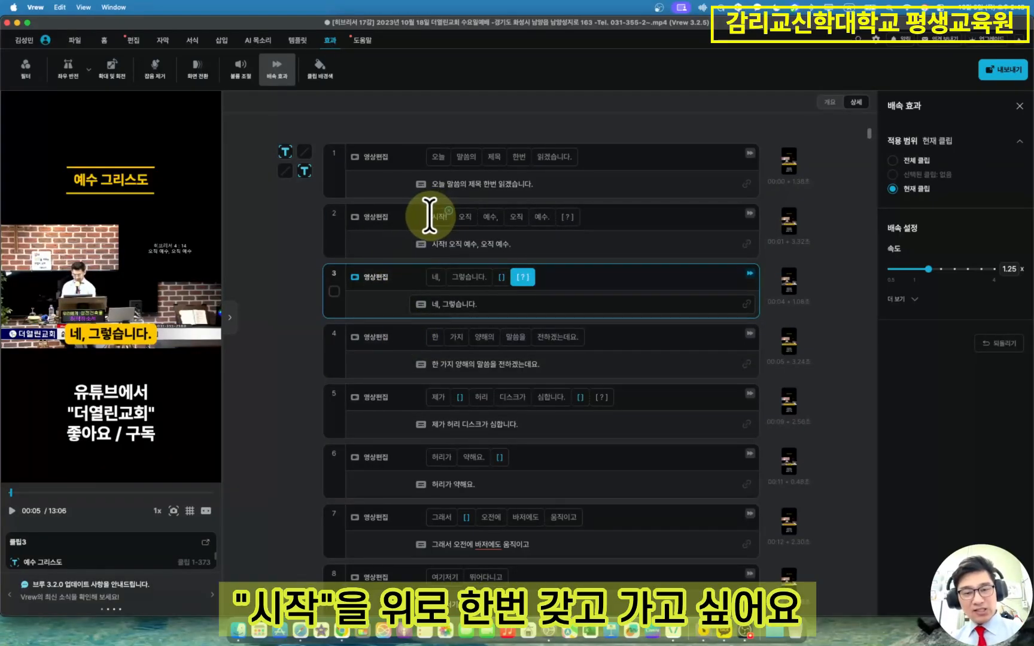
pyautogui.click(404, 156)
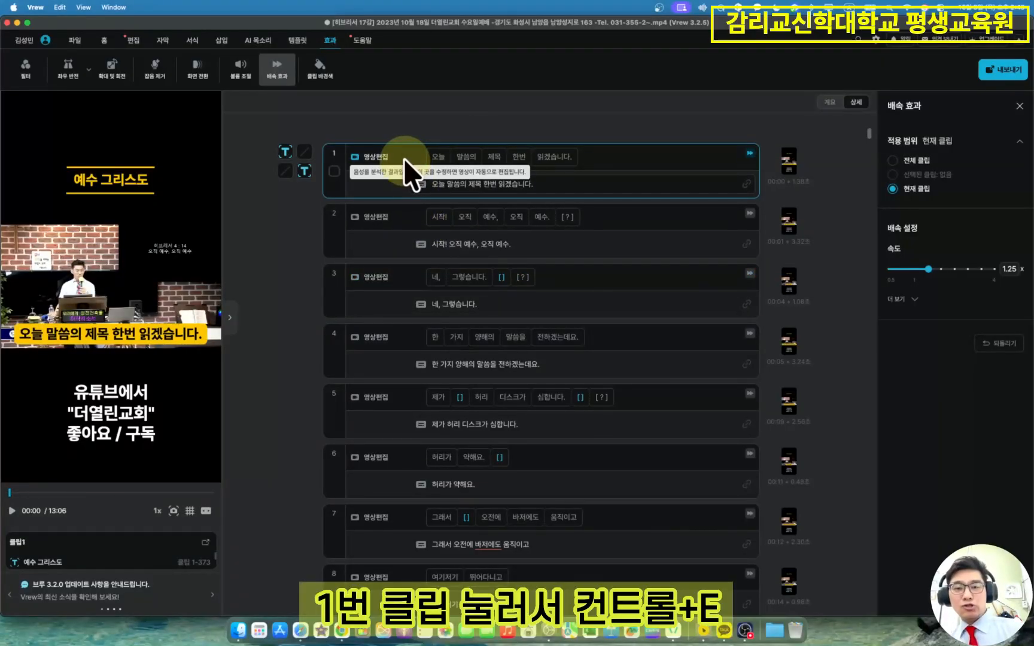
pyautogui.hotkey('ctrl', 'e')
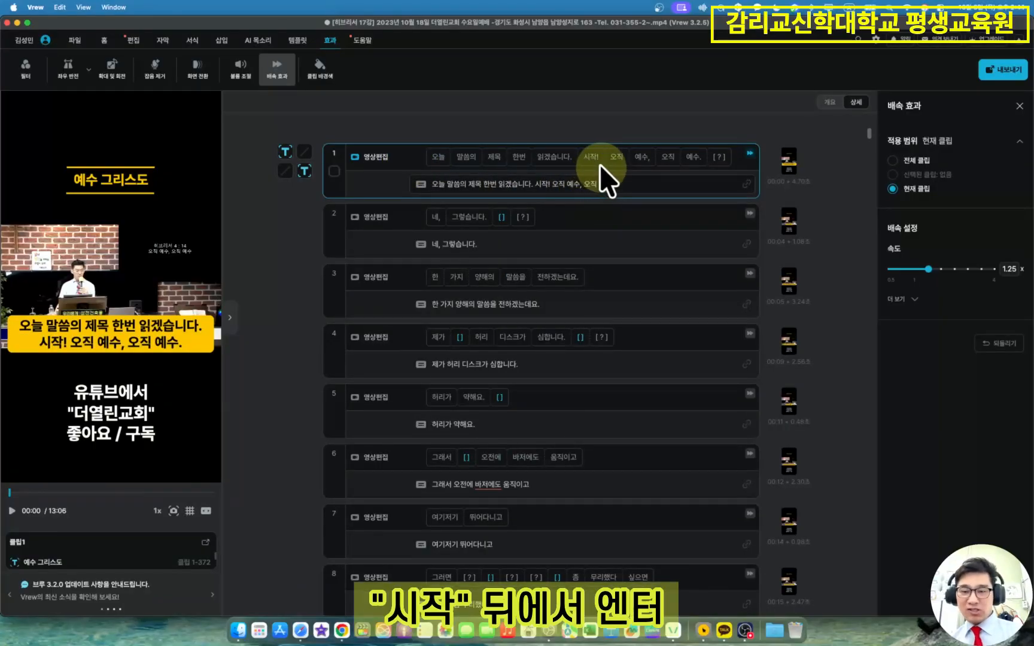
pyautogui.click(606, 160)
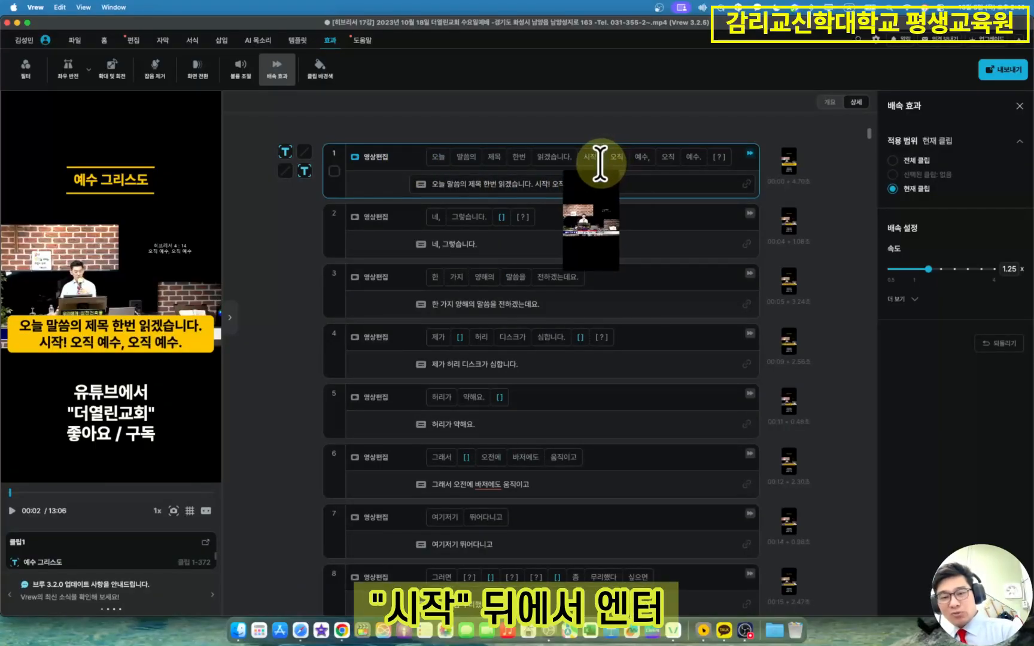
pyautogui.press('Return')
pyautogui.press('space')
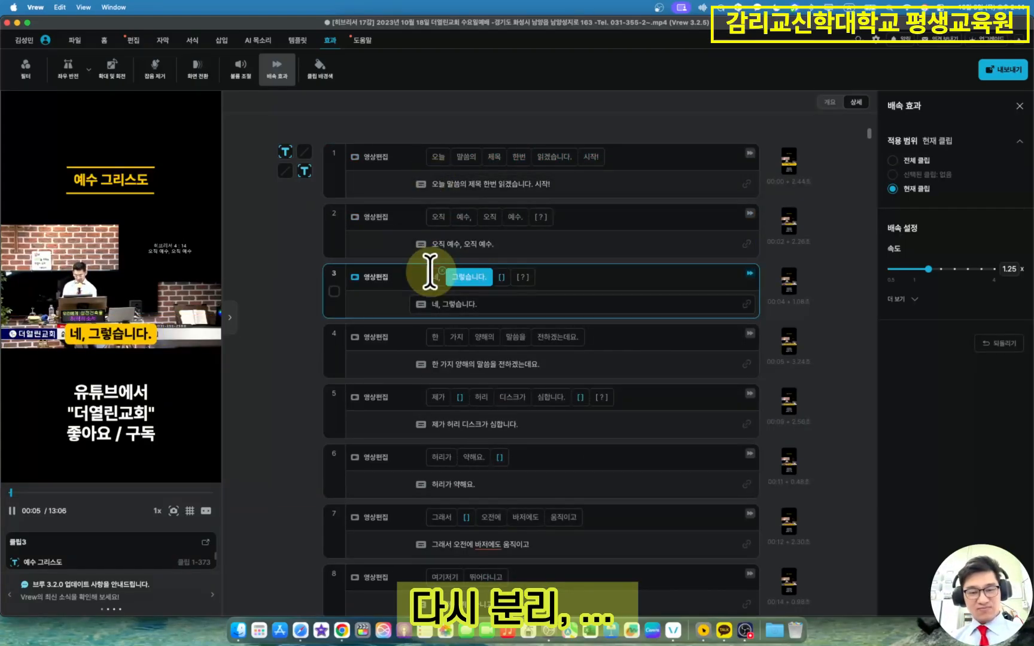
pyautogui.press('space')
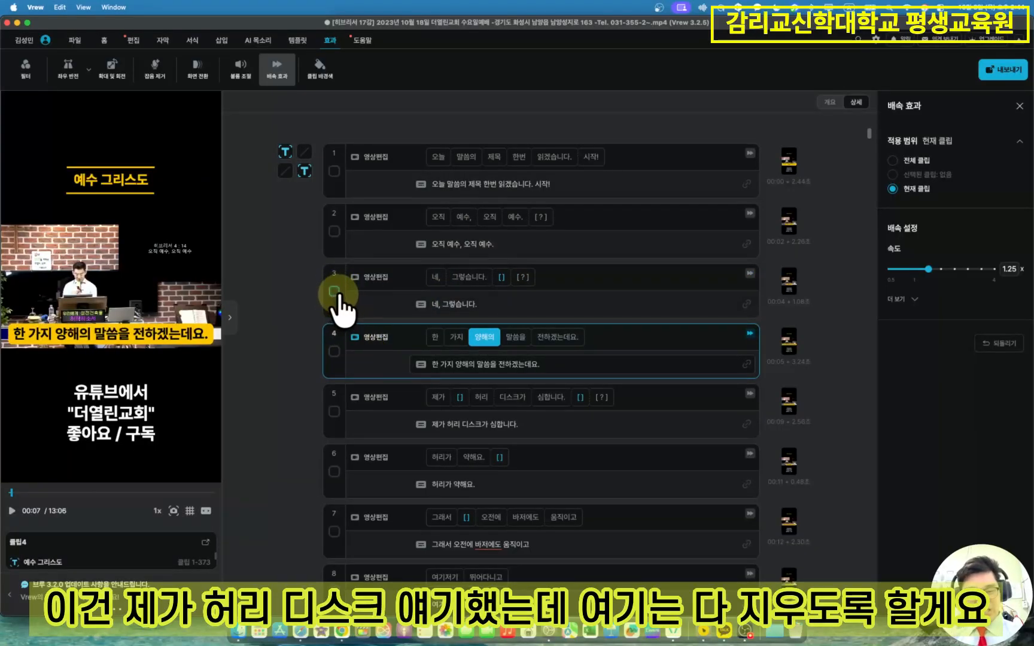
# - Select clips 3 through 30 and cut them from the clip list
pyautogui.click(333, 309)
pyautogui.scroll(-4, 339, 323)
pyautogui.scroll(3, 339, 324)
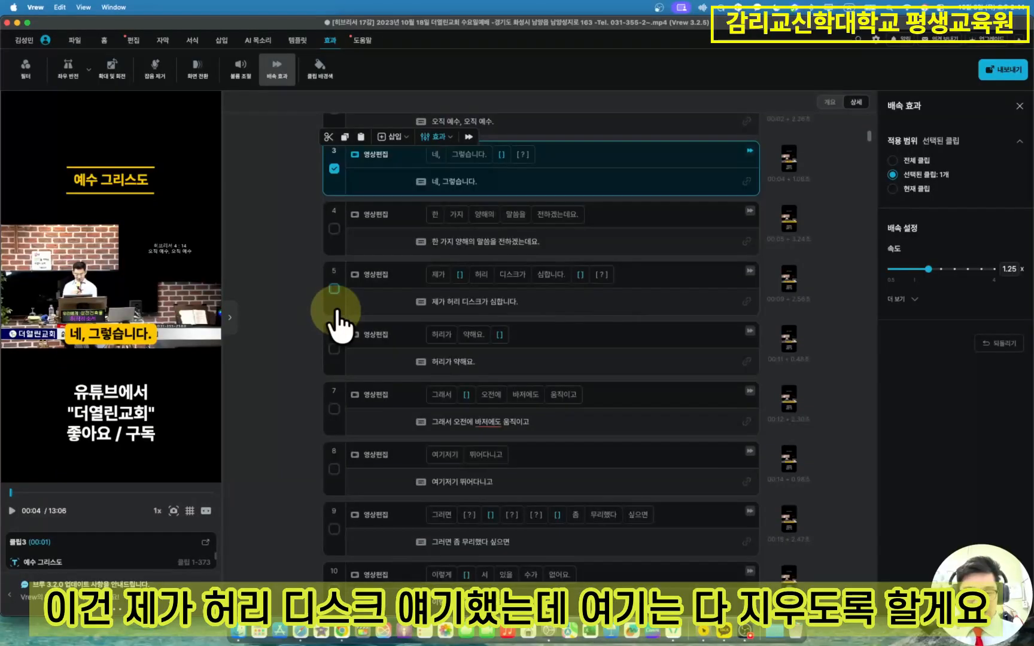
pyautogui.scroll(-10, 338, 323)
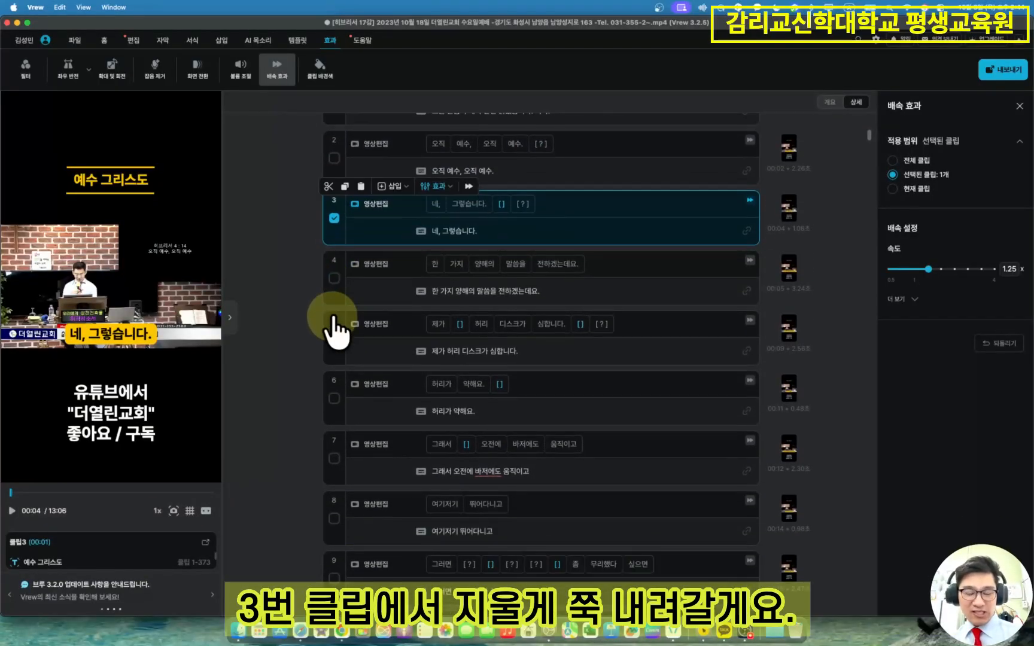
pyautogui.scroll(-20, 335, 323)
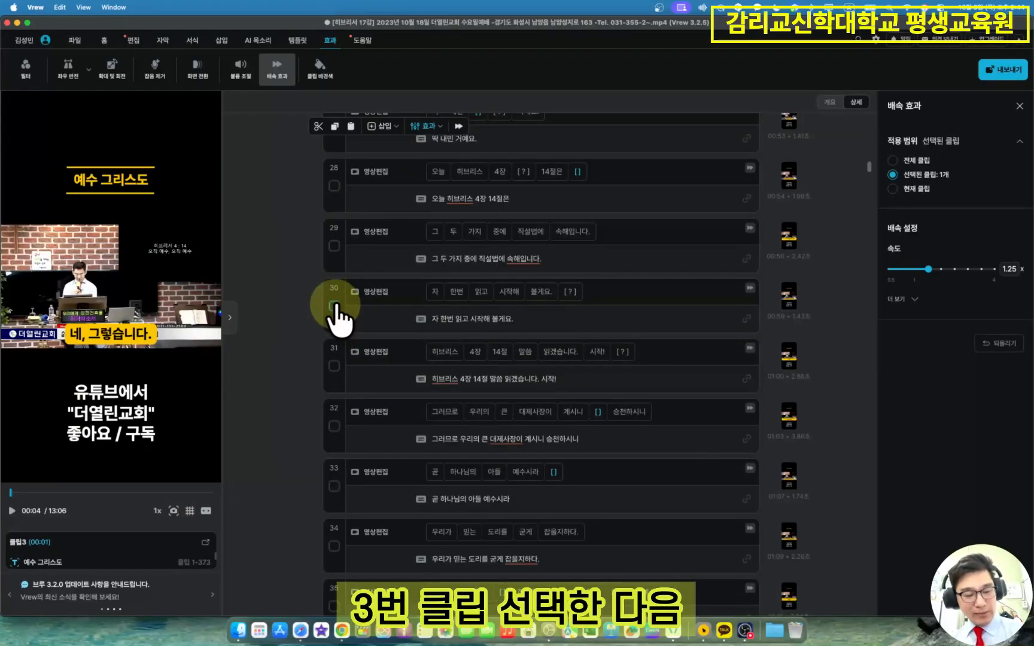
pyautogui.keyDown('shift'); pyautogui.click(334, 306); pyautogui.keyUp('shift')
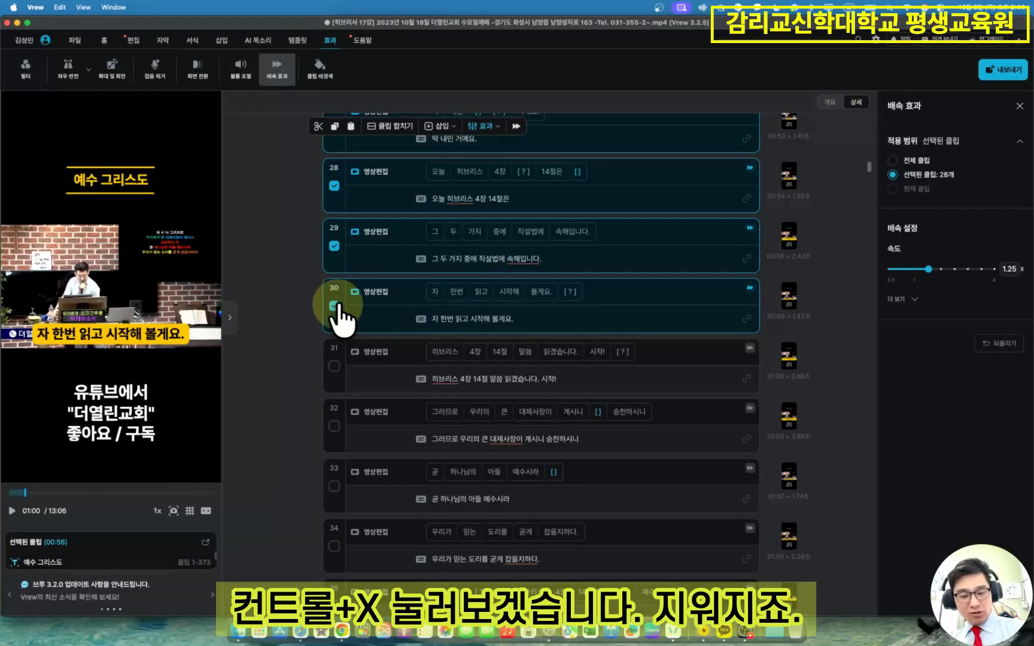
pyautogui.hotkey('ctrl', 'x')
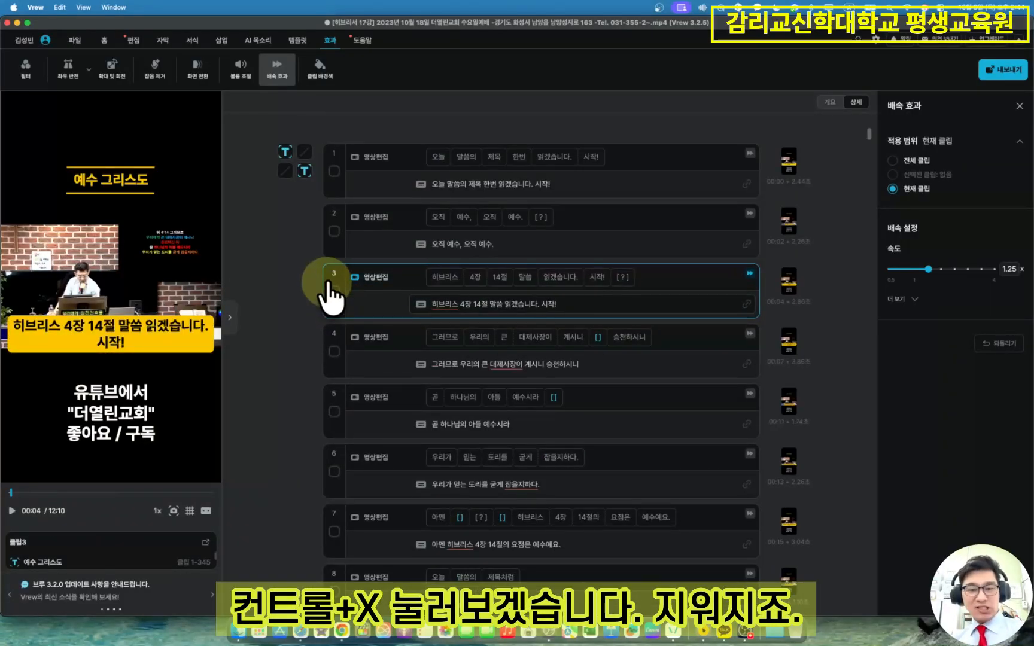
# - Play from clip 3, split clip 7 after 아멘 and its pause, and continue playback up to clip 20
pyautogui.press('space')
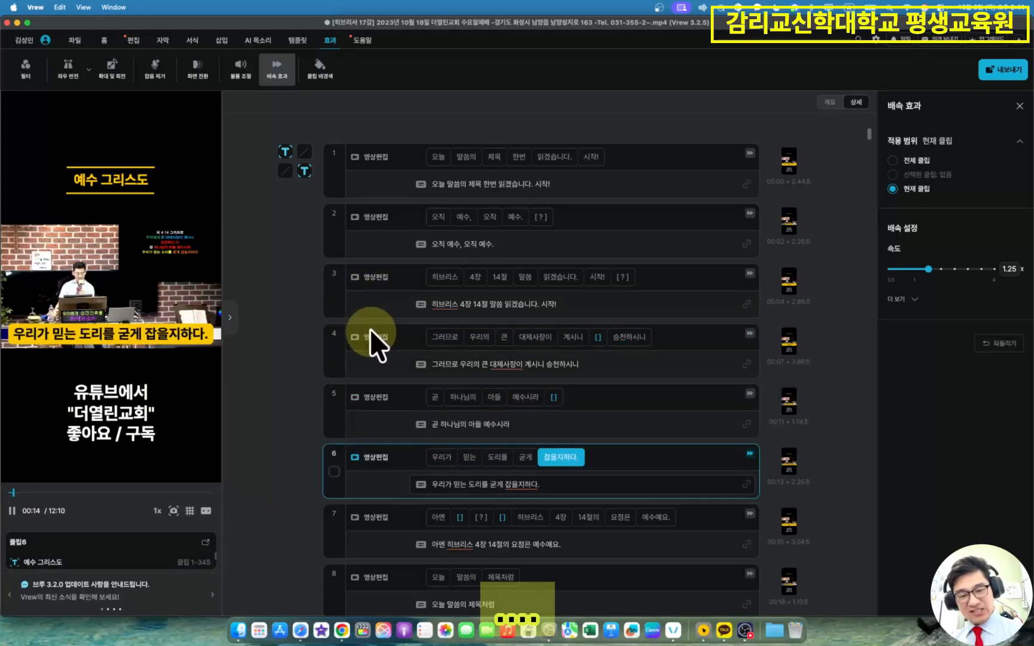
pyautogui.press('space')
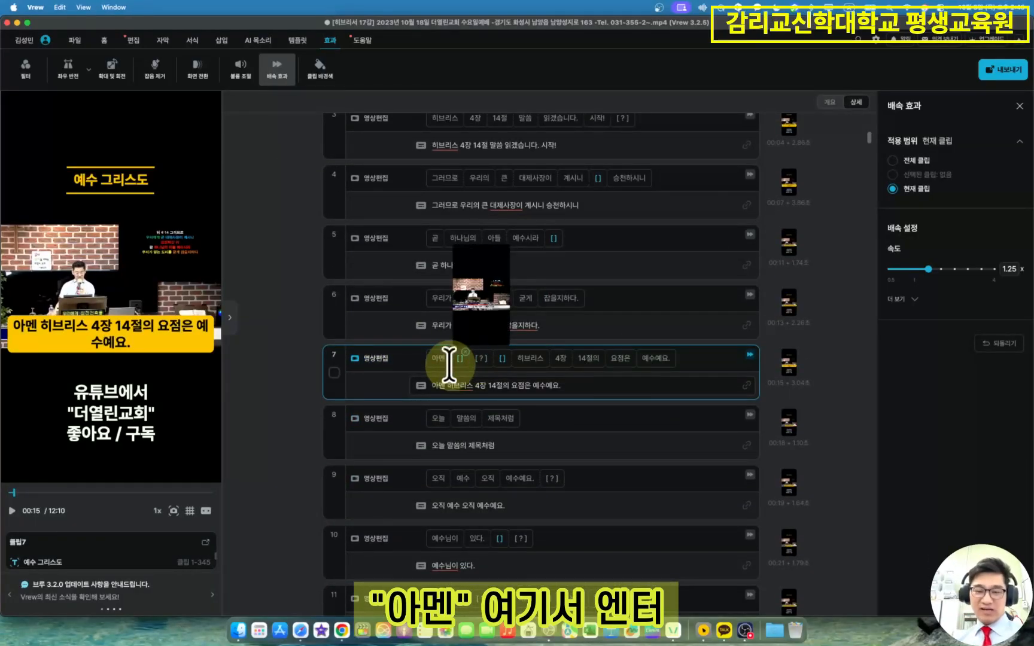
pyautogui.click(448, 359)
pyautogui.press('Return')
pyautogui.press('space')
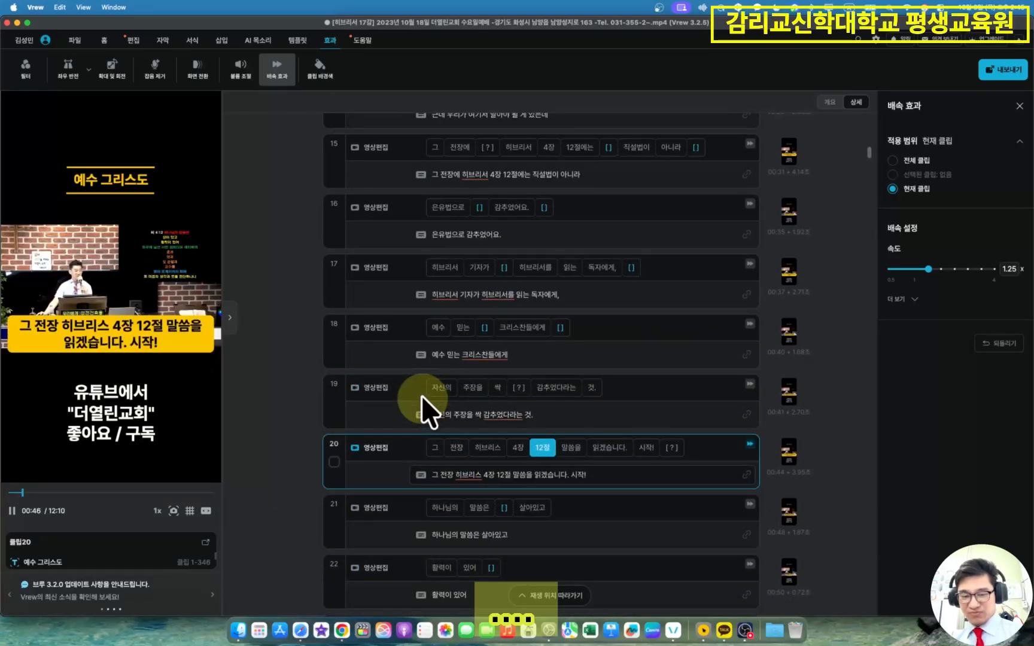
pyautogui.press('space')
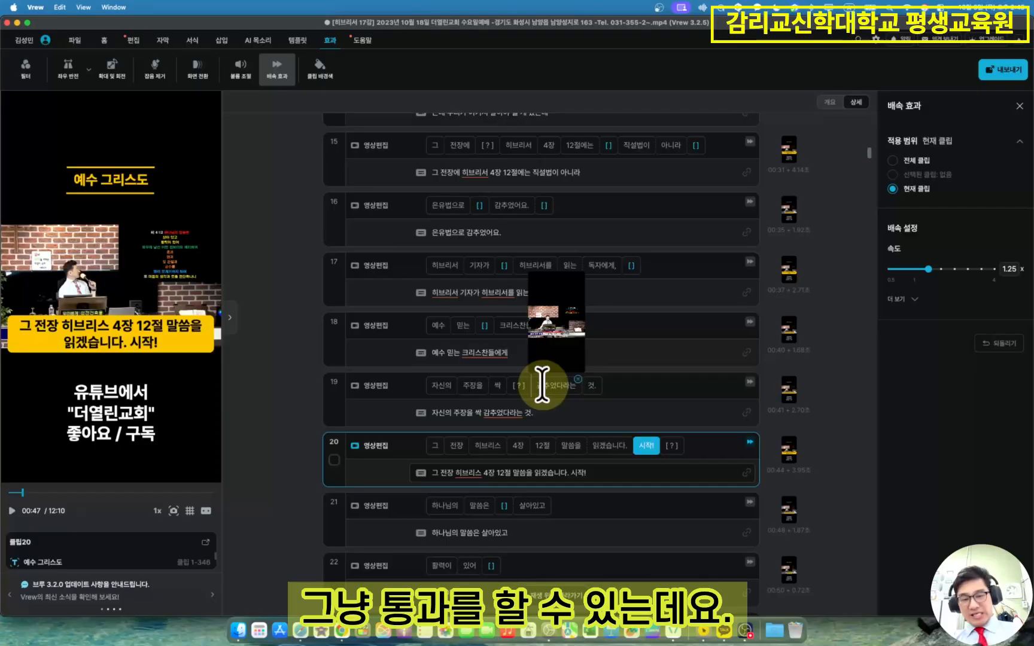
# - Delete 시작! from the caption line of clip 1, leaving its video line as is, and play the clip from within the caption line
pyautogui.scroll(15, 544, 383)
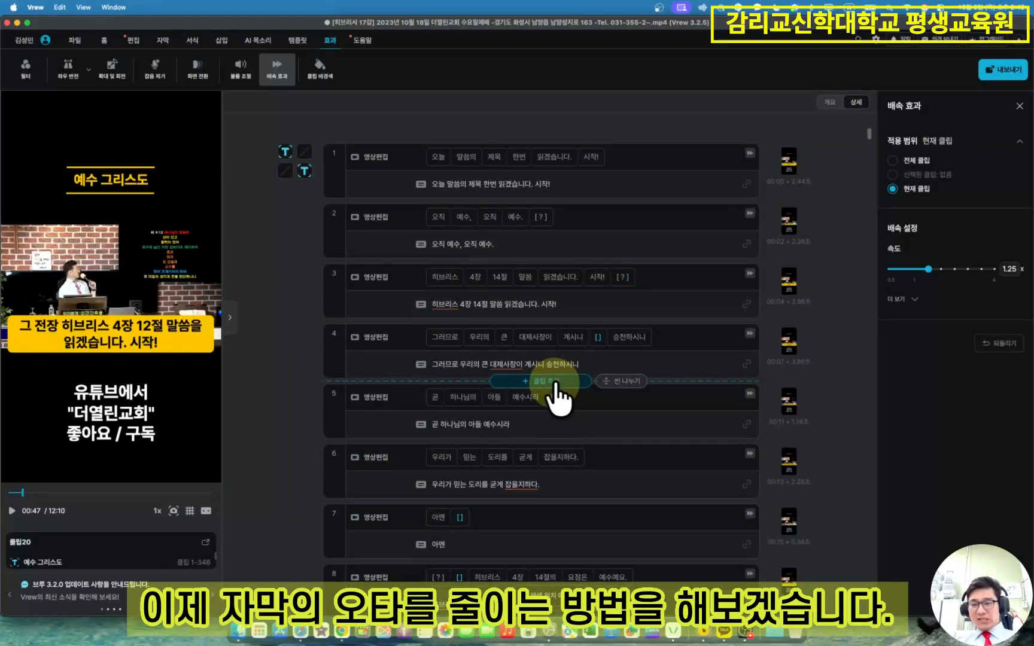
pyautogui.click(408, 162)
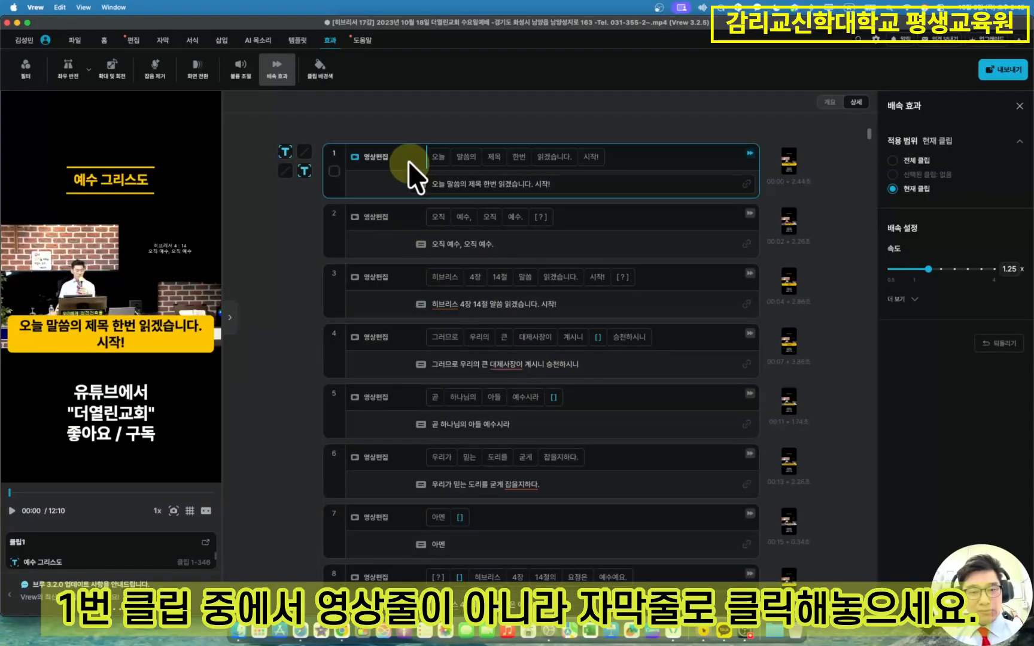
pyautogui.click(460, 178)
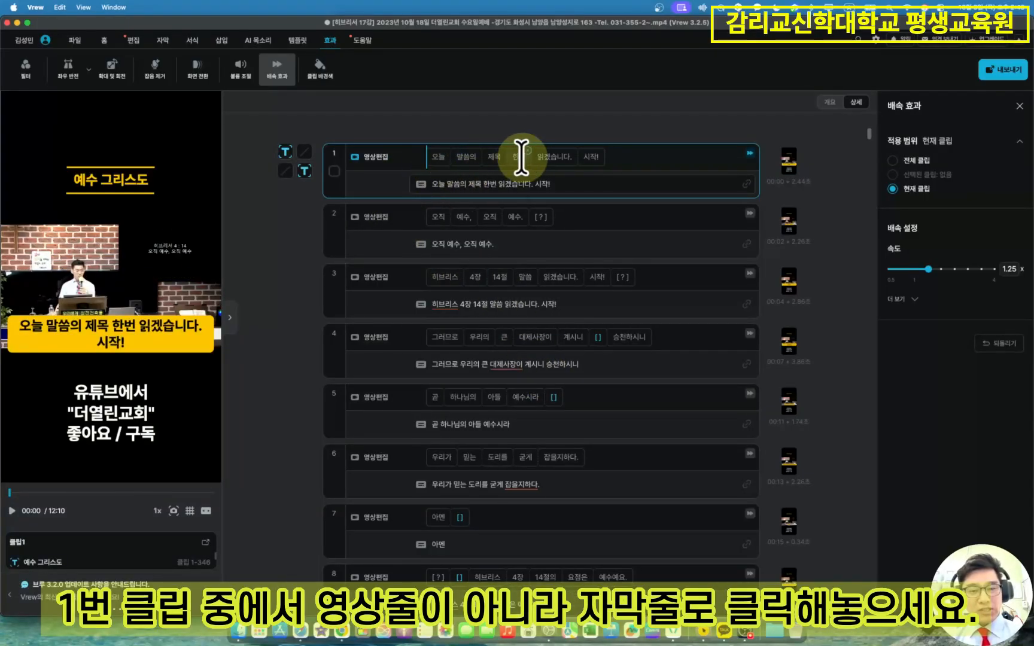
pyautogui.click(433, 185)
pyautogui.click(889, 233)
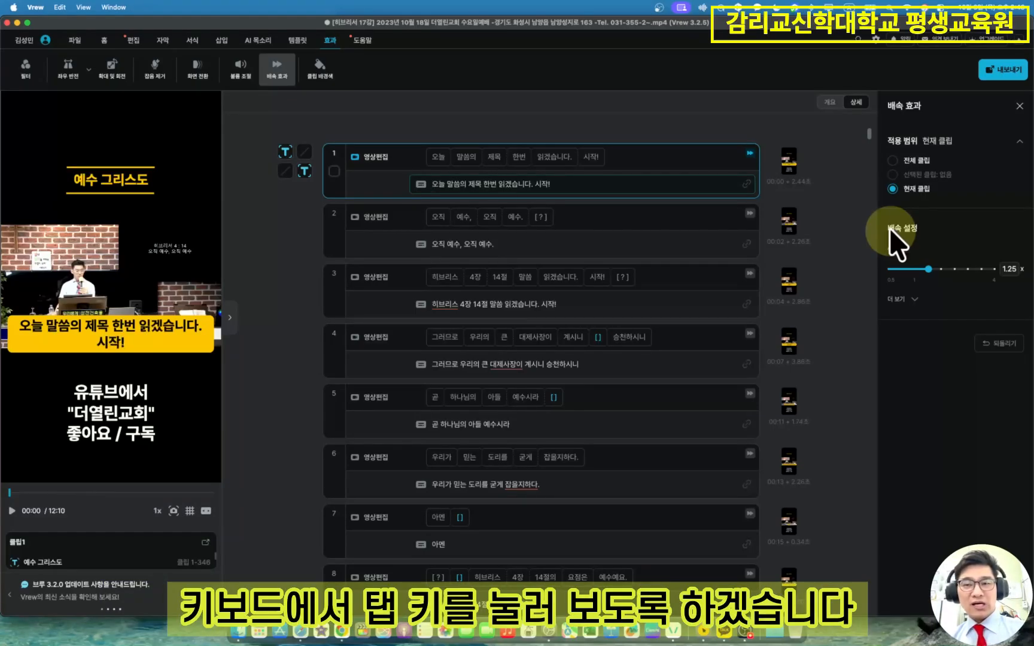
pyautogui.press('Tab')
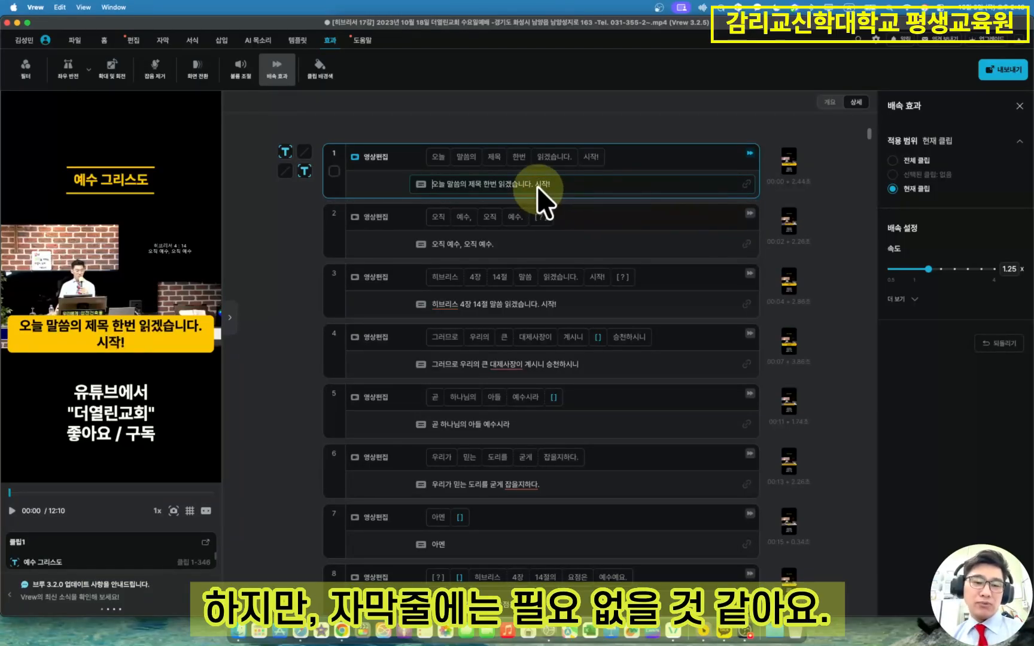
pyautogui.moveTo(533, 183); pyautogui.dragTo(558, 184)
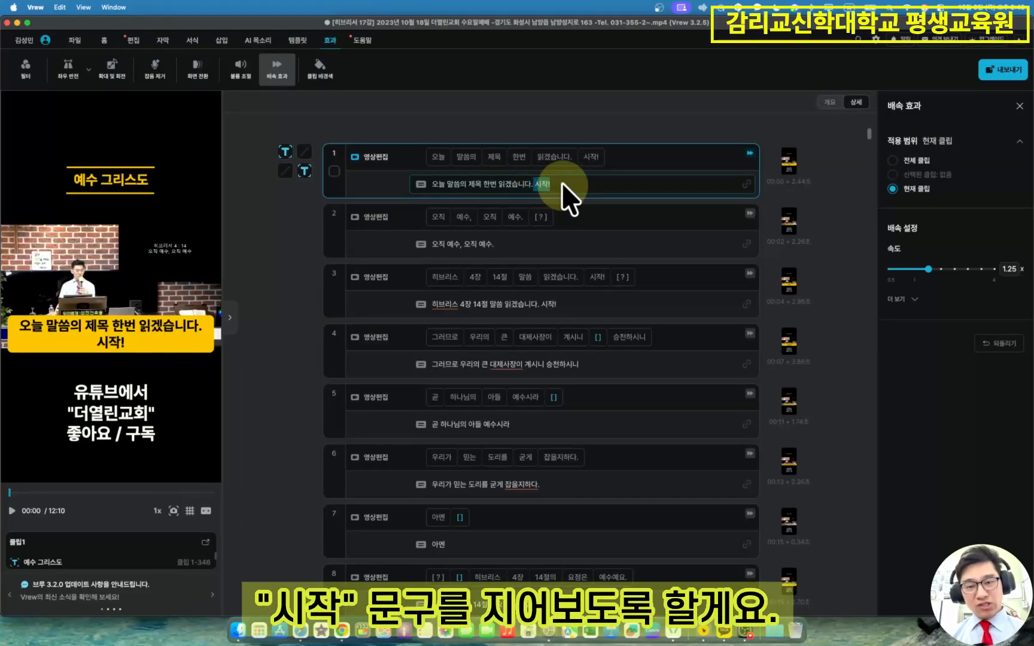
pyautogui.press('BackSpace')
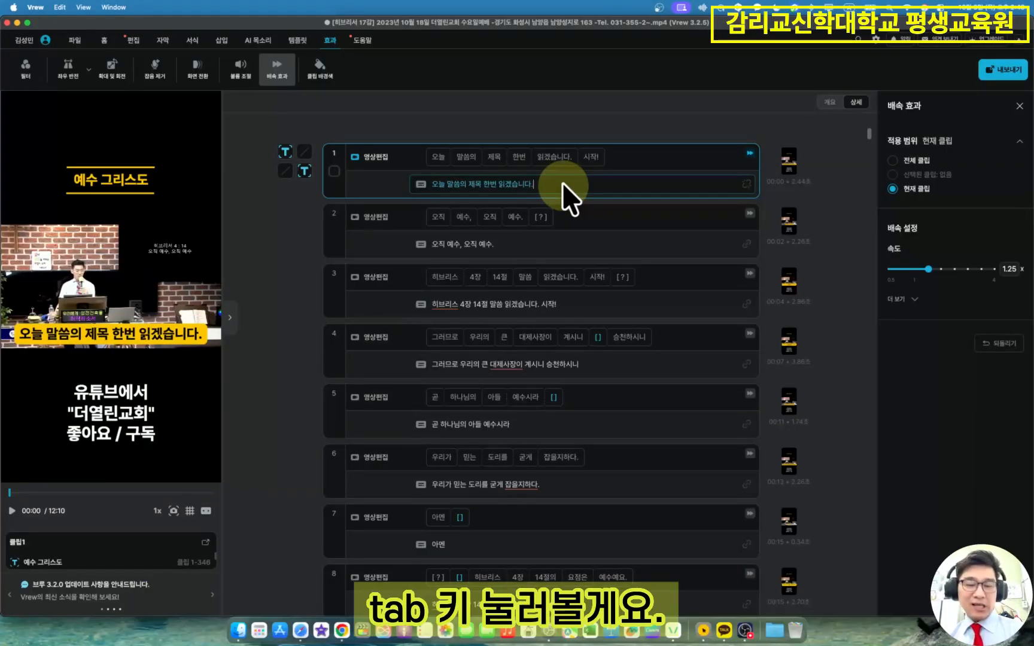
pyautogui.press('Tab')
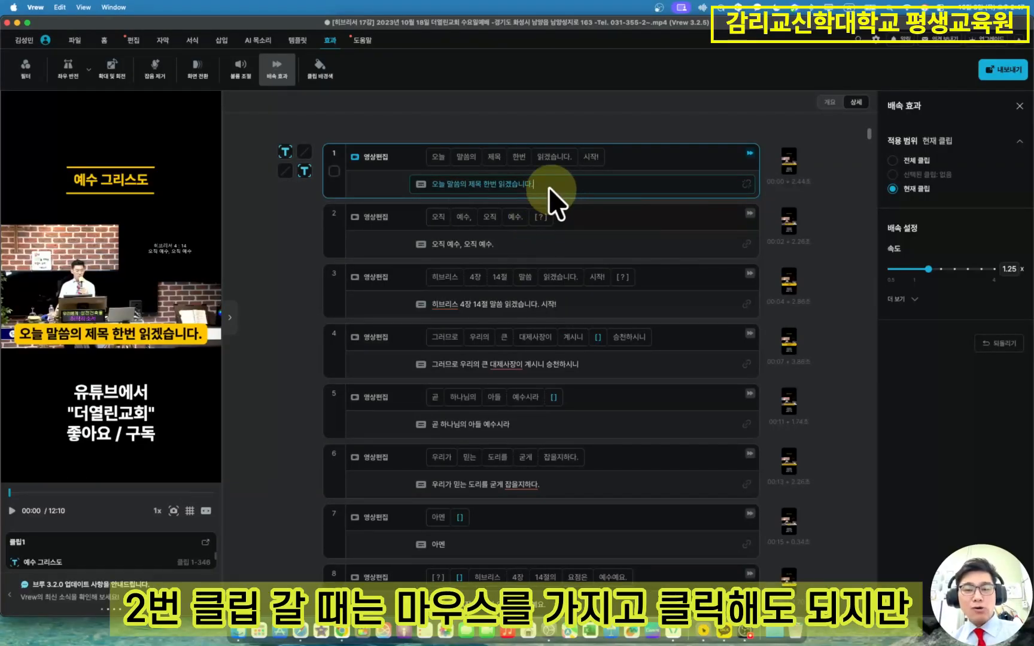
# - Step through the caption lines of clips 1 to 5 and back, ending at the caption of clip 2
pyautogui.click(475, 239)
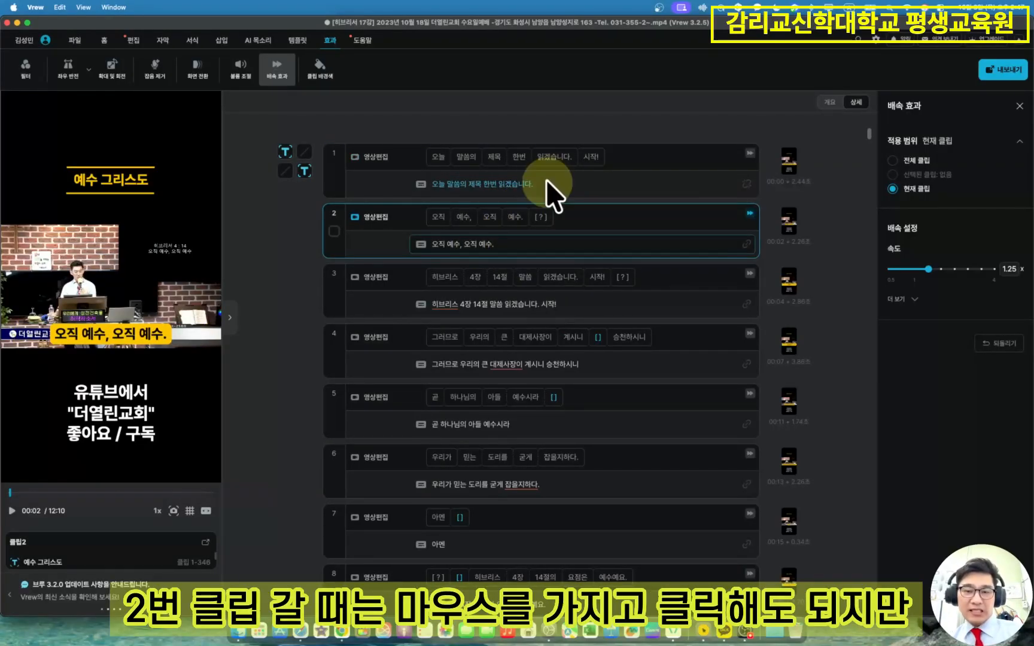
pyautogui.click(573, 175)
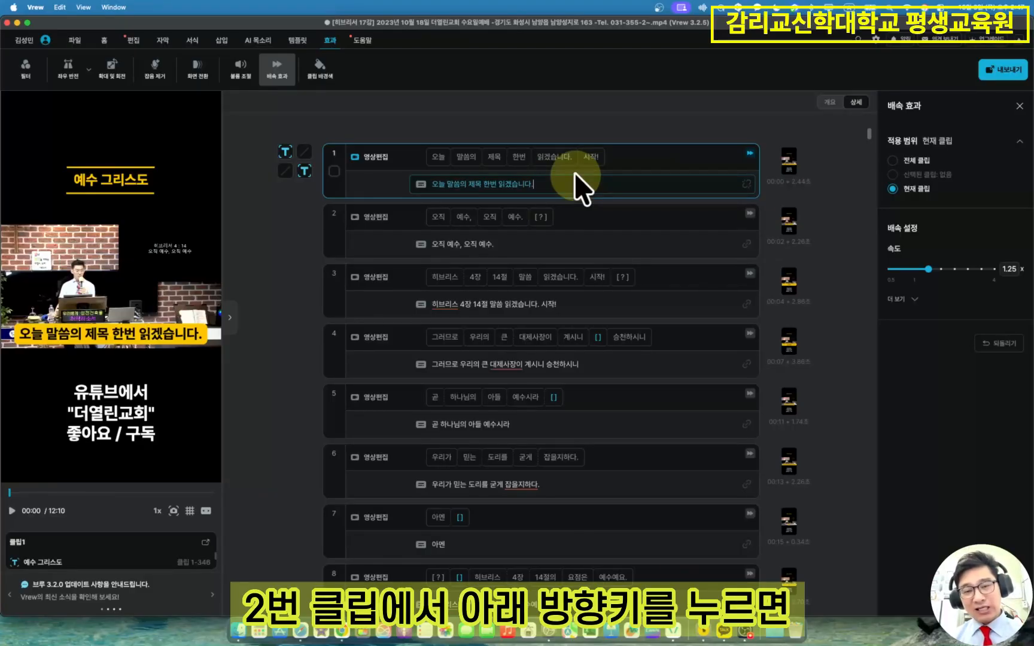
pyautogui.press('Down')
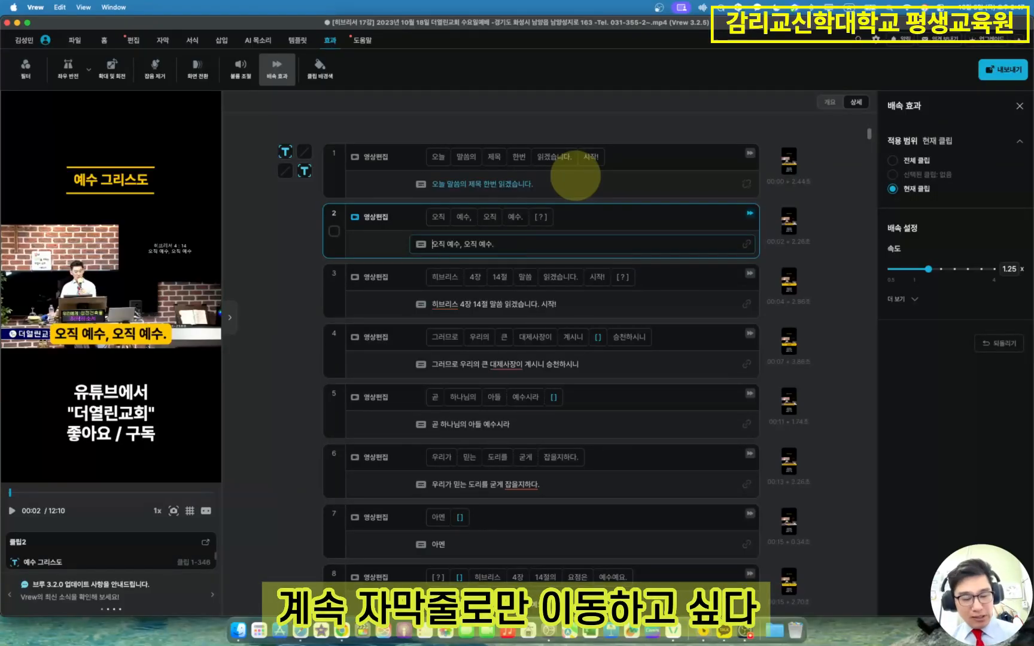
pyautogui.hotkey('ctrl', 'Down')
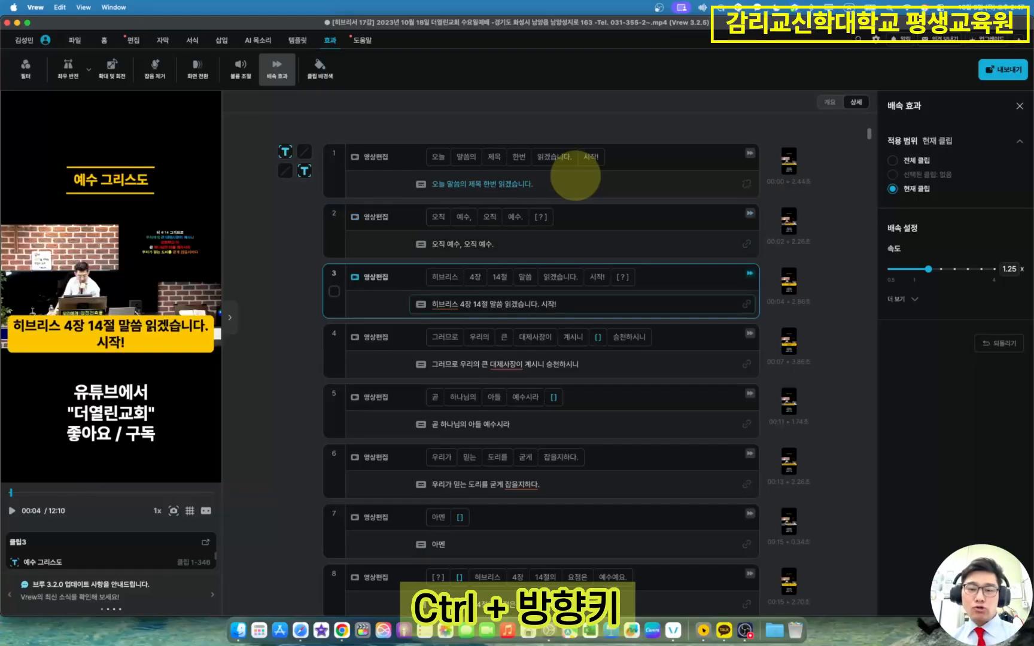
pyautogui.hotkey('ctrl', 'Up')
pyautogui.hotkey('ctrl', 'Up')
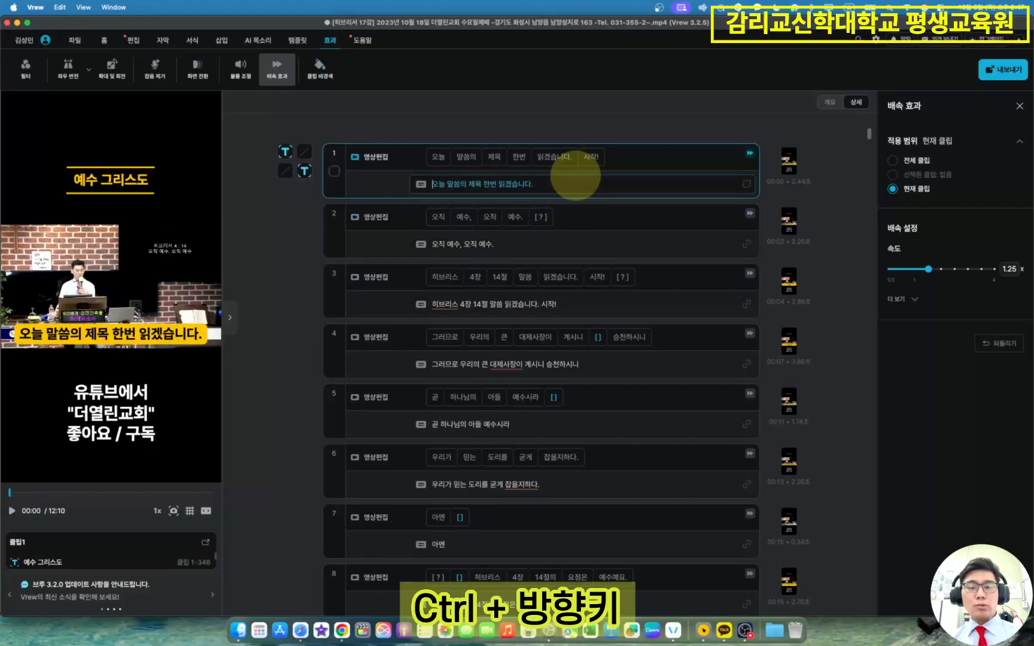
pyautogui.hotkey('ctrl', 'Down')
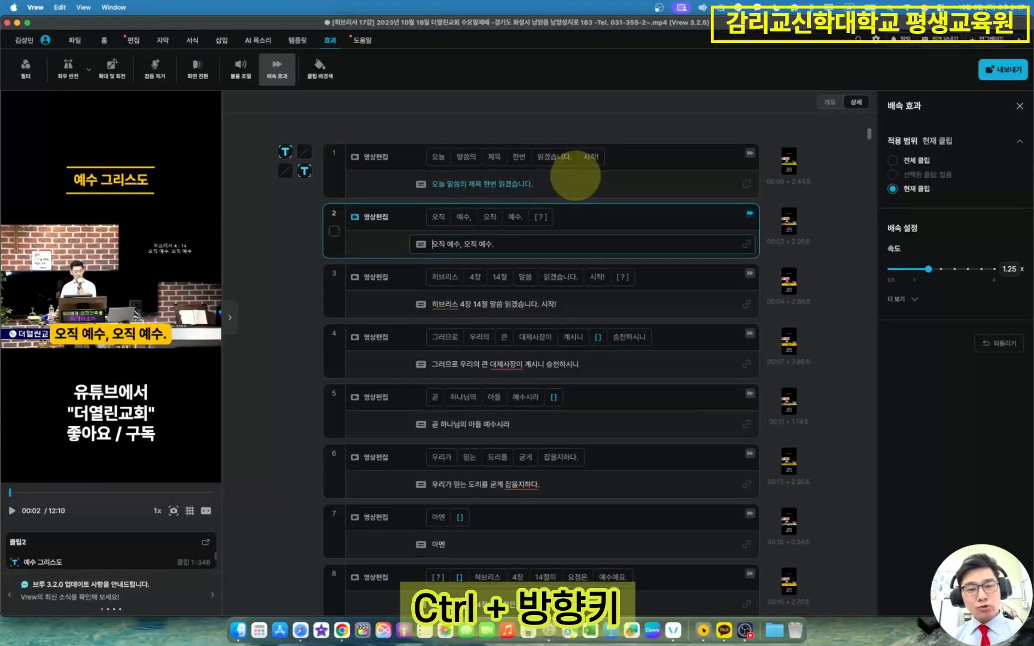
pyautogui.hotkey('ctrl', 'Down')
pyautogui.hotkey('ctrl', 'Down')
pyautogui.hotkey('ctrl', 'Down')
pyautogui.hotkey('ctrl', 'Down')
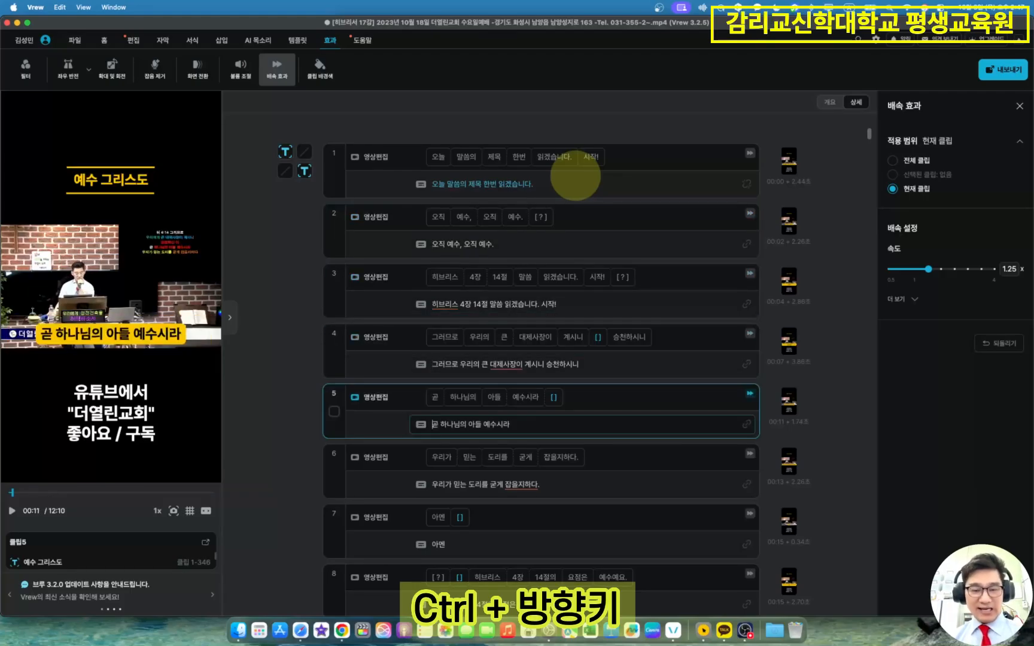
pyautogui.hotkey('ctrl', 'Up')
pyautogui.hotkey('ctrl', 'Up')
pyautogui.hotkey('ctrl', 'Up')
pyautogui.hotkey('ctrl', 'Up')
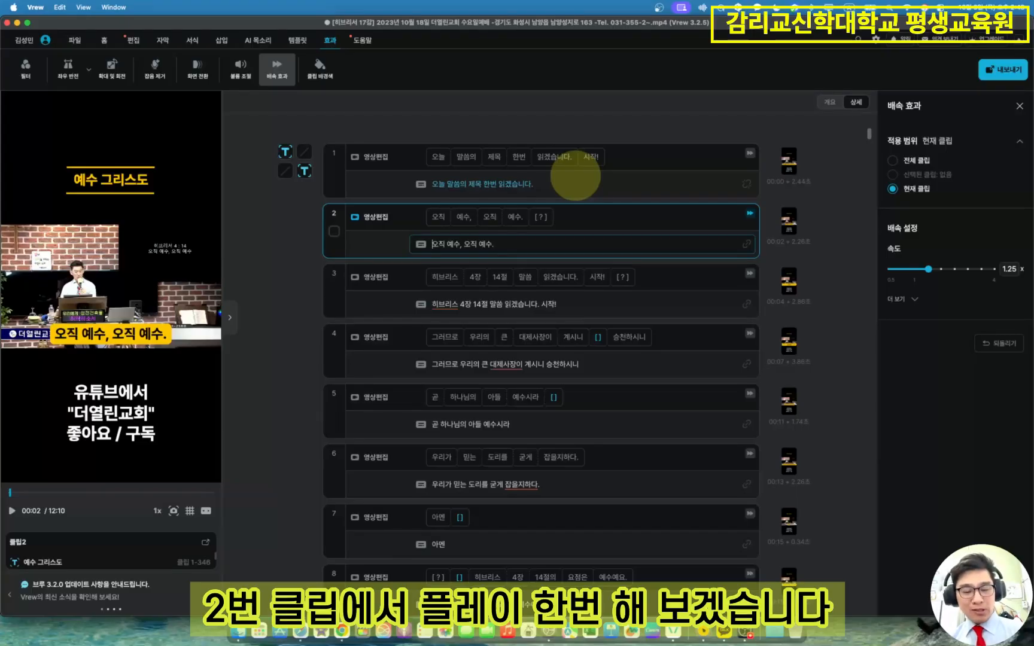
# - Enclose the caption of clip 2 in double quotation marks as "오직 예수, 오직 예수", replacing its final period, and play the clip
pyautogui.press('Tab')
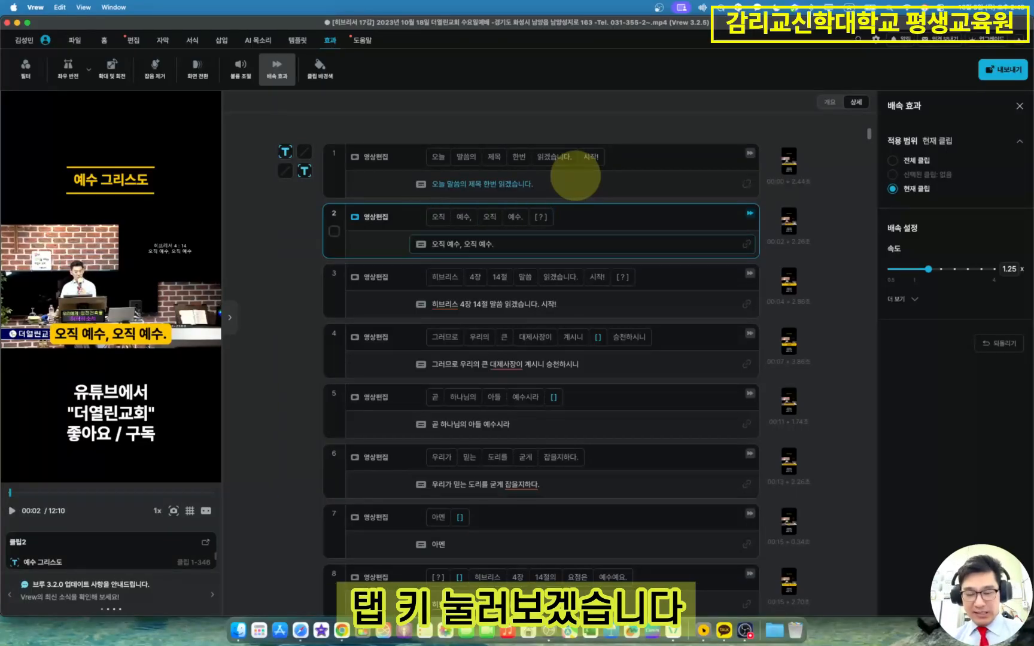
pyautogui.write('"')
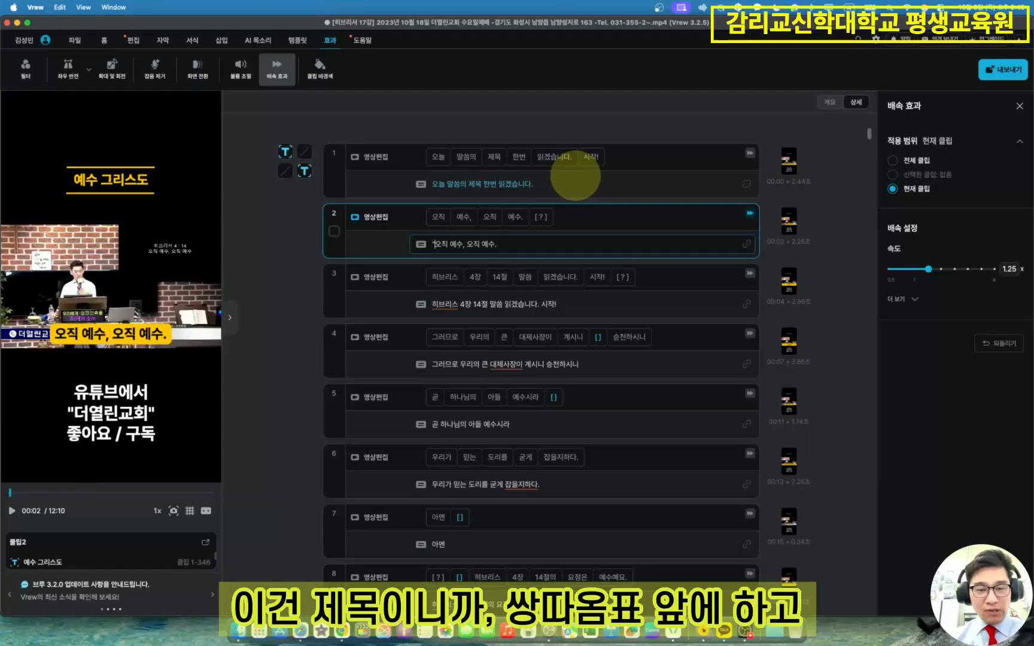
pyautogui.hotkey('ctrl', 'Down')
pyautogui.hotkey('ctrl', 'Up')
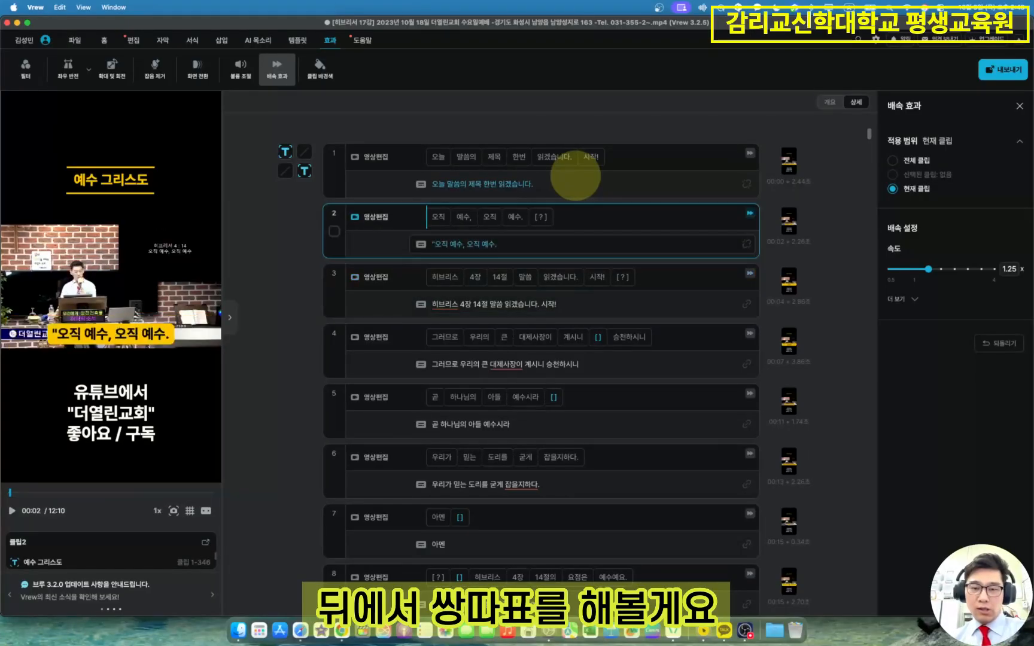
pyautogui.press('Right')
pyautogui.press('Right')
pyautogui.press('Right')
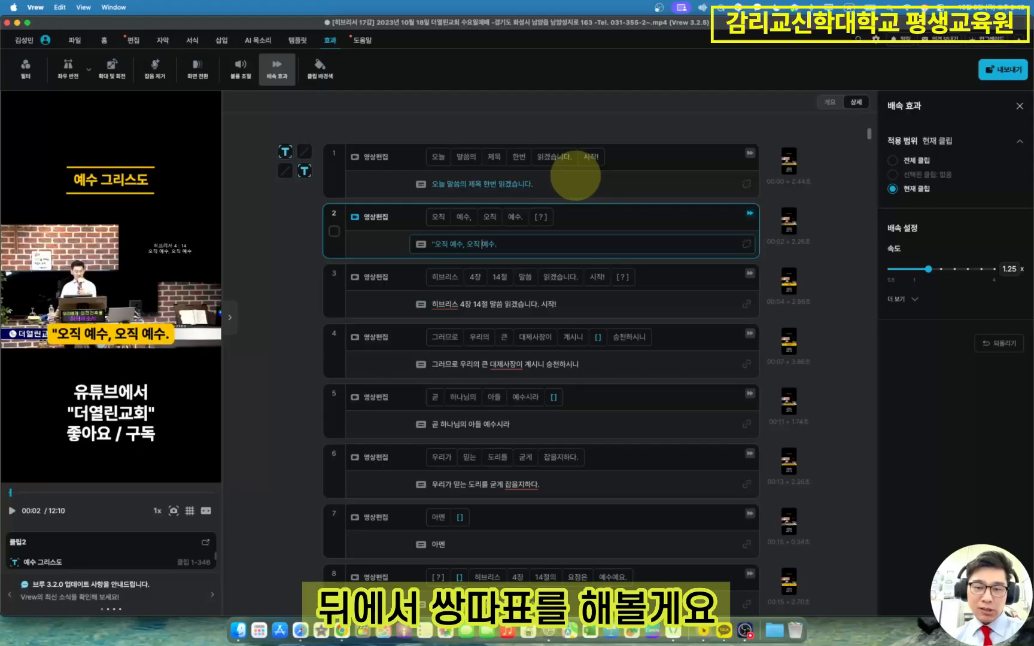
pyautogui.press('BackSpace')
pyautogui.write('"')
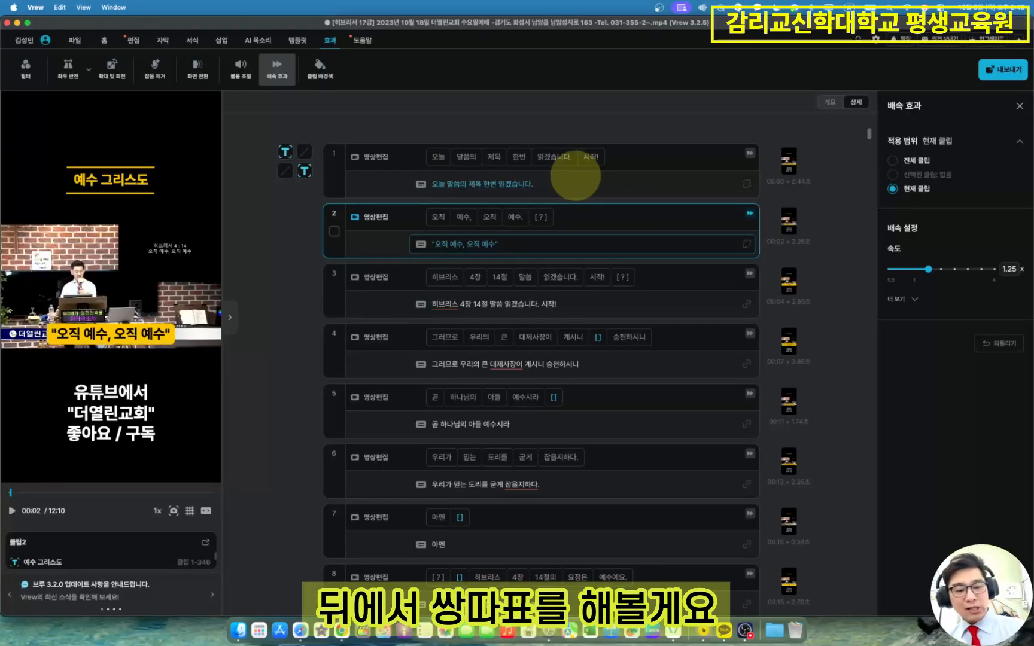
pyautogui.press('Tab')
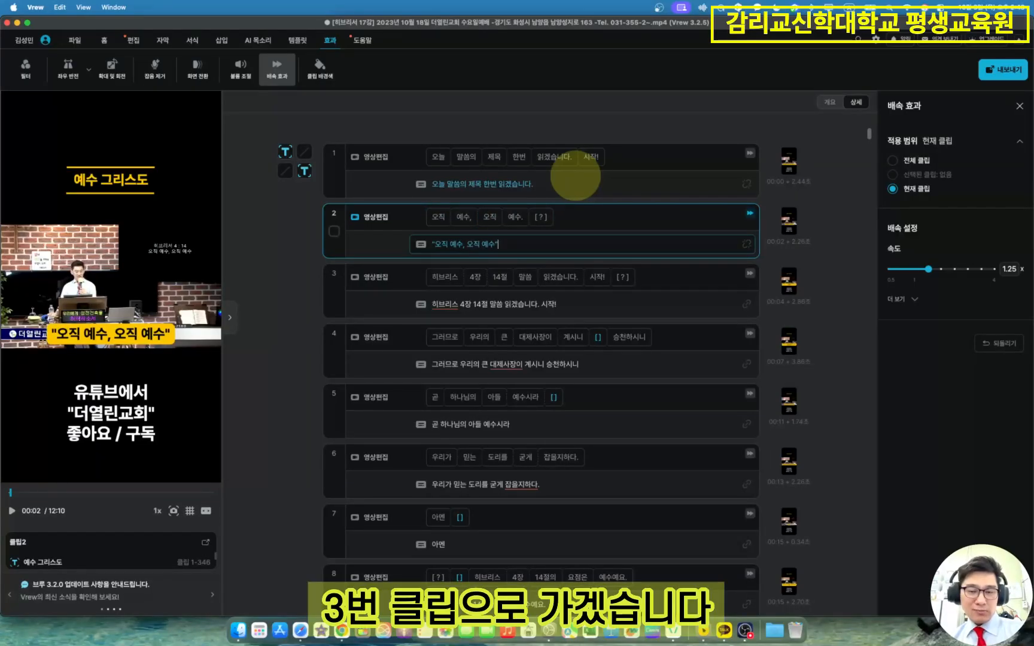
# - Play clip 3 from its caption line and correct 히브리스 to 히브리서 in that caption
pyautogui.press('Down')
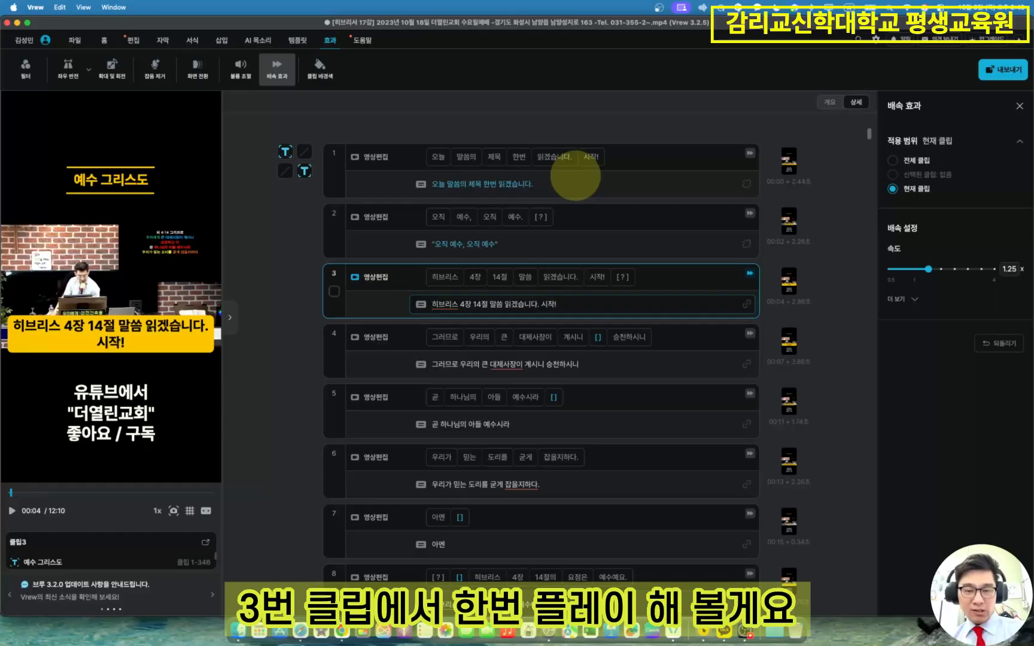
pyautogui.press('Tab')
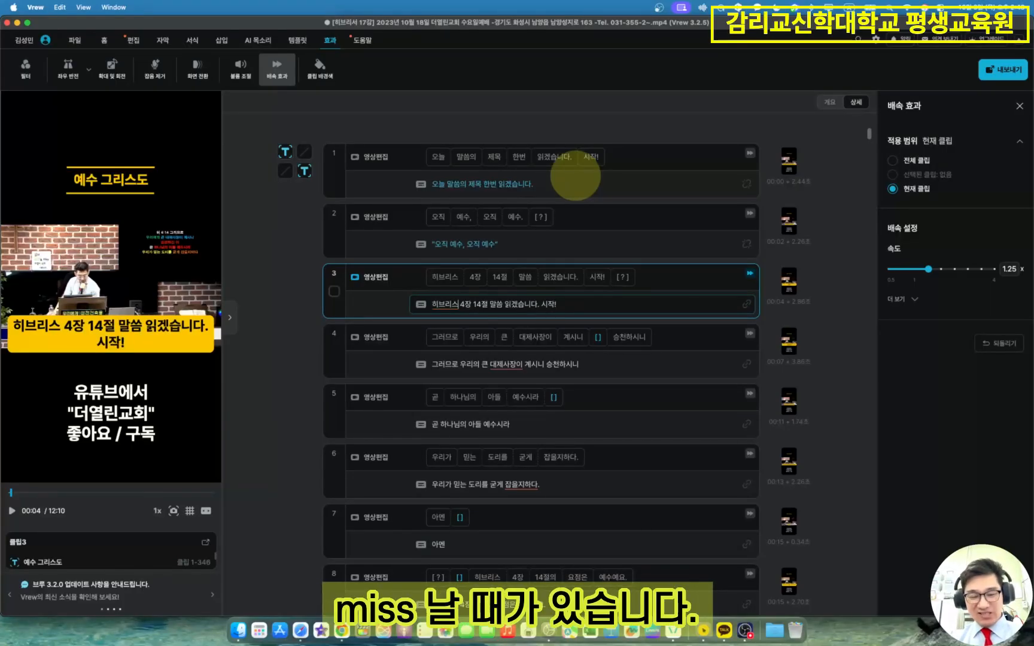
pyautogui.press('BackSpace')
pyautogui.write('r')
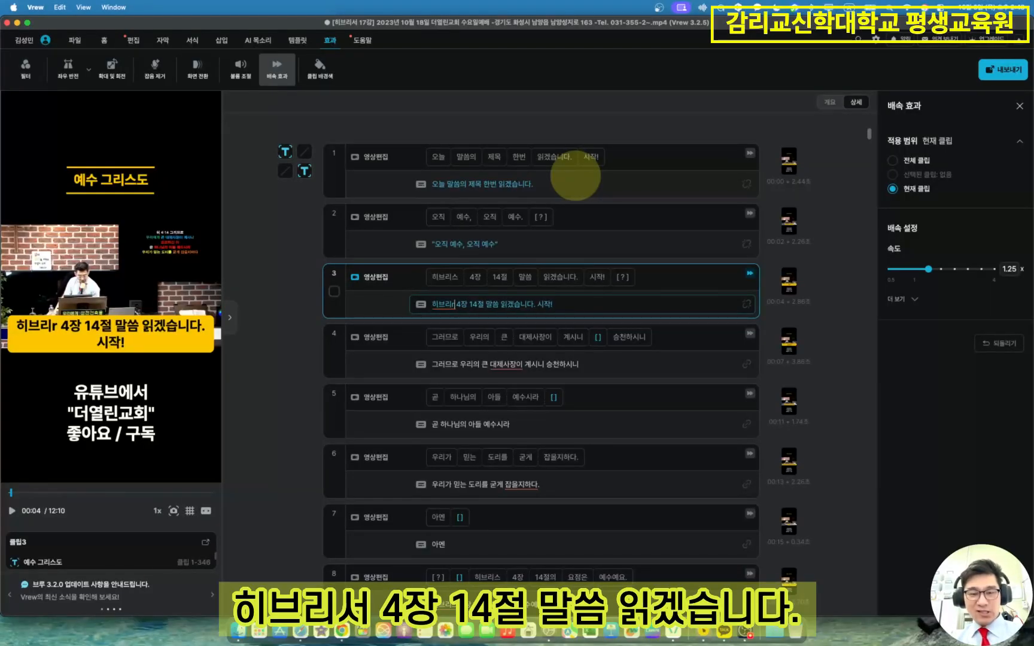
pyautogui.press('BackSpace')
pyautogui.write('ㄱ')
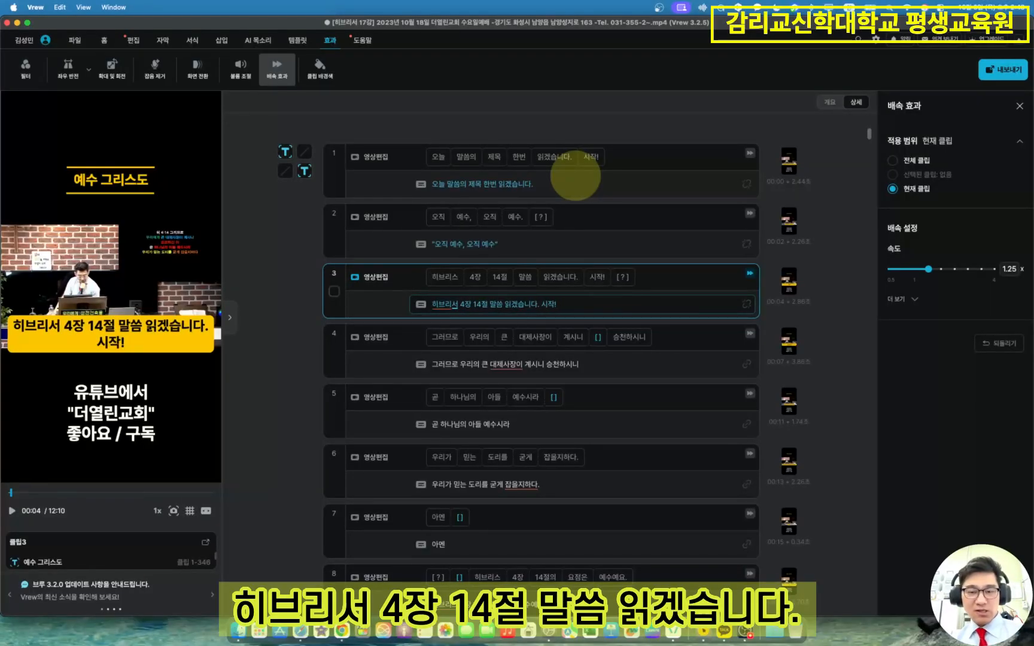
pyautogui.write('ㅓ')
# - Delete 말씀 읽겠습니다. 시작! from the caption of clip 3, keeping 히브리서 4장 14절, and play the clip
pyautogui.hotkey('alt', 'Right')
pyautogui.hotkey('alt', 'Right')
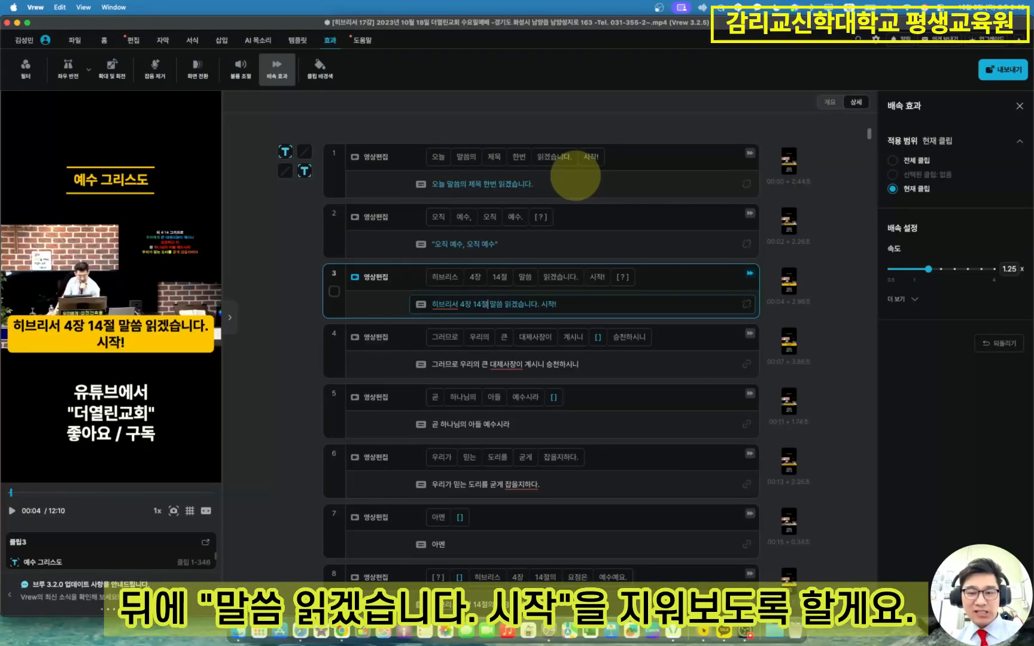
pyautogui.press('shift+super+Right')
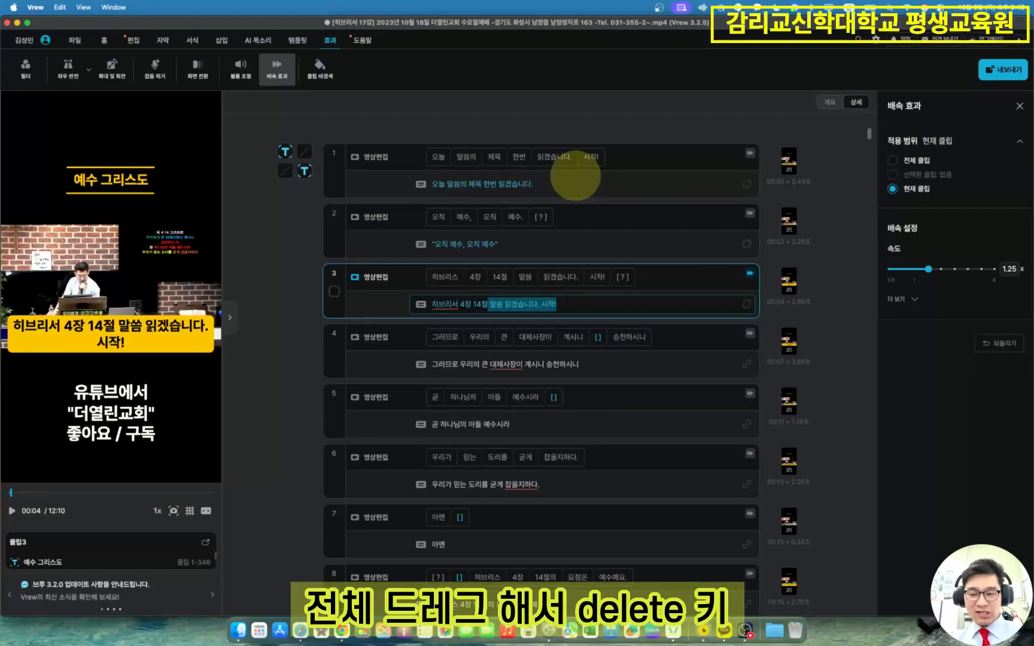
pyautogui.press('BackSpace')
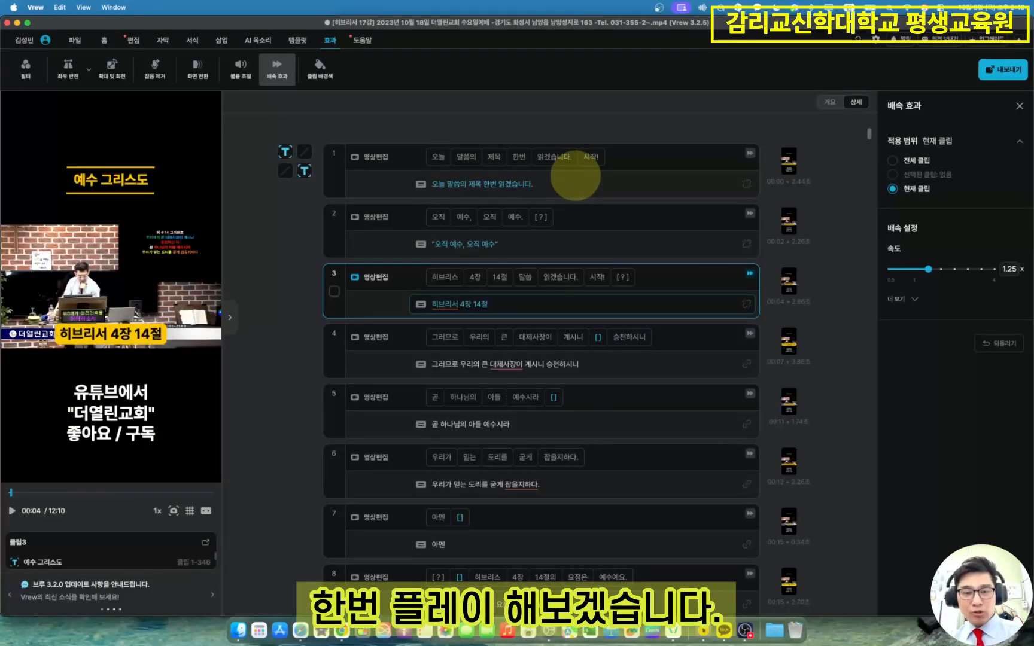
pyautogui.press('space')
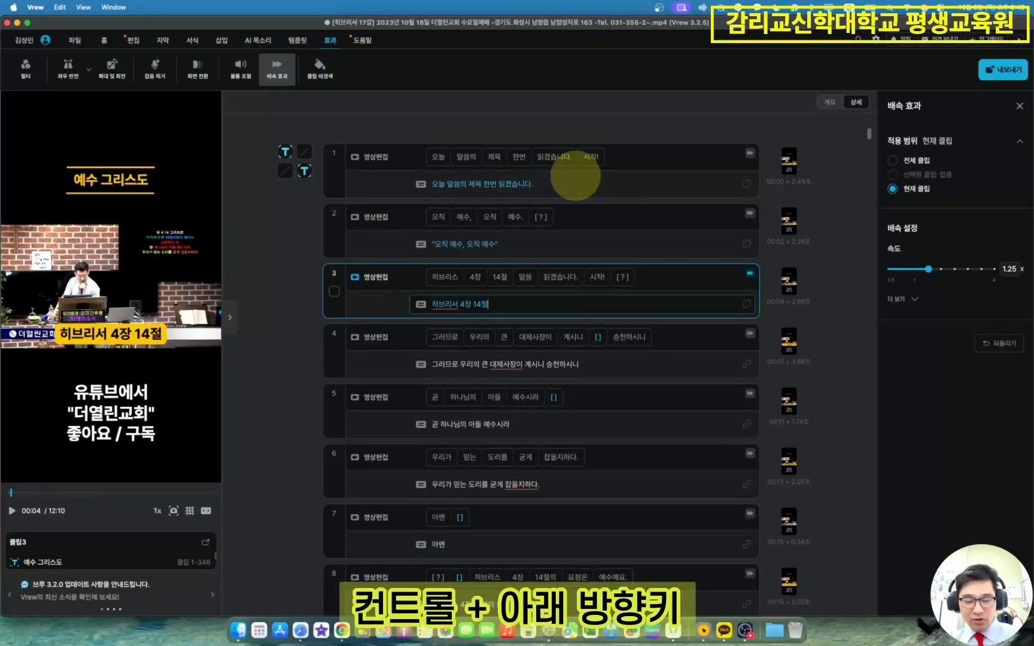
# - Merge clip 4 with the two clips that follow it, so the whole Bible verse through 잡을지하다 is one clip
pyautogui.hotkey('ctrl', 'Down')
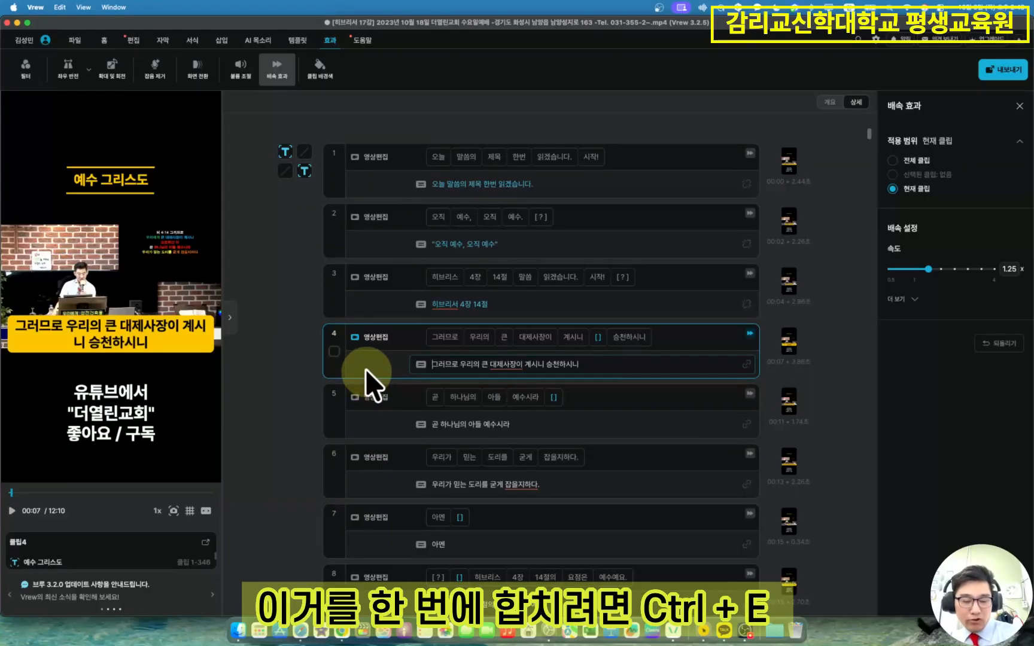
pyautogui.hotkey('ctrl', 'e')
pyautogui.hotkey('ctrl', 'e')
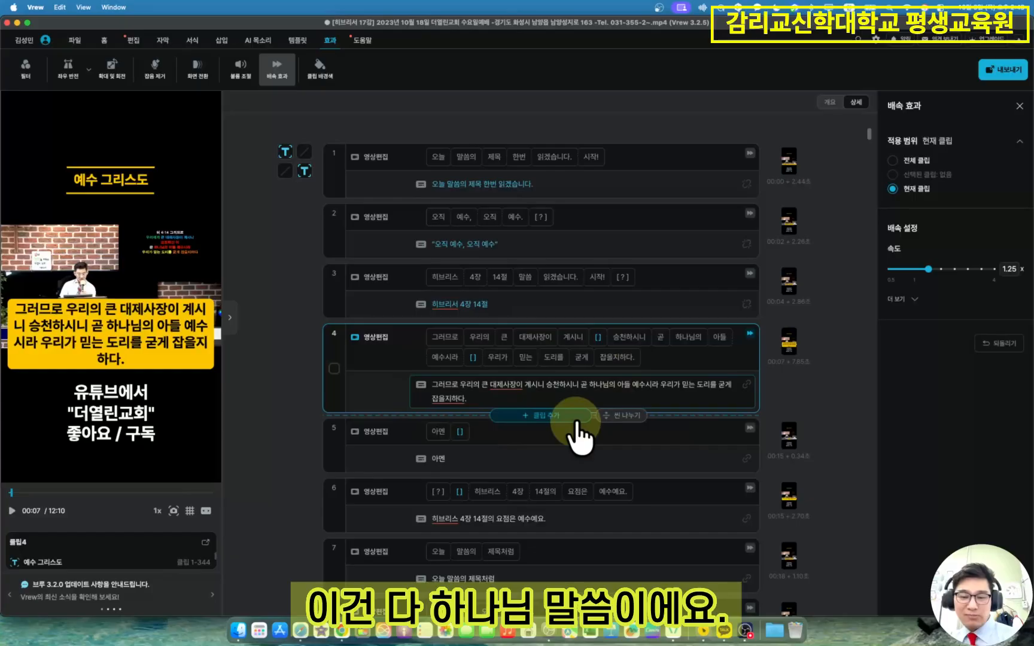
# - Switch to Chrome, open a new tab beside the calendar tab, search for 대한성서공회 and open its 성경읽기 page
pyautogui.click(341, 630)
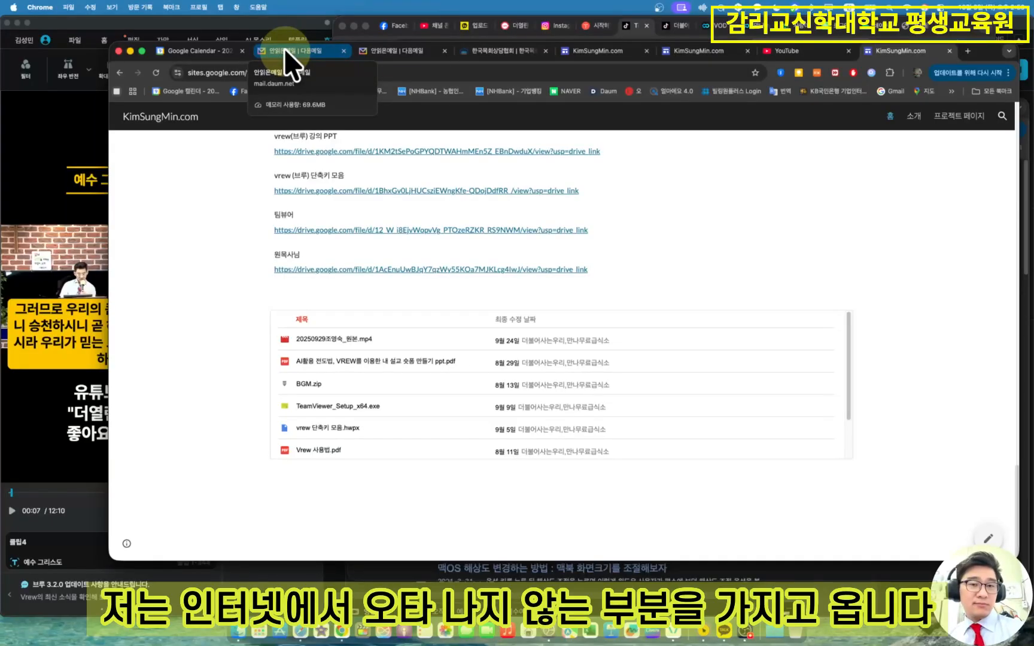
pyautogui.click(968, 51)
pyautogui.moveTo(908, 51); pyautogui.dragTo(308, 80)
pyautogui.click(346, 71)
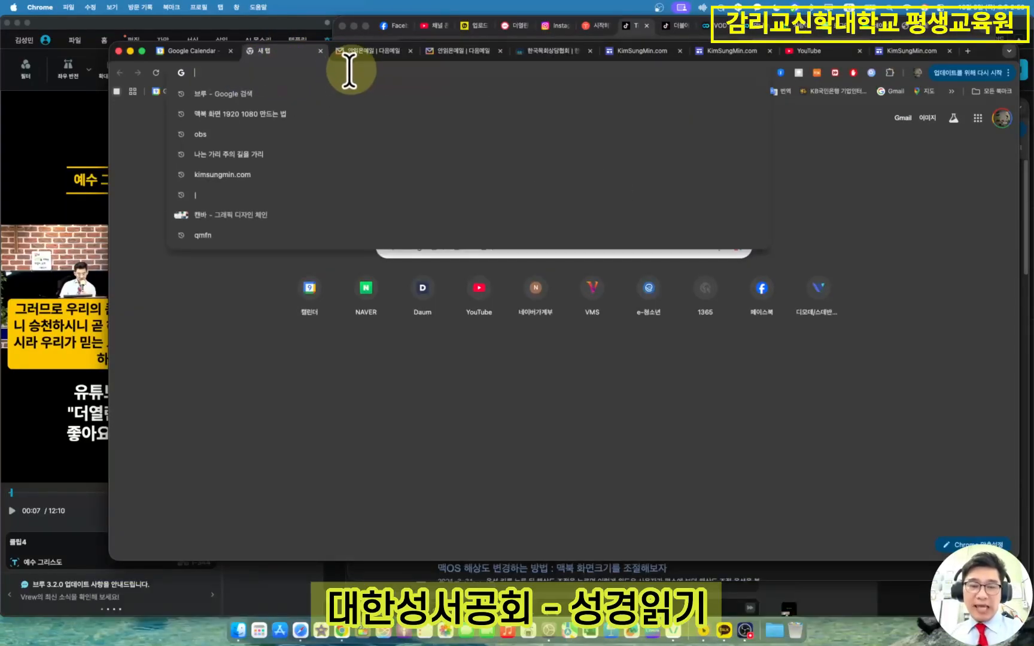
pyautogui.write('대한')
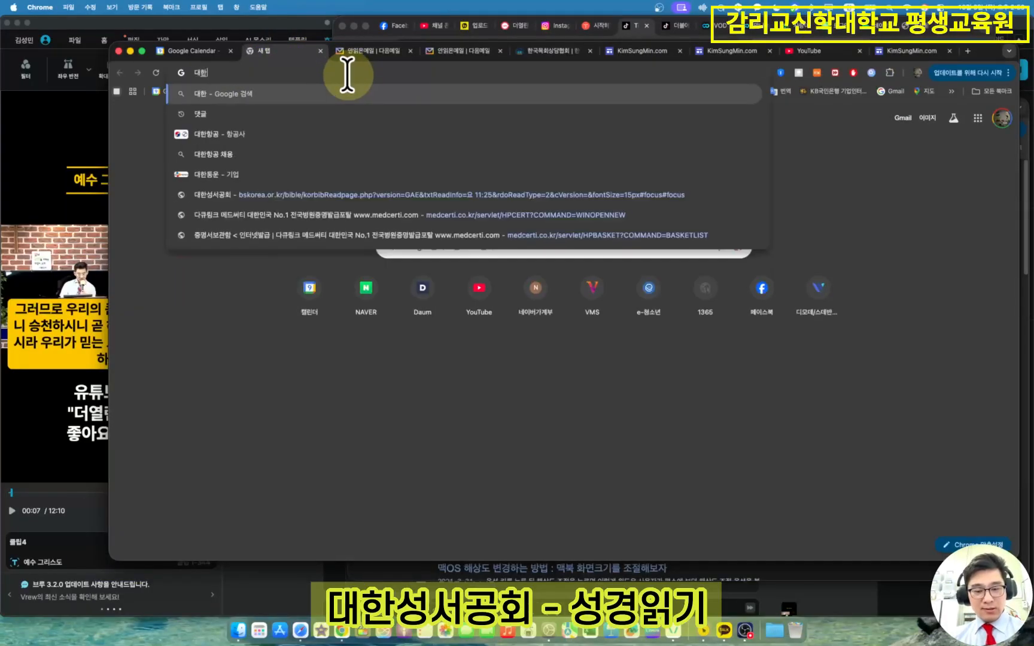
pyautogui.write('성서공회')
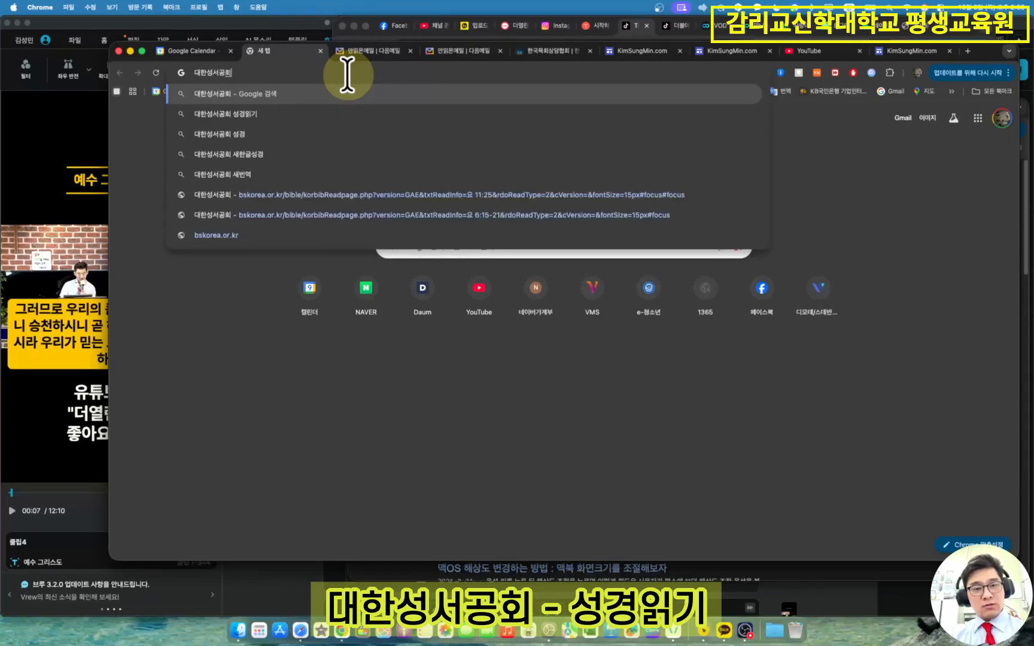
pyautogui.press('Return')
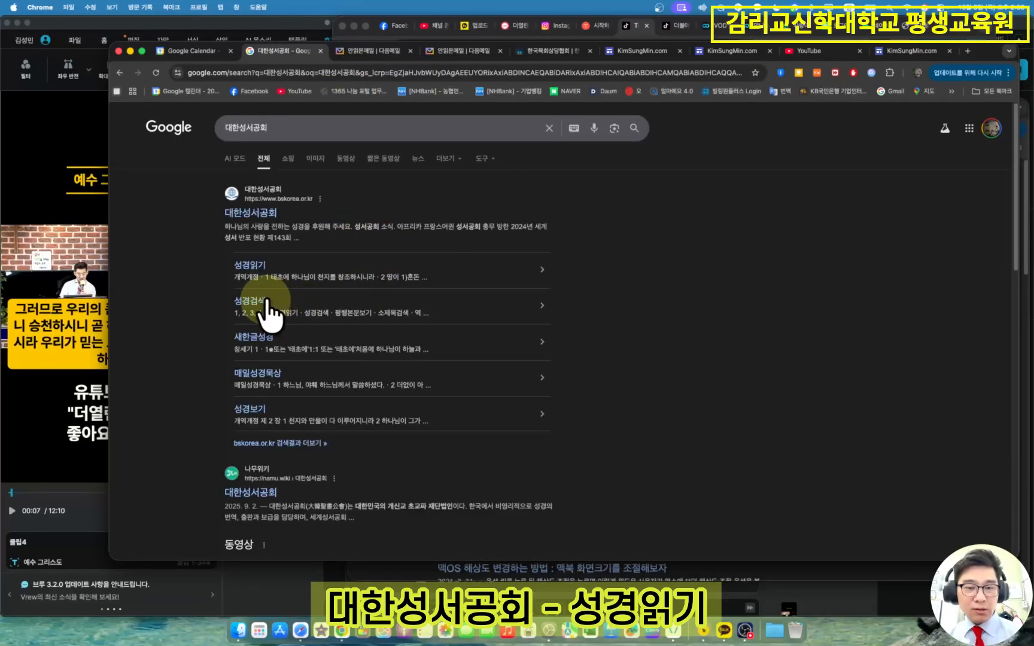
pyautogui.click(258, 263)
# - Look up the passage 히 4:14 by direct entry and copy the full text of verse 14
pyautogui.click(341, 228)
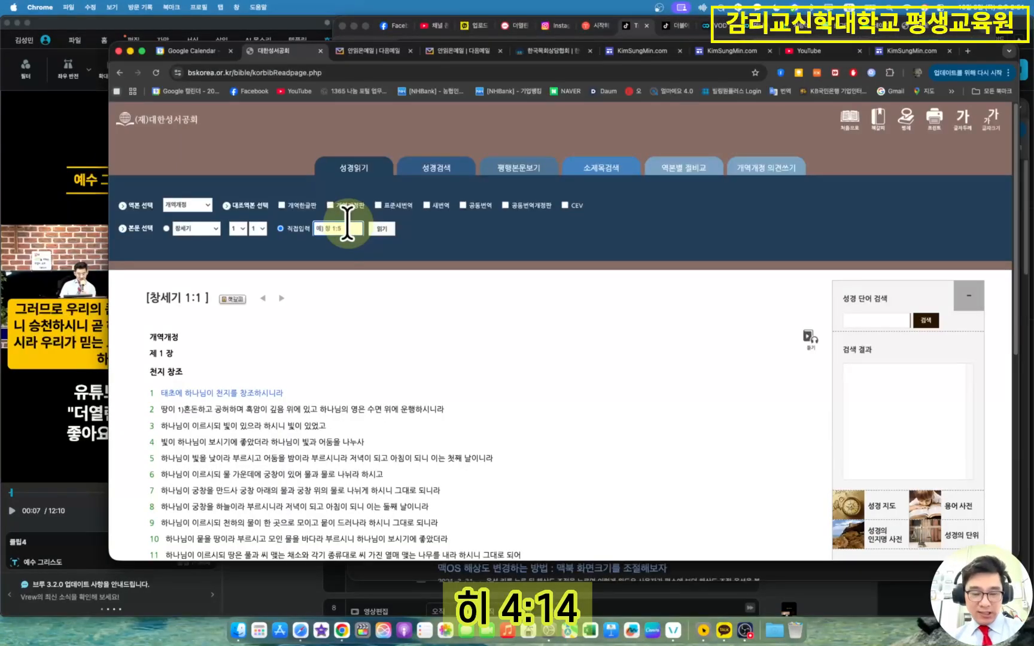
pyautogui.write('히')
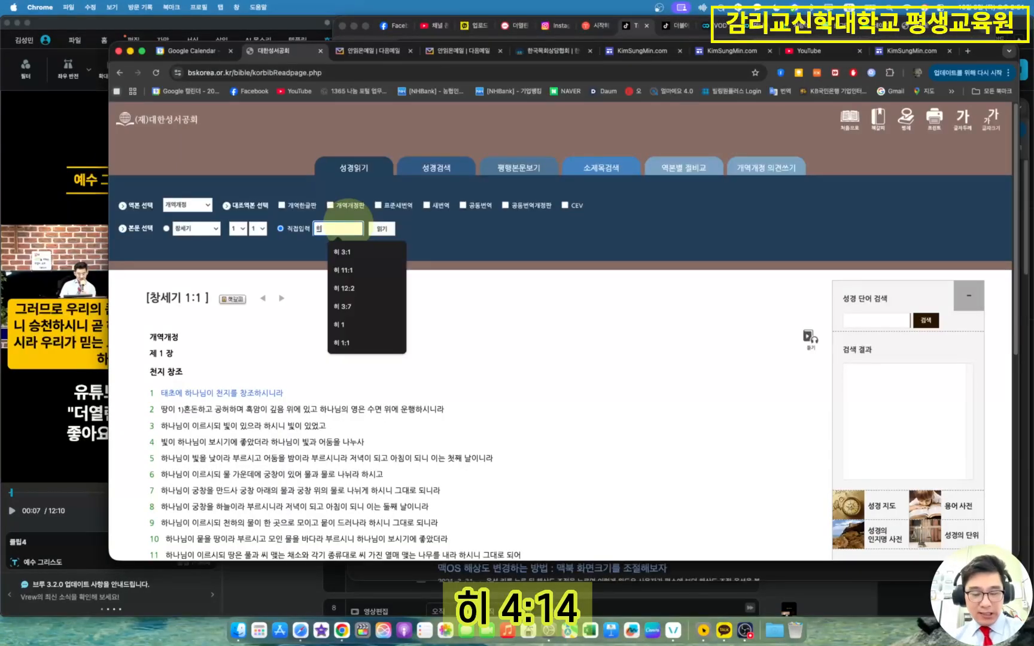
pyautogui.write(' 4')
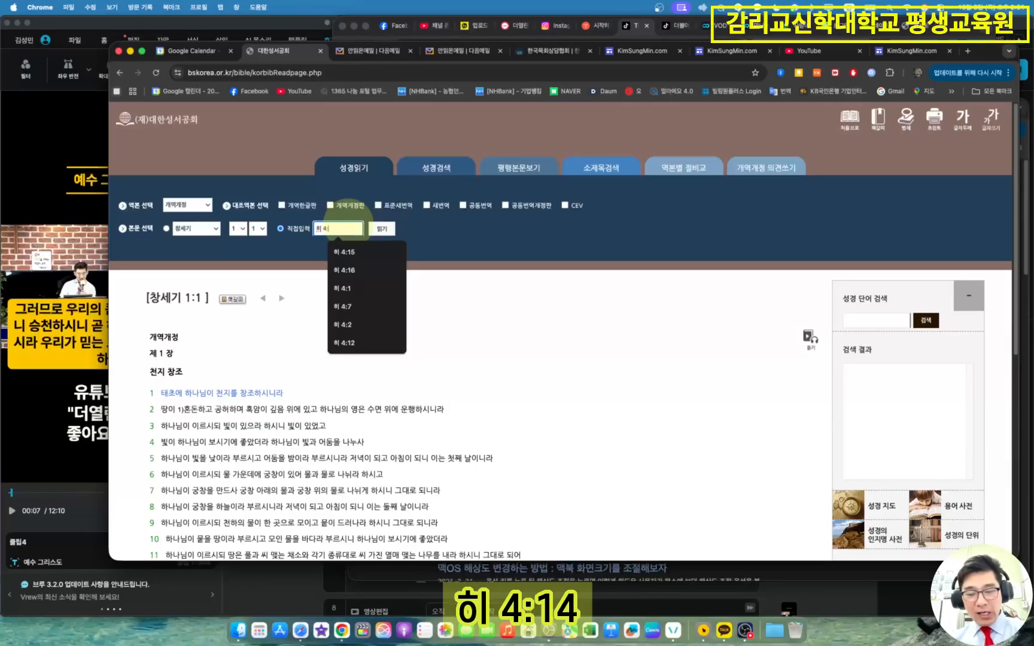
pyautogui.write(':14')
pyautogui.press('Return')
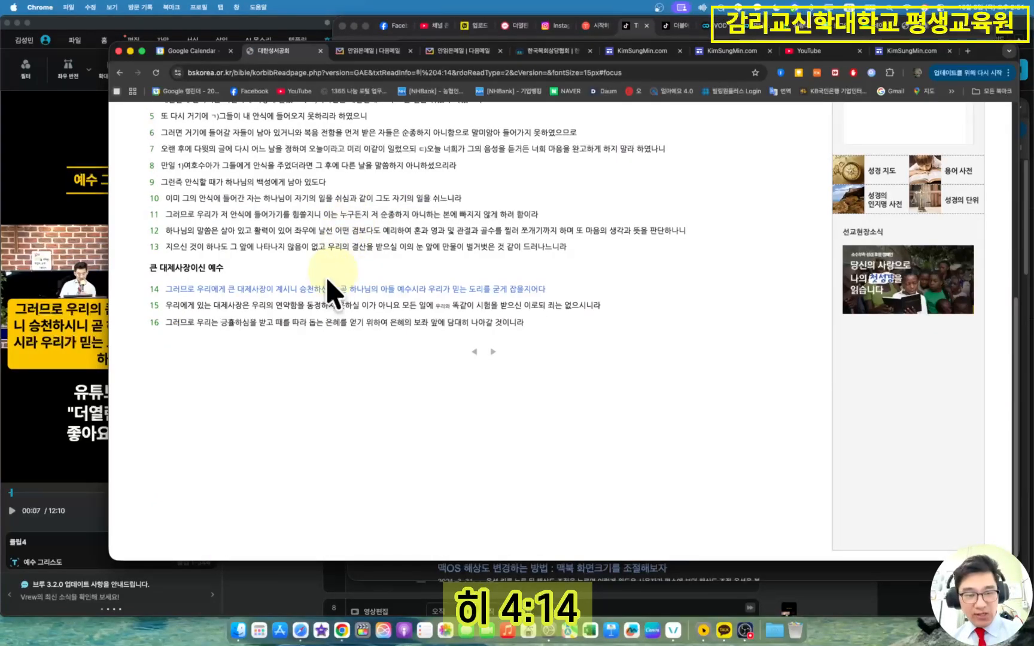
pyautogui.moveTo(167, 289); pyautogui.dragTo(582, 279)
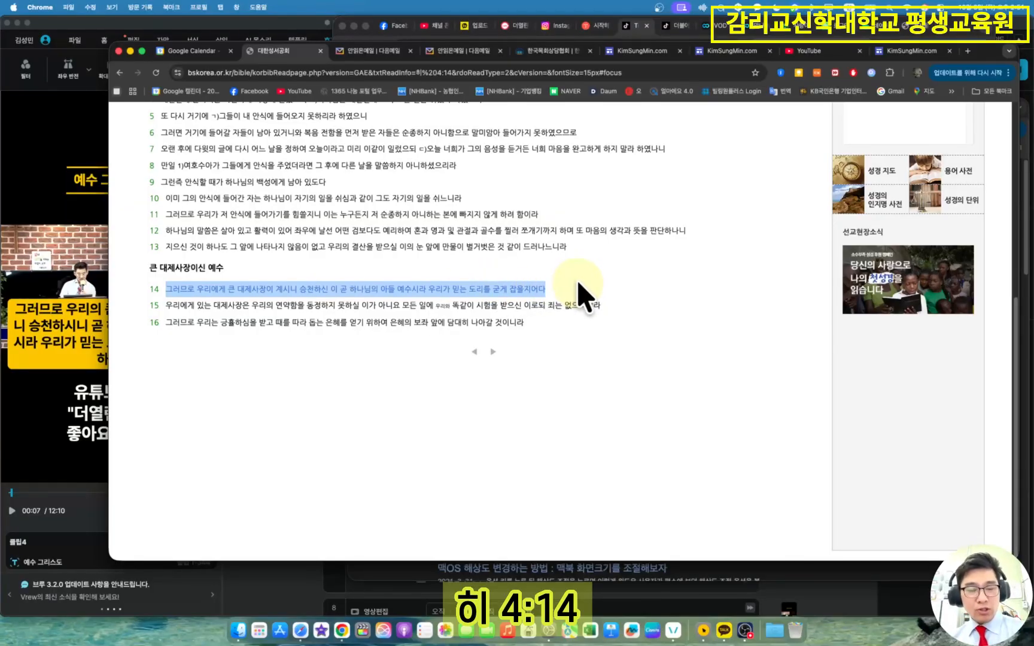
pyautogui.press('super+c')
# - Switch back to Vrew, replace the whole caption of clip 4 with the copied verse in double quotation marks, and play the clip
pyautogui.press('super+Tab')
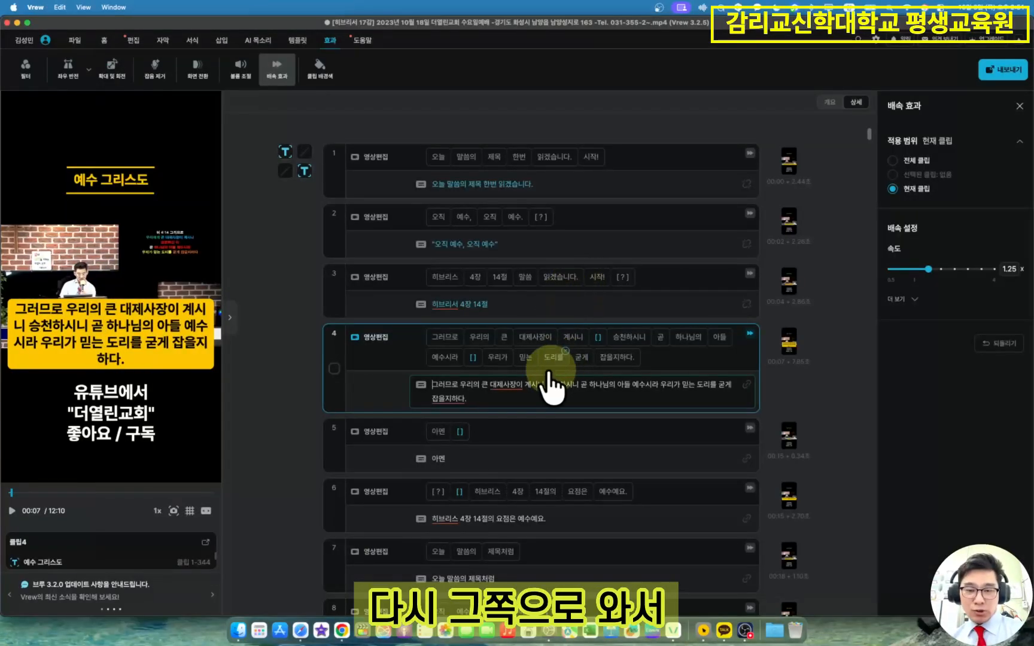
pyautogui.press('super+a')
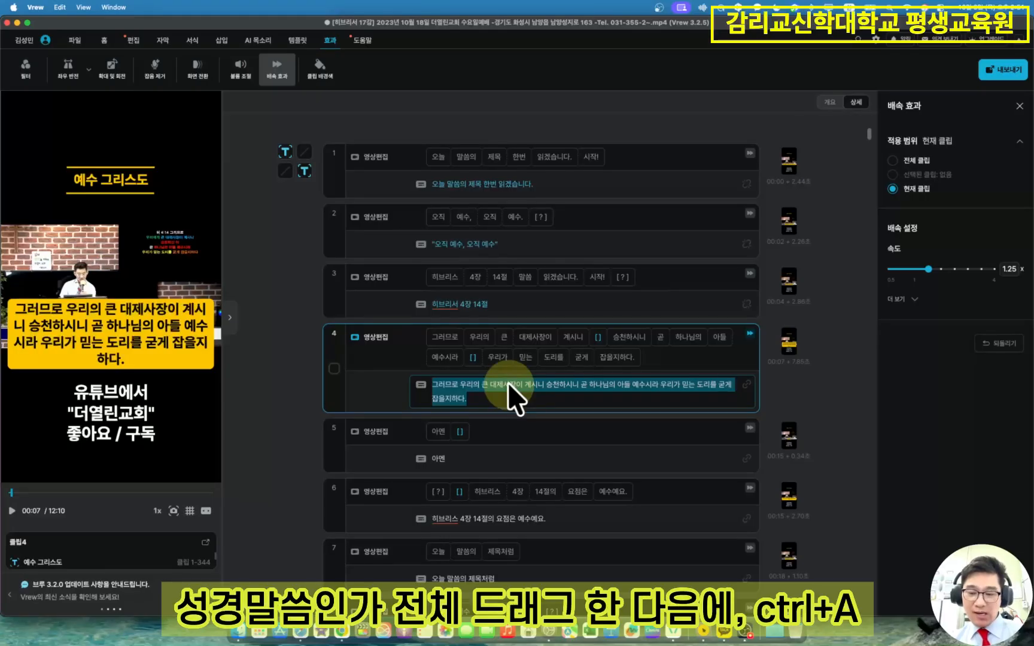
pyautogui.write('"')
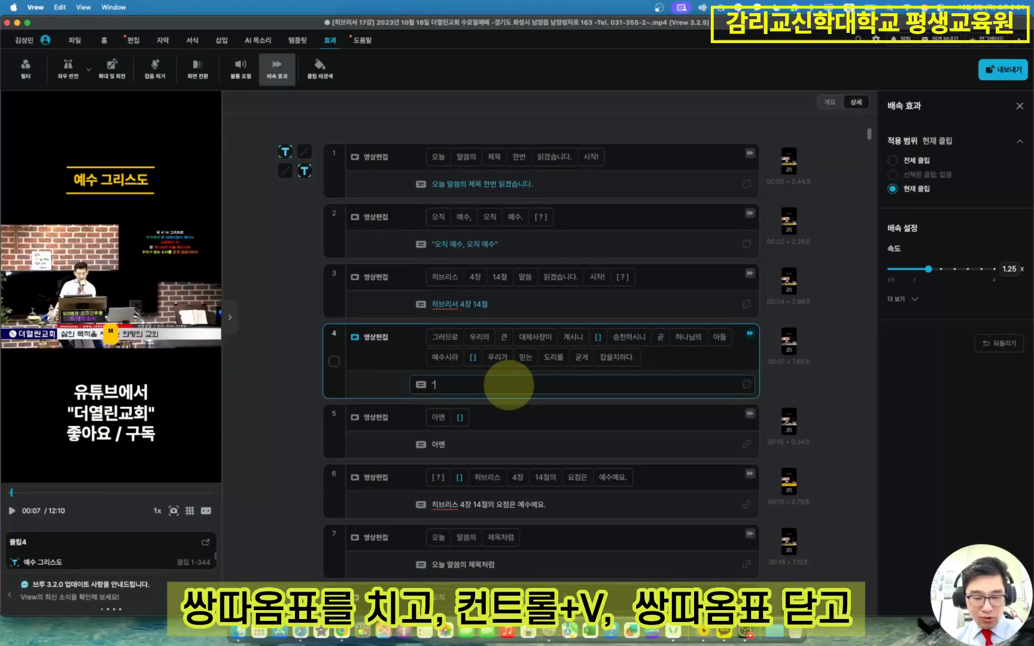
pyautogui.press('super+v')
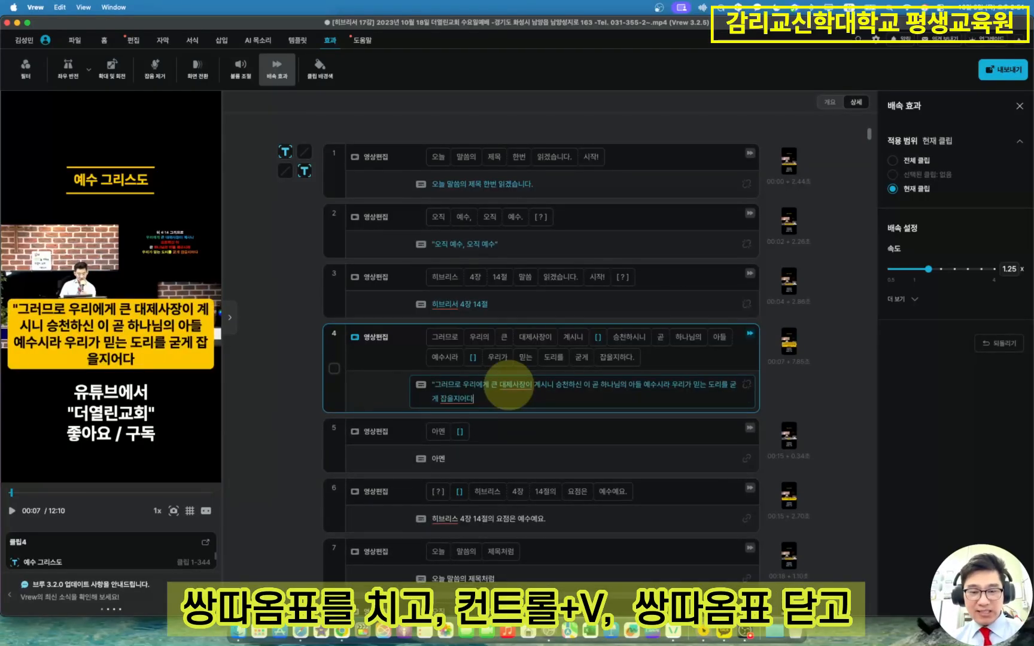
pyautogui.write('"')
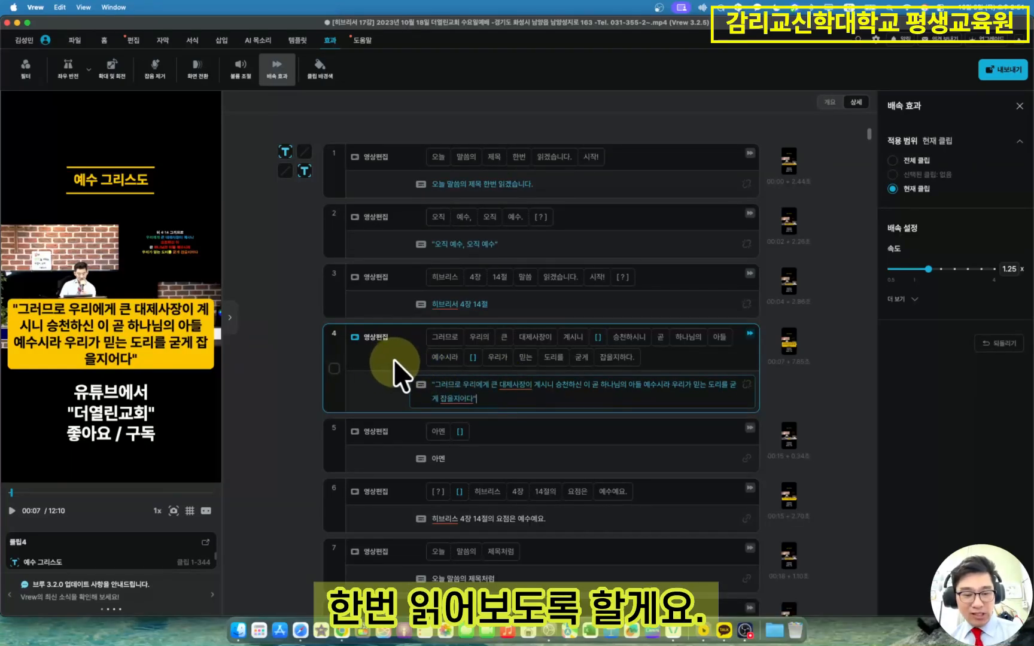
pyautogui.press('Tab')
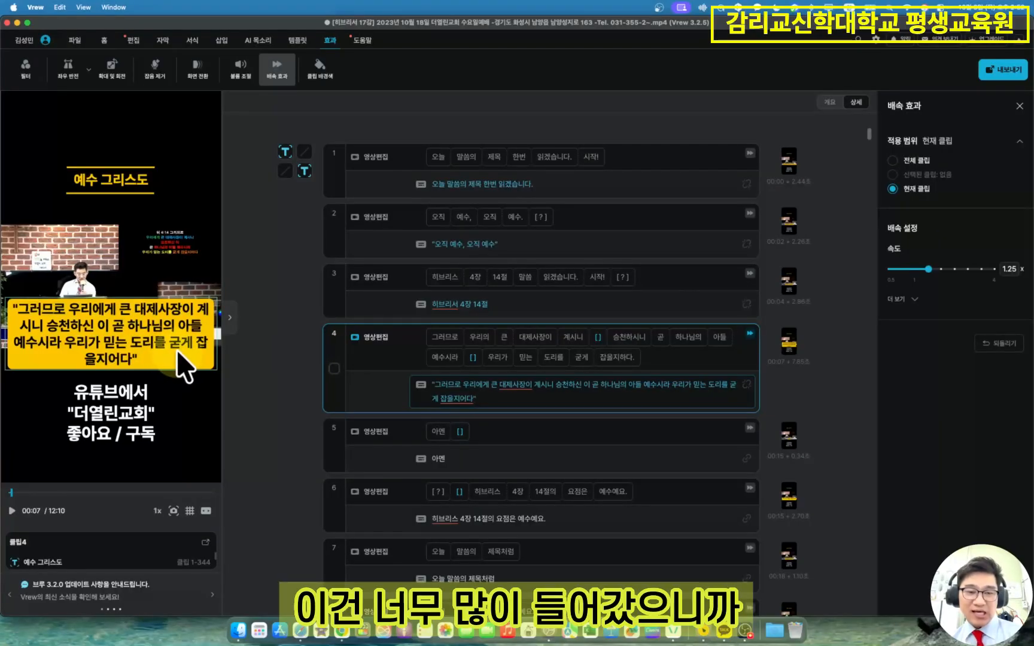
# - Split clip 4 just before 우리가, after 예수시라 and its pause, and return to the start of clip 4
pyautogui.click(425, 356)
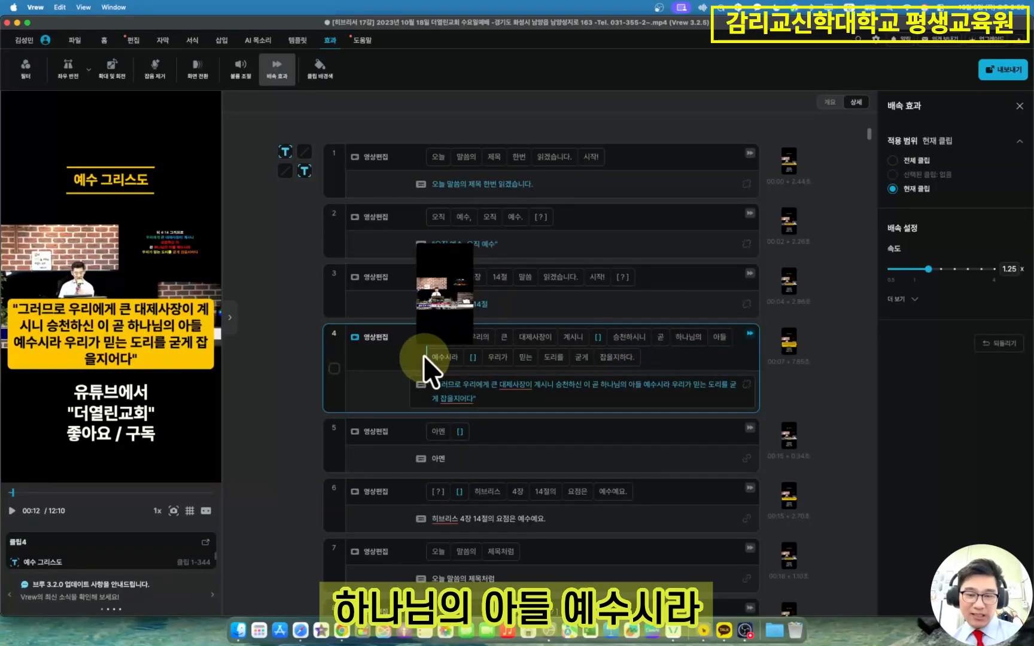
pyautogui.click(491, 358)
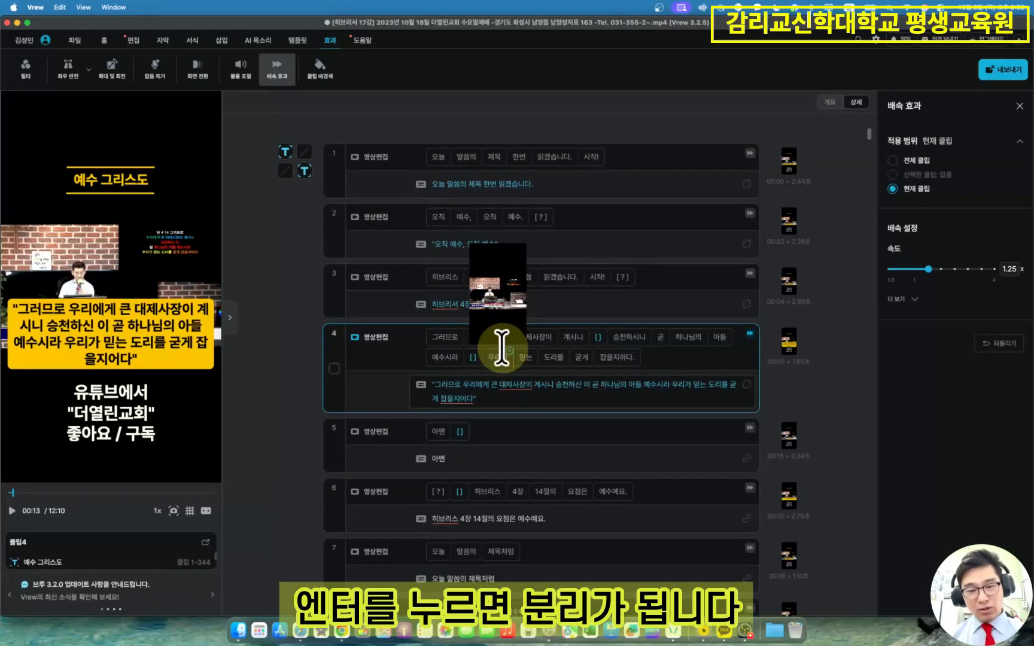
pyautogui.press('Return')
pyautogui.click(422, 345)
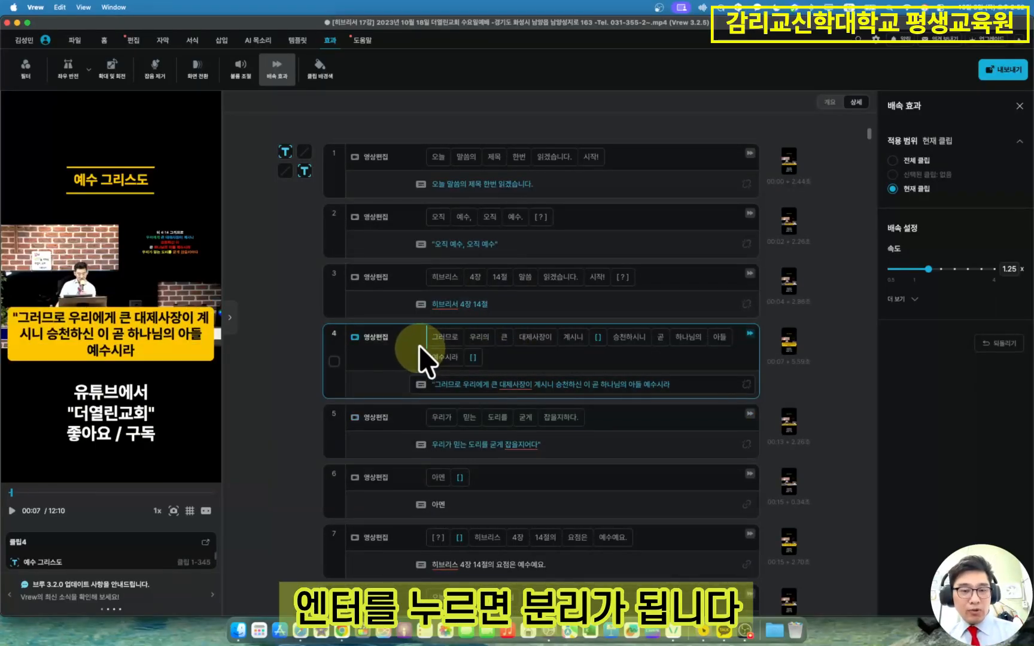
# - Play clips 4 to 7 to check the split captions against the speech
pyautogui.press('space')
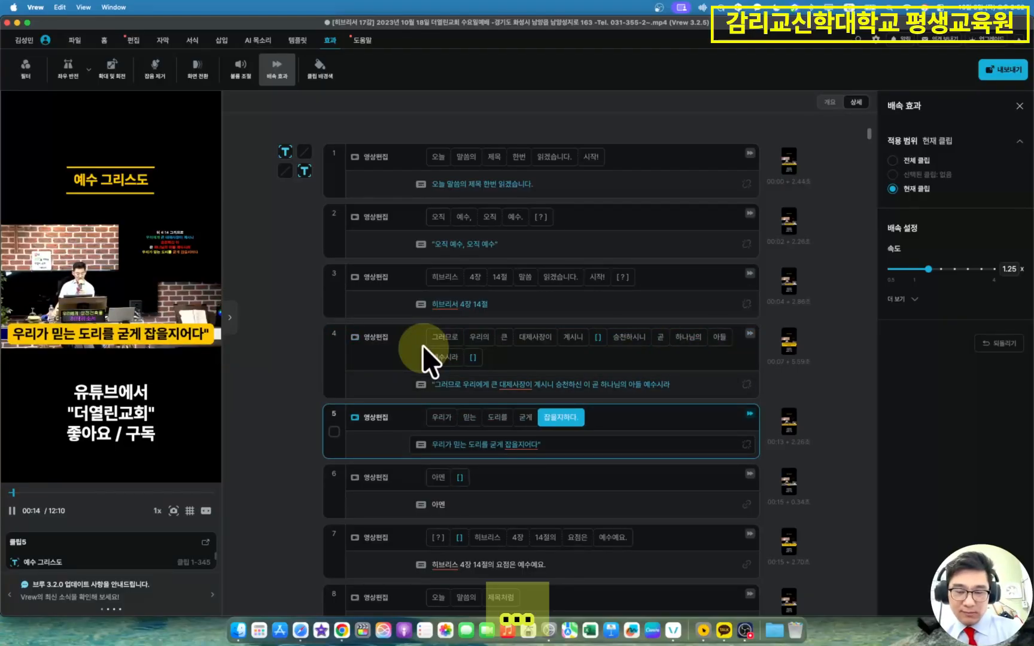
pyautogui.press('space')
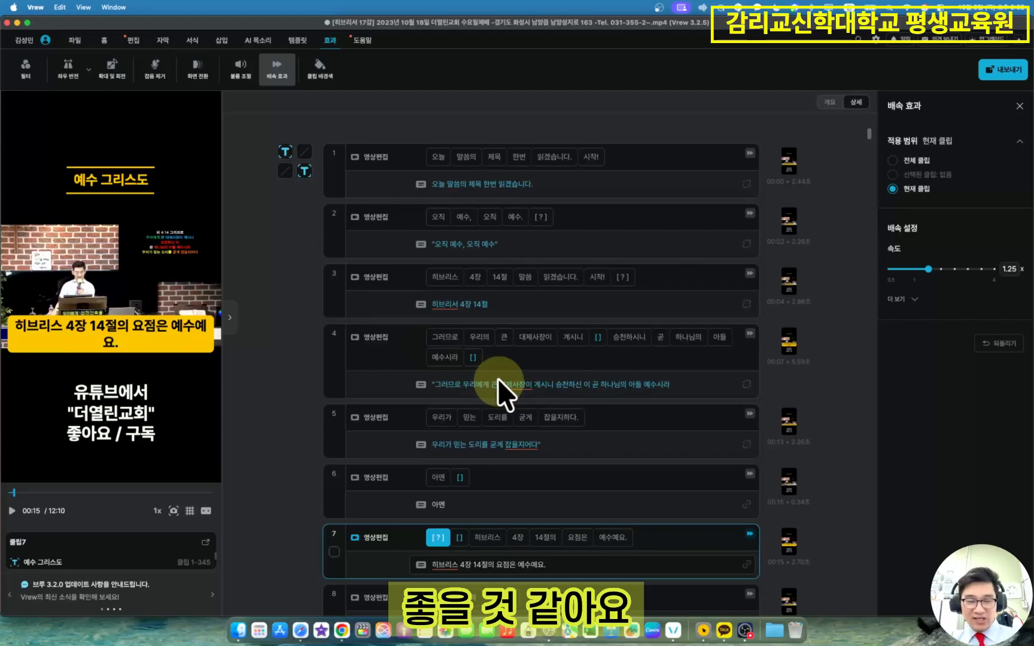
pyautogui.scroll(-3, 498, 378)
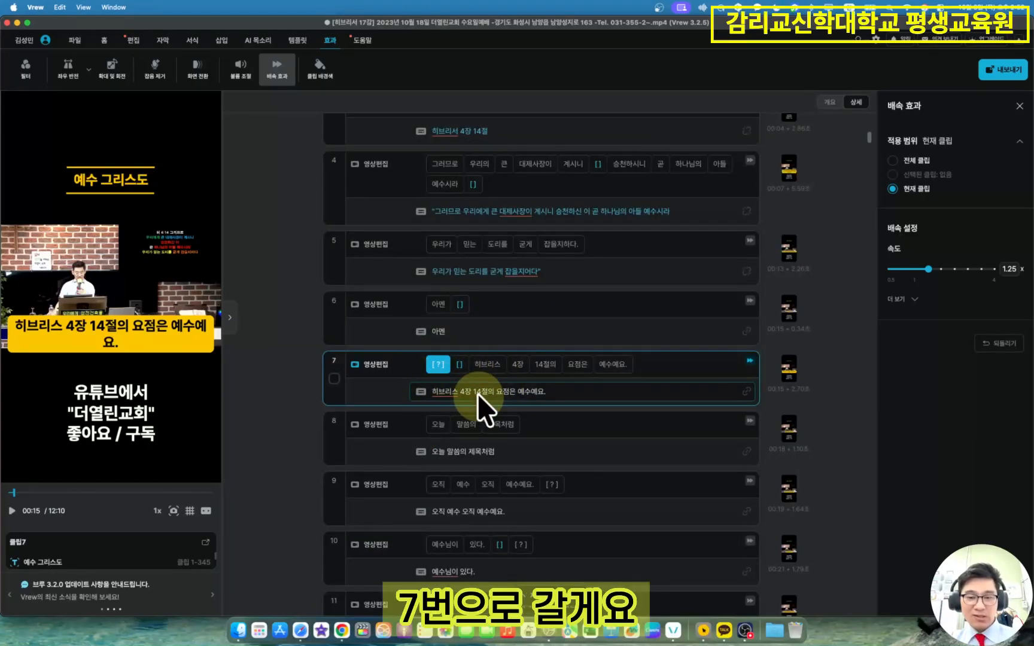
pyautogui.press('space')
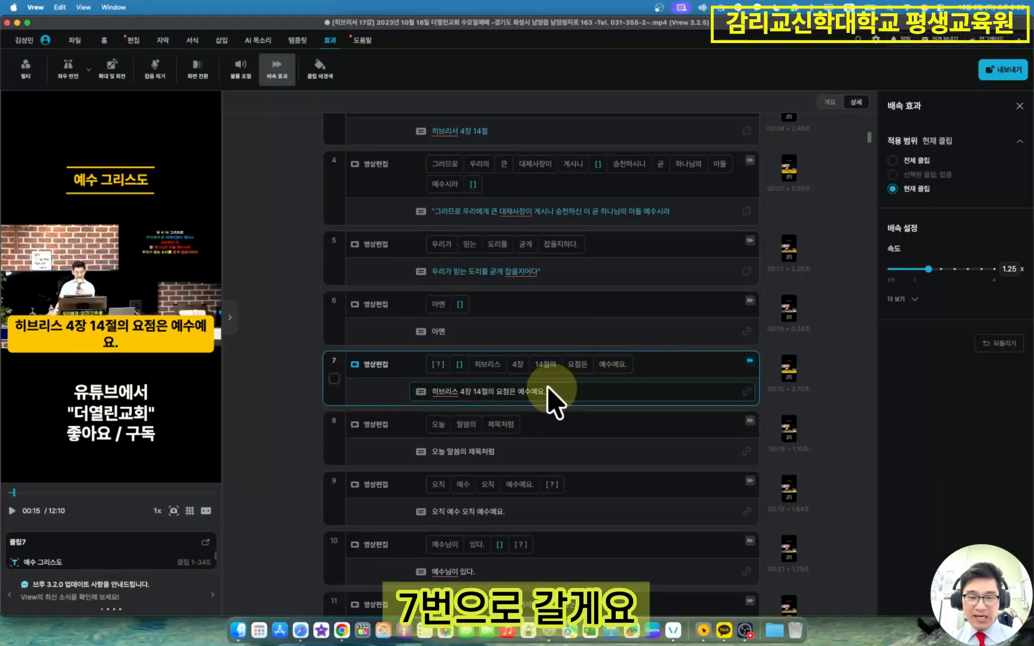
# - Correct 히브리스 to 히브리서 in the caption of clip 7
pyautogui.click(458, 392)
pyautogui.press('BackSpace')
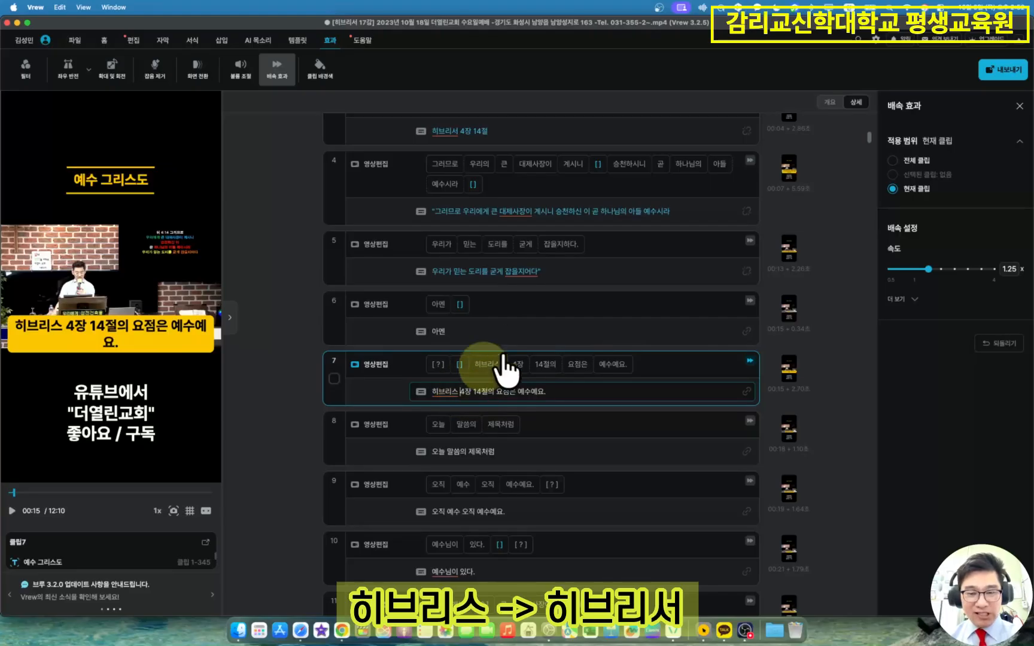
pyautogui.write('서')
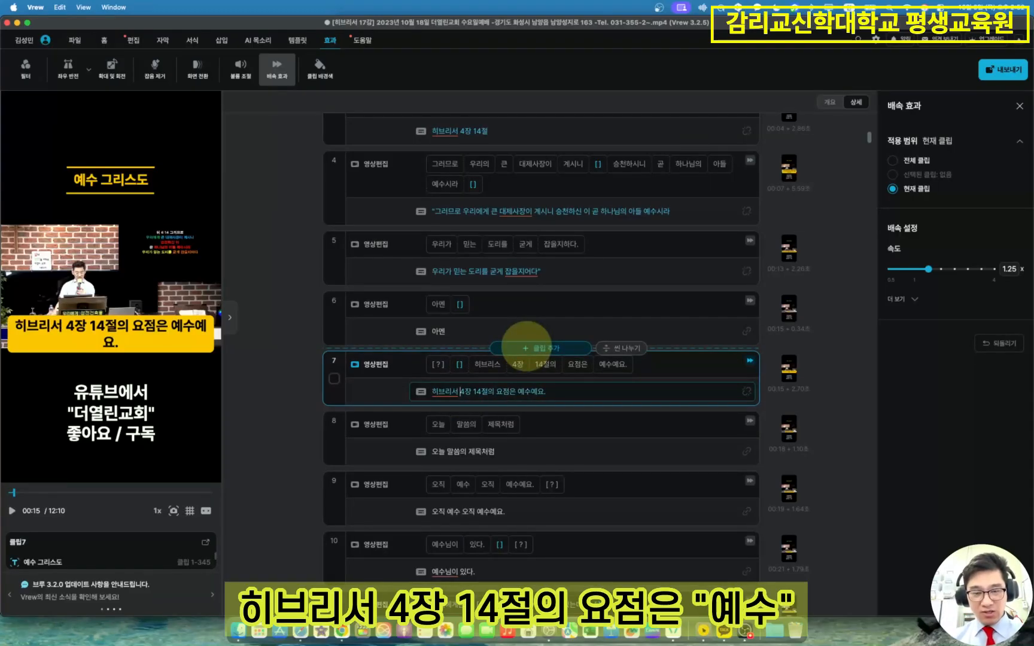
# - Remove the ending 예요. from clip 7's caption and enclose 예수 in double quotation marks
pyautogui.press('Right')
pyautogui.press('Right')
pyautogui.press('Right')
pyautogui.press('Right')
pyautogui.press('Right')
pyautogui.press('Right')
pyautogui.press('Right')
pyautogui.press('Right')
pyautogui.press('Right')
pyautogui.press('Right')
pyautogui.press('Right')
pyautogui.press('Right')
pyautogui.press('Right')
pyautogui.press('Right')
pyautogui.press('Right')
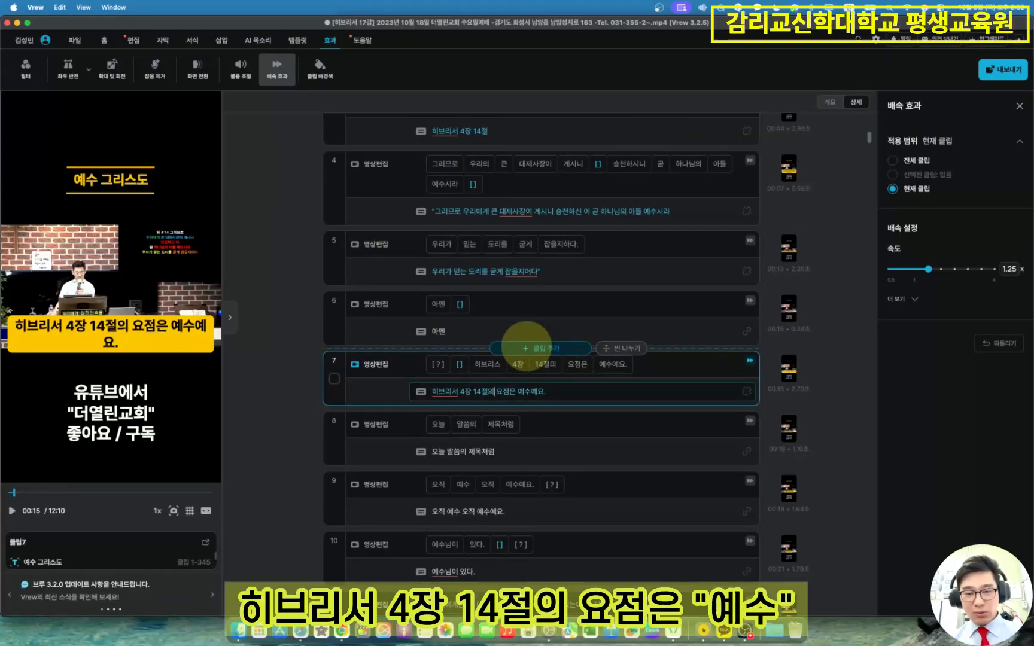
pyautogui.hotkey('shift', 'End')
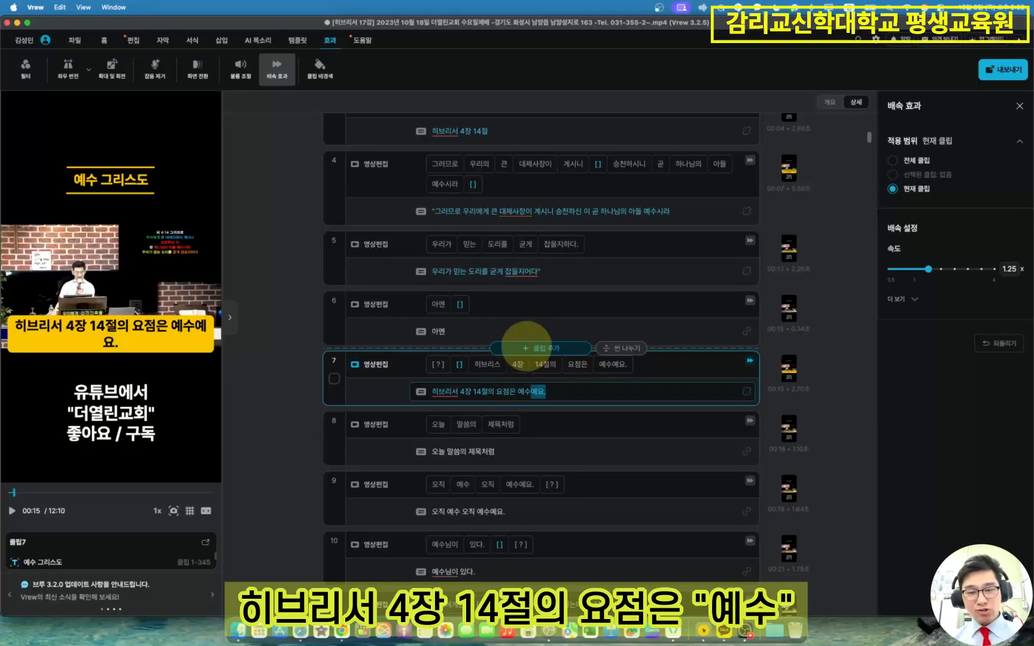
pyautogui.press('BackSpace')
pyautogui.press('Tab')
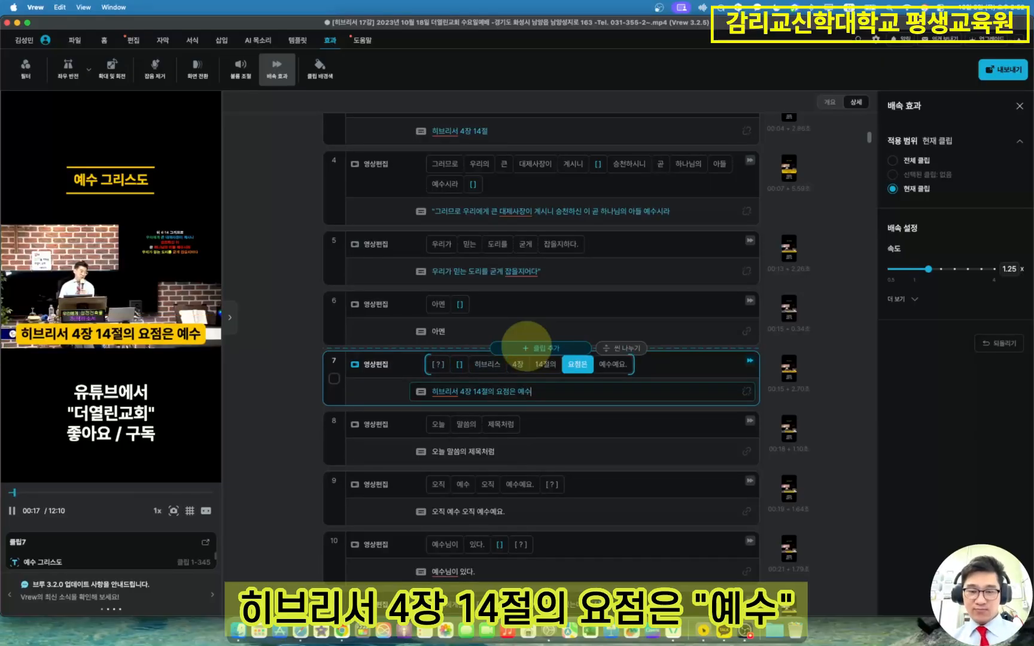
pyautogui.press('Tab')
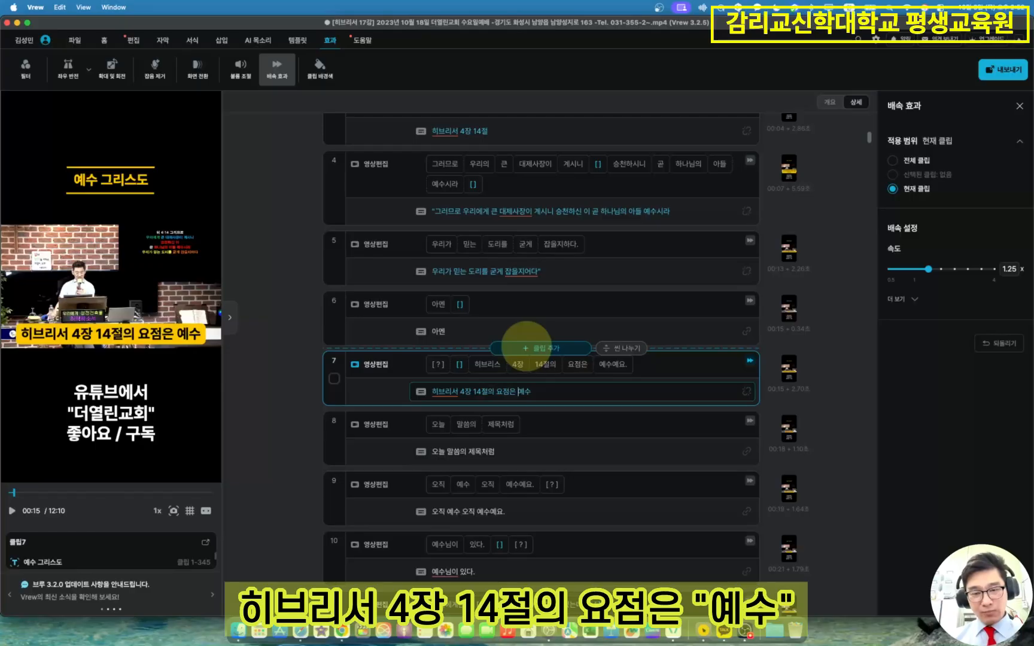
pyautogui.write('"')
pyautogui.press('End')
pyautogui.write('"')
pyautogui.press('Tab')
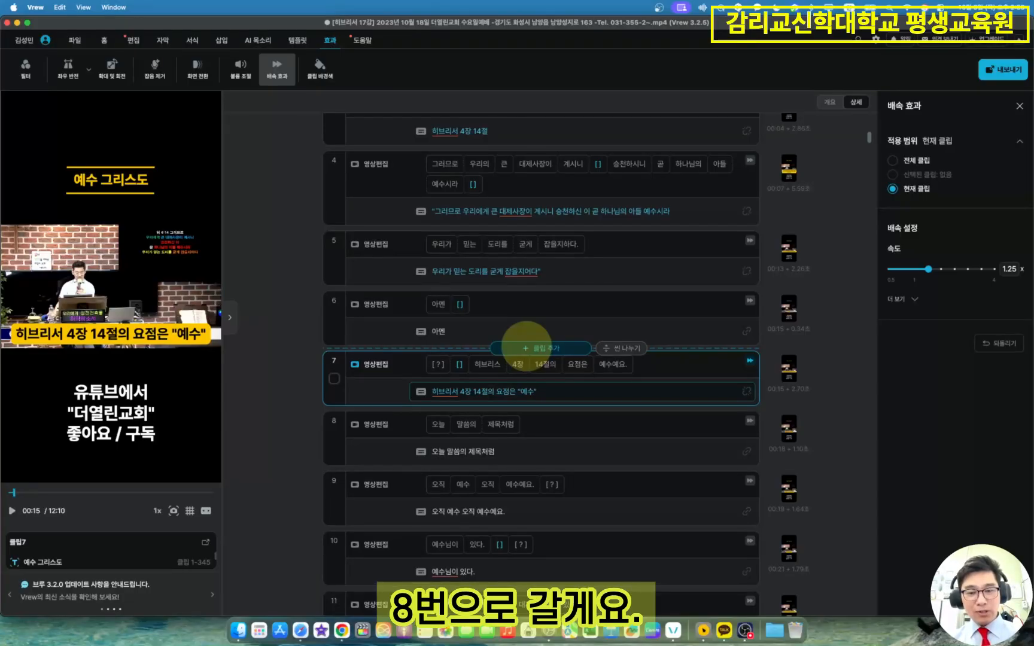
# - Merge clip 8 (오늘 말씀의 제목처럼) with the clip that follows it and play the result briefly
pyautogui.hotkey('ctrl', 'Down')
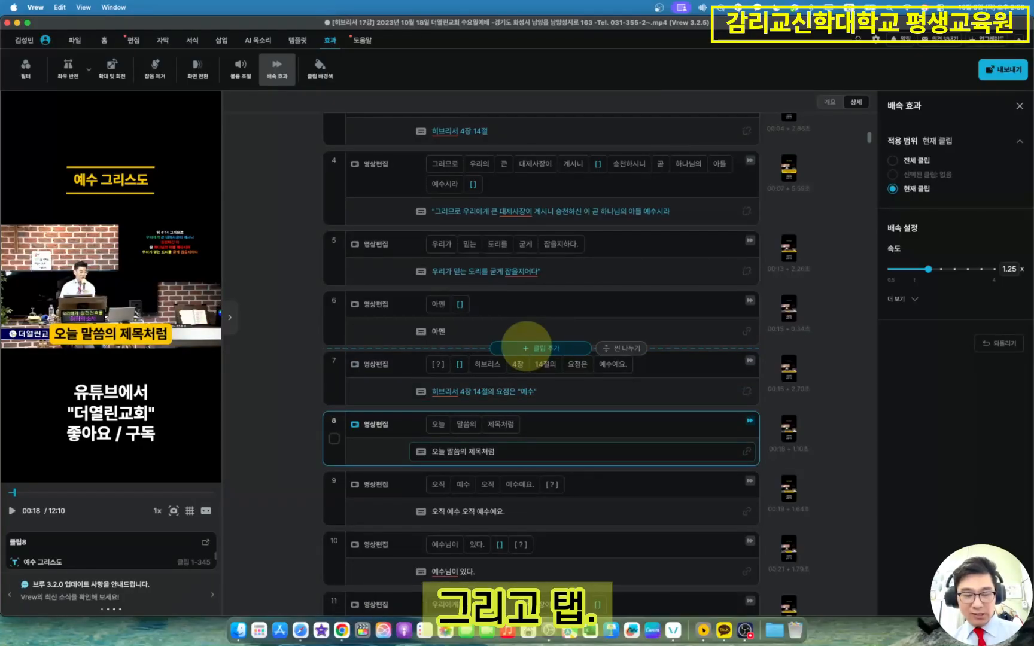
pyautogui.press('Tab')
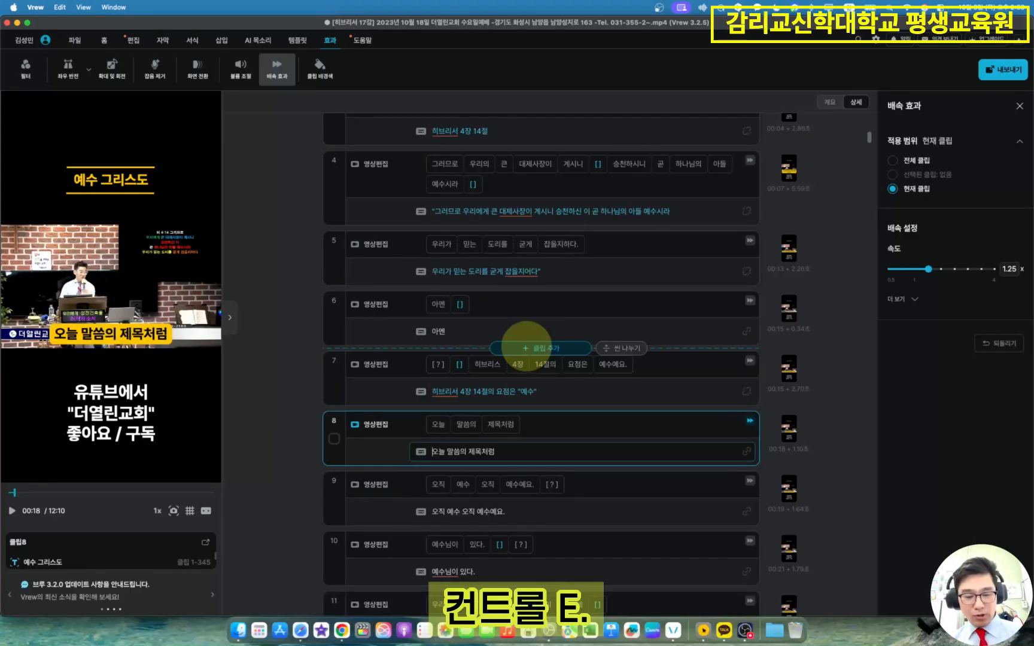
pyautogui.hotkey('ctrl', 'e')
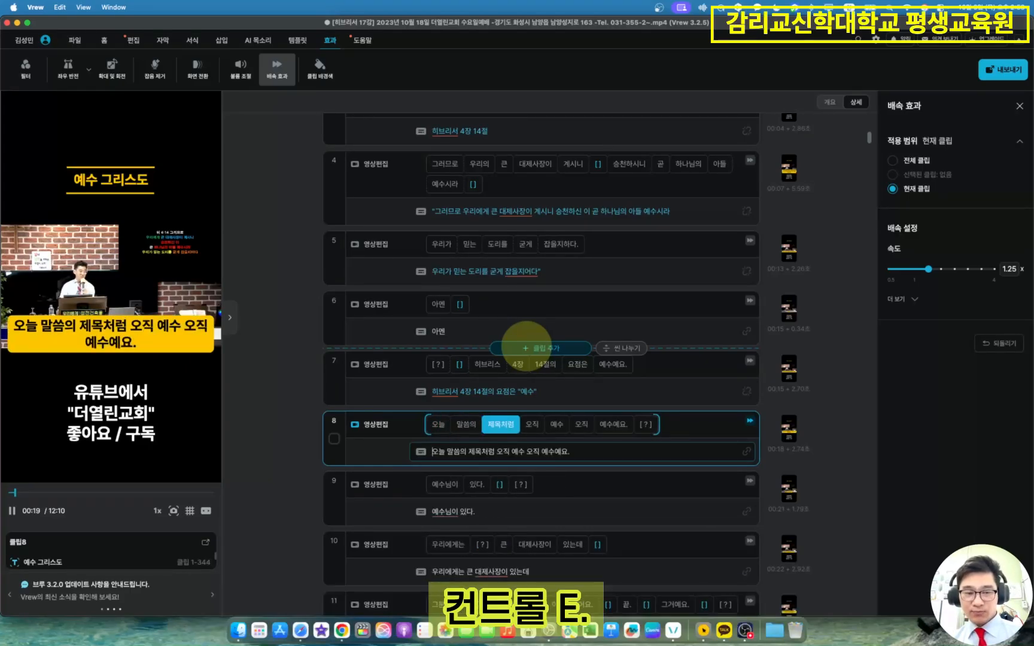
pyautogui.press('space')
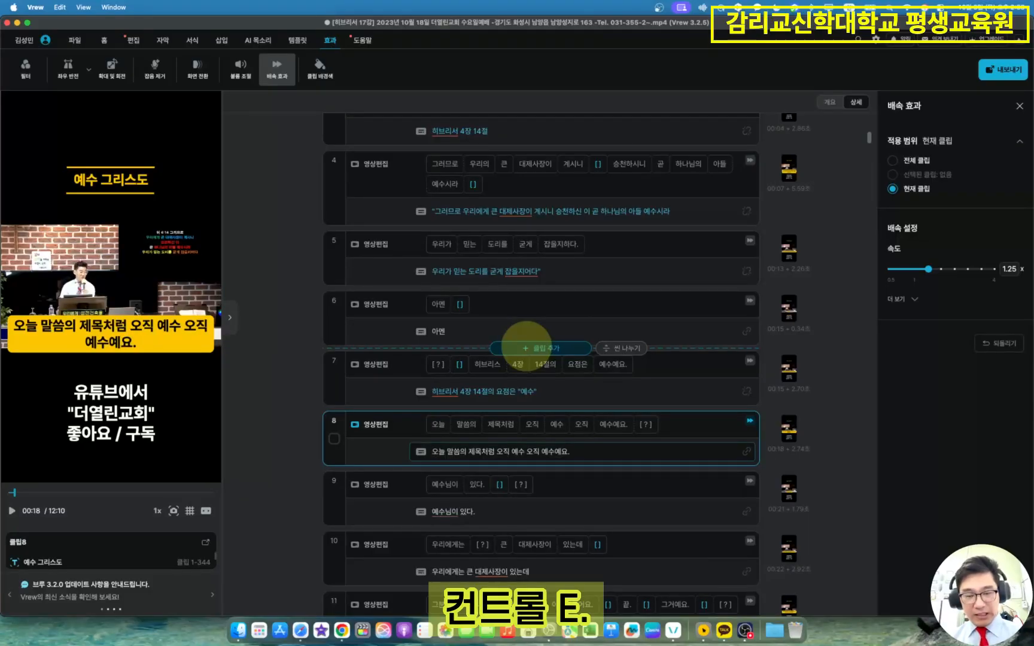
# - Shorten clip 8's caption to "오직 예수, 오직 예수", including the double quotation marks and the comma
pyautogui.hotkey('shift', 'Right')
pyautogui.hotkey('shift', 'Right')
pyautogui.hotkey('shift', 'Right')
pyautogui.hotkey('shift', 'Right')
pyautogui.hotkey('shift', 'Right')
pyautogui.hotkey('shift', 'Right')
pyautogui.hotkey('shift', 'Right')
pyautogui.hotkey('shift', 'Right')
pyautogui.hotkey('shift', 'Right')
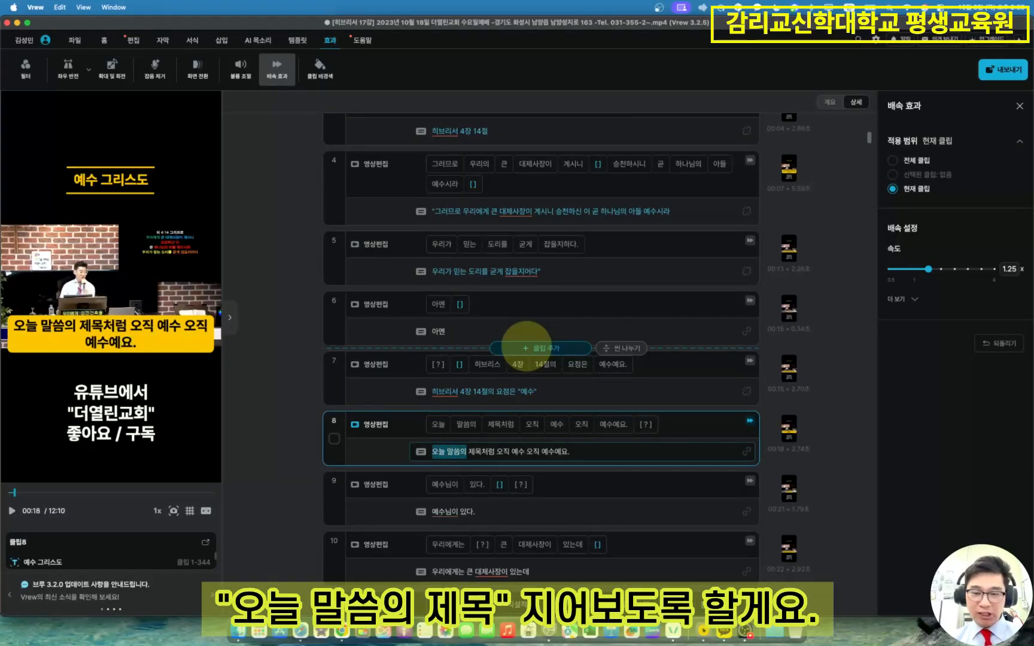
pyautogui.press('BackSpace')
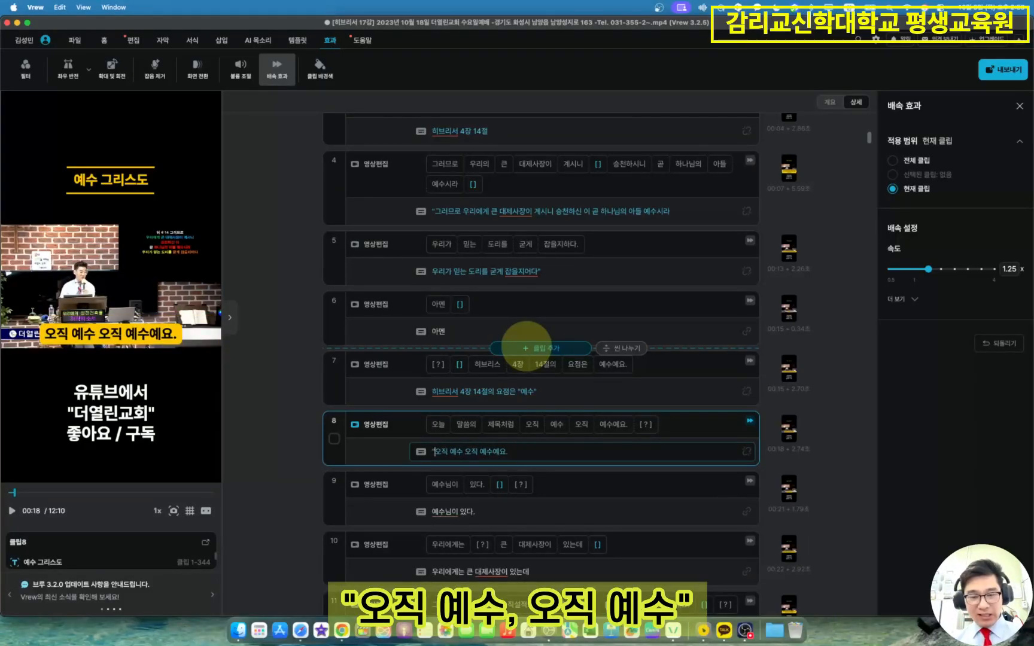
pyautogui.write('"')
pyautogui.write(',')
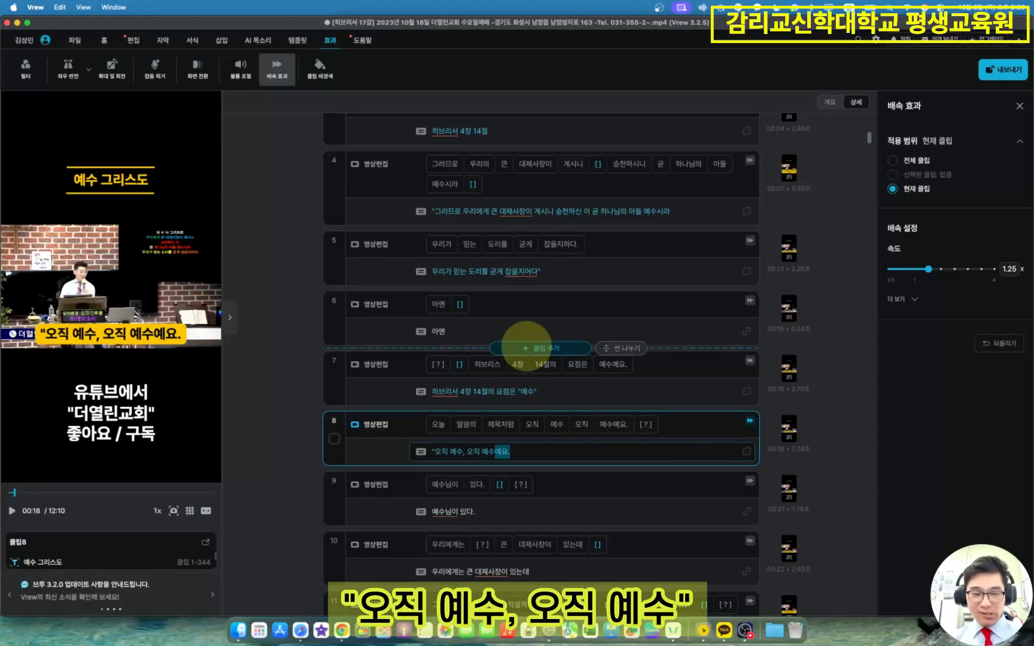
pyautogui.write('"')
pyautogui.press('Tab')
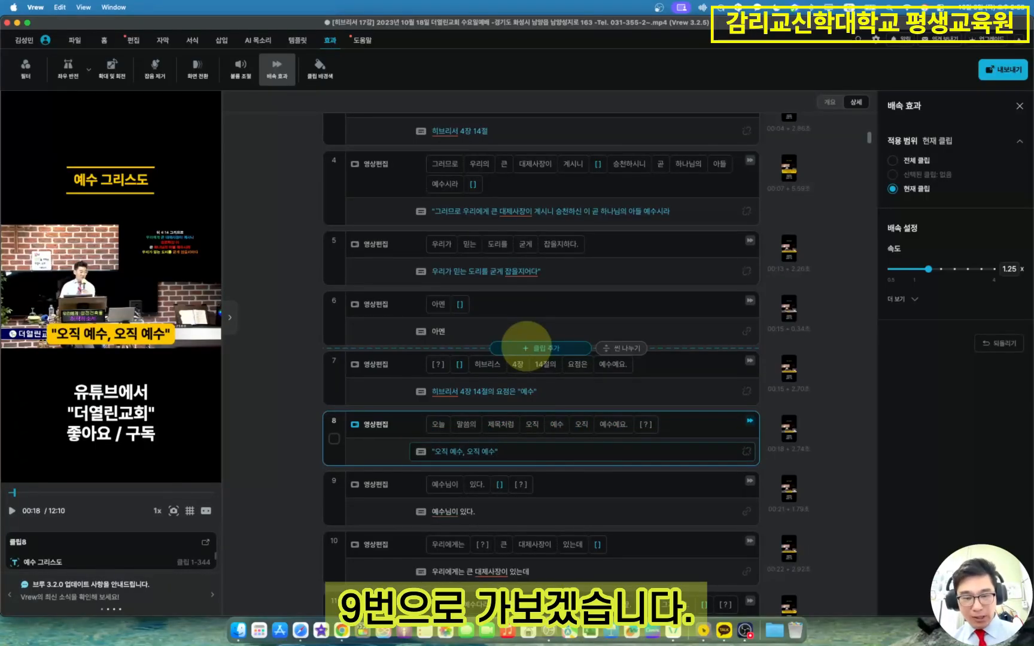
# - Change clip 9's caption to "예수님이 있다" in double quotation marks without the period, and play on through clip 10
pyautogui.press('Down')
pyautogui.press('Tab')
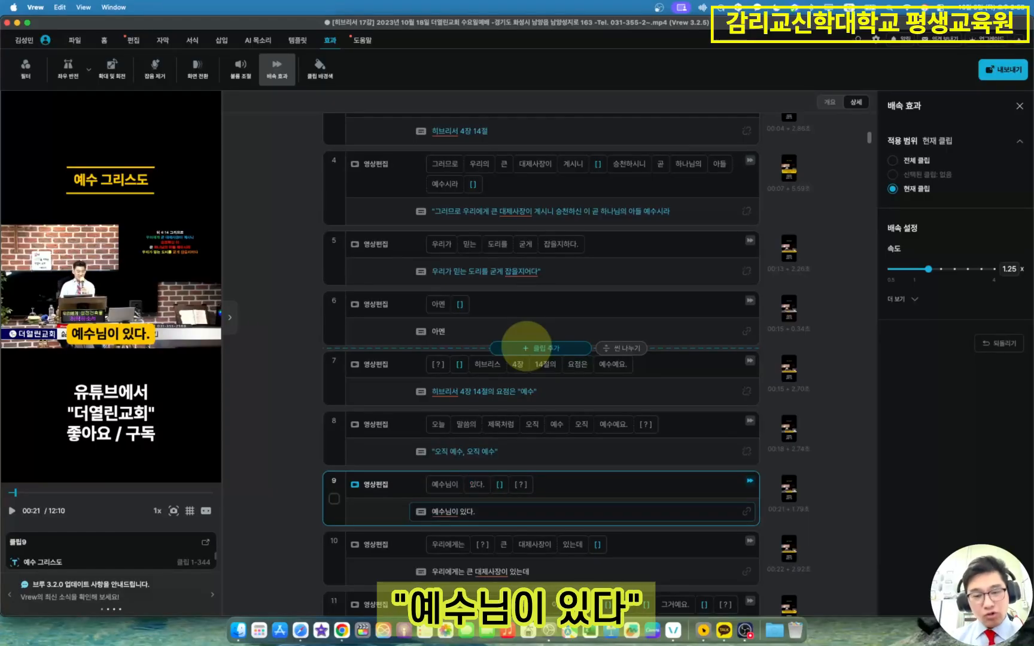
pyautogui.write('"')
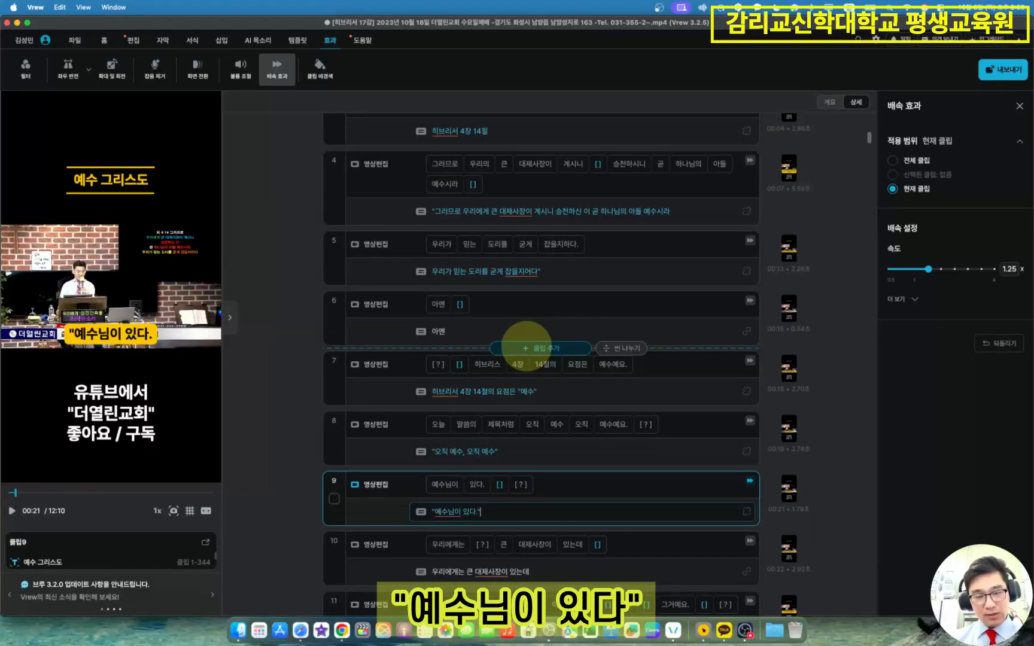
pyautogui.press('space')
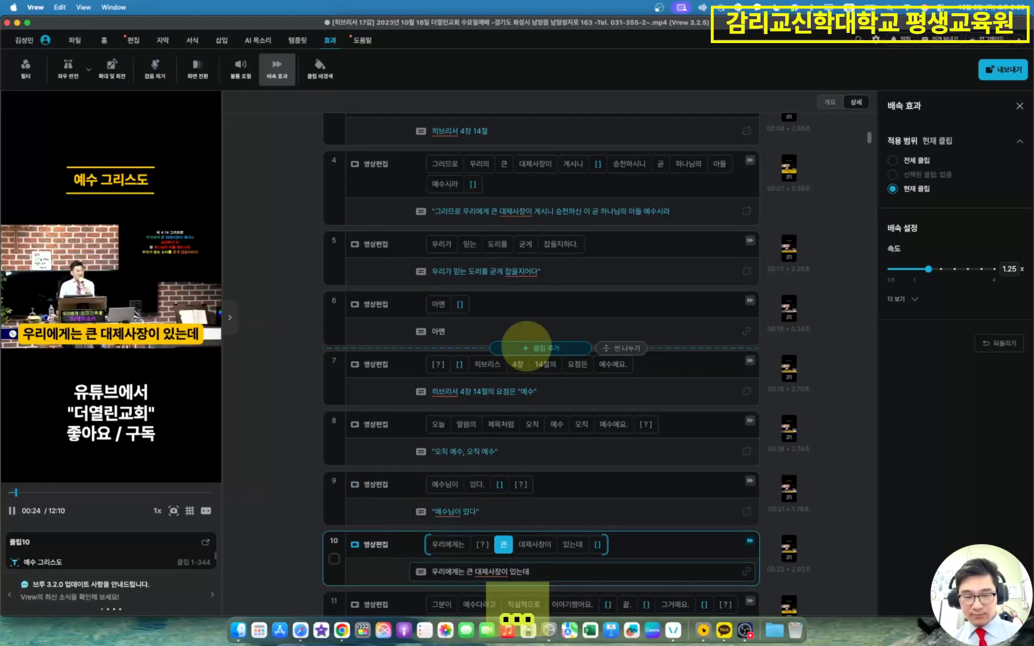
pyautogui.press('space')
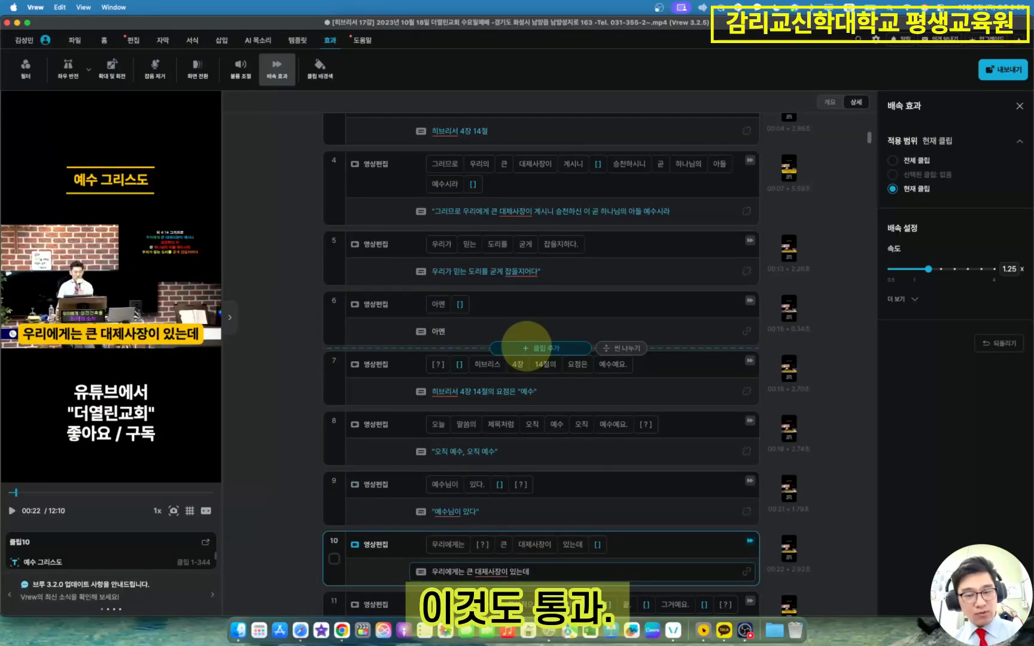
# - Play clip 11, put 그분이 예수다 in double quotation marks in its caption, and delete the ending 끝. 그거예요
pyautogui.press('Down')
pyautogui.press('space')
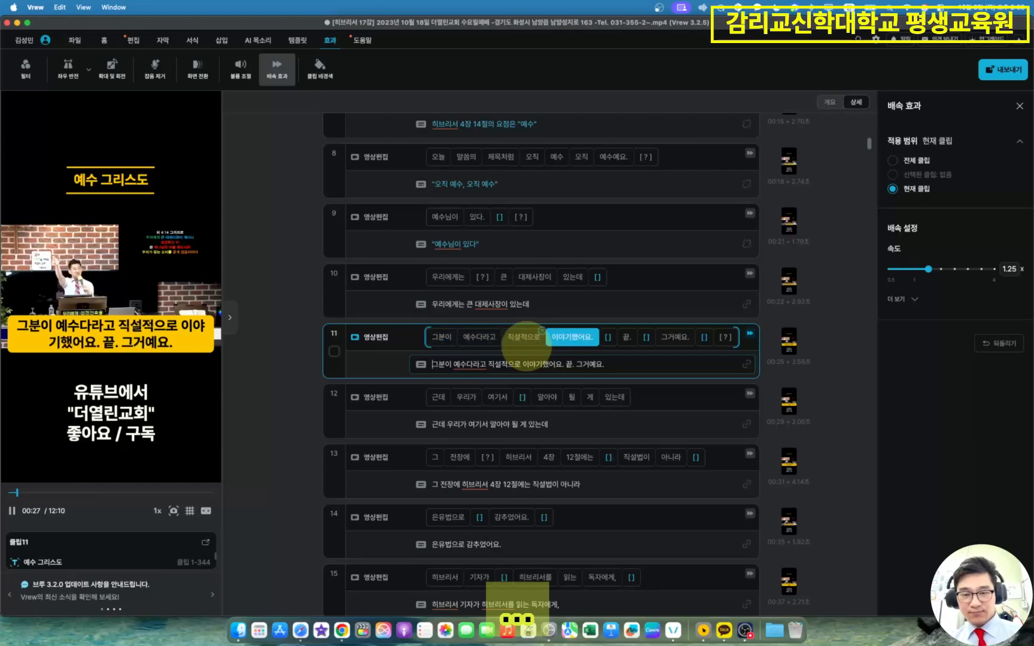
pyautogui.press('space')
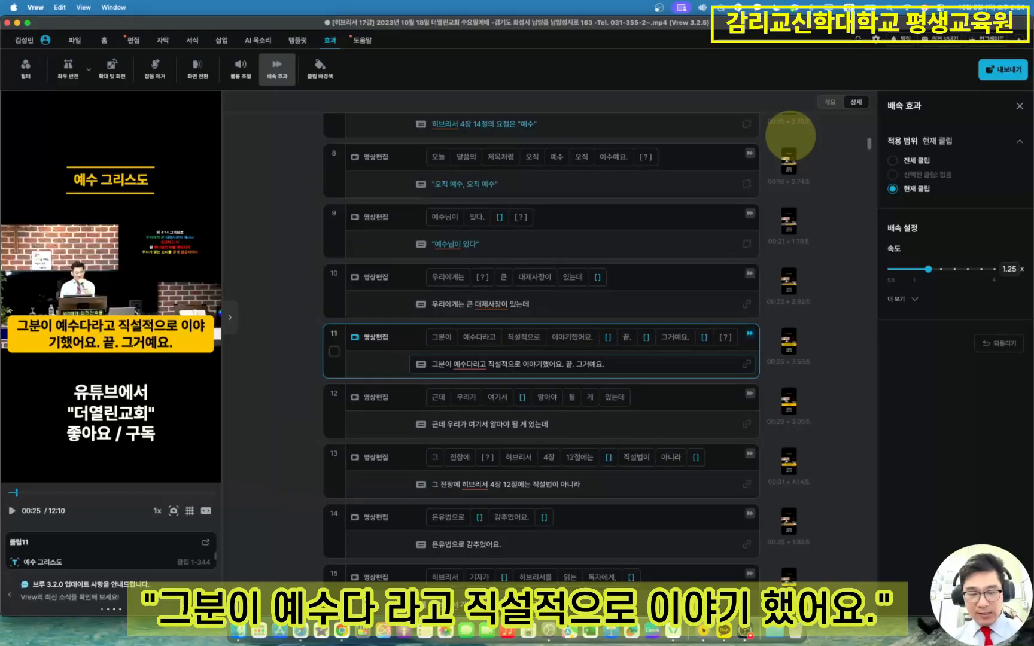
pyautogui.write('"')
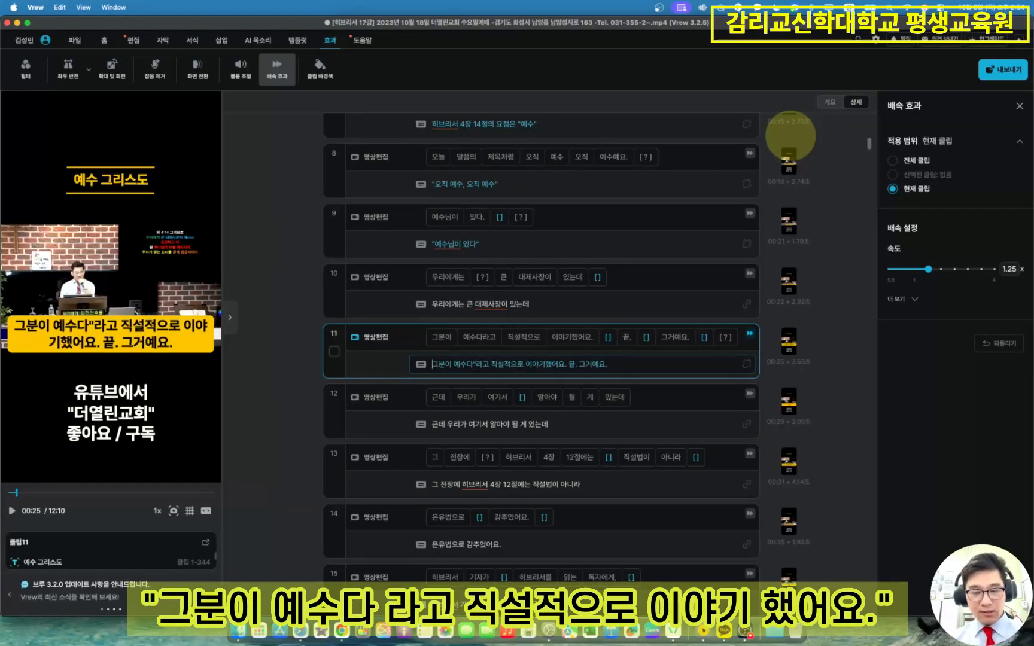
pyautogui.write('"')
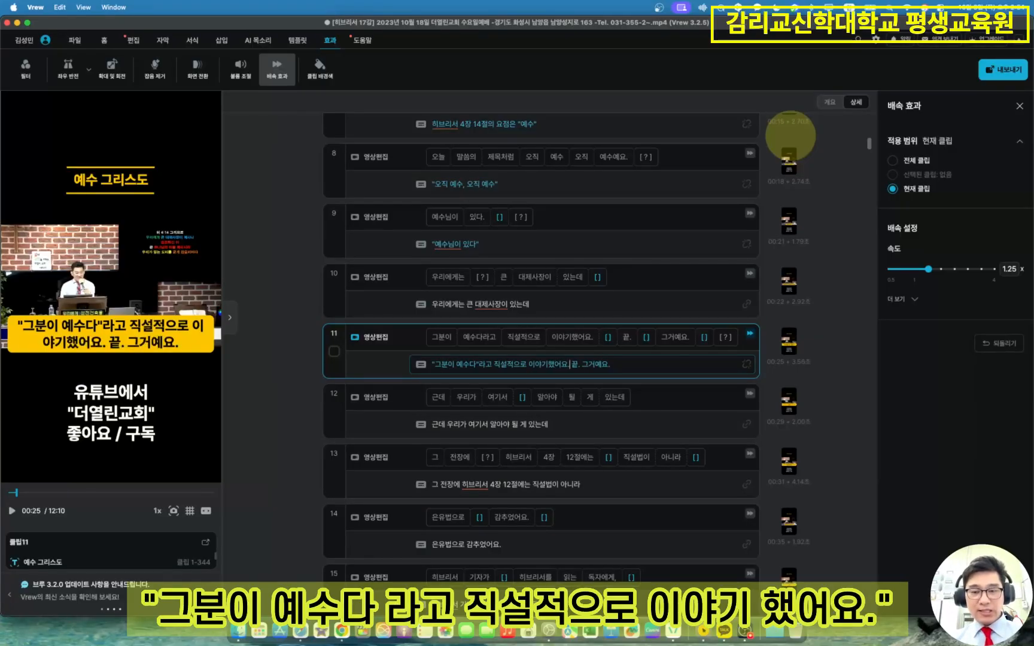
pyautogui.hotkey('shift', 'End')
pyautogui.press('BackSpace')
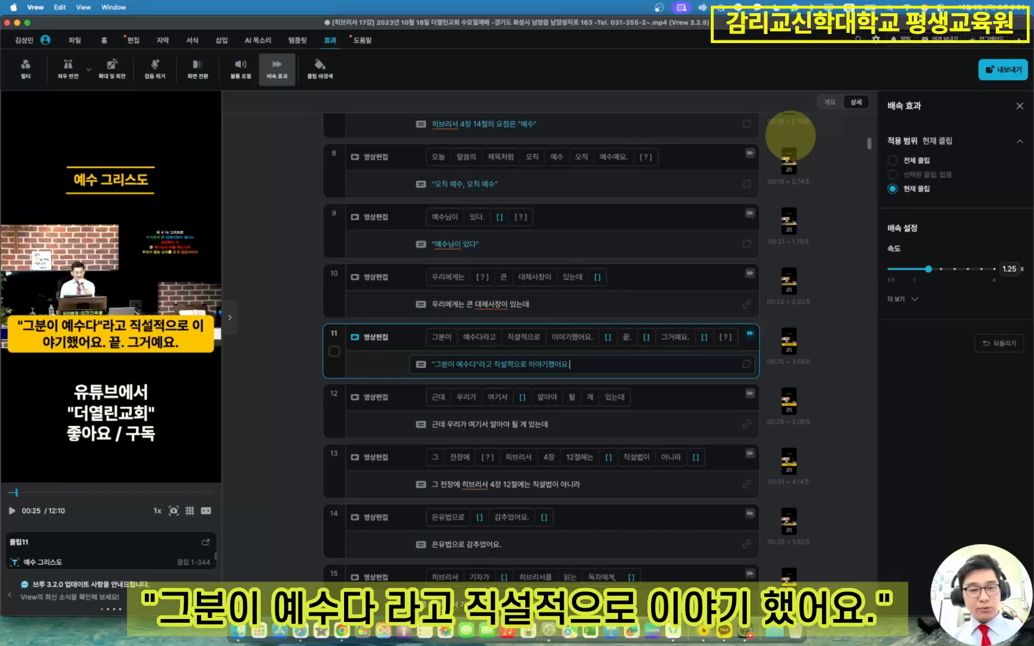
pyautogui.press('Tab')
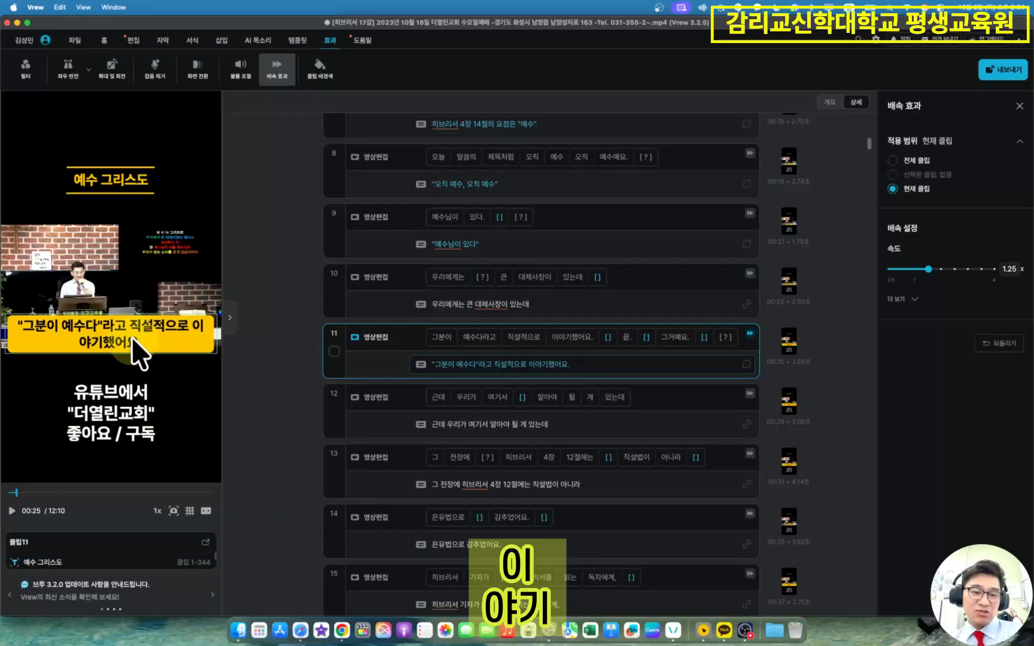
# - Wrap 이야기했어요. whole onto the second line of clip 11's caption, using extra spaces before it instead of a line break
pyautogui.click(209, 335)
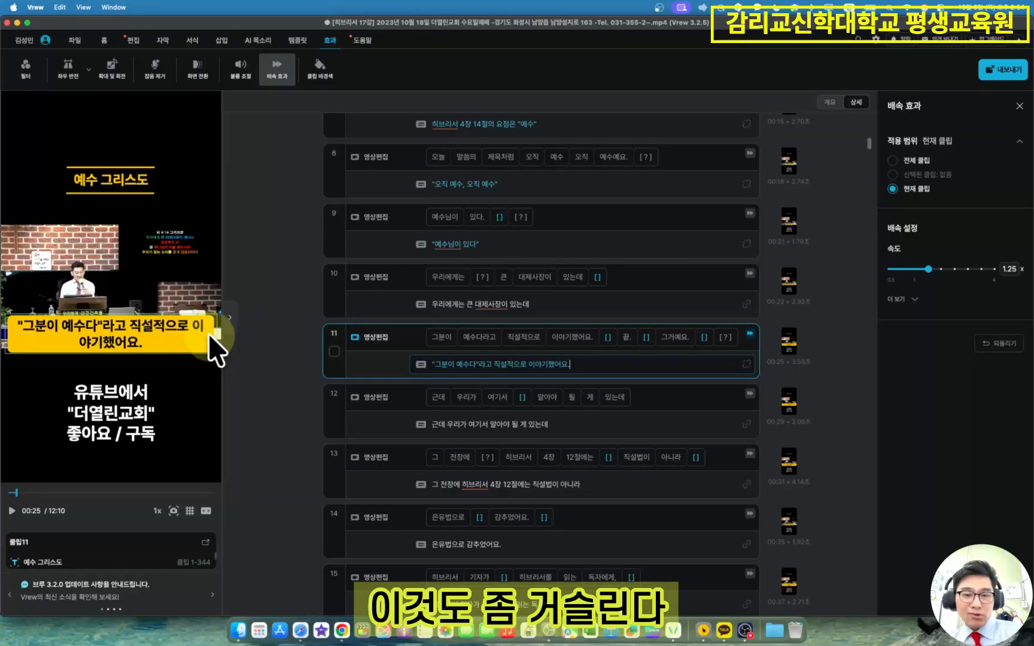
pyautogui.click(530, 362)
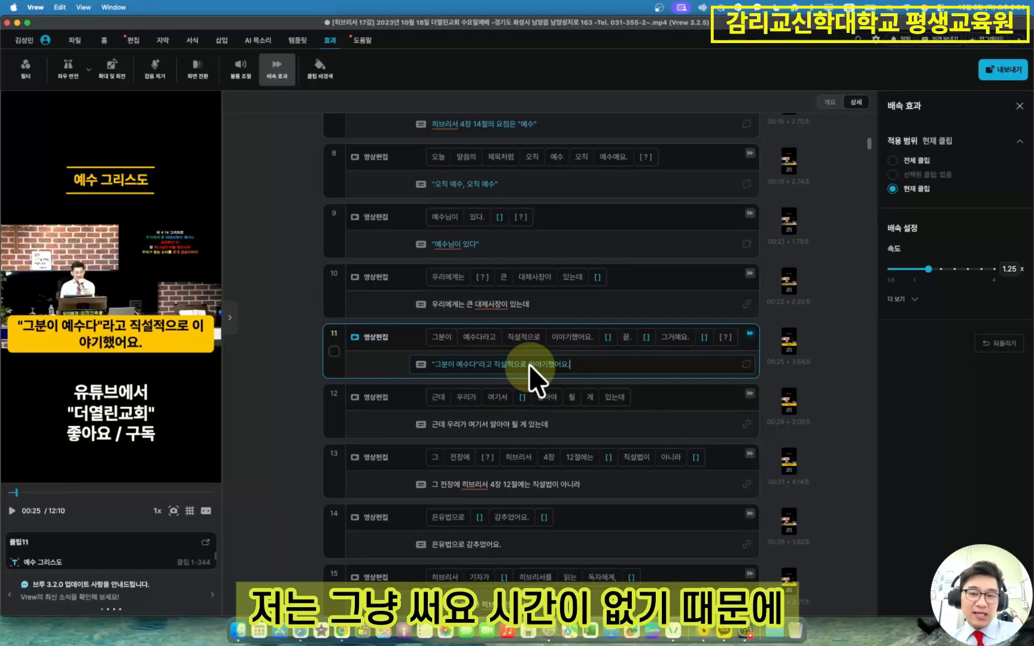
pyautogui.moveTo(613, 323)
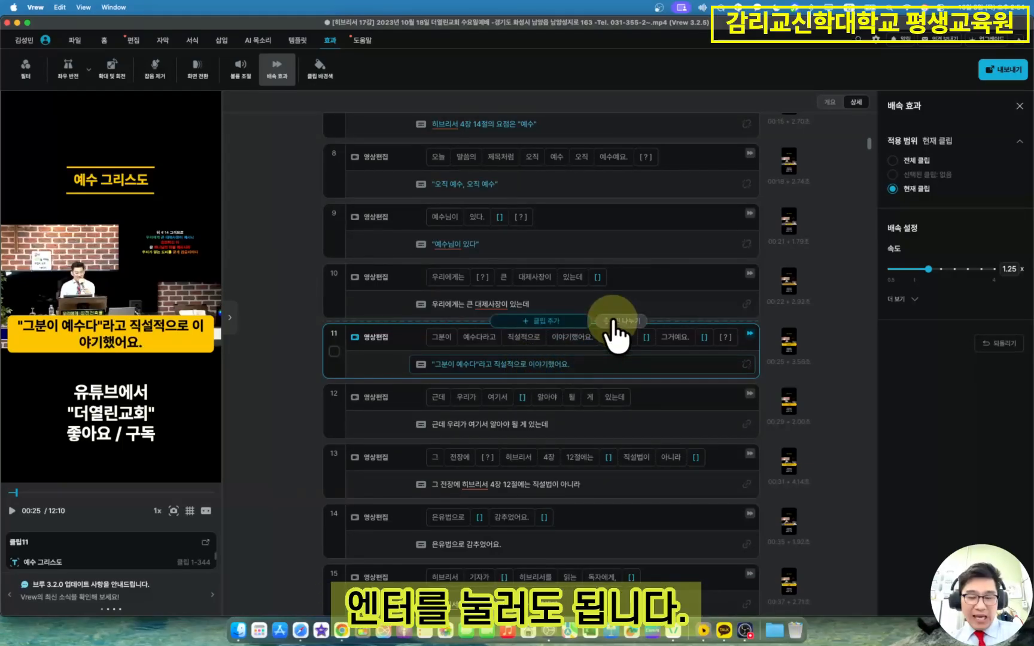
pyautogui.press('Return')
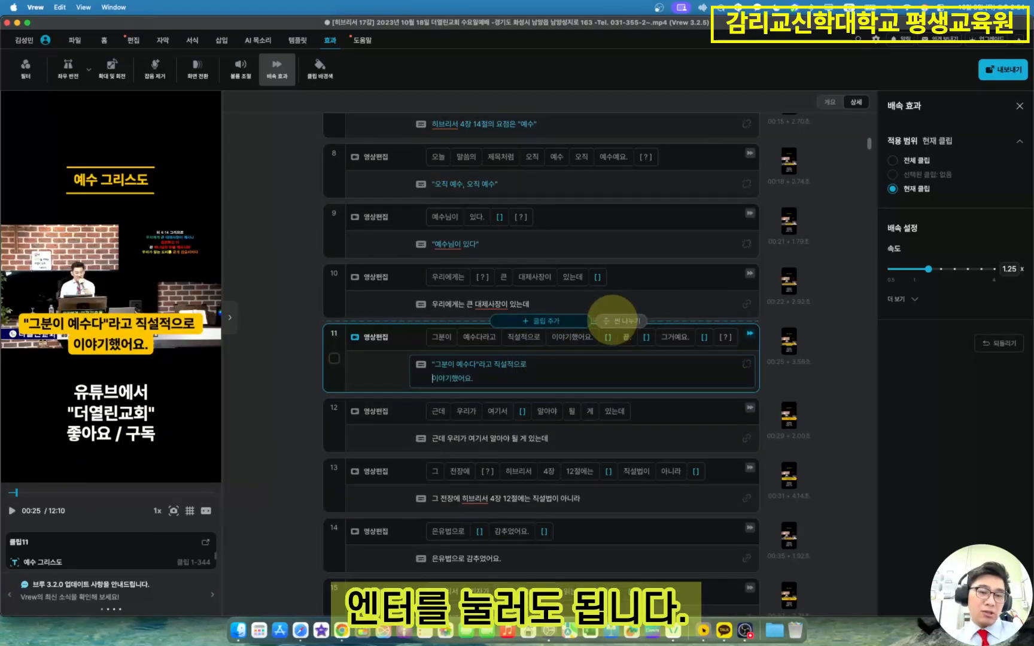
pyautogui.press('BackSpace')
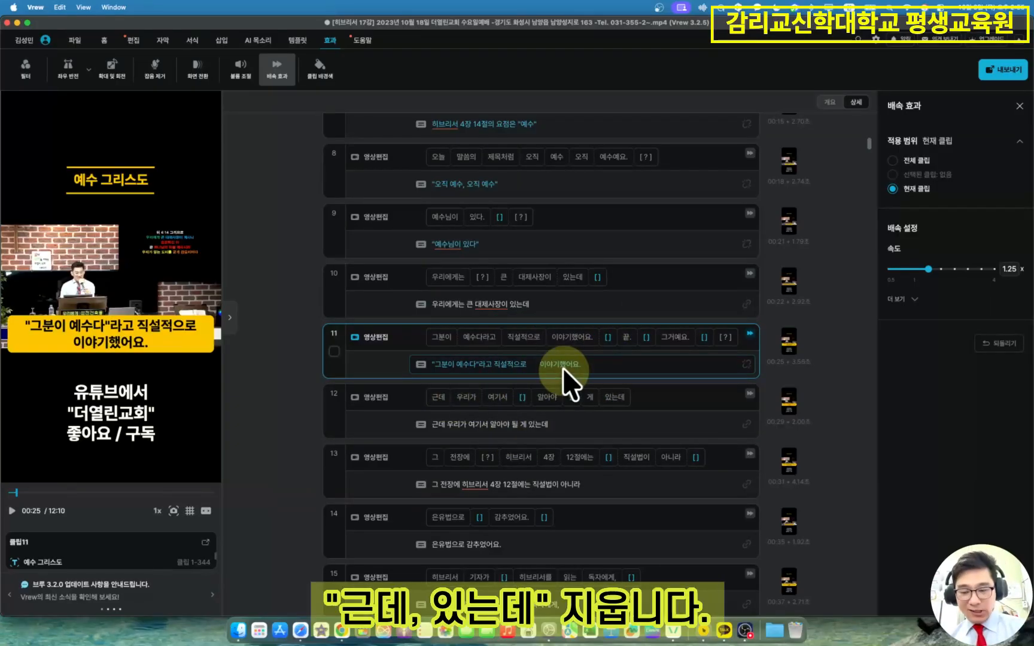
# - Play clip 12 and delete the opening 근데 from its caption
pyautogui.press('Down')
pyautogui.press('Tab')
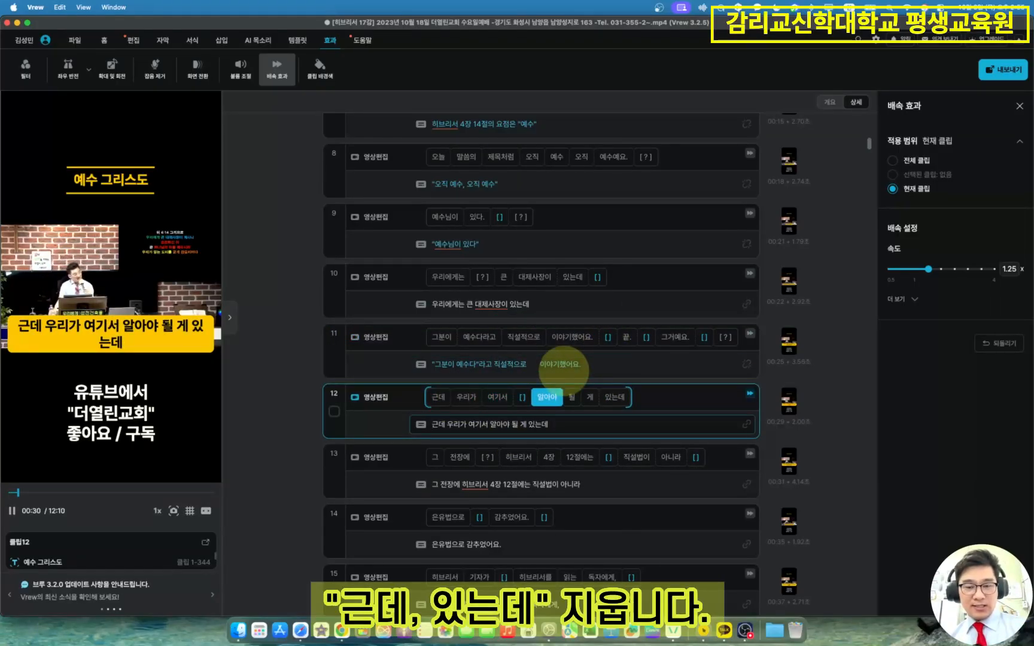
pyautogui.scroll(-2, 562, 369)
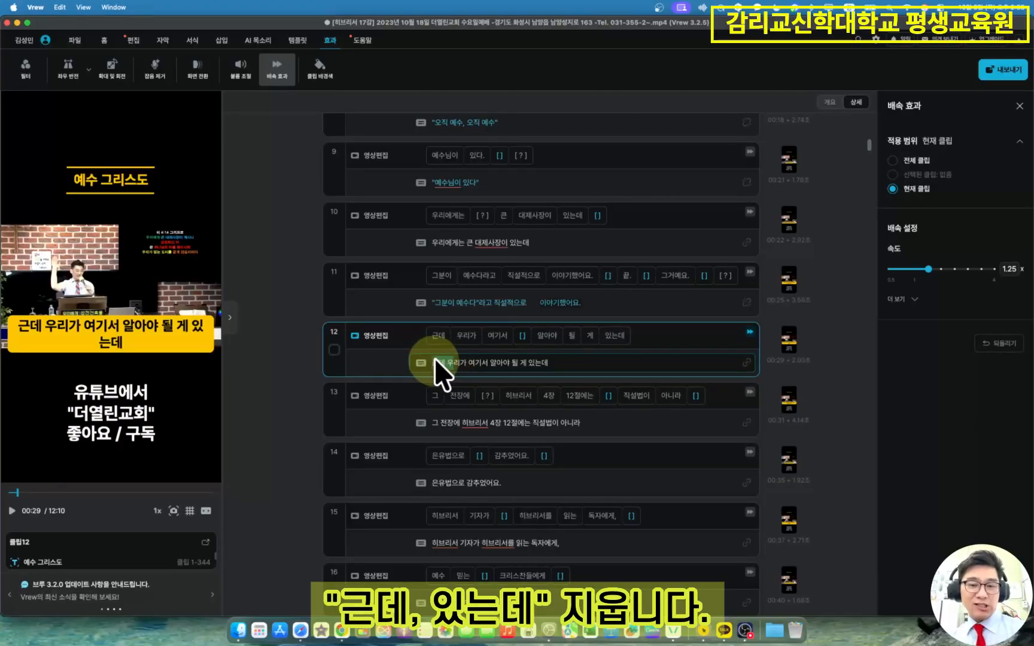
pyautogui.press('Delete')
pyautogui.press('Delete')
pyautogui.press('Delete')
pyautogui.press('Tab')
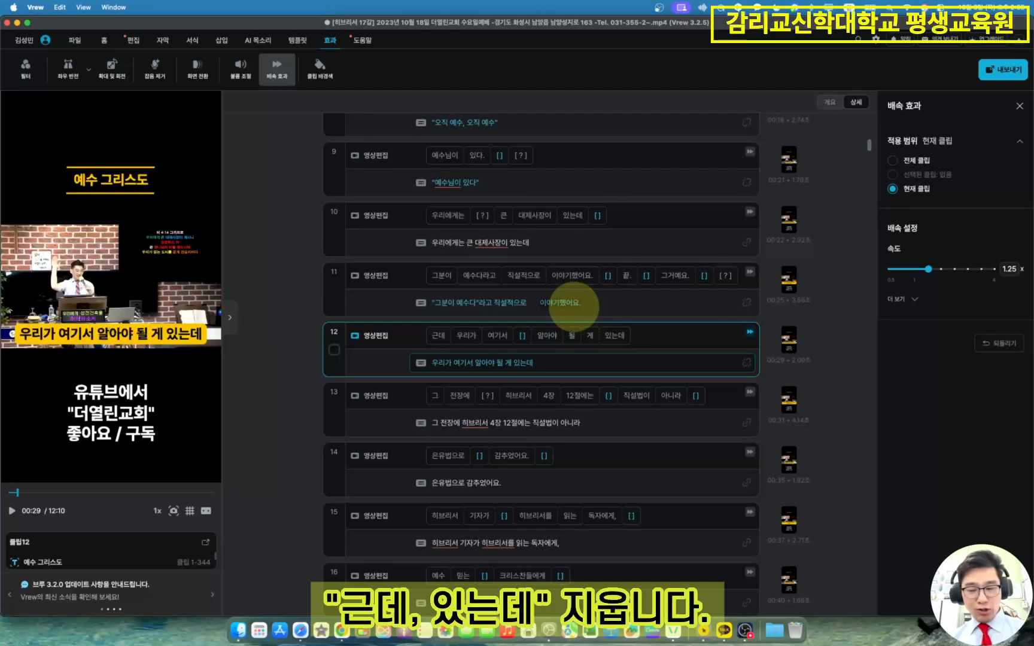
# - Delete the ending 있는데 from clip 12's caption so it reads 우리가 여기서 알아야 될 게, and play the clip
pyautogui.hotkey('shift', 'Left')
pyautogui.hotkey('shift', 'Left')
pyautogui.hotkey('shift', 'Left')
pyautogui.hotkey('shift', 'Left')
pyautogui.press('BackSpace')
pyautogui.press('Tab')
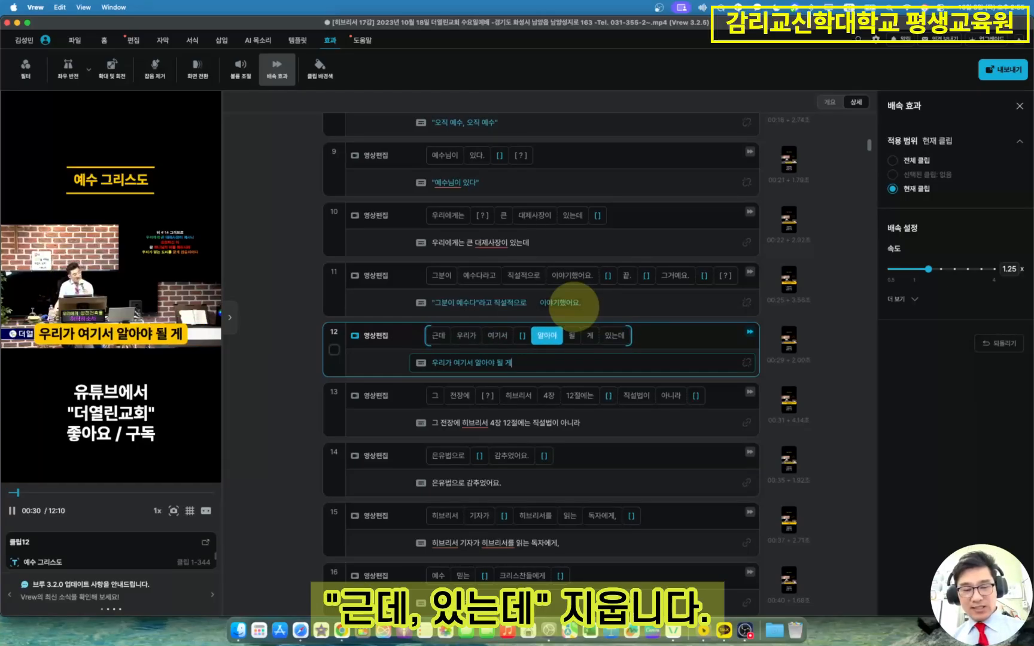
# - Go on to clip 13 and delete the opening 그 전장에 from its caption
pyautogui.press('Down')
pyautogui.press('Tab')
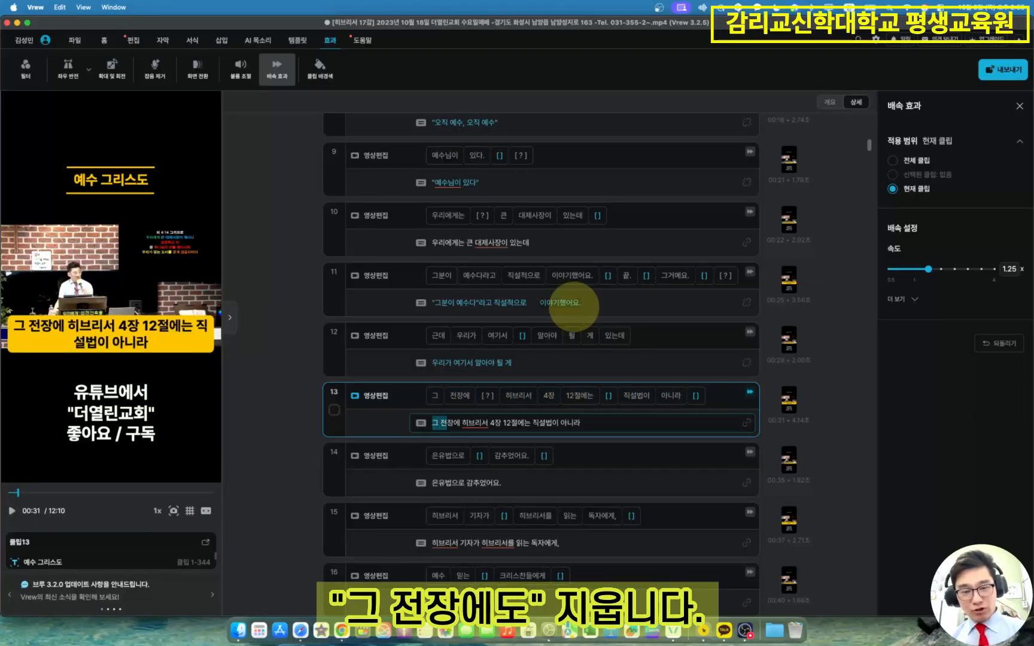
pyautogui.hotkey('shift', 'Right')
pyautogui.hotkey('shift', 'Right')
pyautogui.hotkey('shift', 'Right')
pyautogui.hotkey('shift', 'Right')
pyautogui.press('BackSpace')
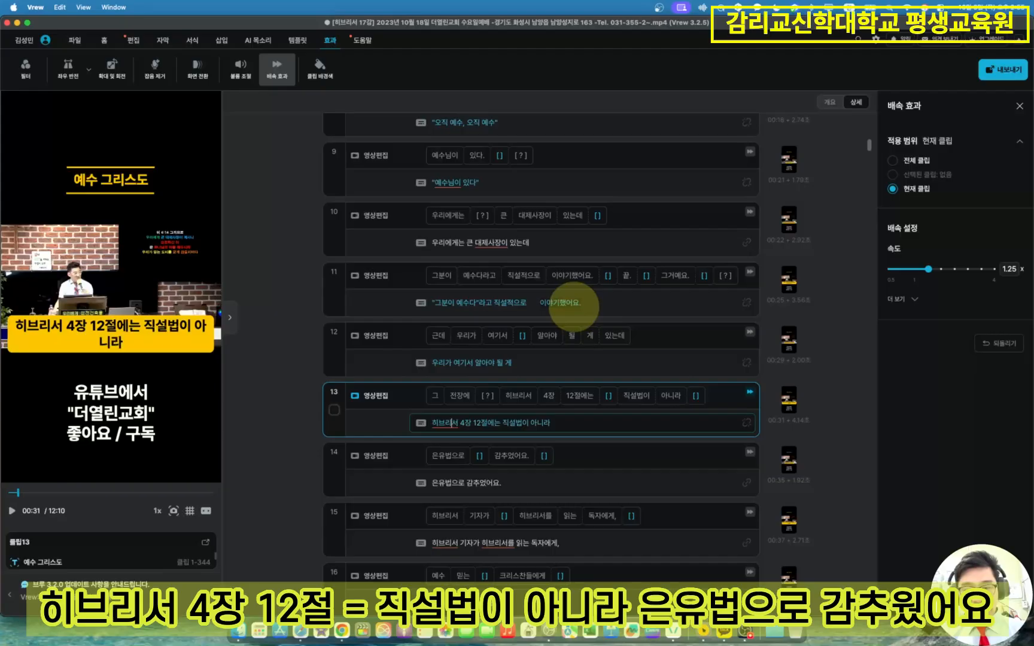
# - Replace 에는 after 12절 with = in clip 13's caption, and merge the following clip into clip 13
pyautogui.press('Right')
pyautogui.press('Delete')
pyautogui.press('Delete')
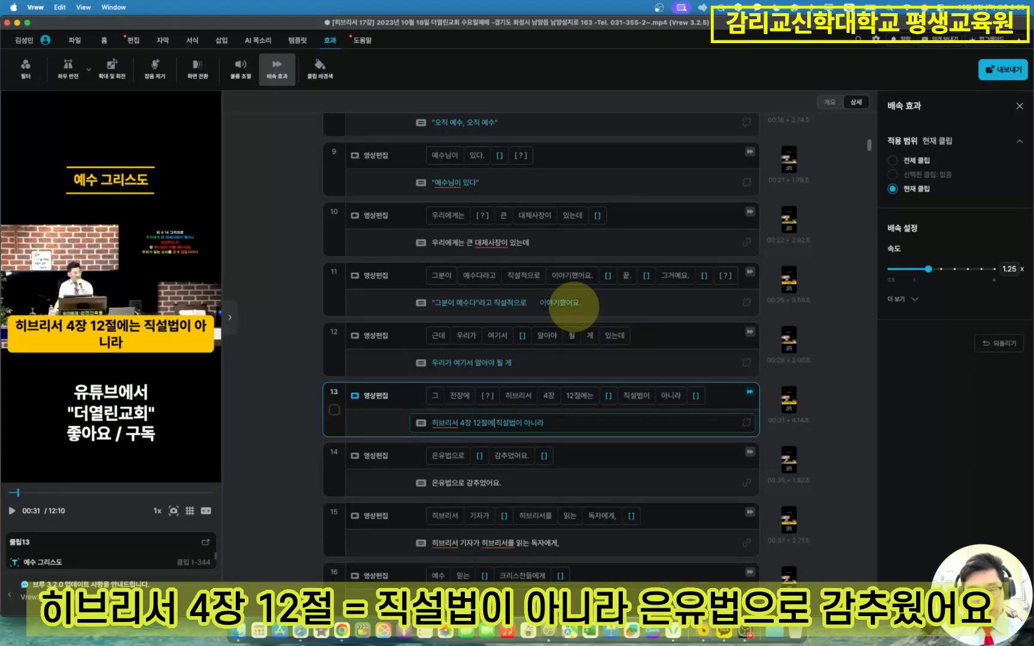
pyautogui.write('=')
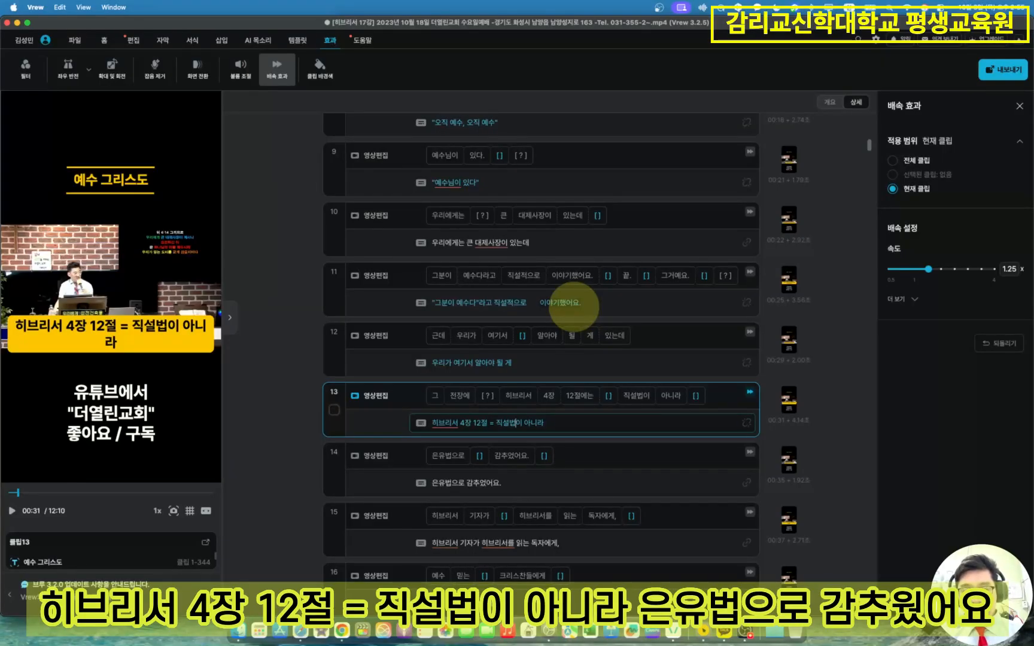
pyautogui.press('super+e')
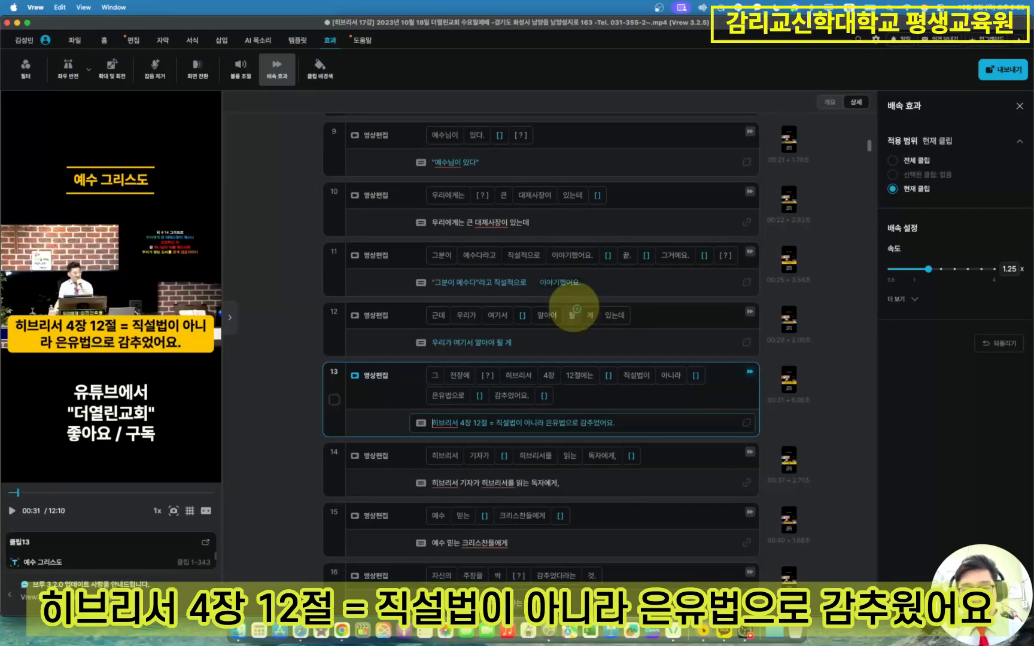
# - Delete 직설법이 아니라 from the merged clip 13's caption
pyautogui.press('Right')
pyautogui.press('Right')
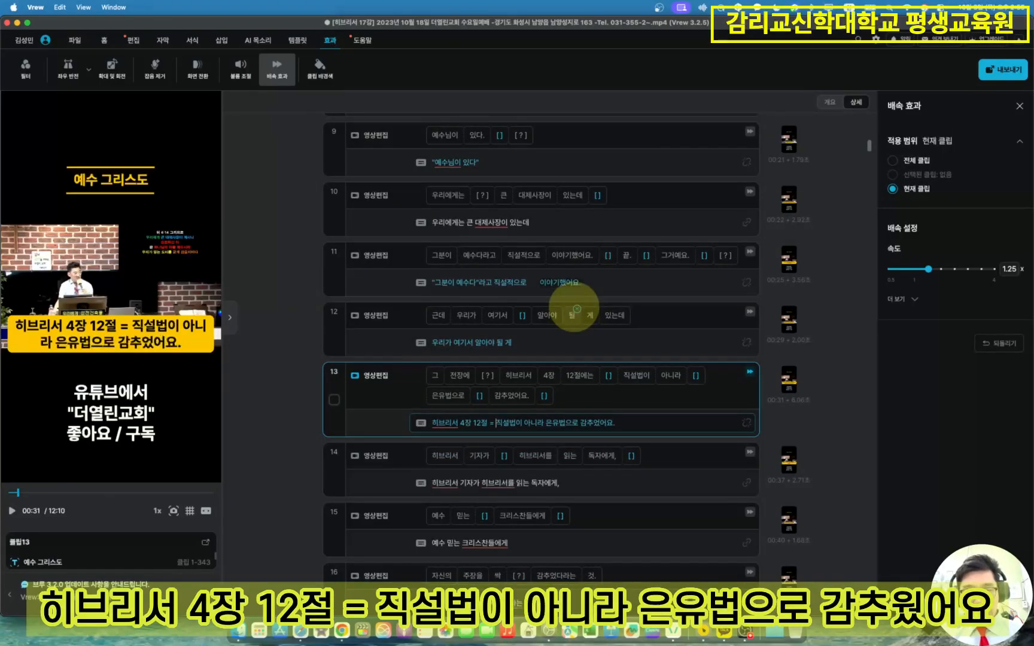
pyautogui.hotkey('shift', 'Right')
pyautogui.hotkey('shift', 'Right')
pyautogui.hotkey('shift', 'Right')
pyautogui.hotkey('shift', 'Right')
pyautogui.hotkey('shift', 'Right')
pyautogui.hotkey('shift', 'Right')
pyautogui.hotkey('shift', 'Right')
pyautogui.hotkey('shift', 'Right')
pyautogui.hotkey('shift', 'Right')
pyautogui.press('BackSpace')
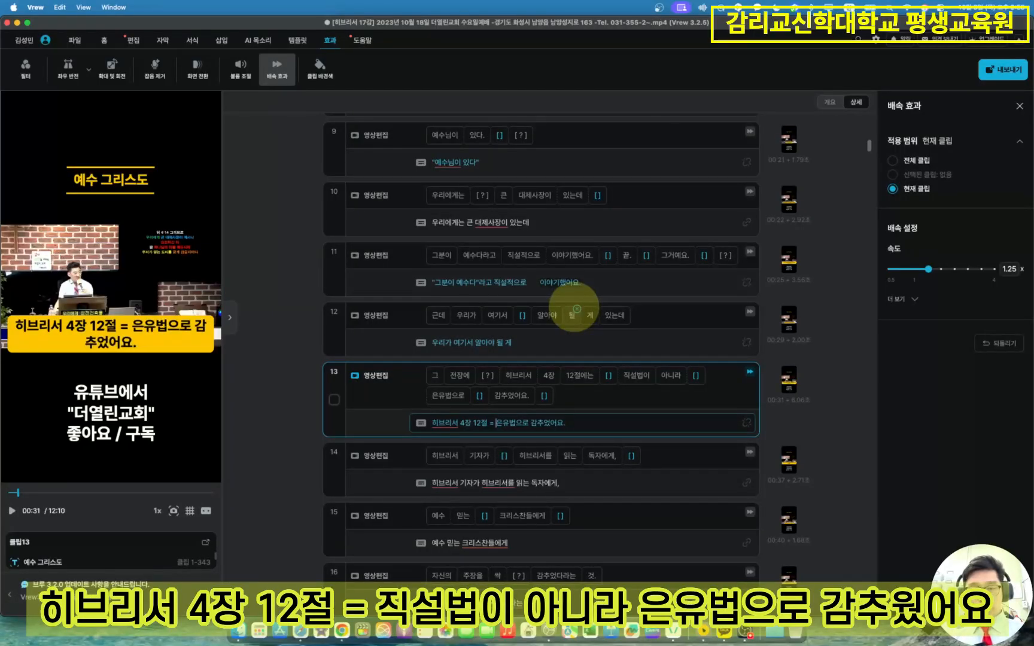
# - Change the end of clip 13's caption to 은유법 (감추었어요), dropping 으로 and the period
pyautogui.press('Right')
pyautogui.press('Right')
pyautogui.press('BackSpace')
pyautogui.press('BackSpace')
pyautogui.press('Right')
pyautogui.write('(')
pyautogui.press('Right')
pyautogui.press('Right')
pyautogui.press('Right')
pyautogui.press('Right')
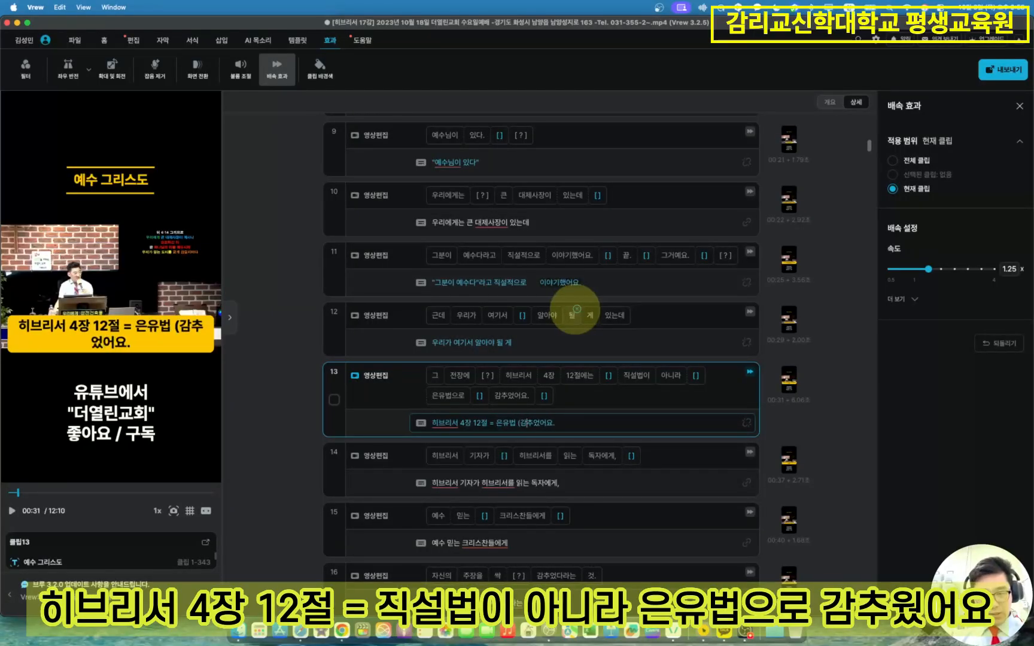
pyautogui.press('BackSpace')
pyautogui.write(')')
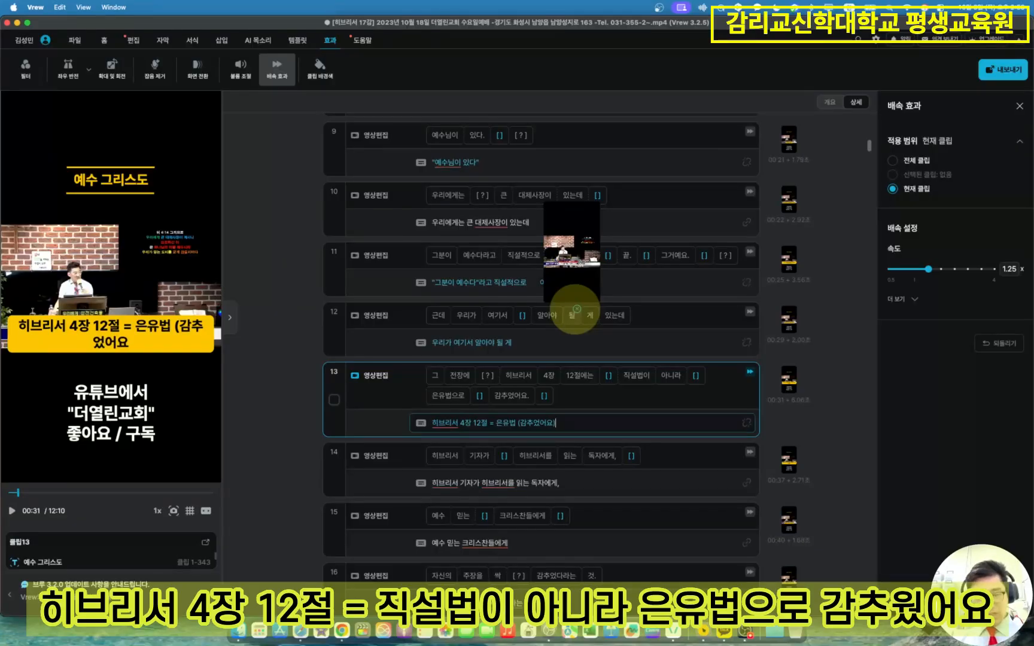
pyautogui.press('Tab')
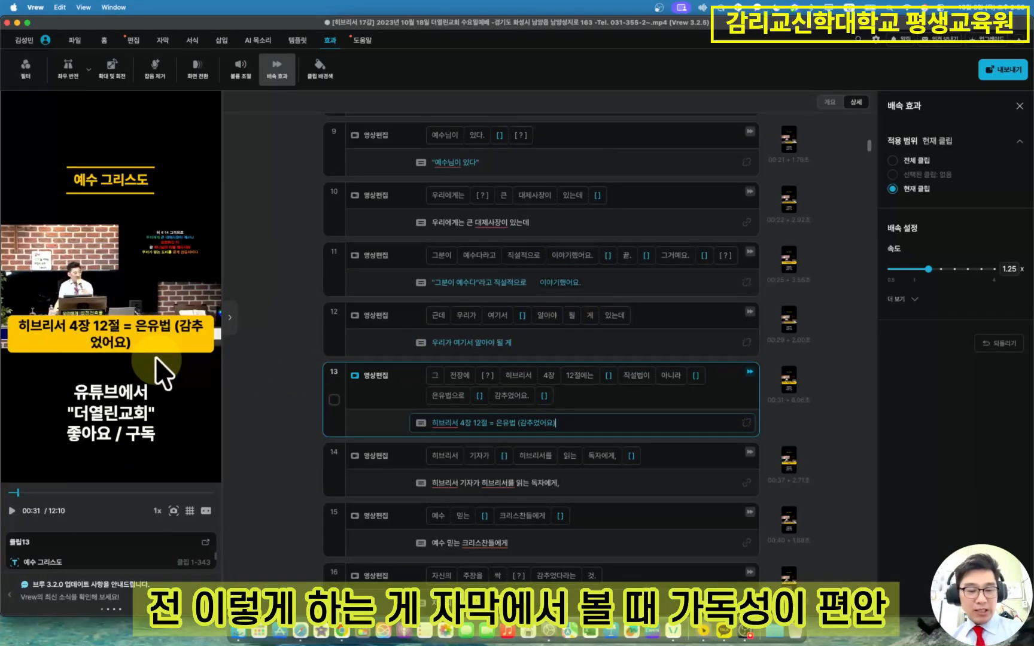
# - Play clip 14 and delete the opening 히브리서 기자가 from its caption, leaving 히브리서를 읽는 독자에게,
pyautogui.scroll(-3, 305, 356)
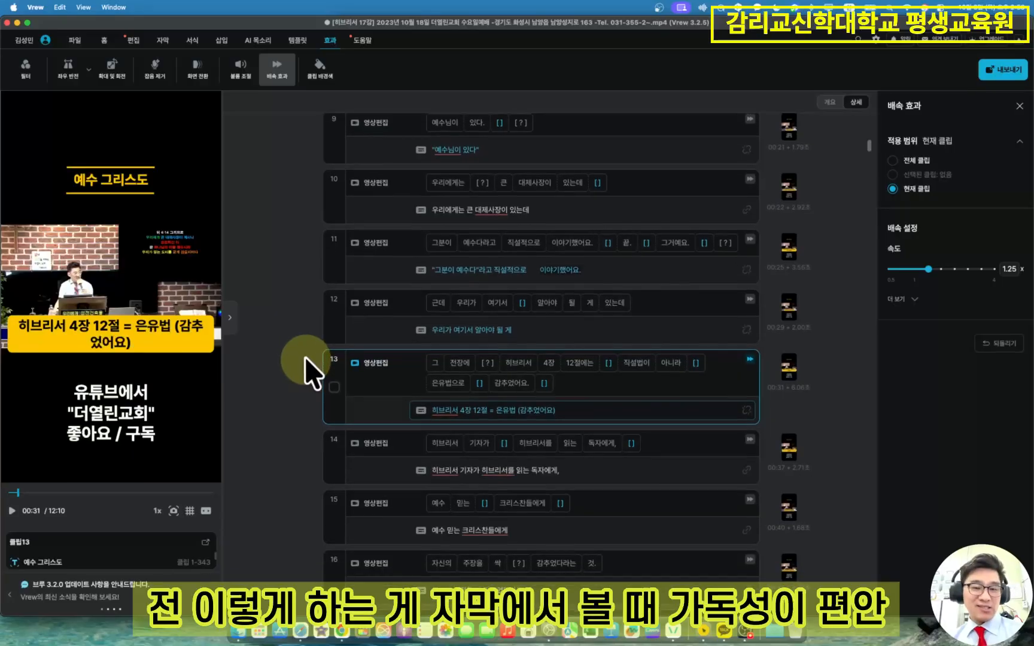
pyautogui.moveTo(523, 356); pyautogui.dragTo(529, 351)
pyautogui.press('Tab')
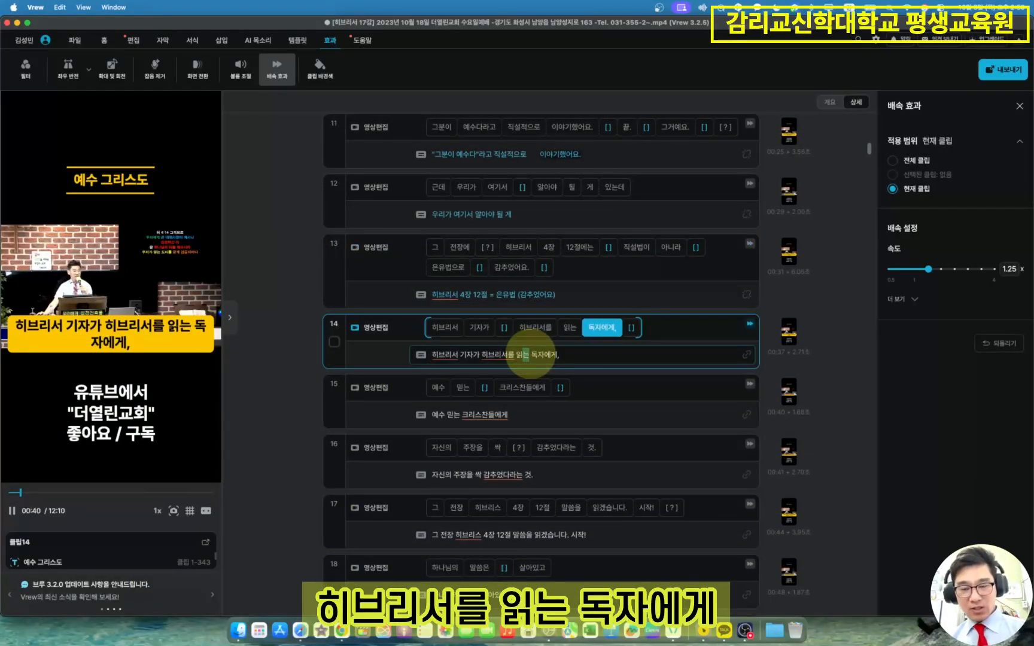
pyautogui.press('Tab')
pyautogui.press('BackSpace')
pyautogui.press('BackSpace')
pyautogui.press('BackSpace')
pyautogui.press('BackSpace')
pyautogui.press('BackSpace')
pyautogui.press('BackSpace')
pyautogui.press('BackSpace')
pyautogui.press('BackSpace')
pyautogui.press('BackSpace')
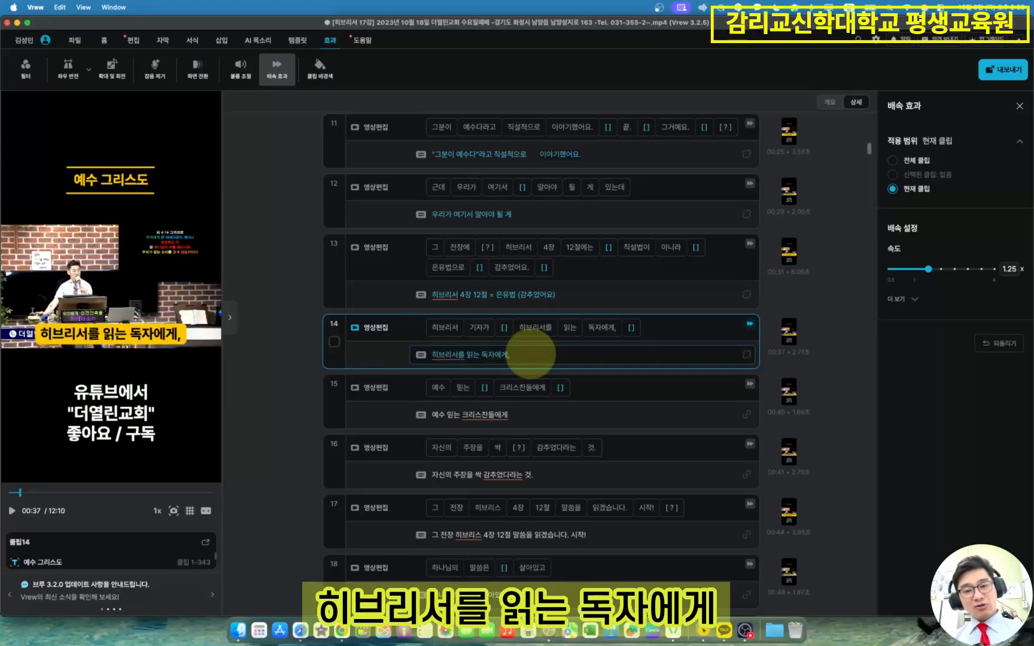
# - Play clips 14 and 15 to check their captions against the speech
pyautogui.press('Tab')
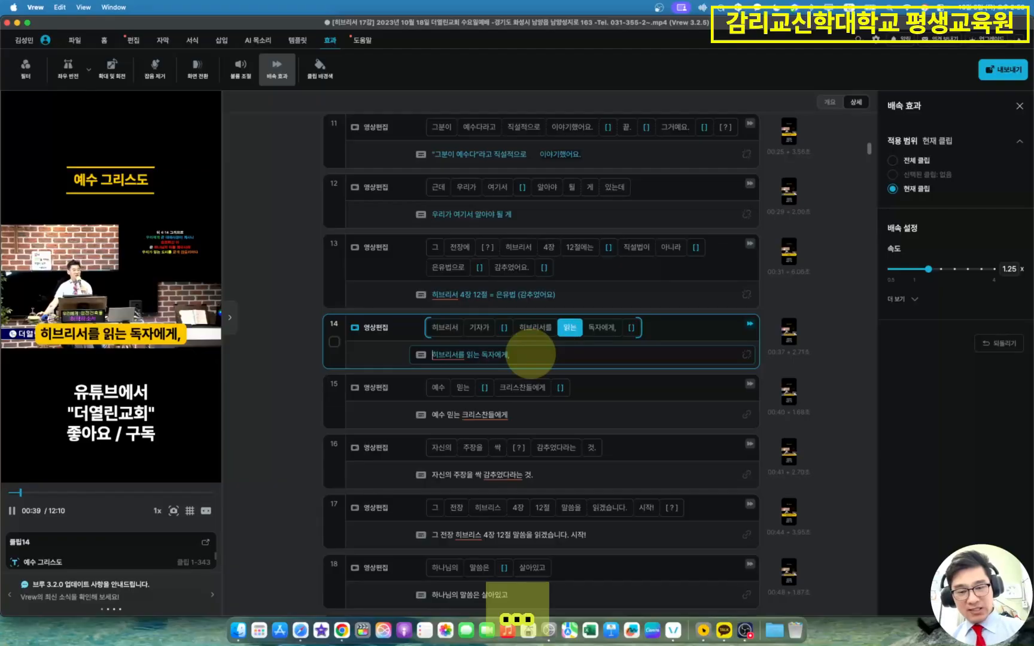
pyautogui.press('Tab')
pyautogui.press('Down')
pyautogui.press('Tab')
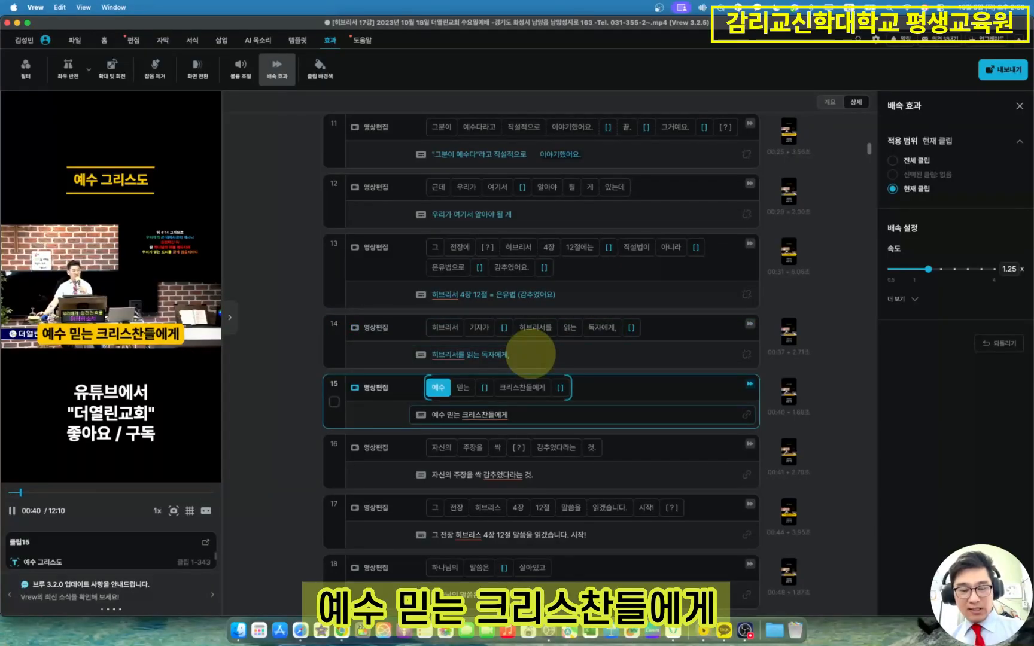
pyautogui.press('Tab')
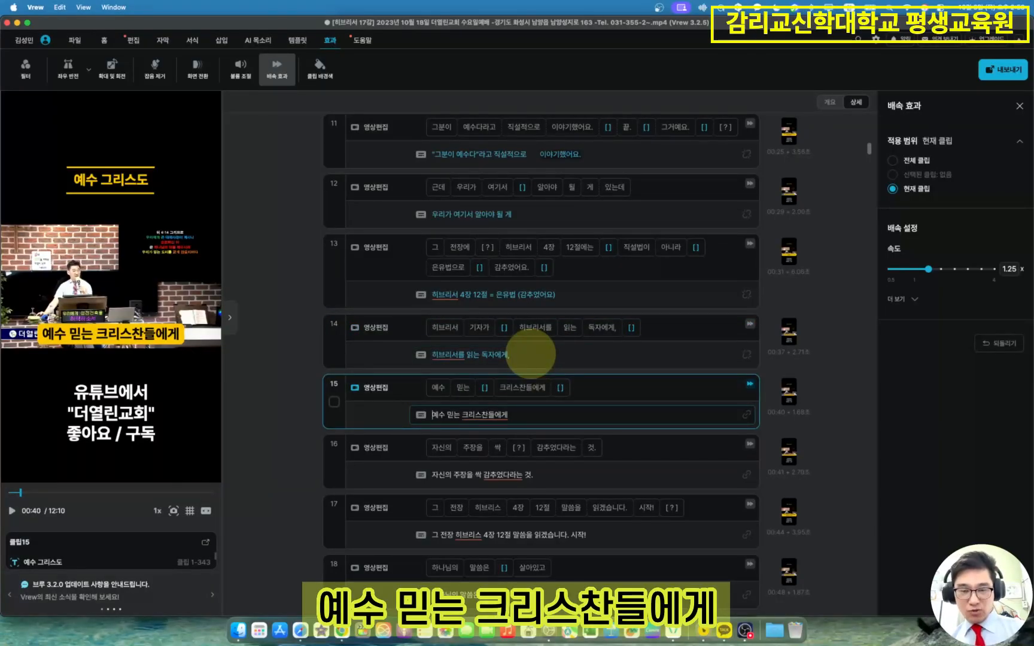
# - Play clip 16 and shorten its caption to 자신의 주장을 감추었다, removing 싹 and the ending 라는 것
pyautogui.press('Down')
pyautogui.press('Tab')
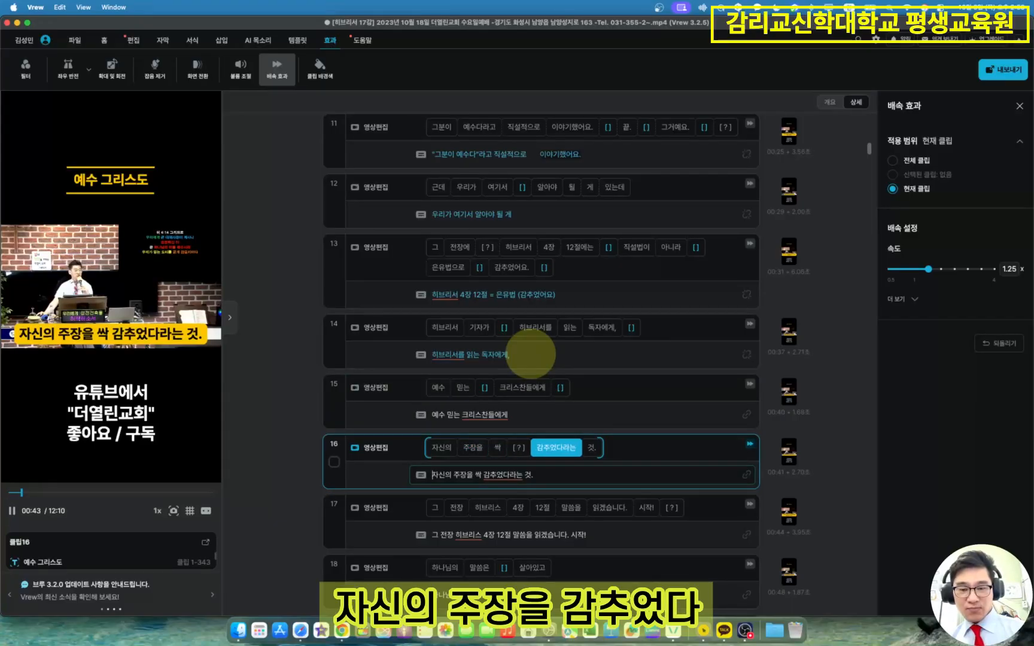
pyautogui.press('Tab')
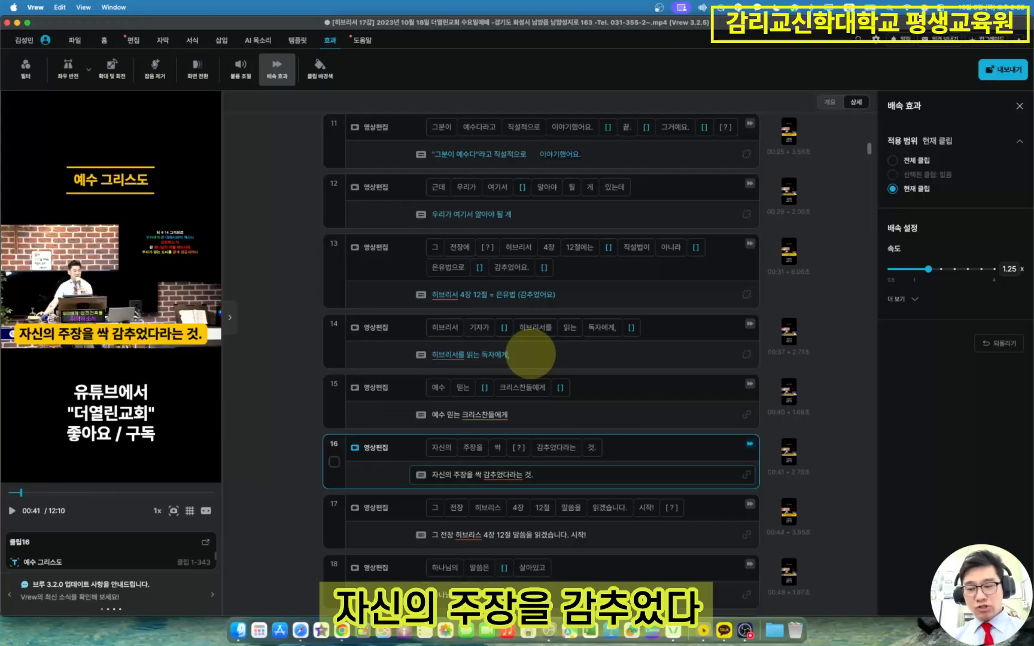
pyautogui.press('BackSpace')
pyautogui.press('BackSpace')
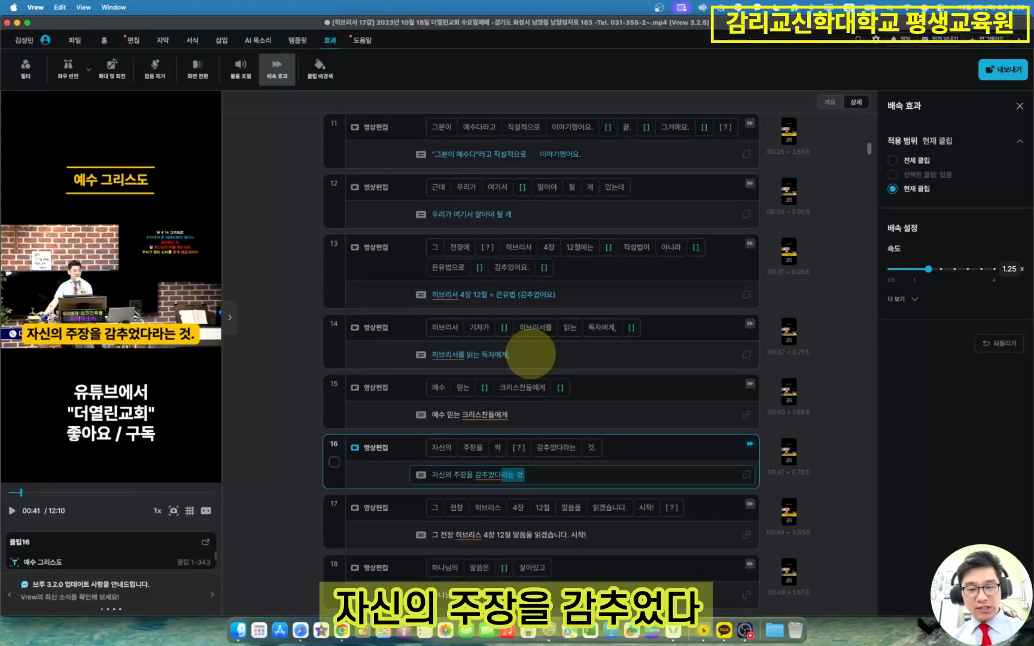
pyautogui.press('Tab')
pyautogui.press('Delete')
pyautogui.press('Delete')
pyautogui.press('Delete')
pyautogui.press('Delete')
pyautogui.press('Delete')
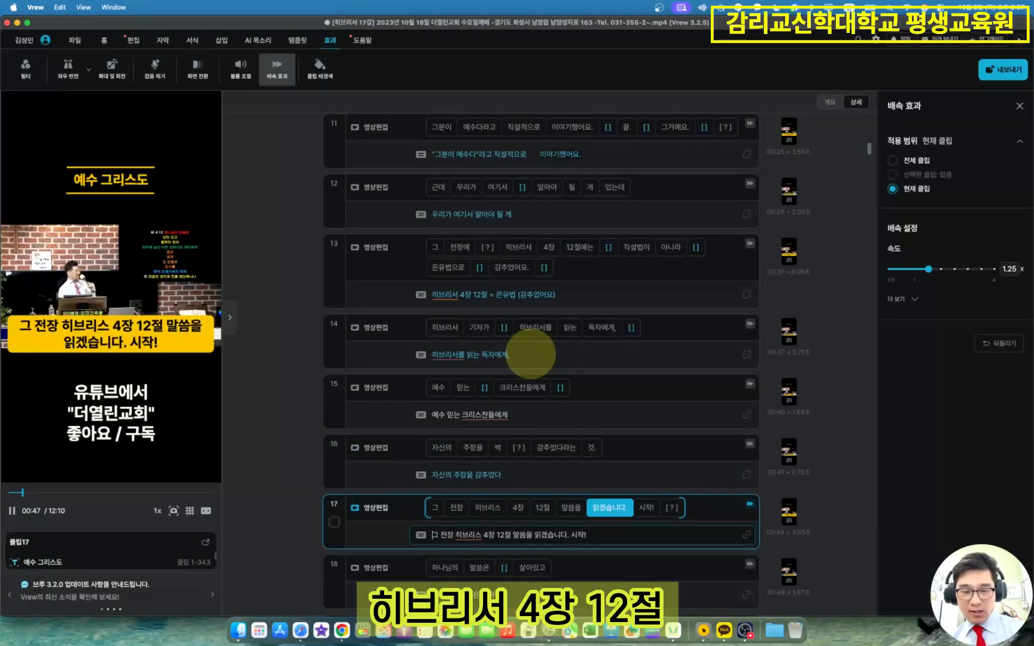
# - Stop playback of clip 17 and delete the opening 그 전장 from its caption
pyautogui.press('Tab')
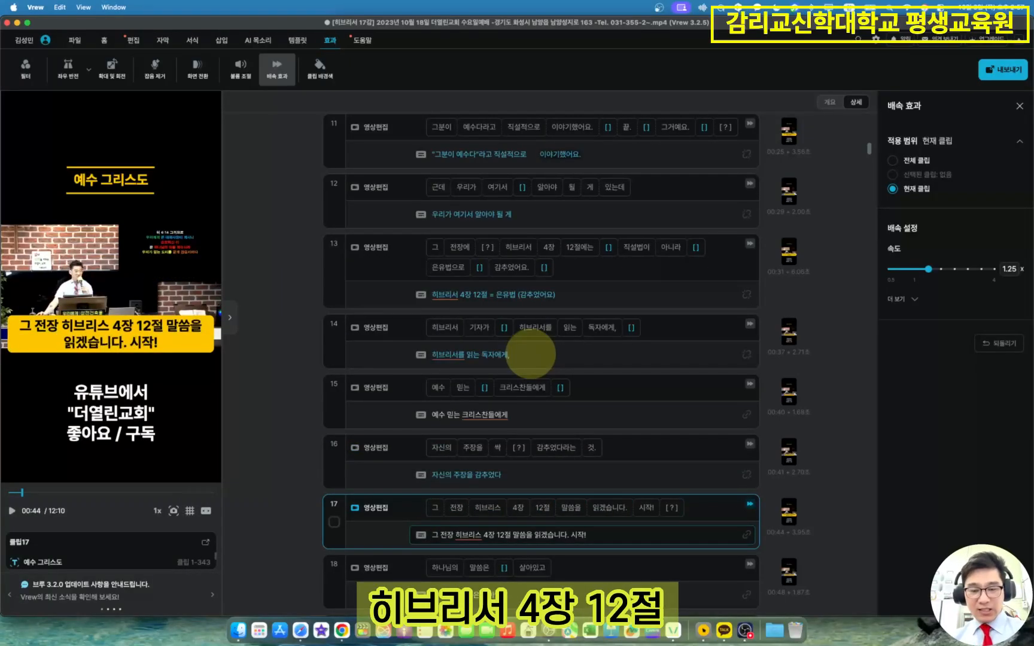
pyautogui.press('BackSpace')
pyautogui.press('BackSpace')
pyautogui.press('BackSpace')
pyautogui.press('BackSpace')
pyautogui.press('BackSpace')
# - Correct 히브리스 to 히브리서 in clip 17's caption
pyautogui.press('Right')
pyautogui.press('Right')
pyautogui.press('Right')
pyautogui.press('Right')
pyautogui.press('BackSpace')
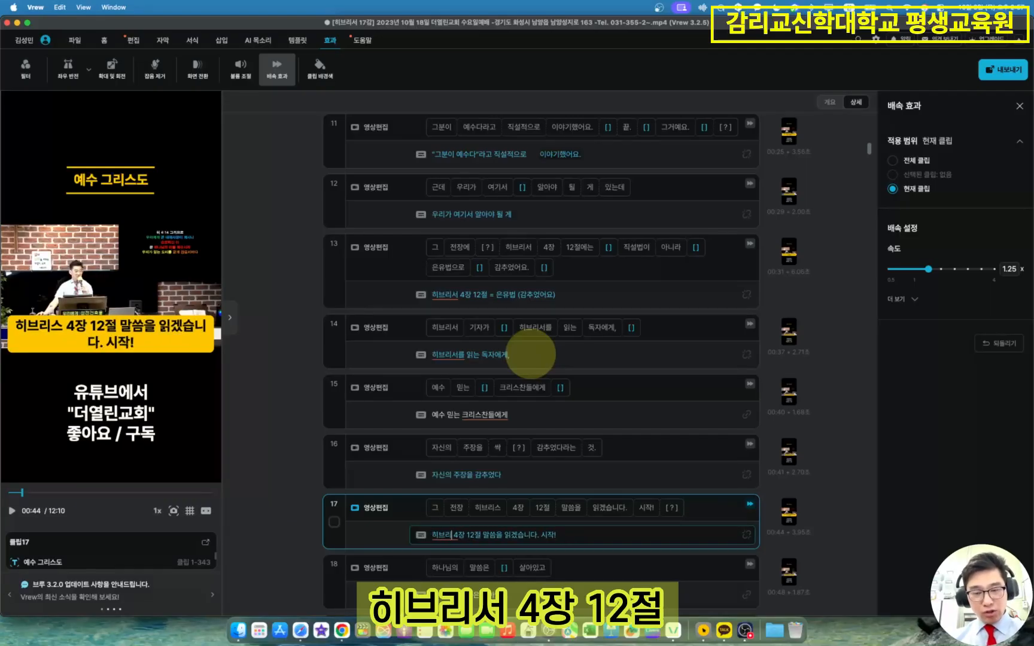
pyautogui.write('ㅅ')
pyautogui.press('Right')
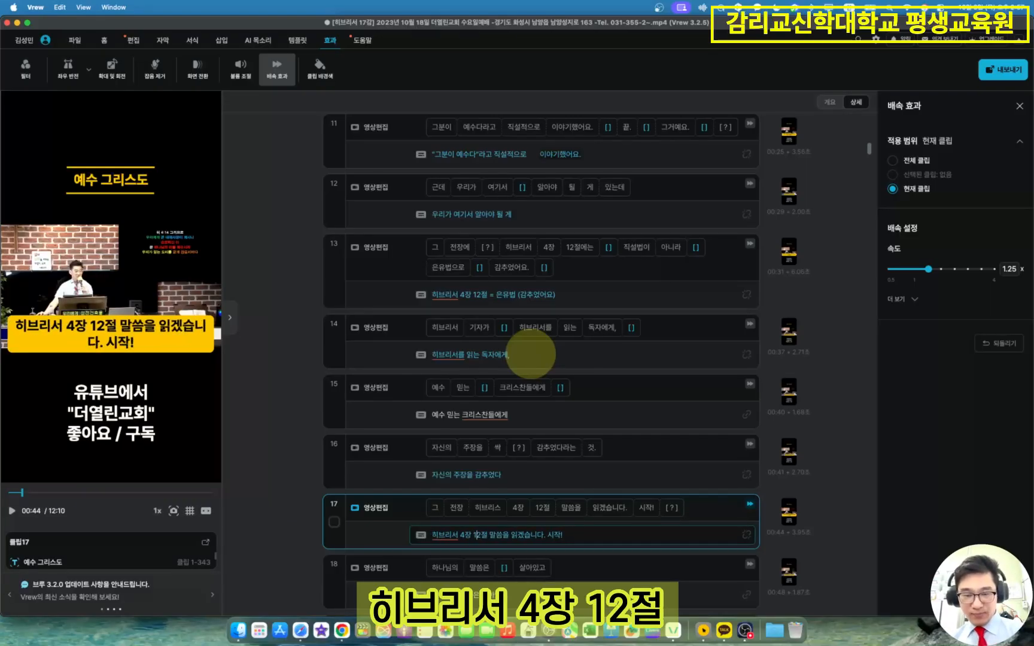
# - Delete everything after 12절 in clip 17's caption, leaving 히브리서 4장 12절, and play the clip
pyautogui.press('shift+super+Right')
pyautogui.press('BackSpace')
pyautogui.press('Tab')
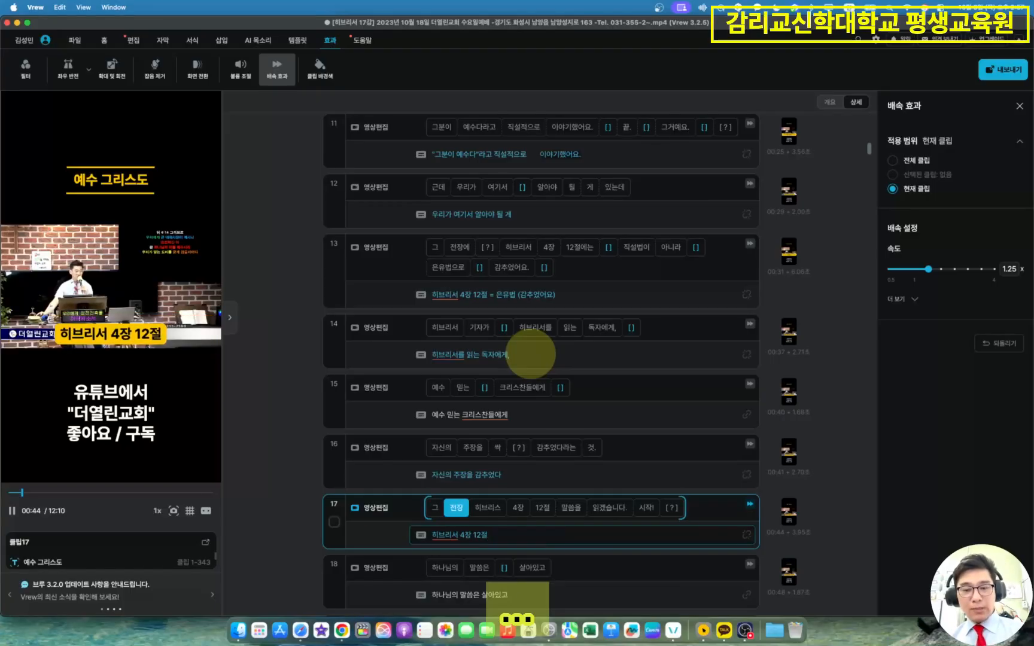
pyautogui.scroll(-5, 526, 352)
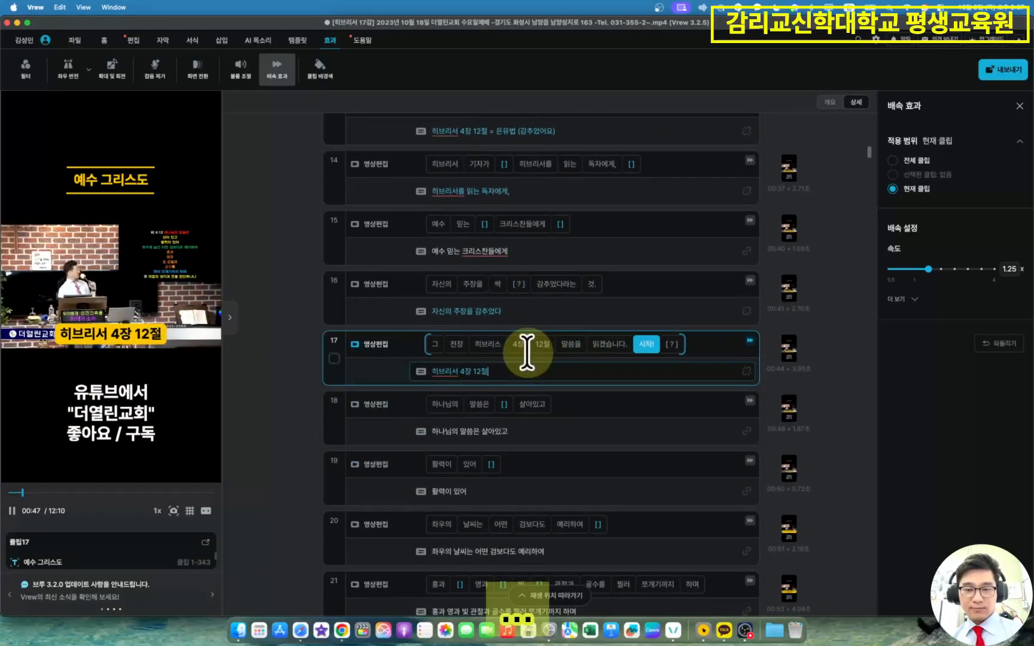
pyautogui.press('Tab')
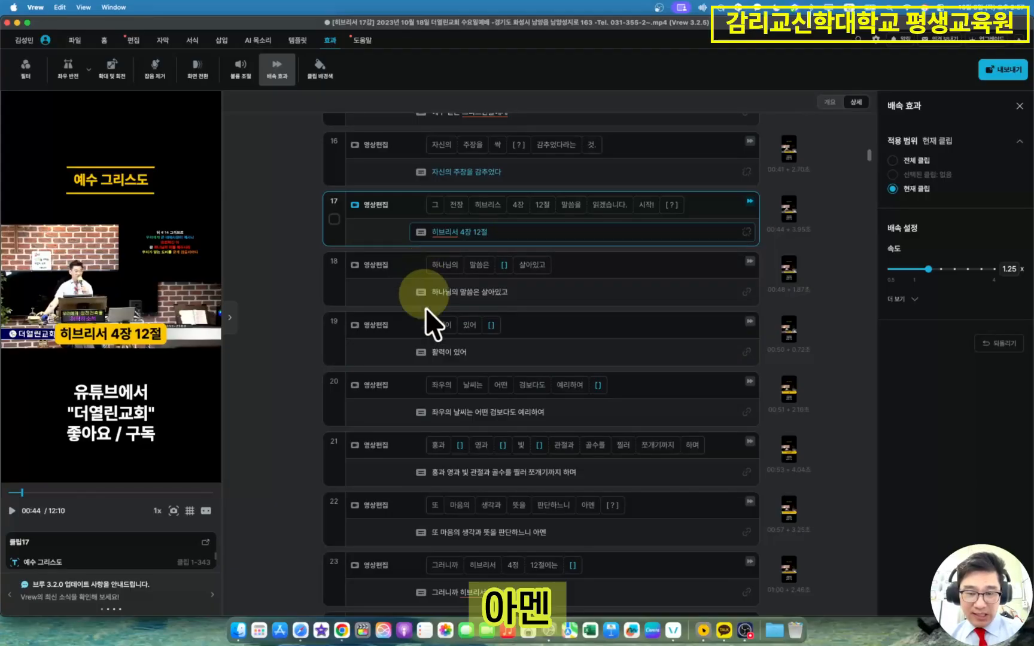
# - Split 아멘 off the end of clip 22 into its own clip, and merge clips 18 to 22 into one
pyautogui.click(578, 504)
pyautogui.press('Return')
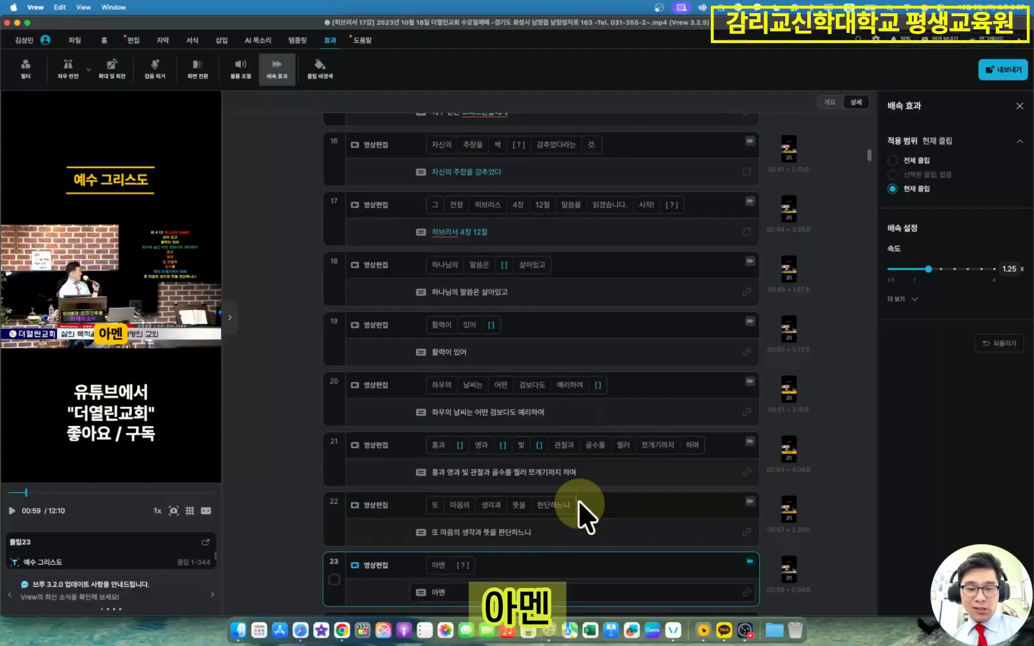
pyautogui.click(334, 278)
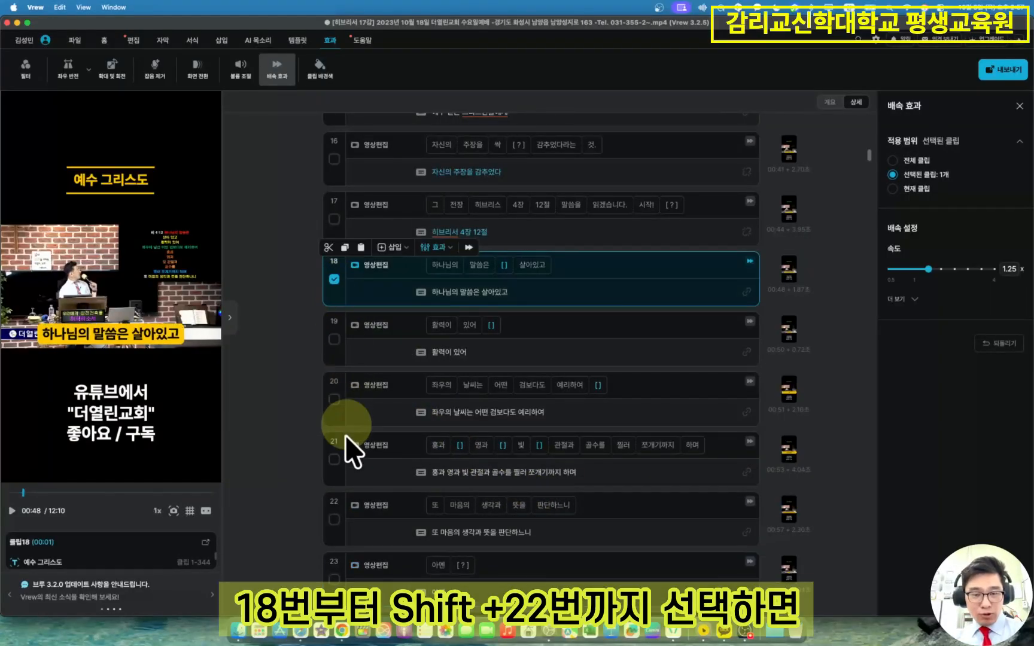
pyautogui.keyDown('shift'); pyautogui.click(335, 519); pyautogui.keyUp('shift')
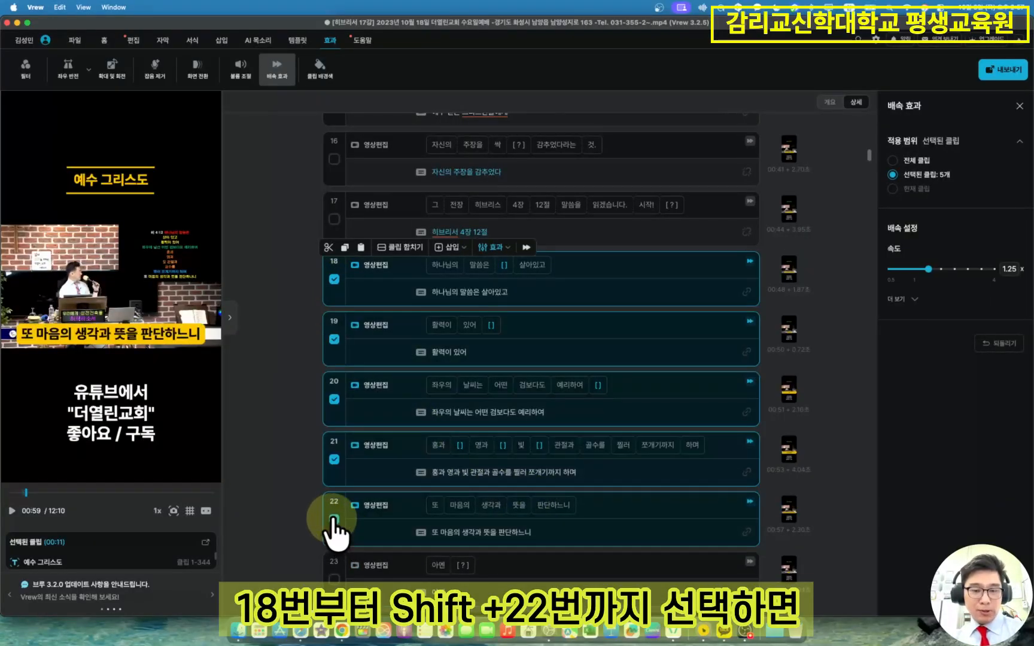
pyautogui.hotkey('ctrl', 'e')
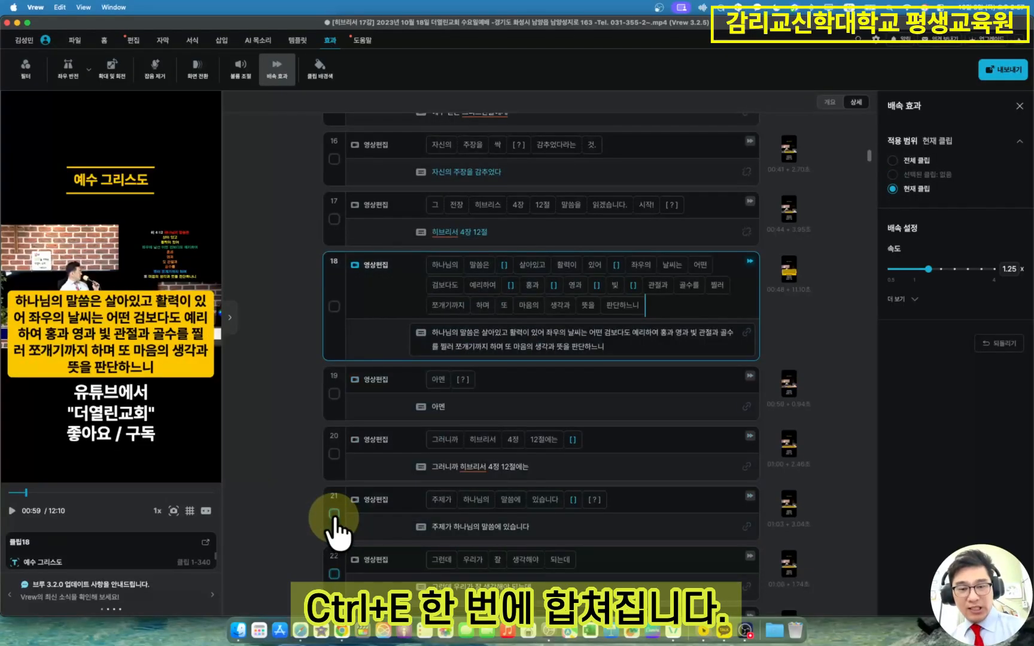
# - Switch to the Bible page in Chrome and copy the full text of verse 12, Hebrews 4:12
pyautogui.click(606, 310)
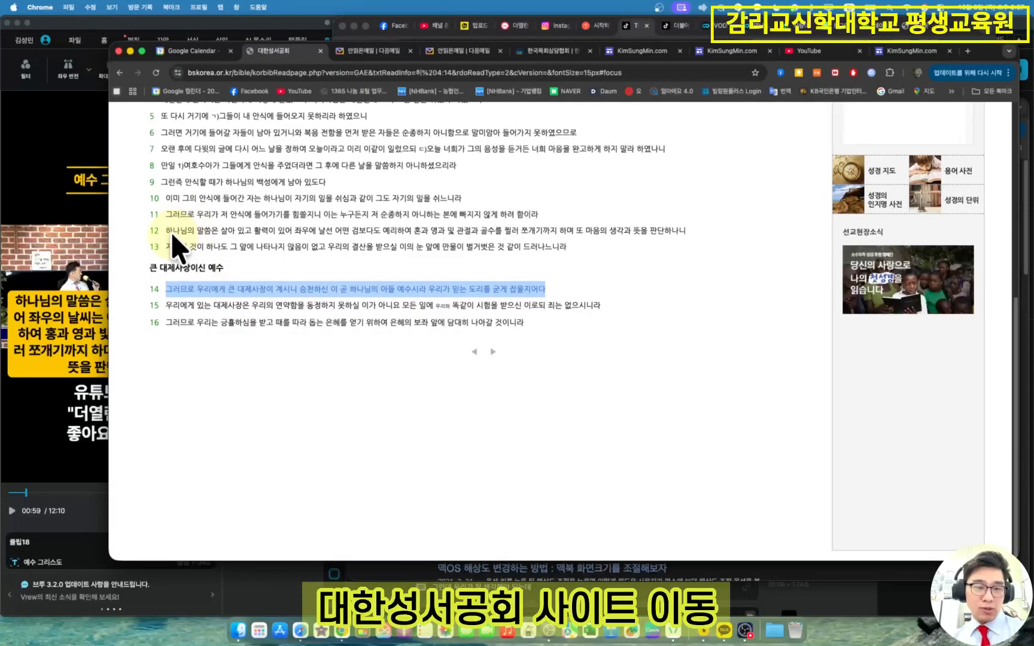
pyautogui.moveTo(168, 230); pyautogui.dragTo(443, 231)
pyautogui.moveTo(154, 222); pyautogui.dragTo(612, 259)
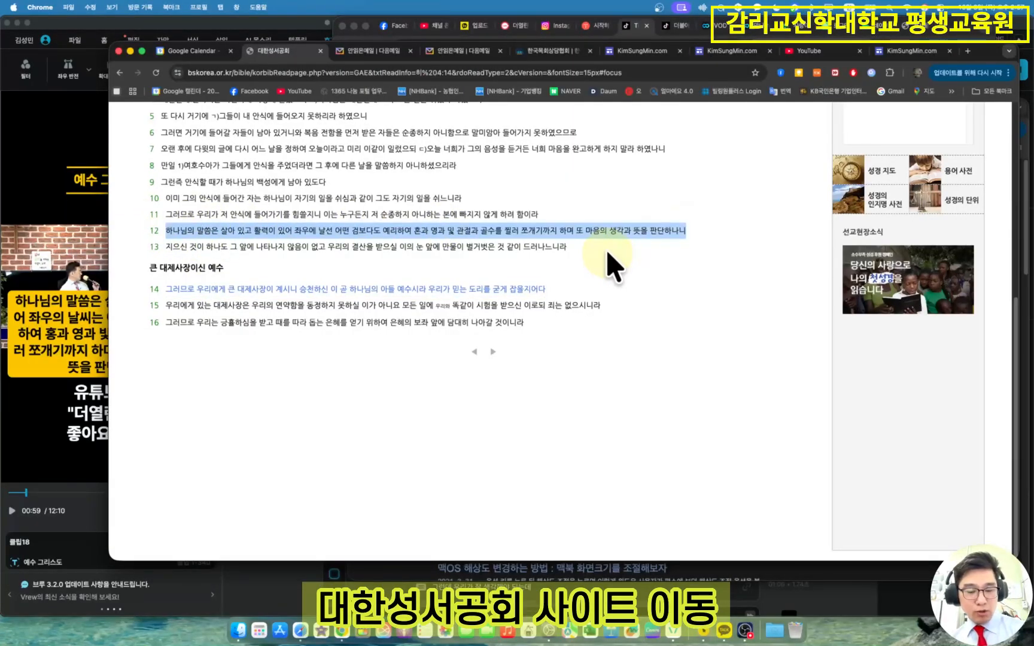
pyautogui.press('super+c')
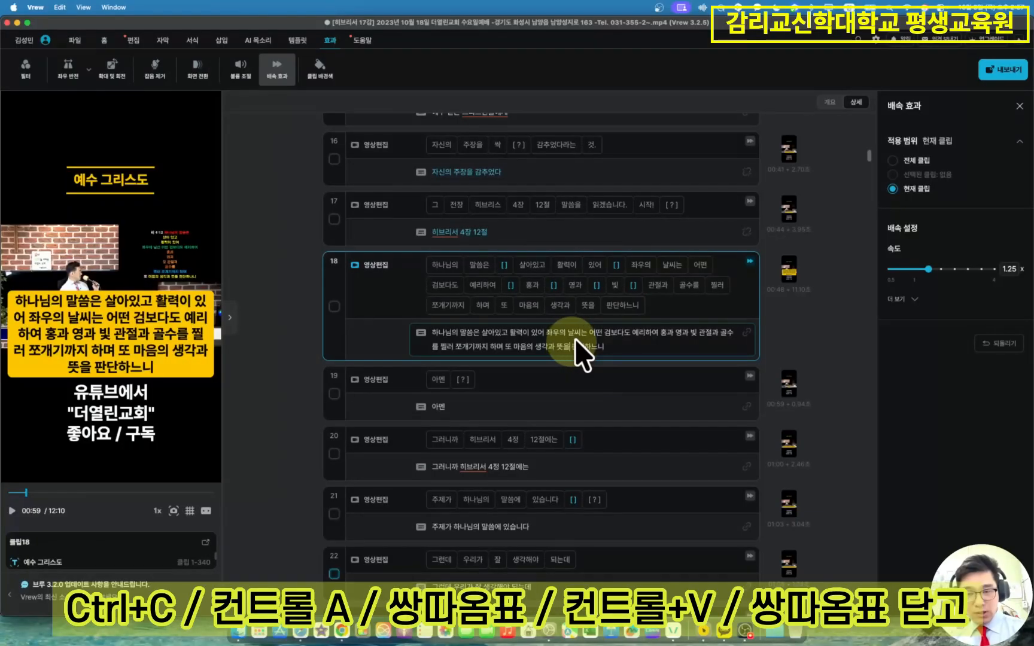
# - Return to Vrew and replace clip 18's whole caption with the copied verse, enclosed in double quotation marks
pyautogui.press('super+a')
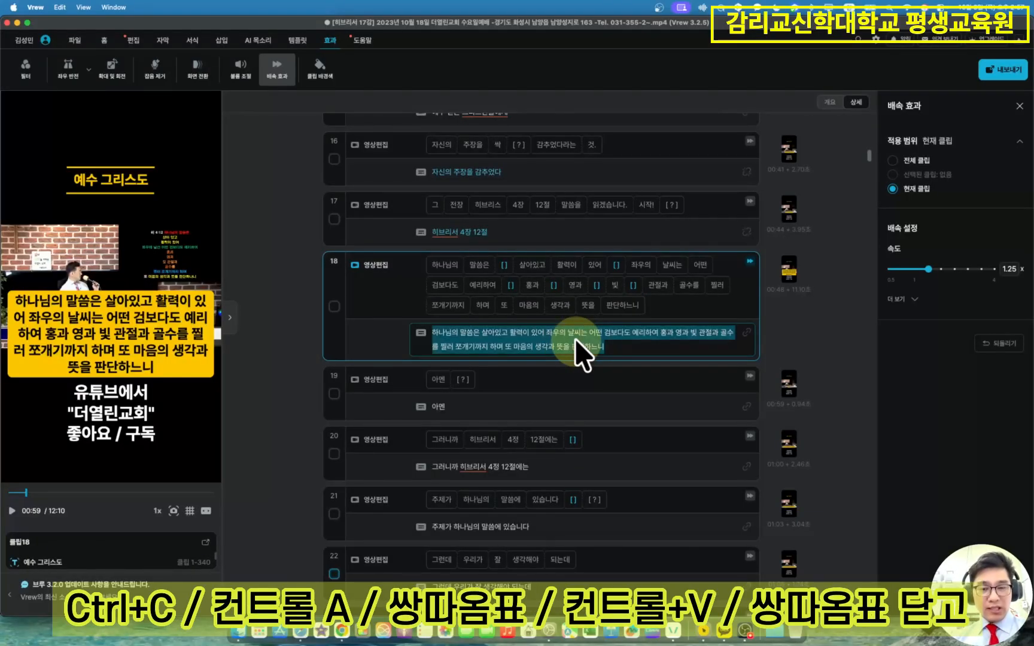
pyautogui.write('"')
pyautogui.press('super+v')
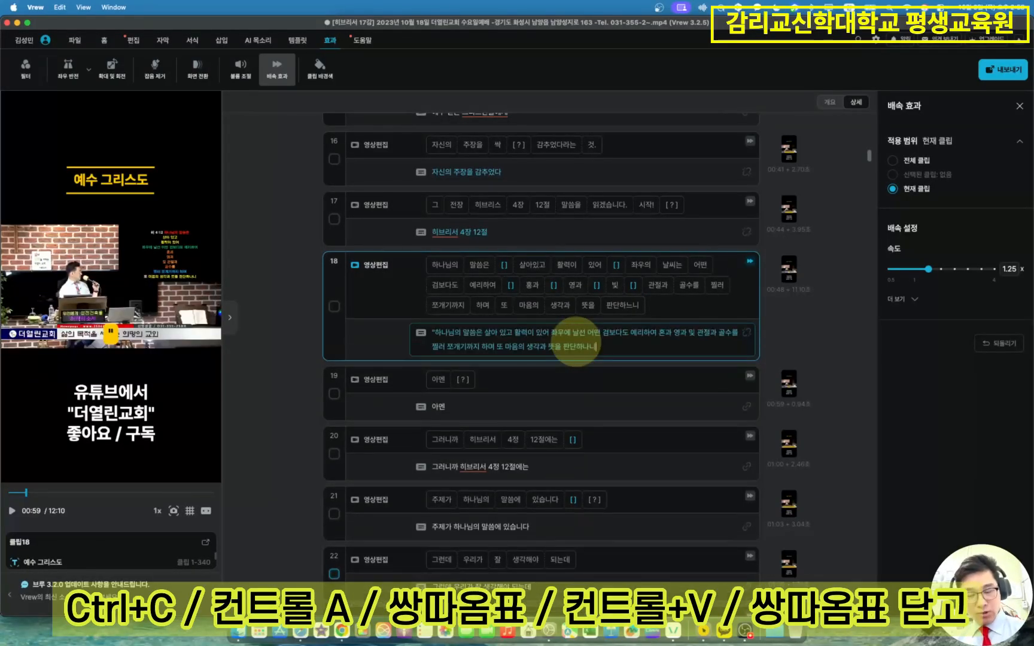
pyautogui.write('"')
# - Play clip 18, pause after 예리하여, and split the clip right before the word 홍과
pyautogui.click(409, 296)
pyautogui.press('space')
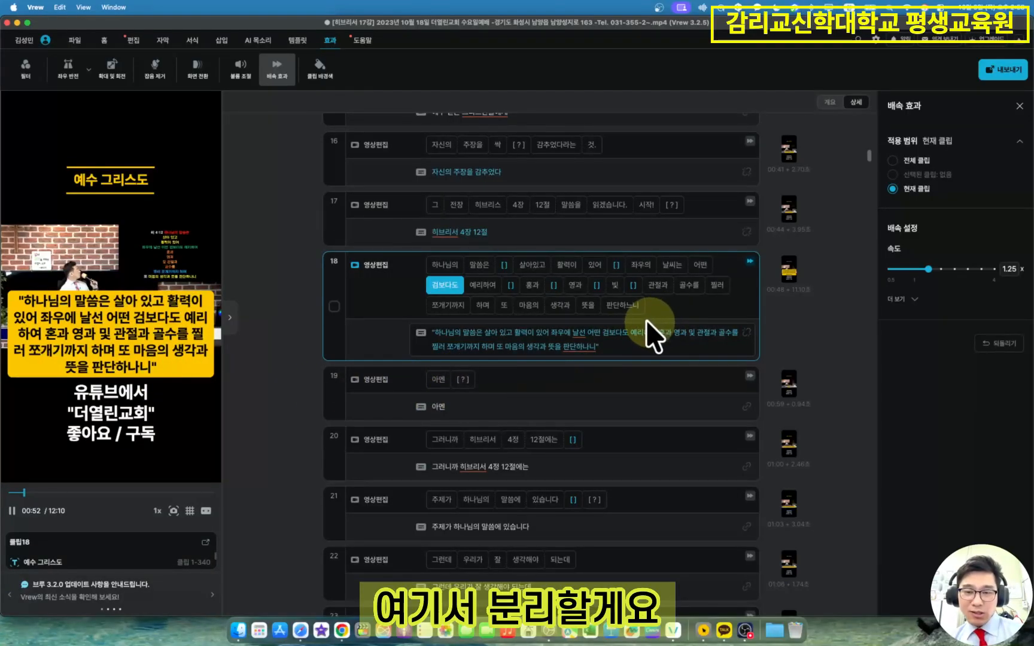
pyautogui.click(524, 285)
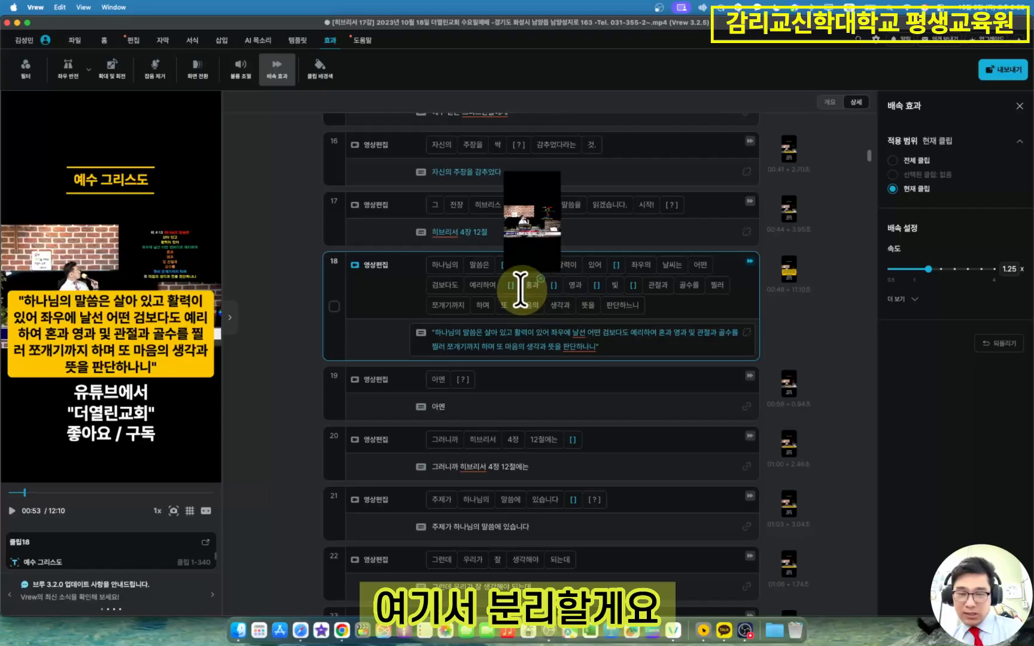
pyautogui.press('Return')
# - Play the split verse clips from clip 18 and pause playback in clip 21
pyautogui.click(409, 273)
pyautogui.press('space')
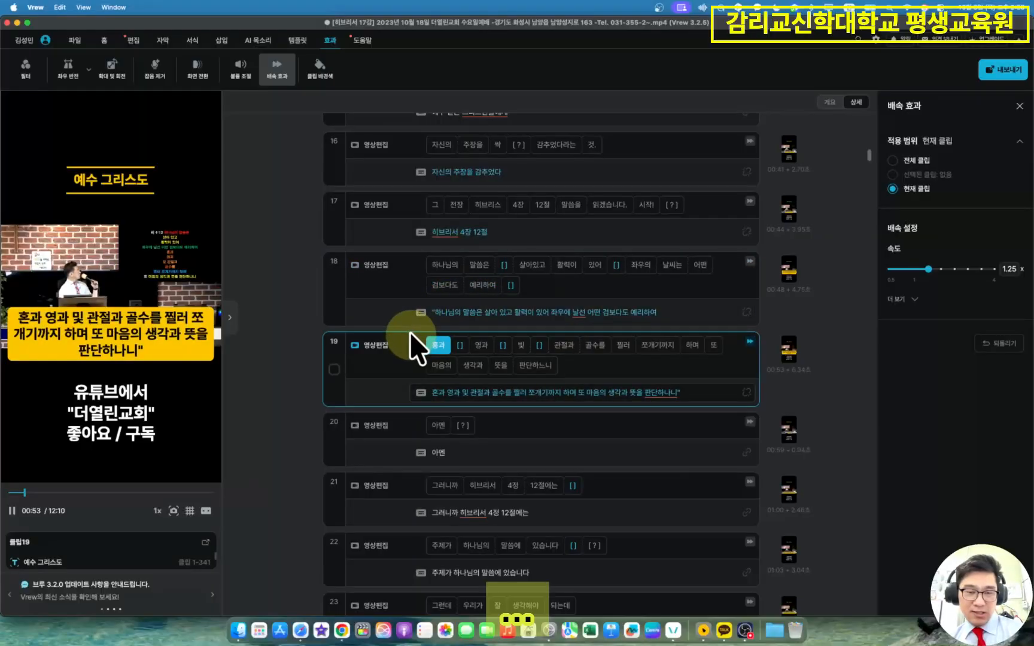
pyautogui.scroll(-3, 413, 328)
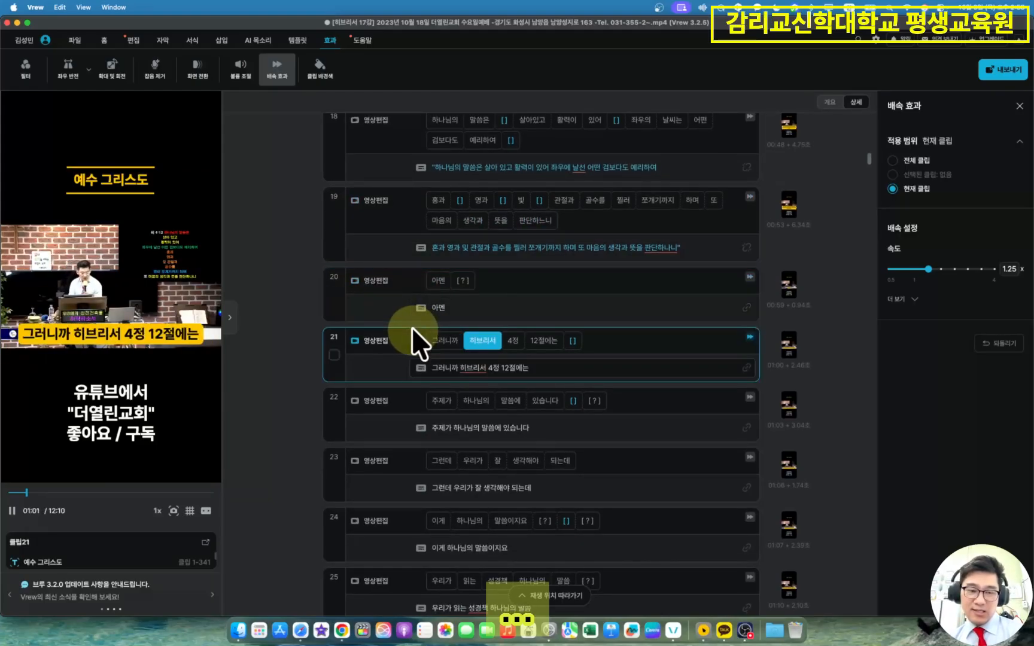
pyautogui.press('space')
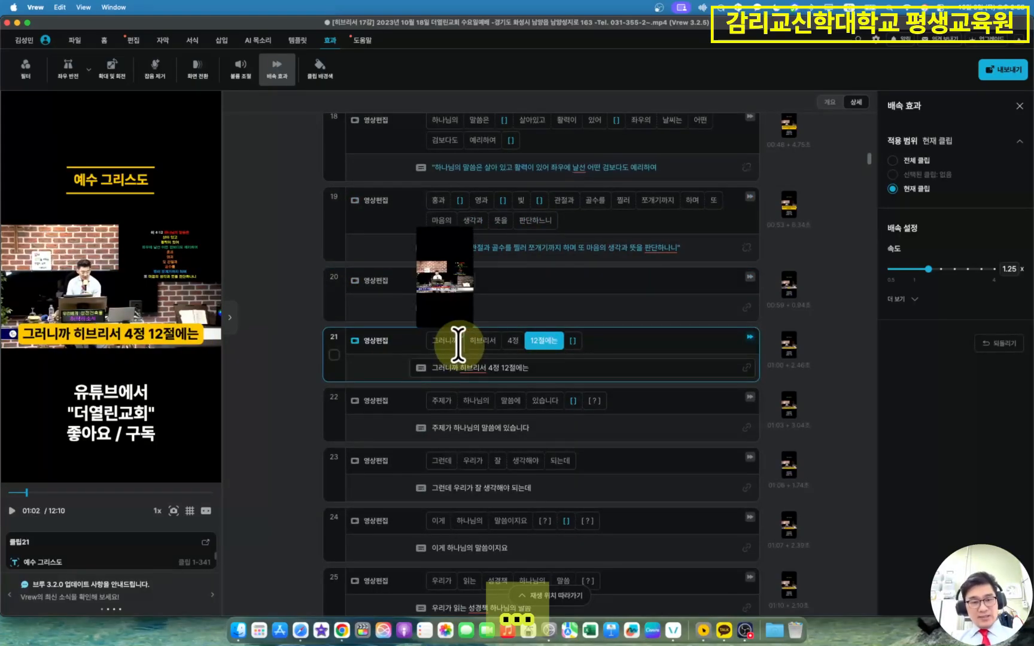
# - Go back to clip 7, play from there, and pause at the start of clip 9
pyautogui.scroll(3, 459, 323)
pyautogui.scroll(7, 475, 315)
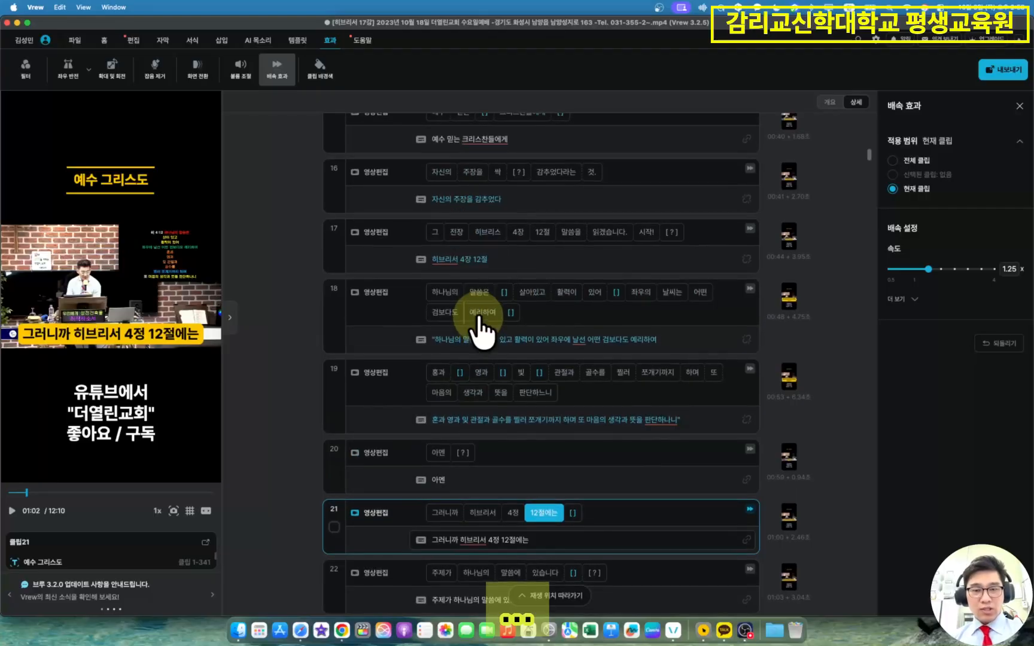
pyautogui.scroll(4, 481, 318)
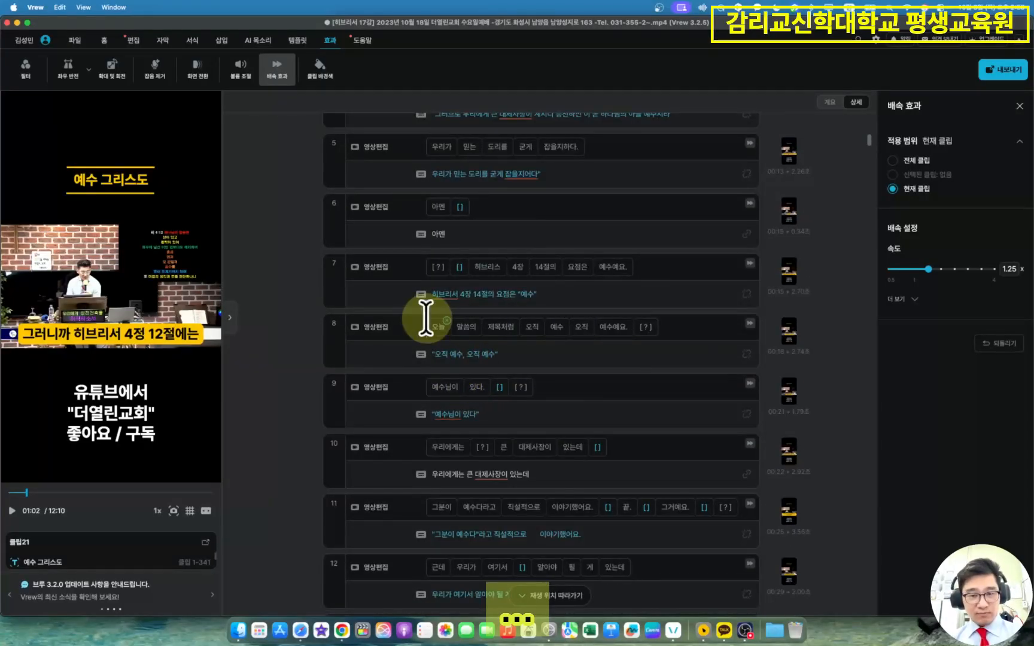
pyautogui.click(406, 267)
pyautogui.press('space')
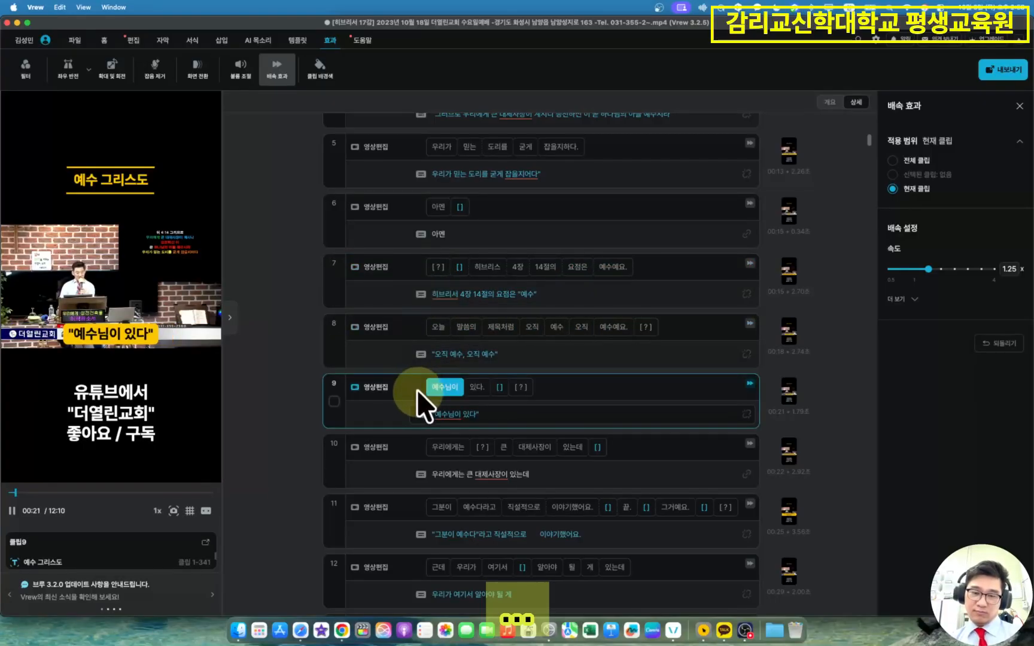
pyautogui.press('space')
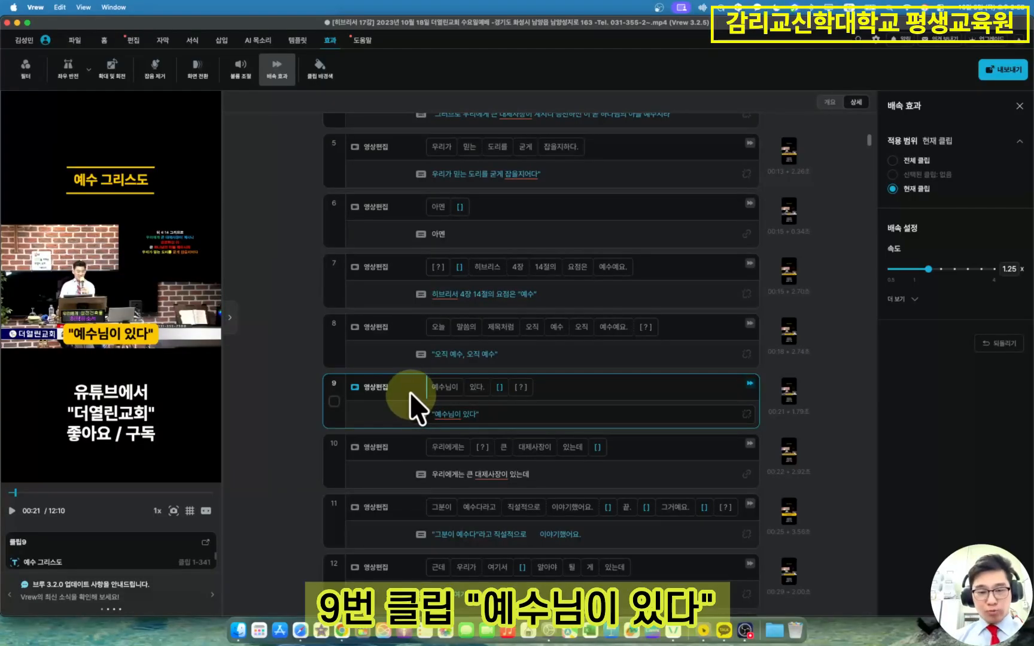
# - Insert a design text into clip 9 using the outlined 내용을 입력하세요 style from the basic designs
pyautogui.scroll(-2, 409, 390)
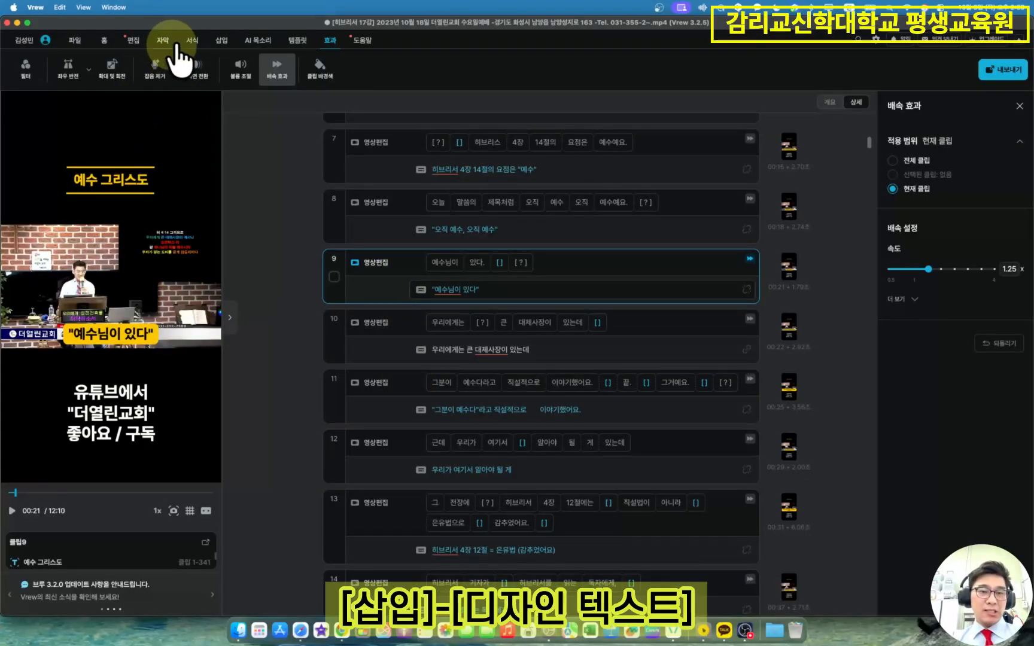
pyautogui.click(215, 43)
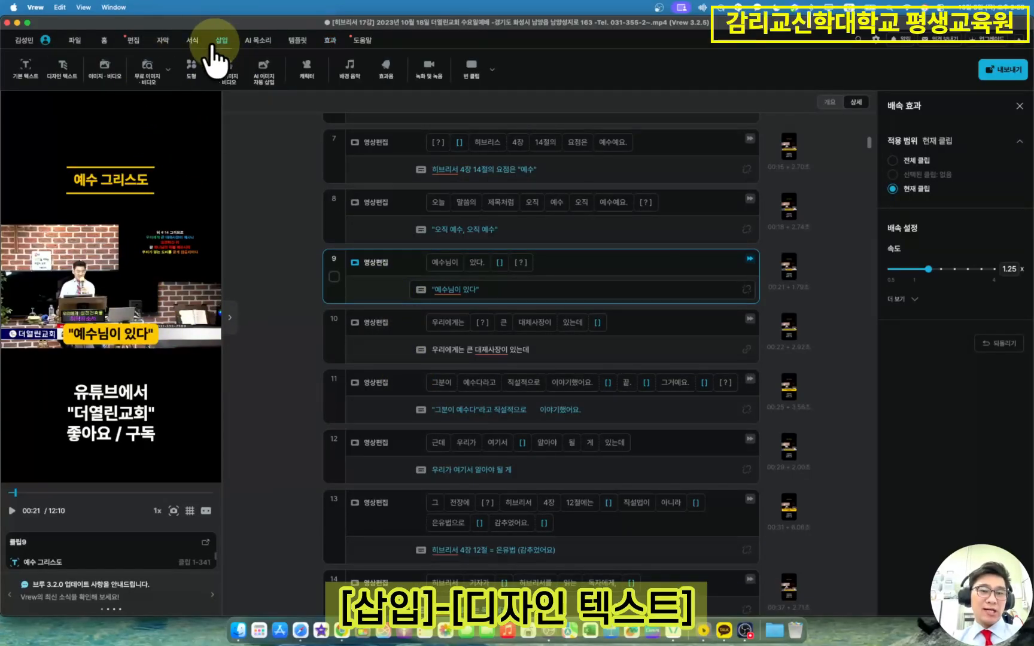
pyautogui.click(63, 72)
pyautogui.scroll(-10, 976, 377)
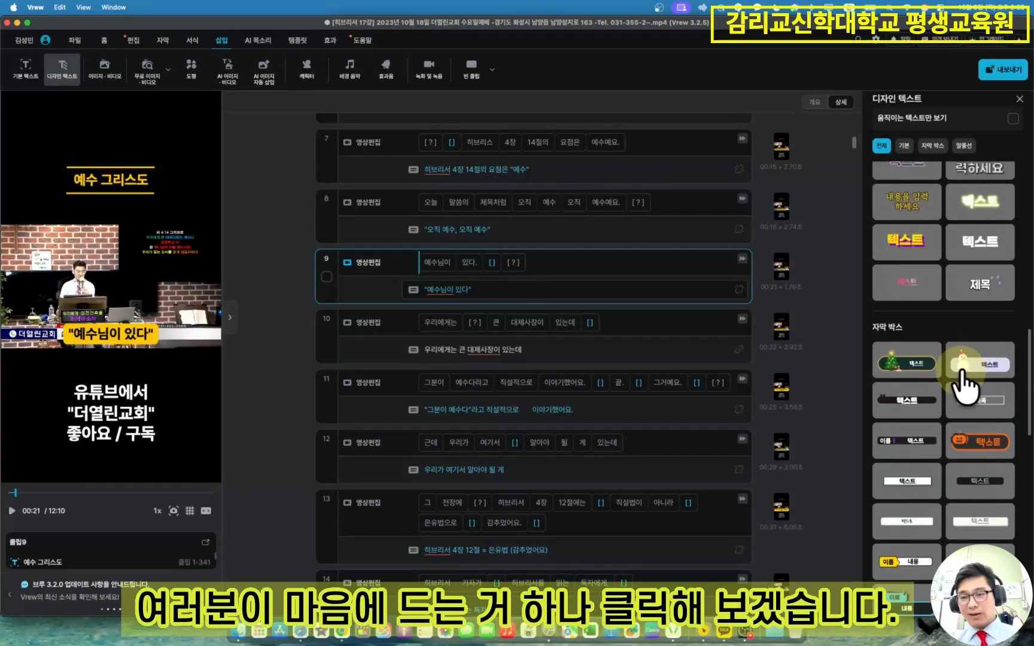
pyautogui.scroll(5, 988, 371)
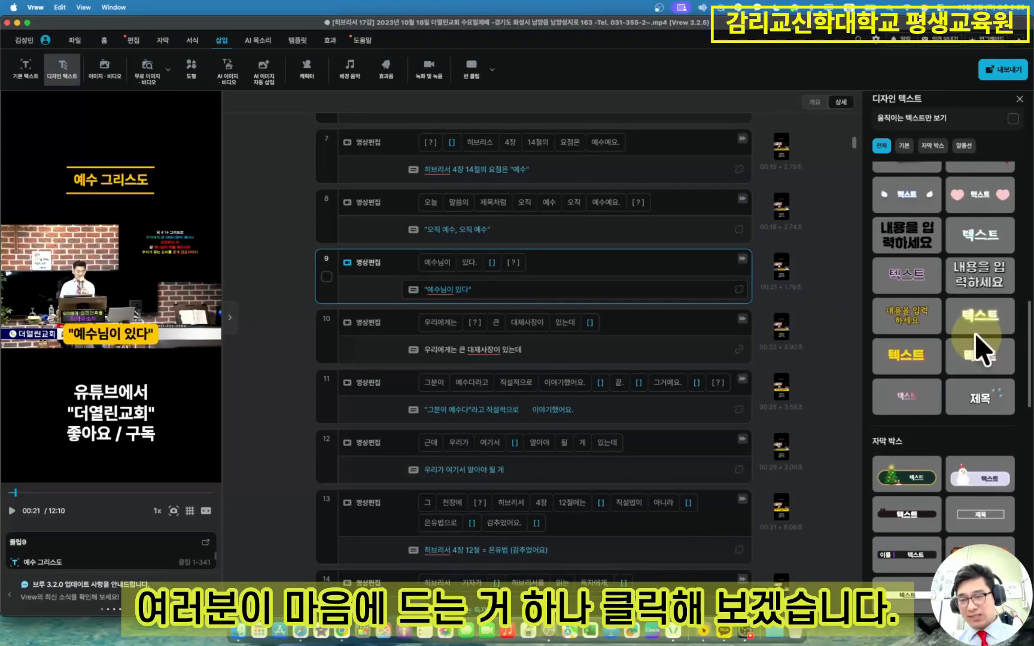
pyautogui.click(984, 286)
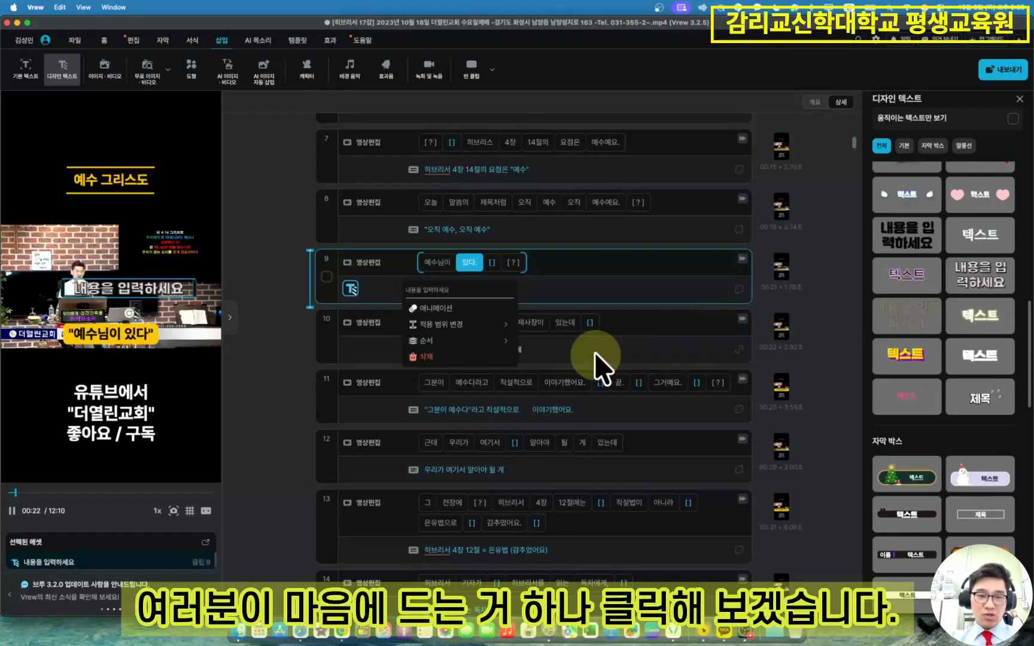
# - Replace the placeholder wording of clip 9's design text with 예수님이 있다
pyautogui.click(152, 286)
pyautogui.hotkey('ctrl', 'a')
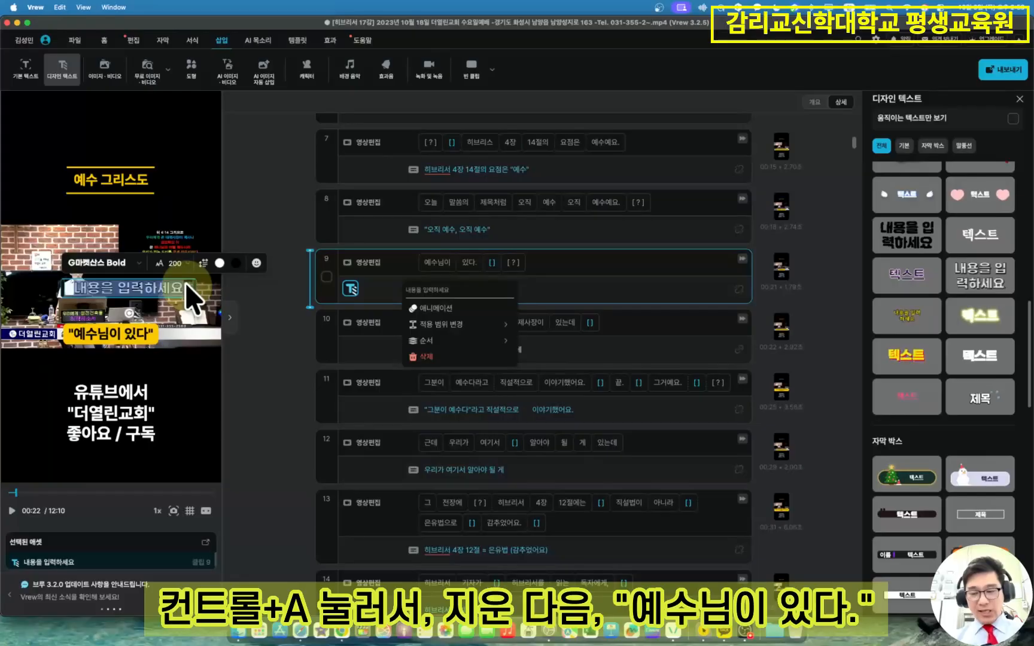
pyautogui.press('BackSpace')
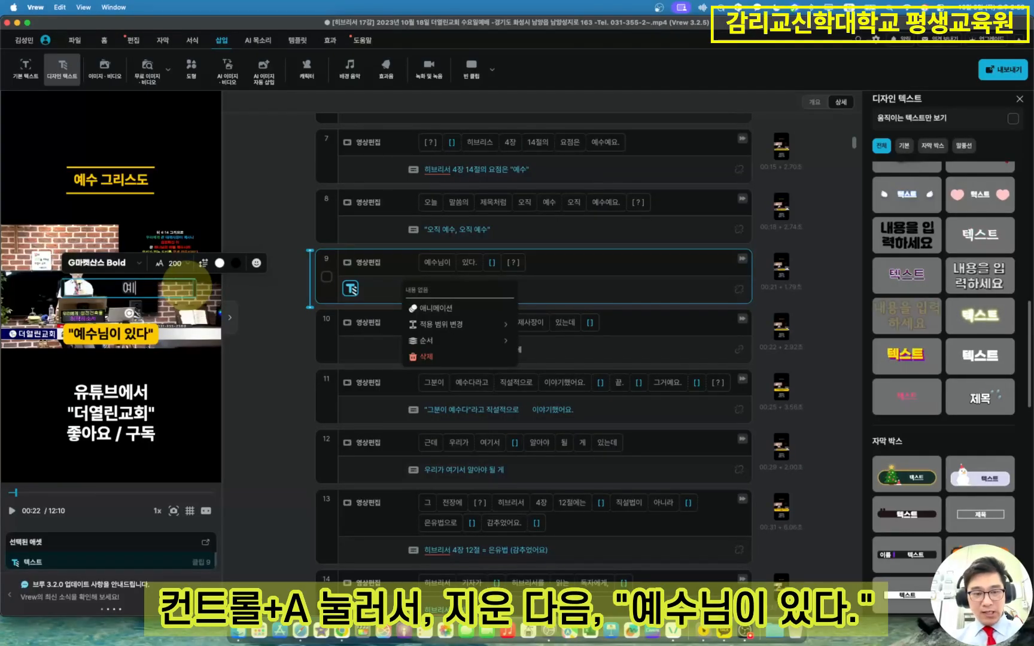
pyautogui.write('예수님이 있다')
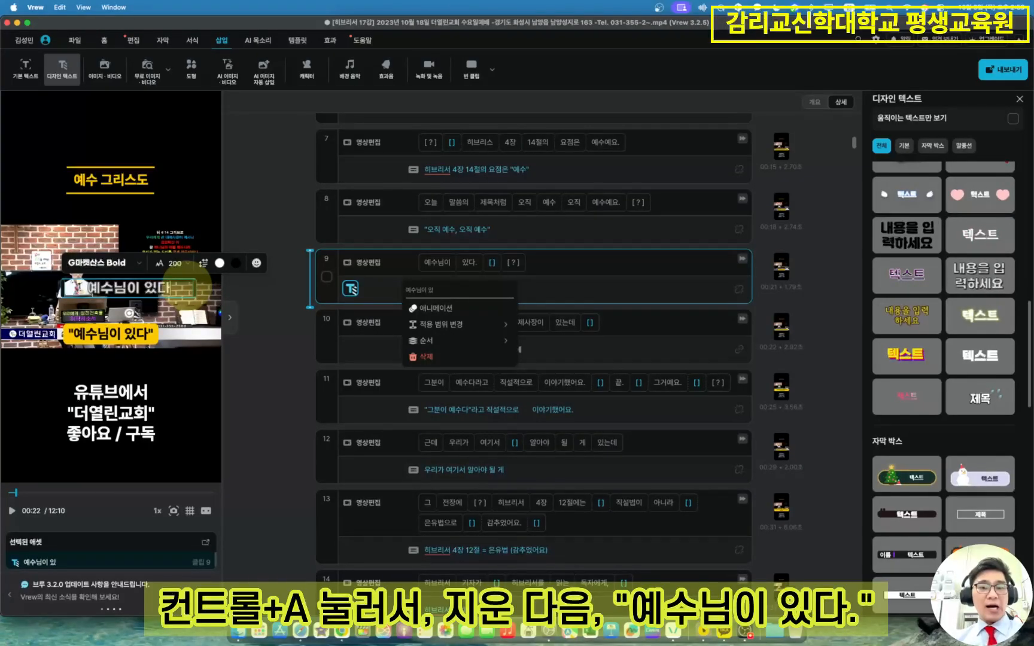
# - Set the font size of the 예수님이 있다 design text to 500
pyautogui.click(189, 266)
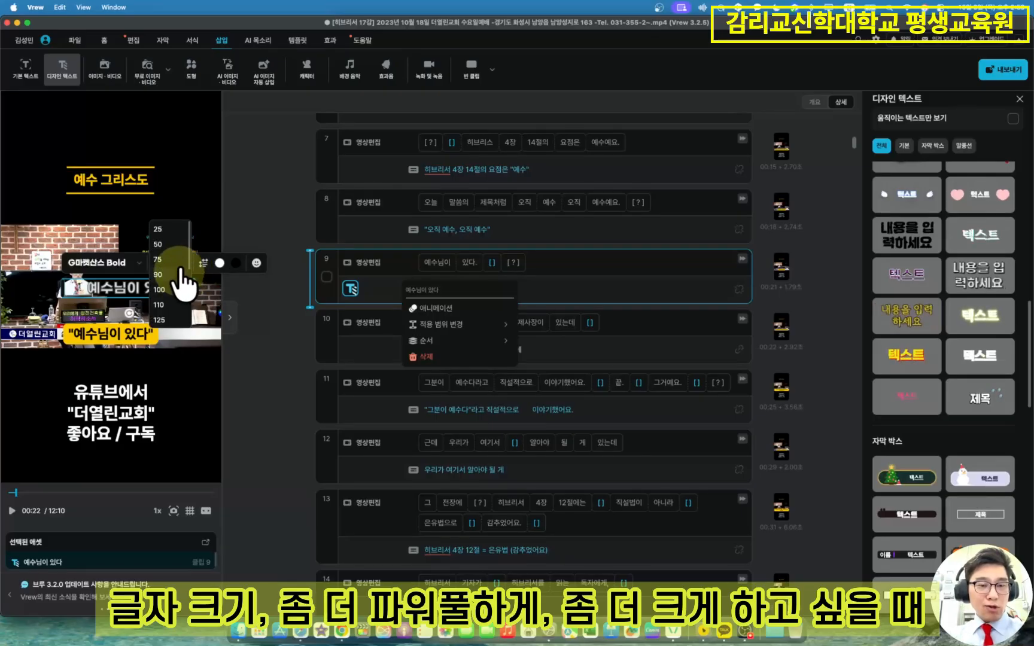
pyautogui.scroll(-5, 143, 268)
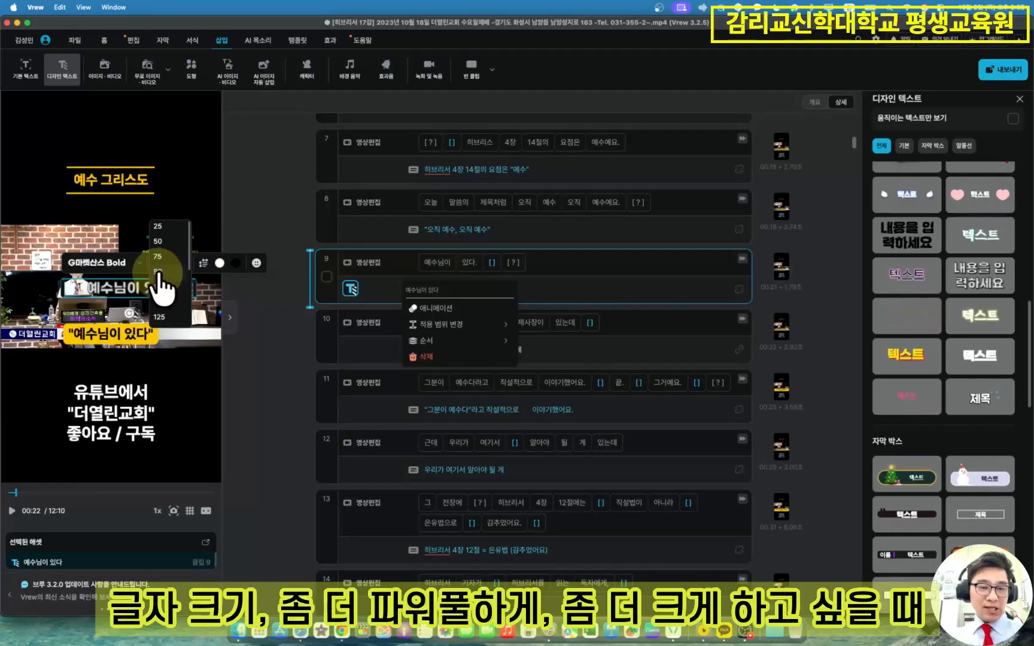
pyautogui.click(166, 316)
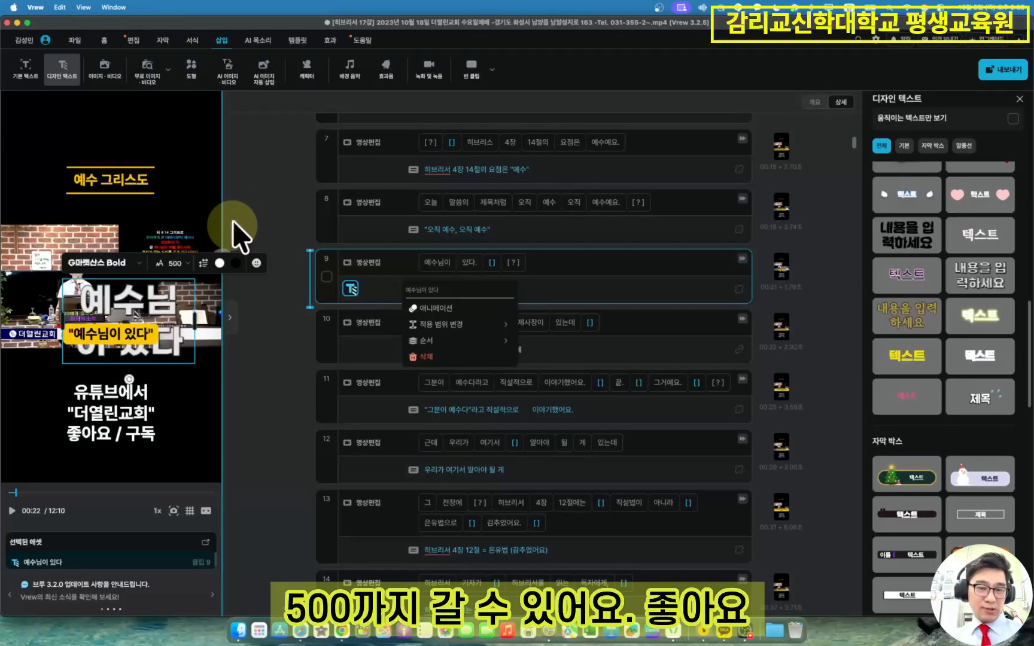
# - Check the font choices, keep G마켓산스 Bold, and color the 예수님이 있다 design text red
pyautogui.click(102, 262)
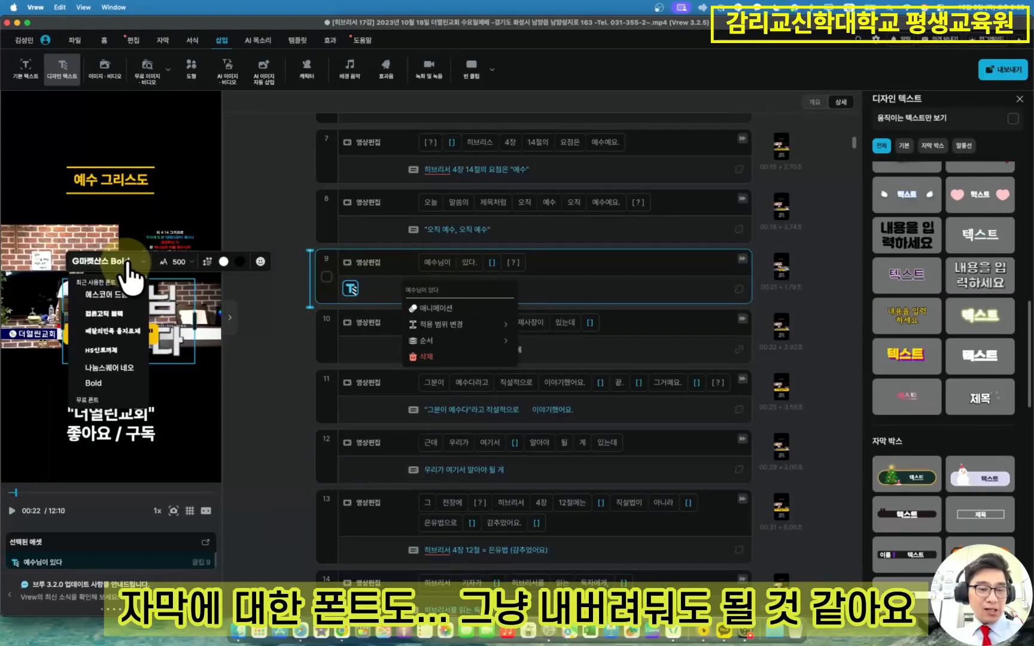
pyautogui.click(231, 319)
pyautogui.click(223, 262)
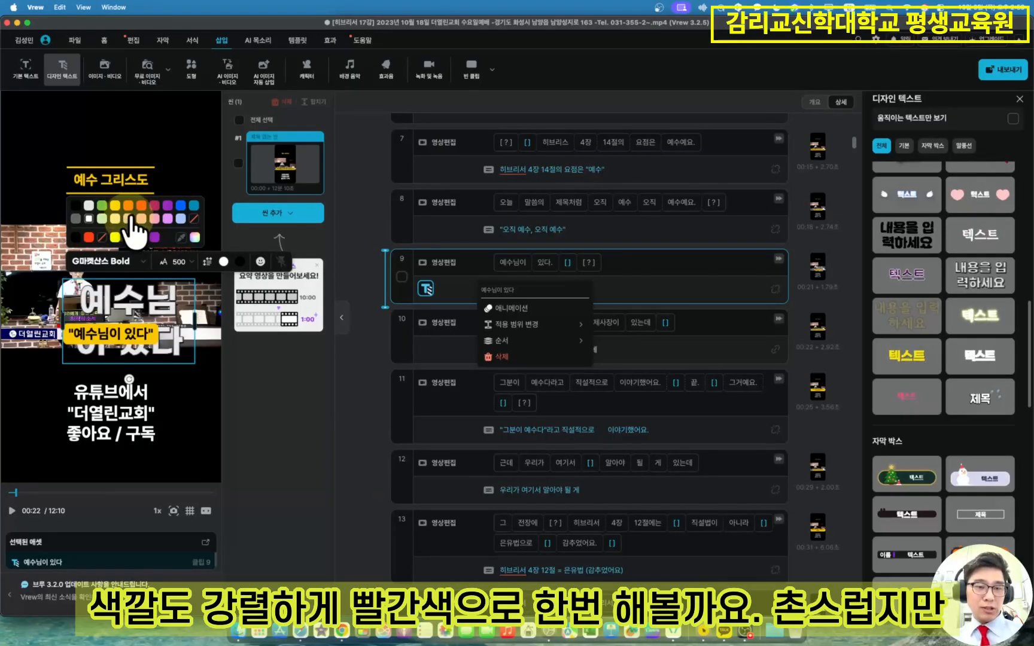
pyautogui.click(89, 237)
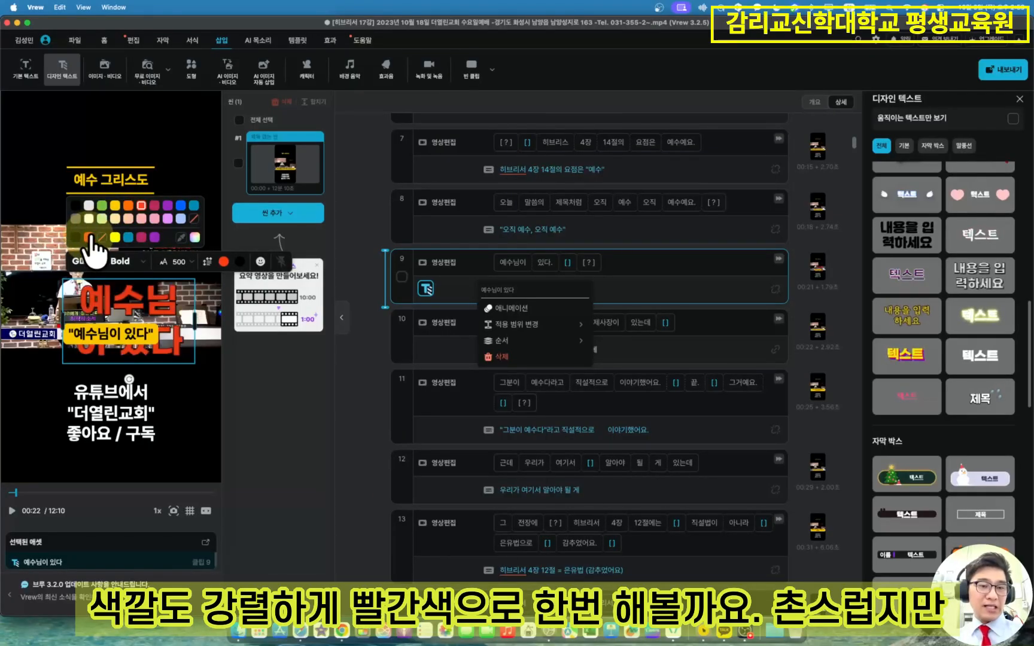
pyautogui.click(341, 317)
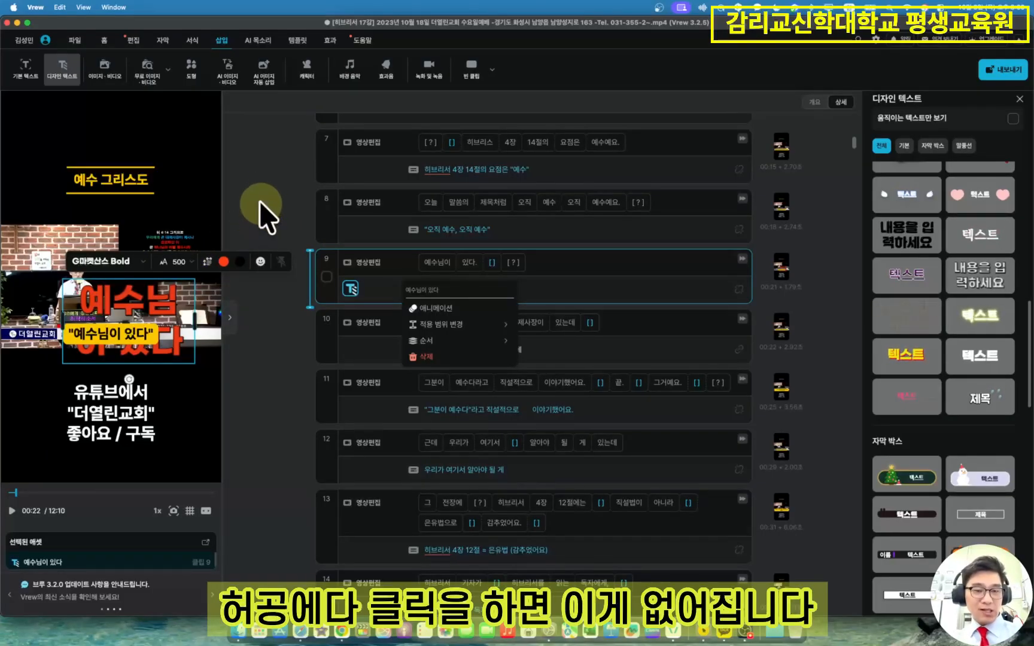
# - Deselect and reselect clip 9's design text, then move it up and right, beside the preacher and above the caption
pyautogui.click(361, 236)
pyautogui.click(389, 263)
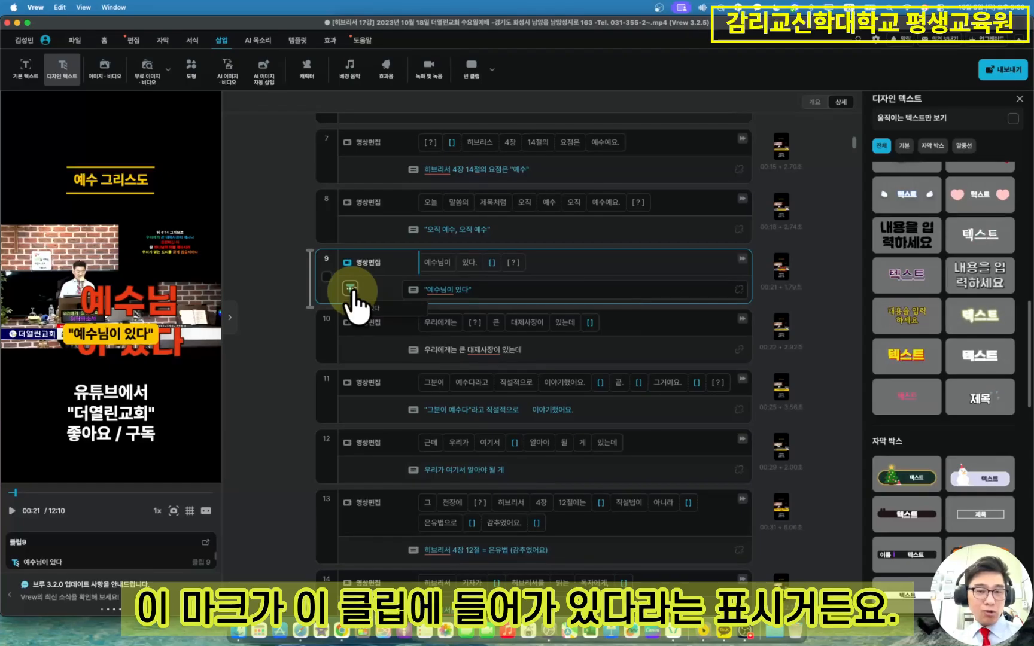
pyautogui.click(143, 301)
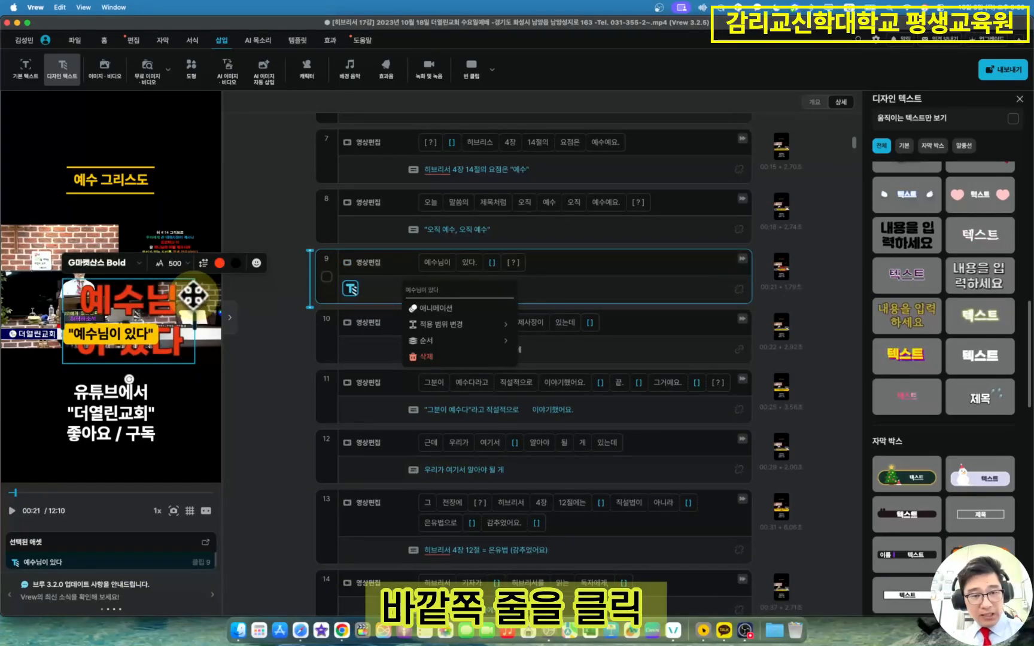
pyautogui.moveTo(193, 295); pyautogui.dragTo(219, 250)
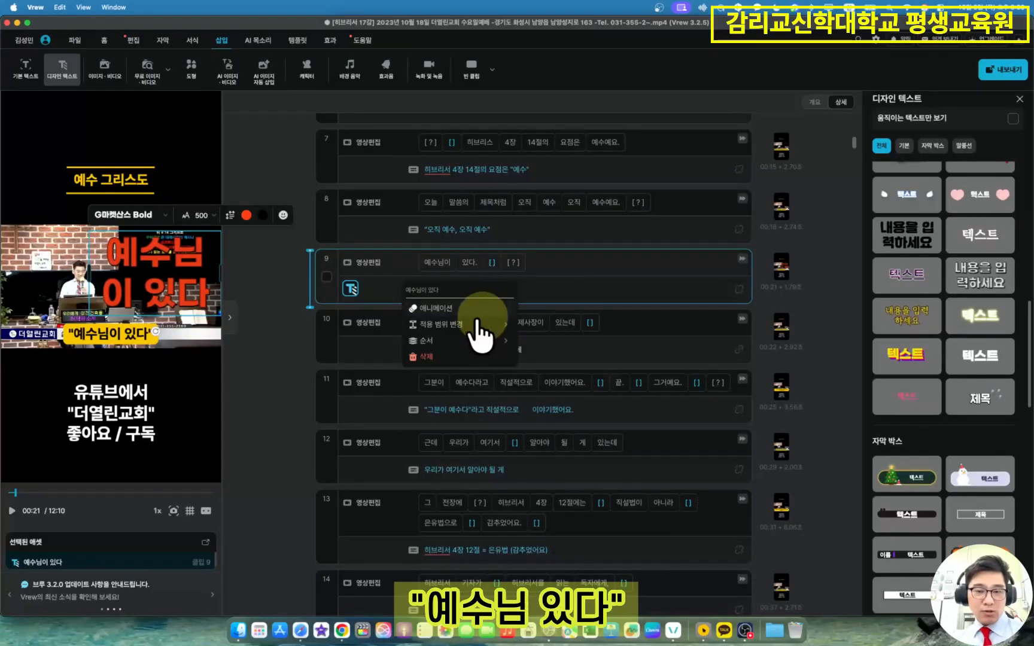
# - Shorten clip 9's design text to 예수님있다 by removing 이 and the space, then deselect it and play the video
pyautogui.click(138, 288)
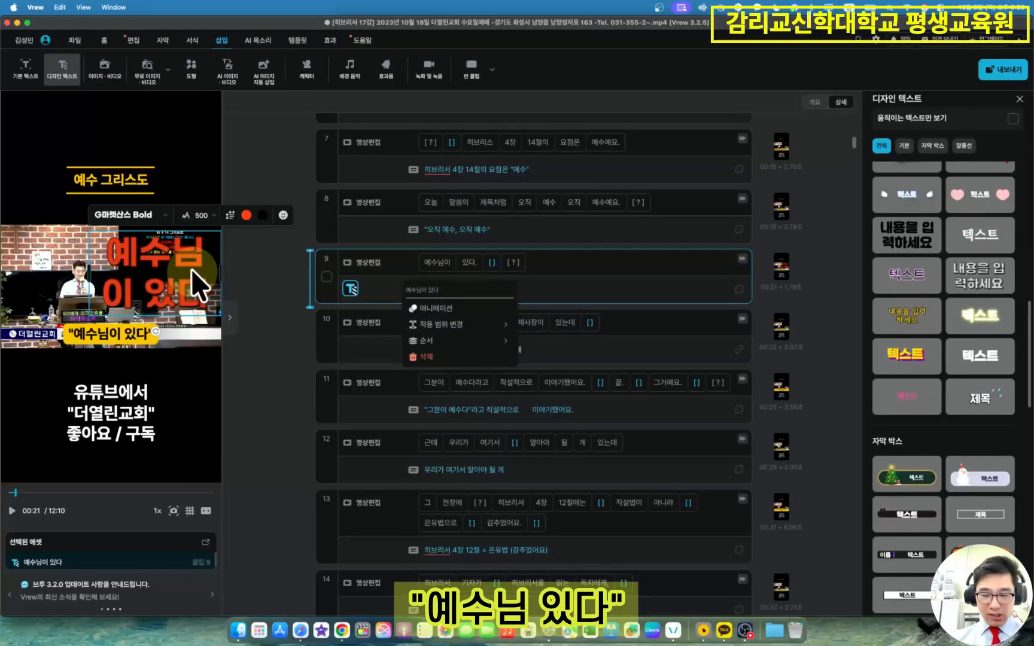
pyautogui.press('BackSpace')
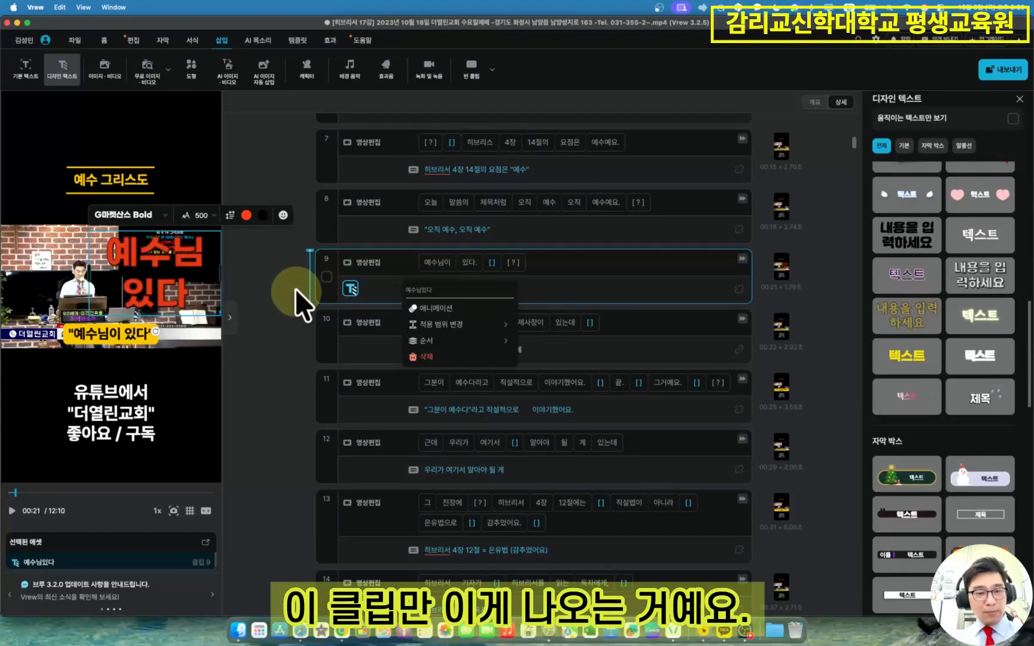
pyautogui.click(304, 225)
pyautogui.press('space')
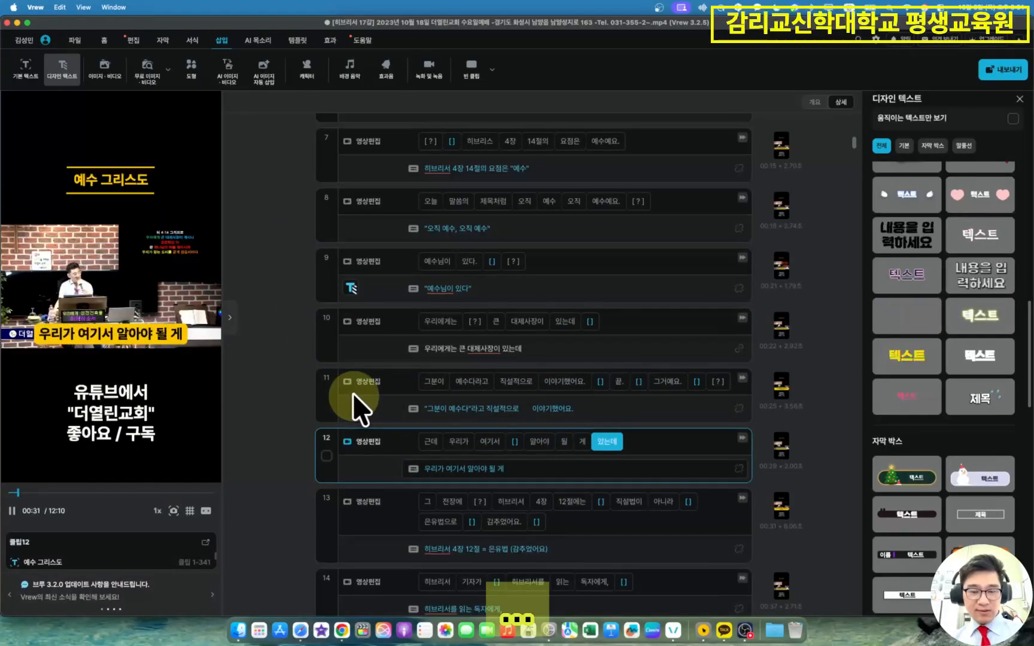
# - Review the playback through clip 18, then return to clip 1 and briefly play the video's opening
pyautogui.scroll(-3, 352, 392)
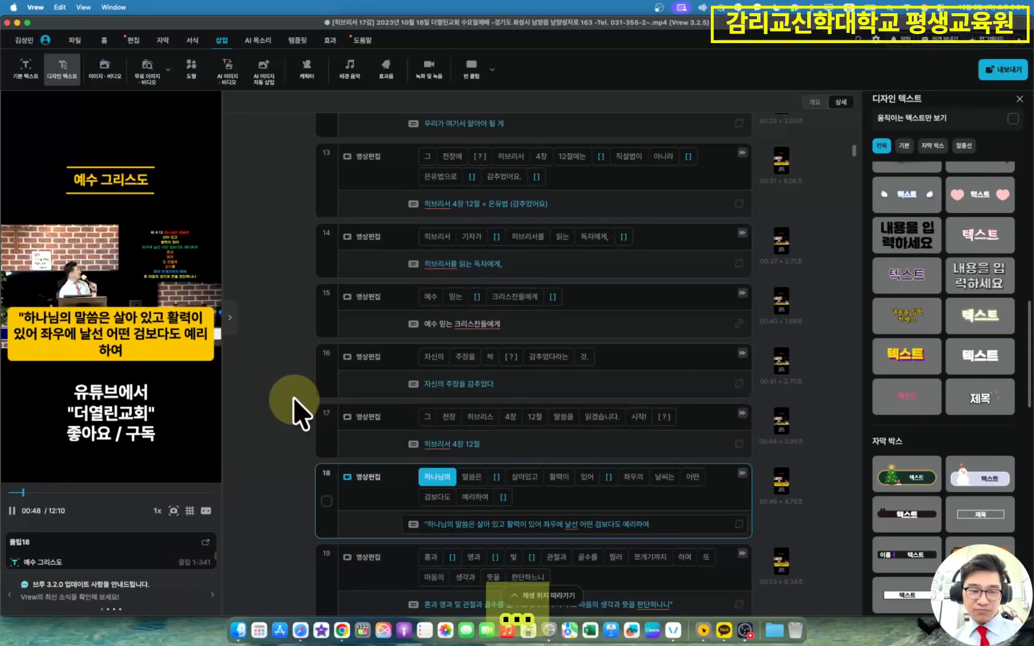
pyautogui.press('space')
pyautogui.scroll(20, 303, 398)
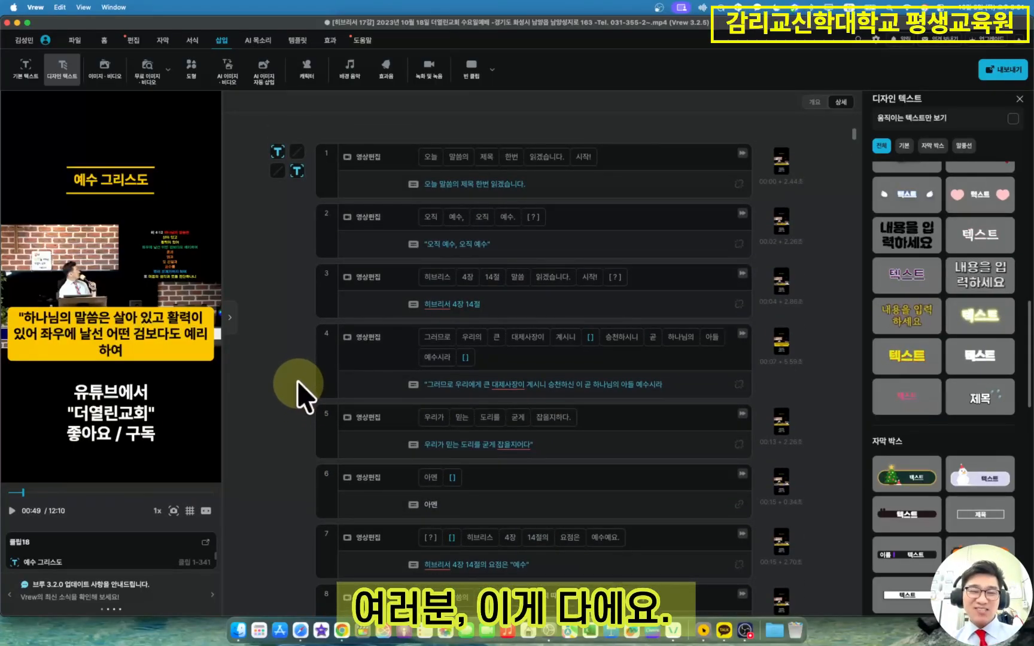
pyautogui.click(405, 158)
pyautogui.press('space')
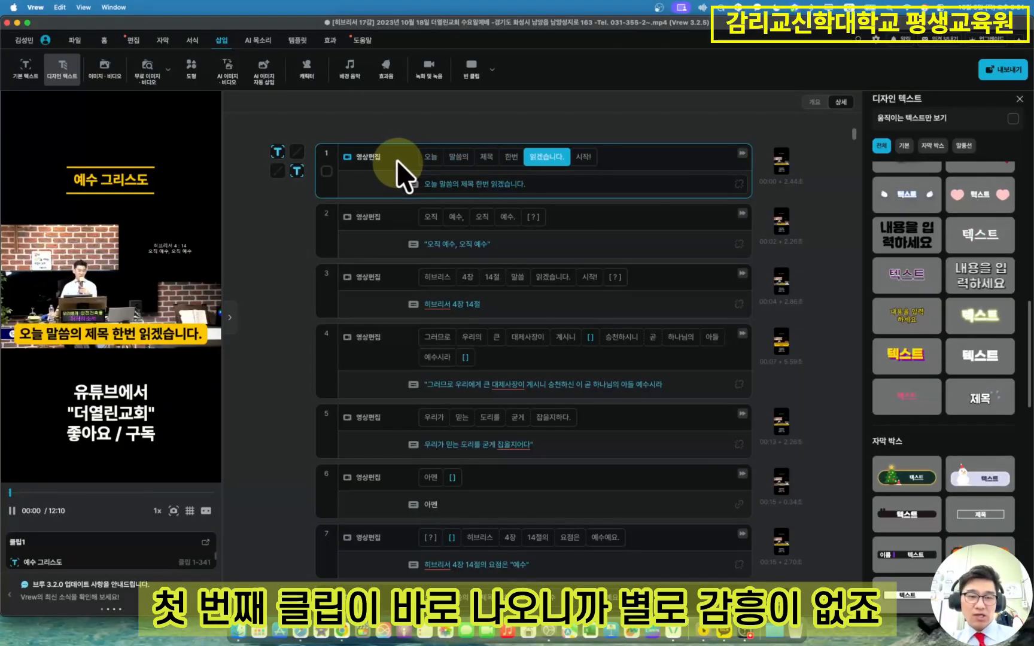
pyautogui.press('space')
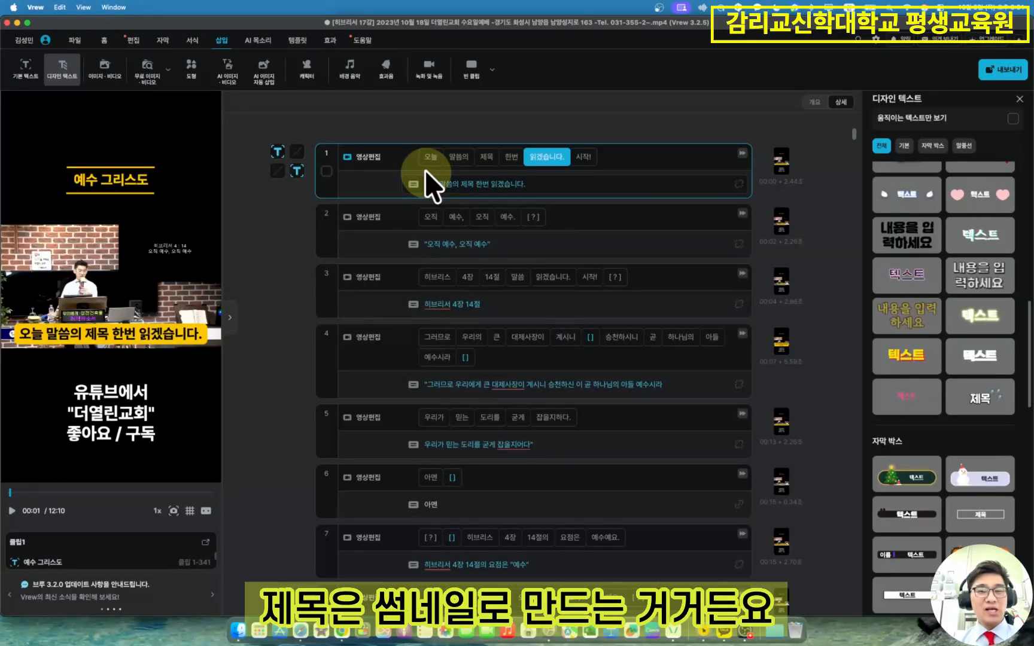
# - Generate an AI draft thumbnail for the video with the thumbnail generator
pyautogui.click(192, 40)
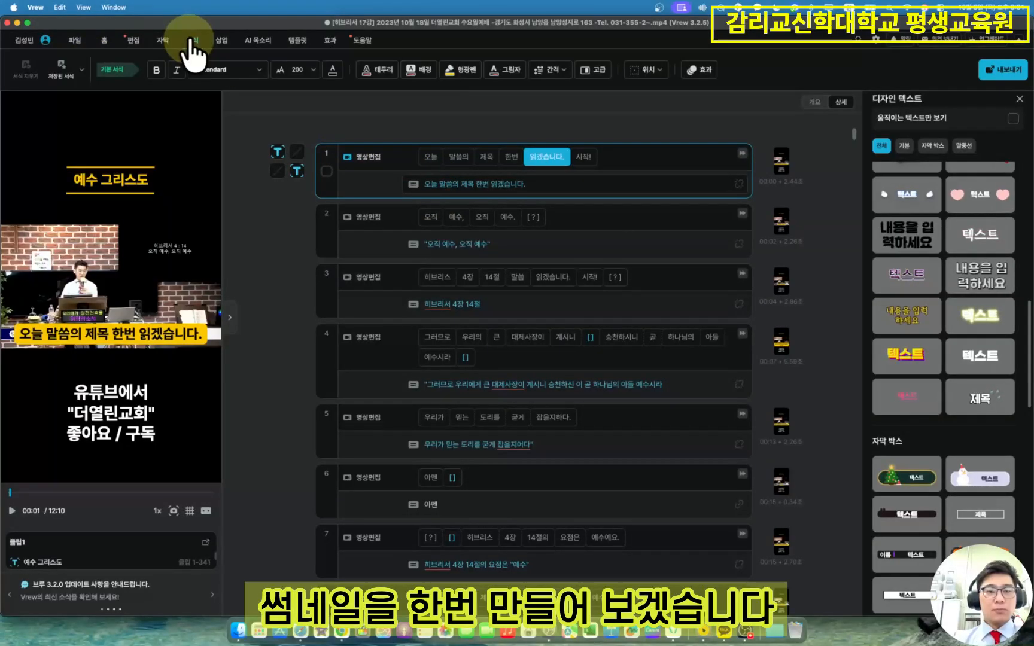
pyautogui.click(74, 42)
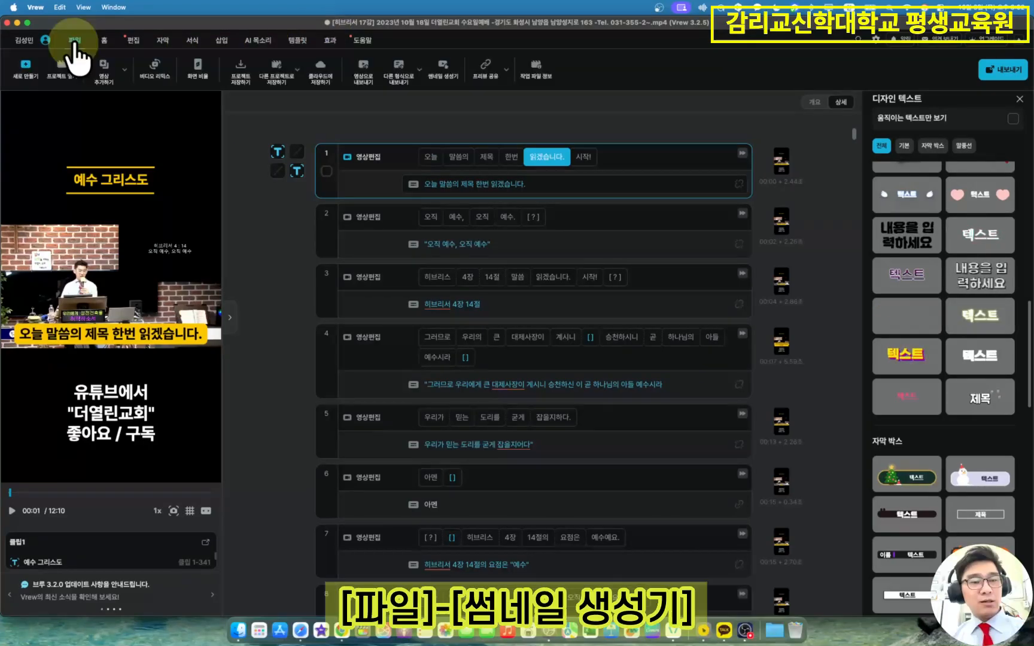
pyautogui.click(447, 75)
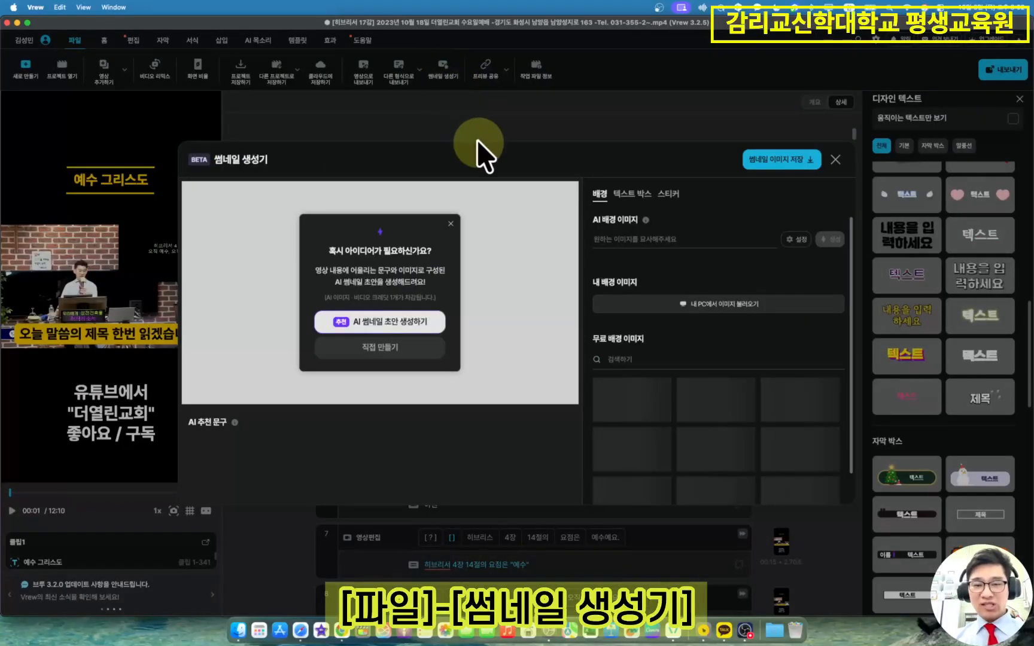
pyautogui.click(425, 324)
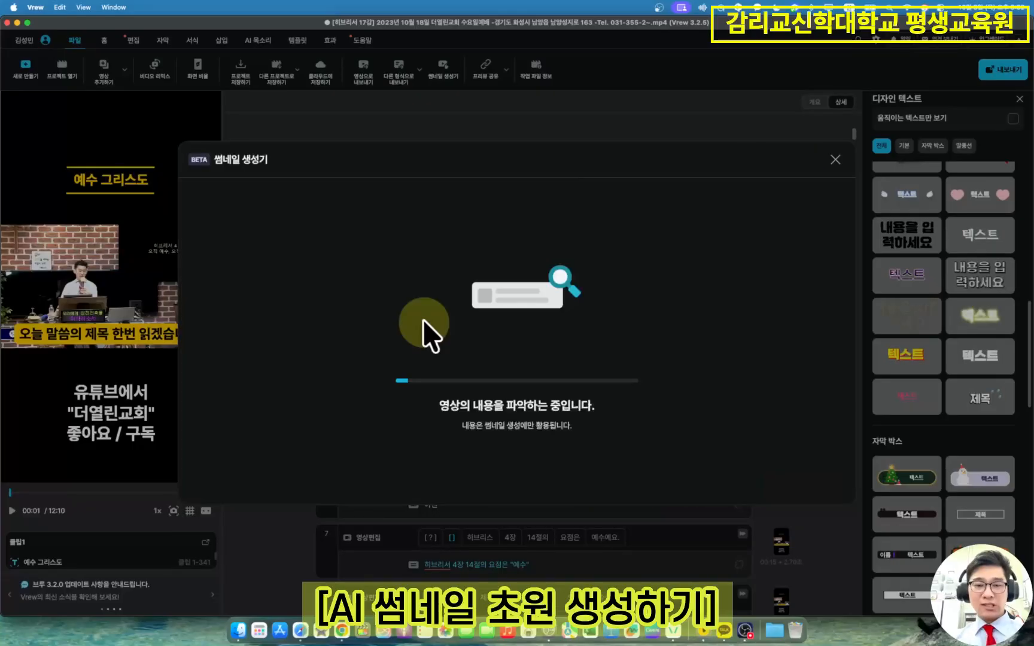
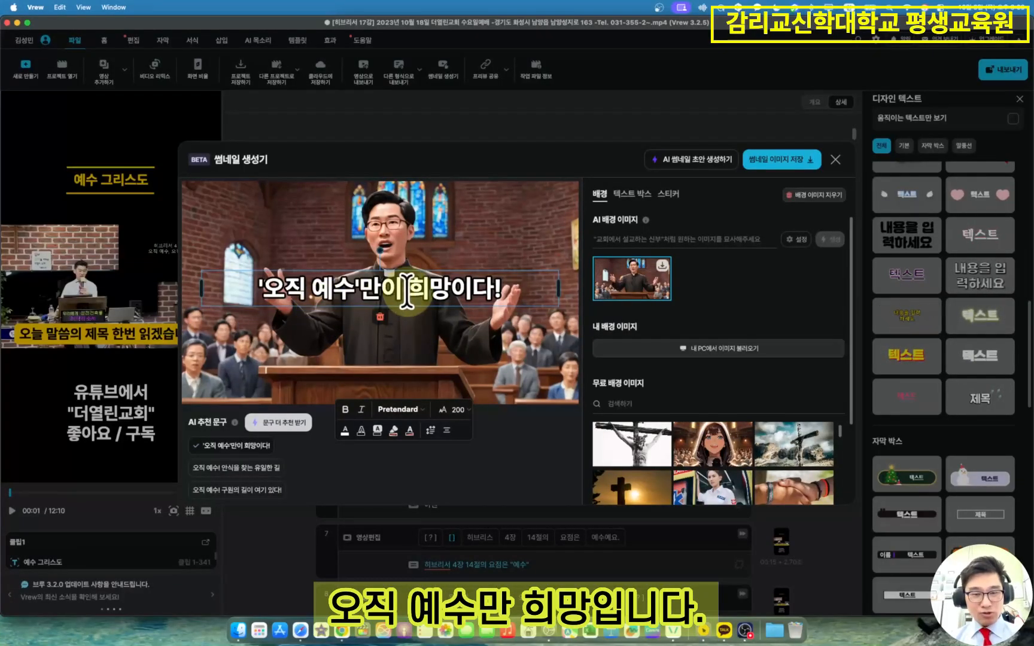
# - Try the other AI-suggested phrases on the thumbnail and settle on '오직 예수'만이 희망이다!
pyautogui.click(250, 472)
pyautogui.click(253, 490)
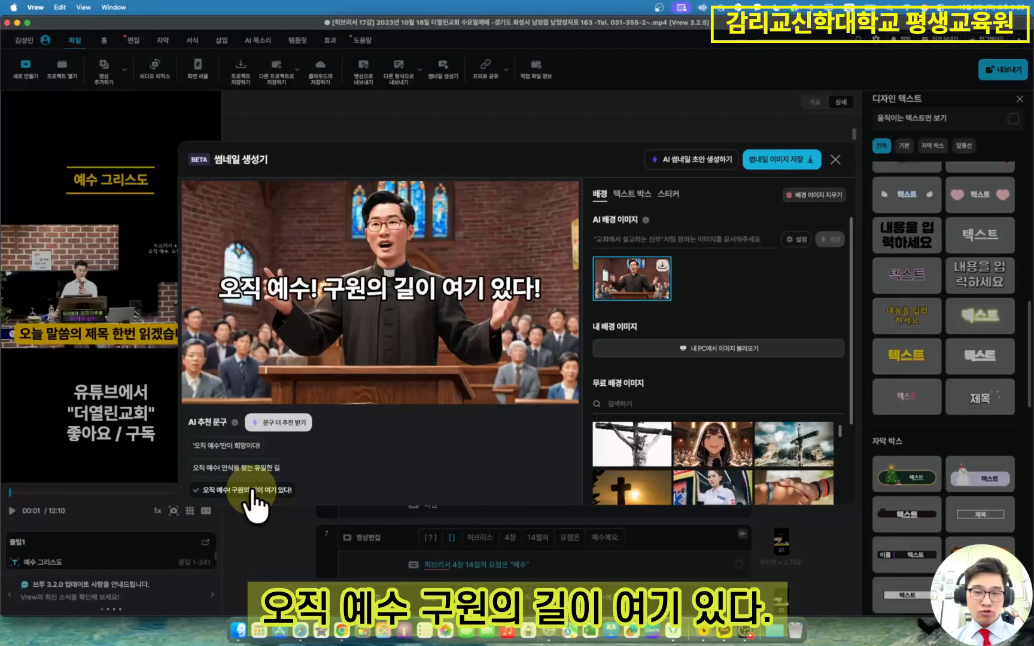
pyautogui.click(234, 446)
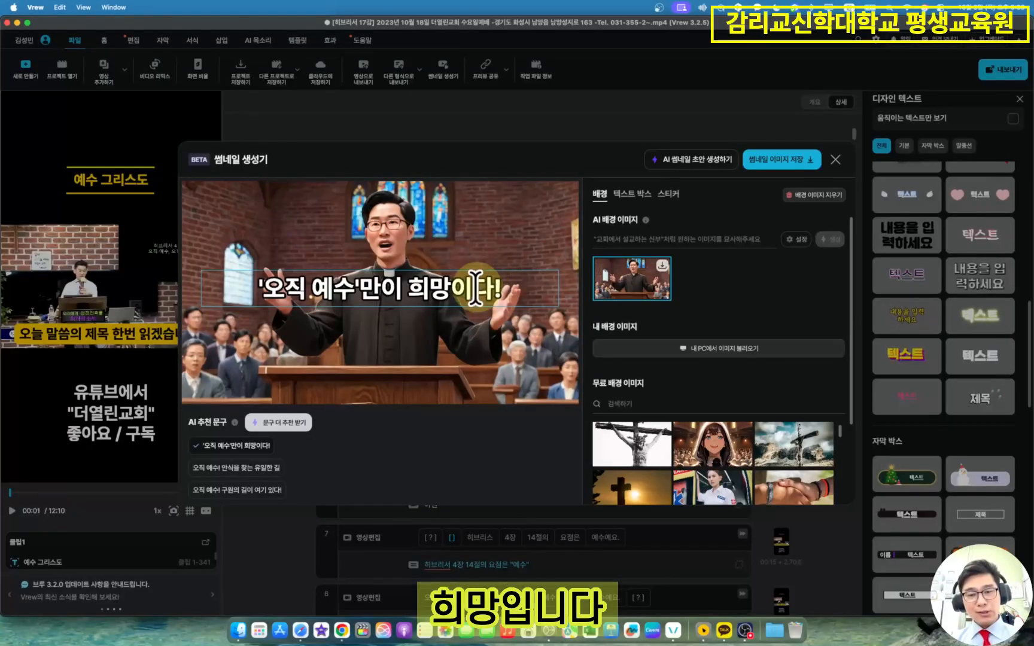
# - Reword the thumbnail headline to '오직 예수'만이 희망입니다., break the line before 희망입니다., and move it lower on the image
pyautogui.click(469, 291)
pyautogui.moveTo(458, 292); pyautogui.dragTo(574, 279)
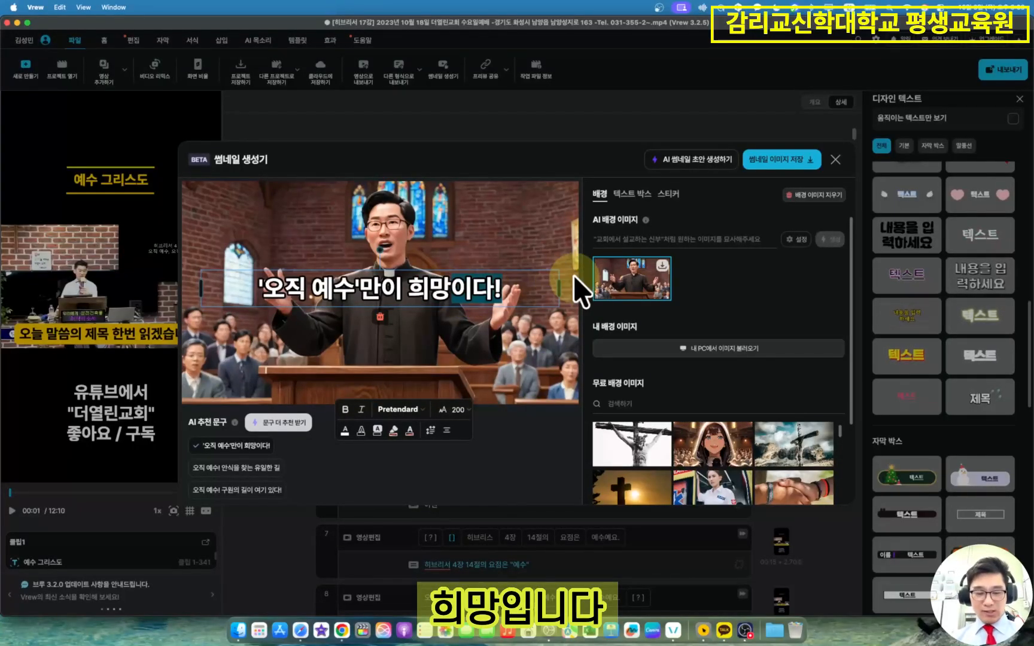
pyautogui.write('입니다.')
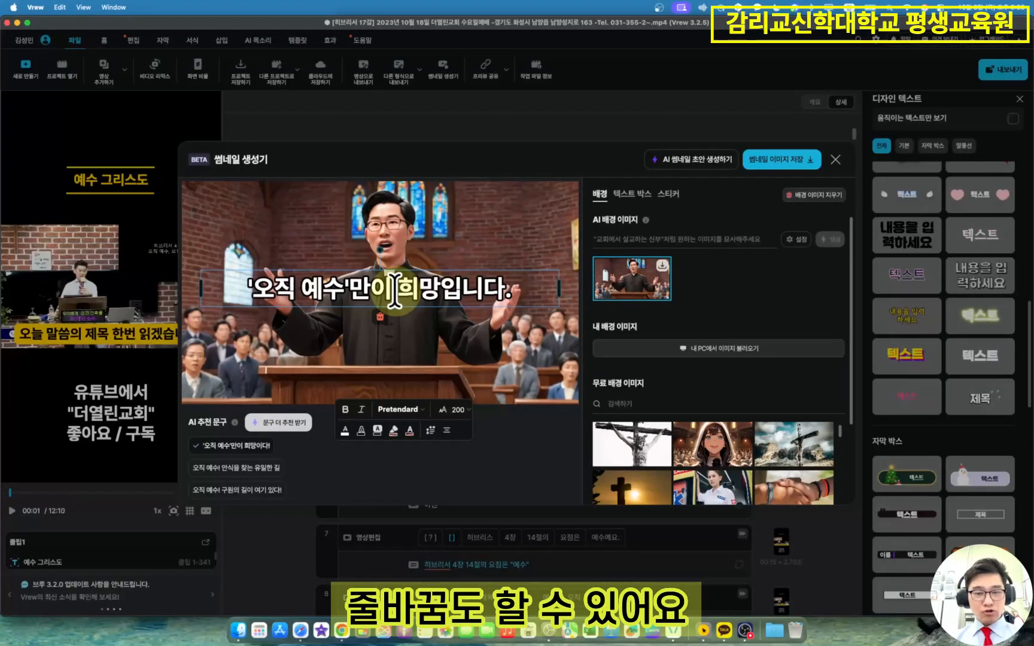
pyautogui.click(398, 289)
pyautogui.press('BackSpace')
pyautogui.press('Return')
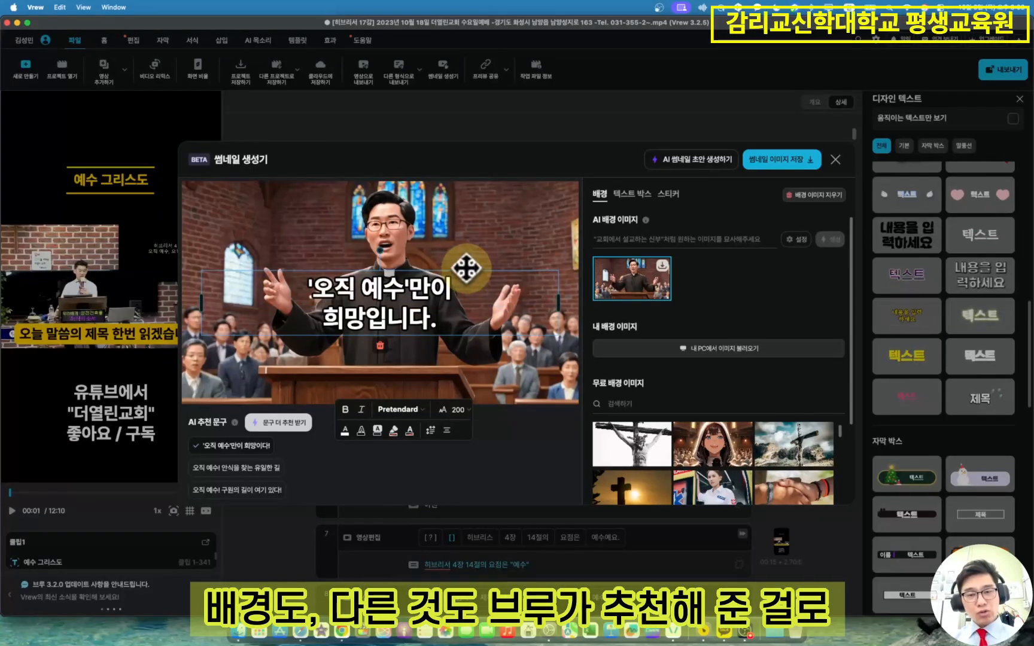
pyautogui.moveTo(463, 270); pyautogui.dragTo(466, 305)
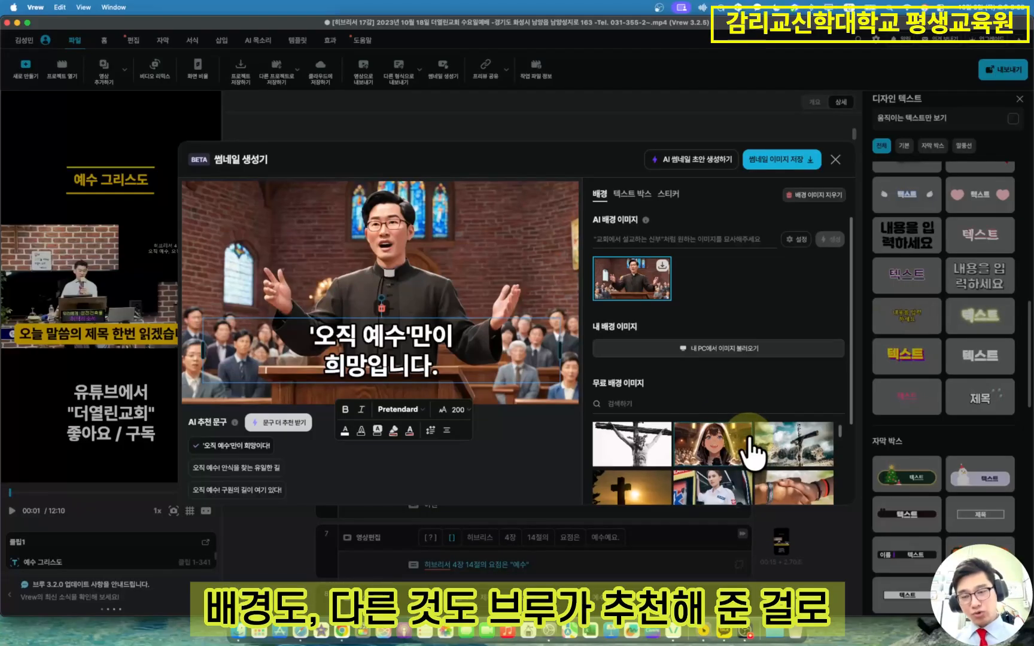
# - Try the clasped-hands and Jesus backgrounds from the free images, then apply the photo of worshippers with raised hands
pyautogui.scroll(-2, 736, 440)
pyautogui.scroll(2, 772, 472)
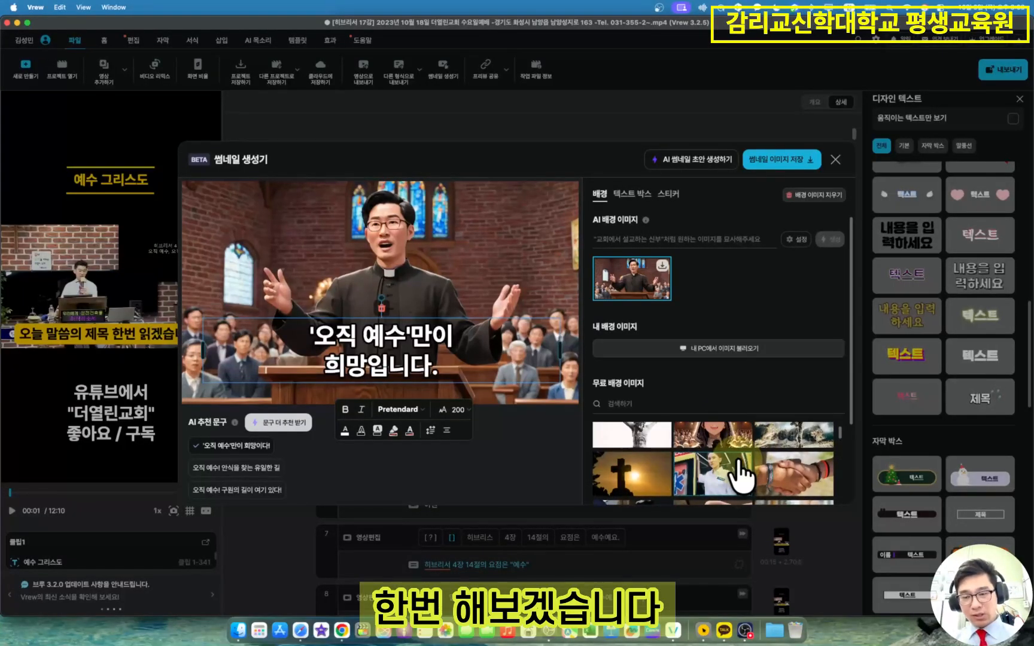
pyautogui.click(794, 486)
pyautogui.scroll(-3, 748, 478)
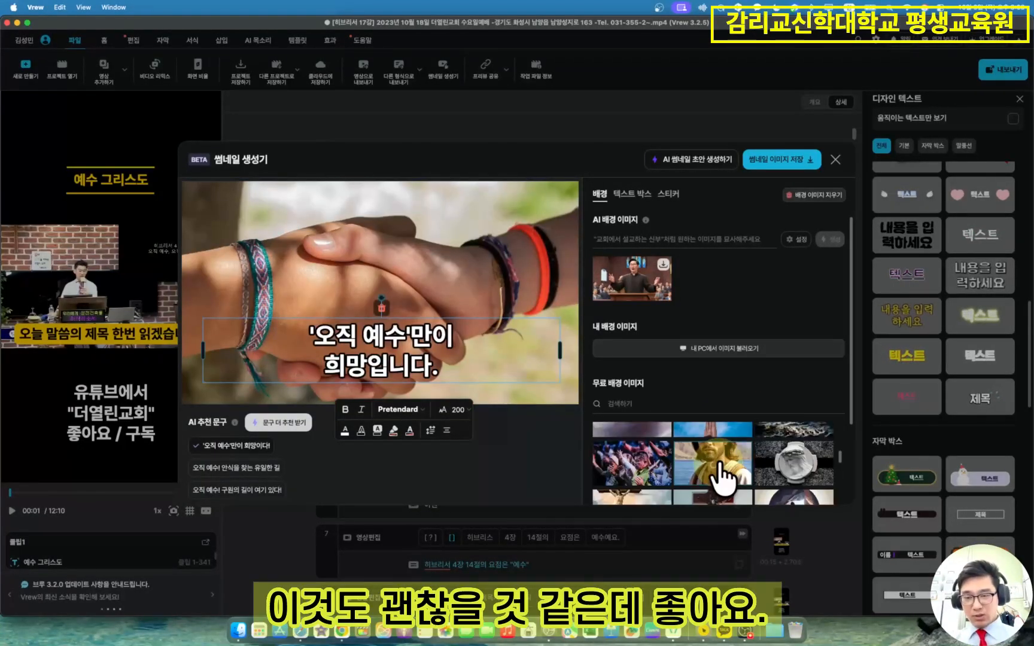
pyautogui.click(716, 473)
pyautogui.click(526, 270)
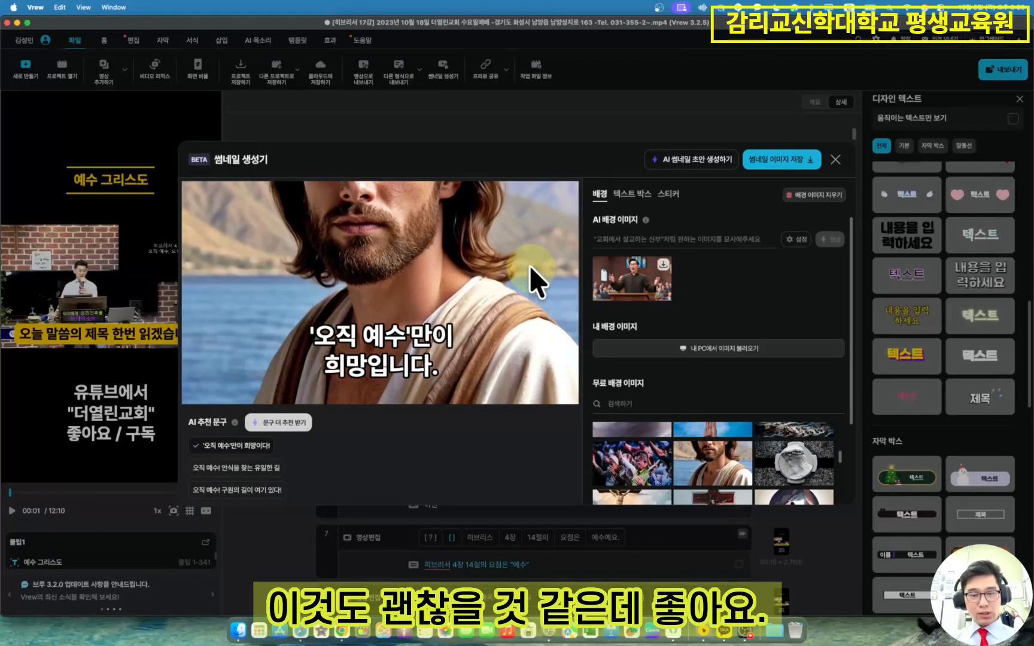
pyautogui.click(664, 478)
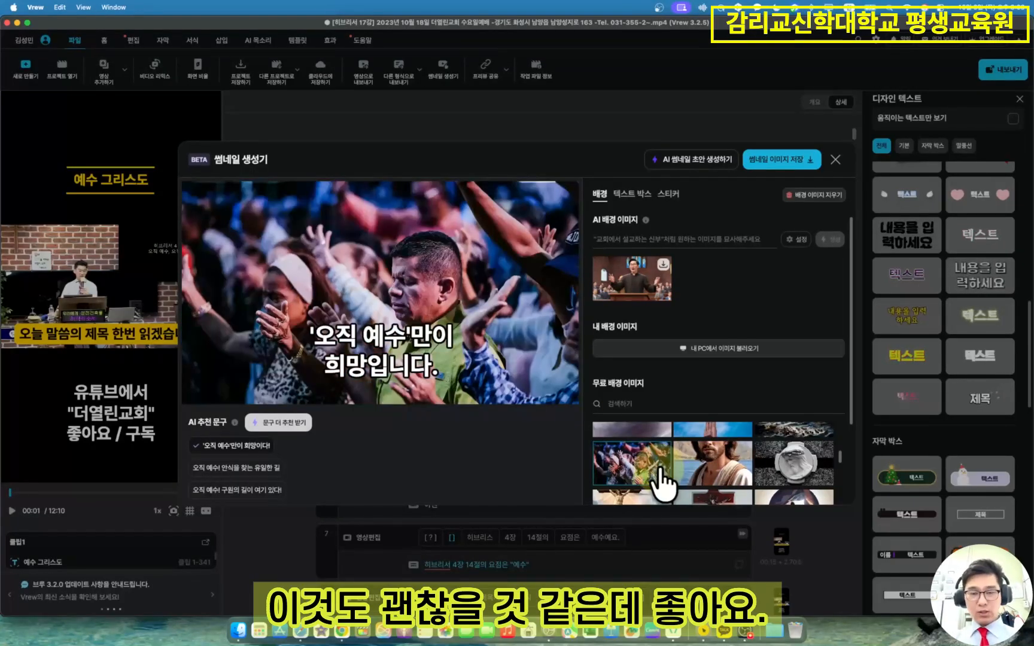
# - Set the thumbnail headline's font size to 400 and move it up so both lines fit in the image
pyautogui.click(433, 335)
pyautogui.click(457, 412)
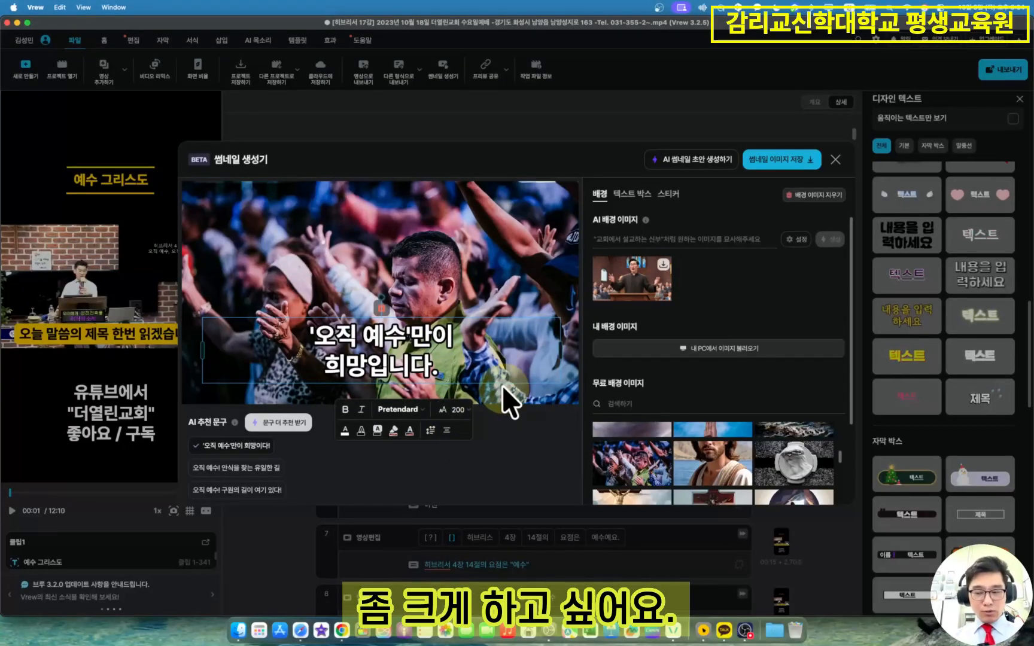
pyautogui.press('BackSpace')
pyautogui.press('BackSpace')
pyautogui.press('BackSpace')
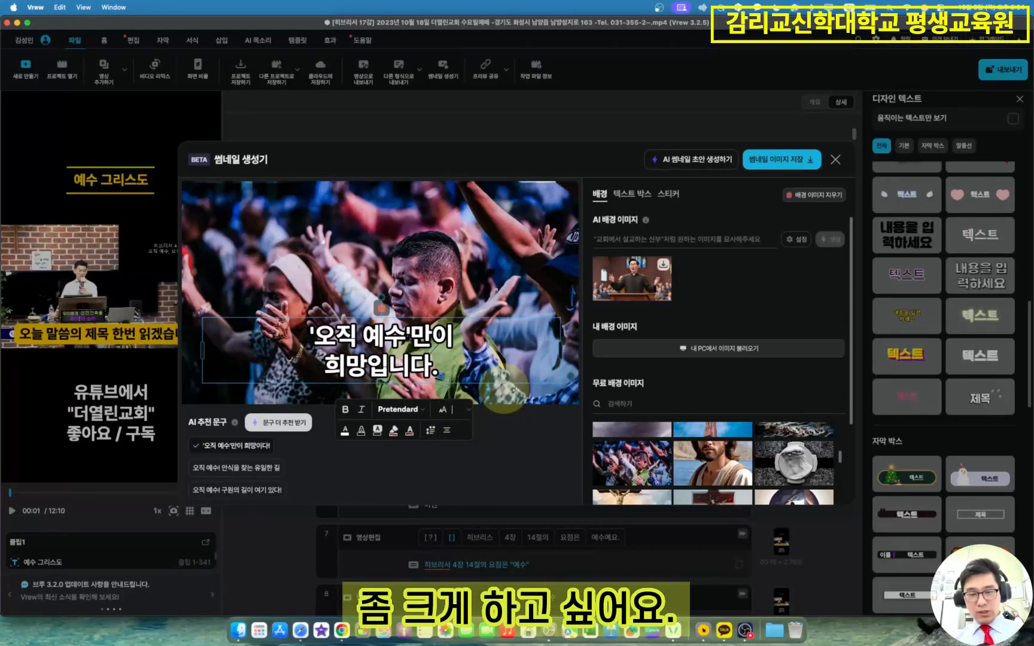
pyautogui.press('Return')
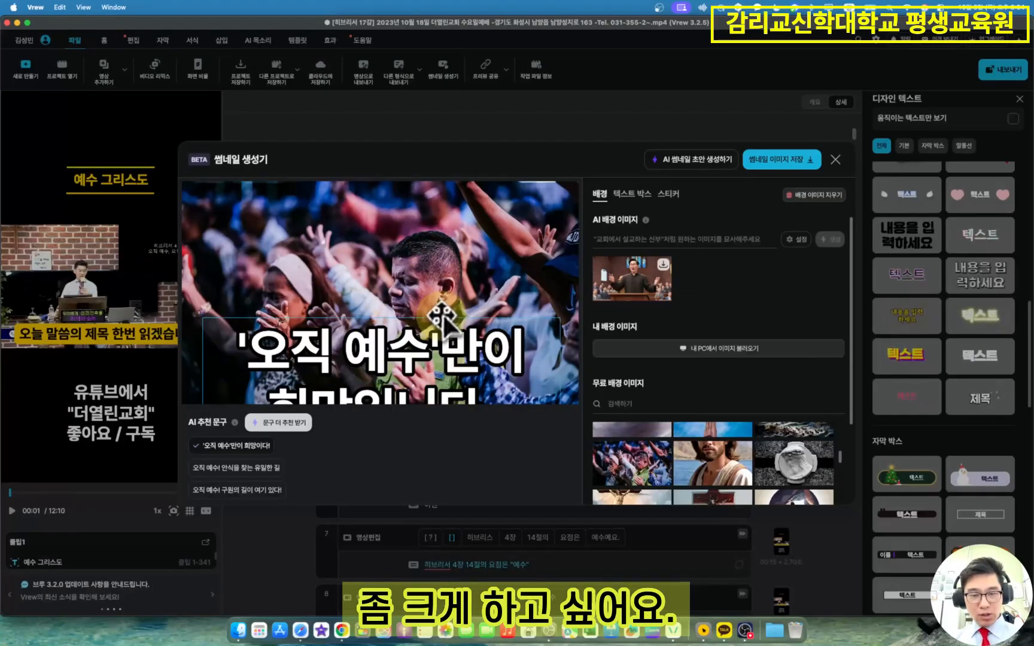
pyautogui.moveTo(458, 317); pyautogui.dragTo(455, 271)
# - Remove 만이 from the first line of the thumbnail headline, leaving '오직 예수'
pyautogui.click(466, 324)
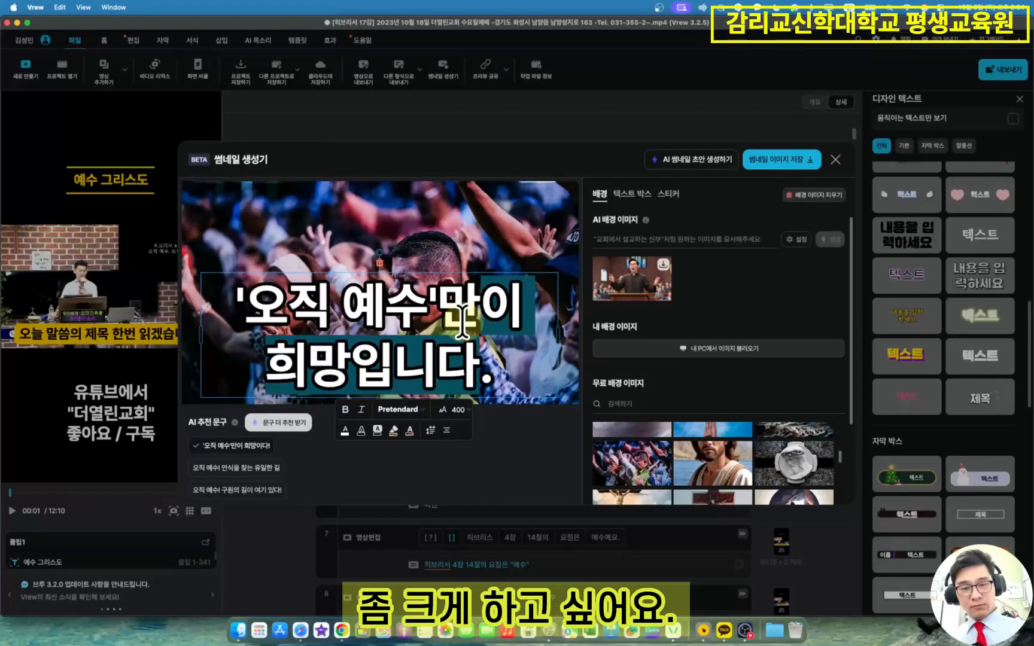
pyautogui.click(515, 317)
pyautogui.press('BackSpace')
pyautogui.press('BackSpace')
# - Color the '오직 예수' line of the thumbnail headline yellow
pyautogui.moveTo(500, 313); pyautogui.dragTo(290, 320)
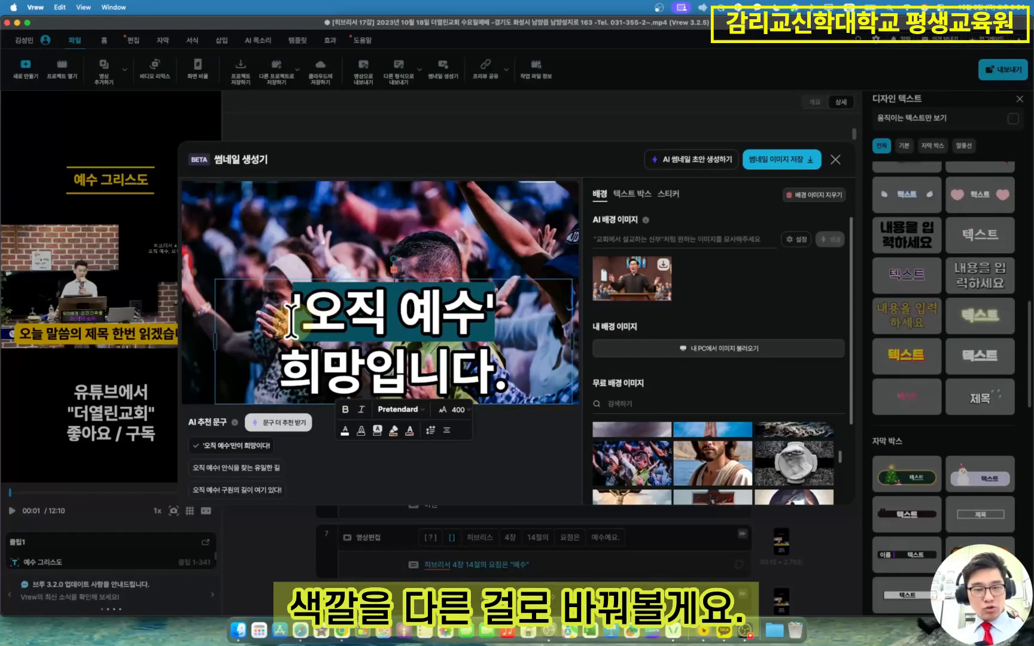
pyautogui.click(346, 432)
pyautogui.click(358, 386)
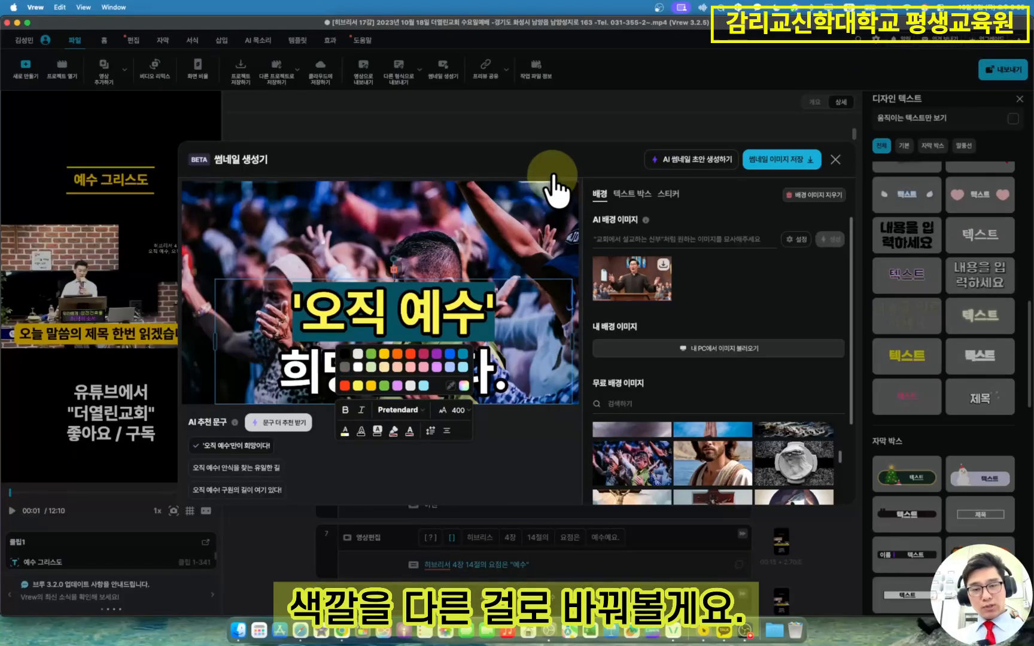
pyautogui.click(517, 437)
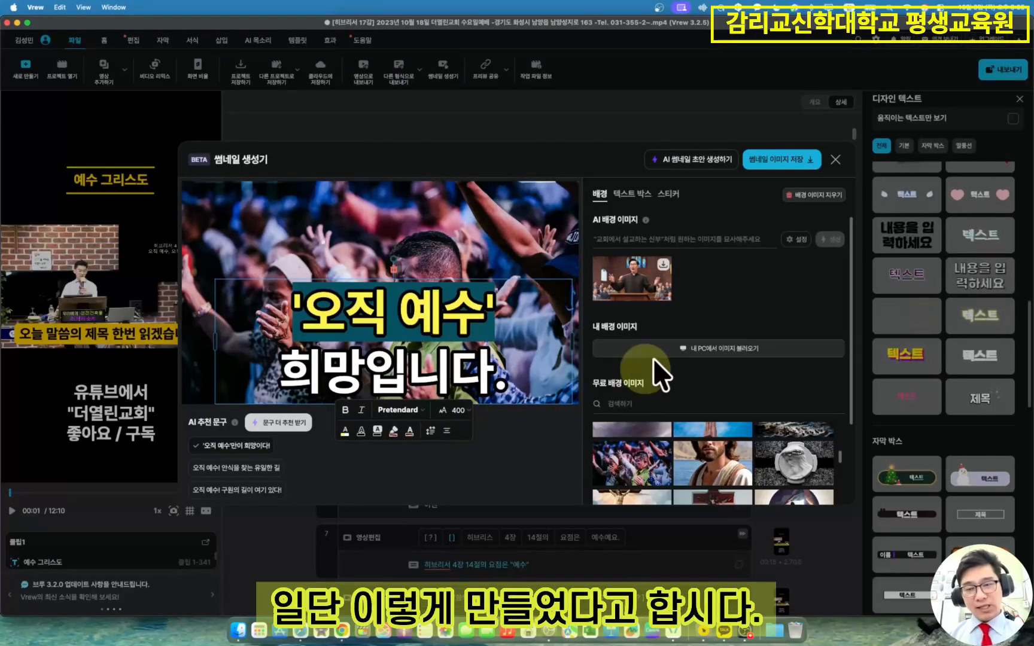
# - Save the thumbnail image as 오직예배 썸네일.png in the 다운로드 folder and close the thumbnail generator
pyautogui.click(788, 161)
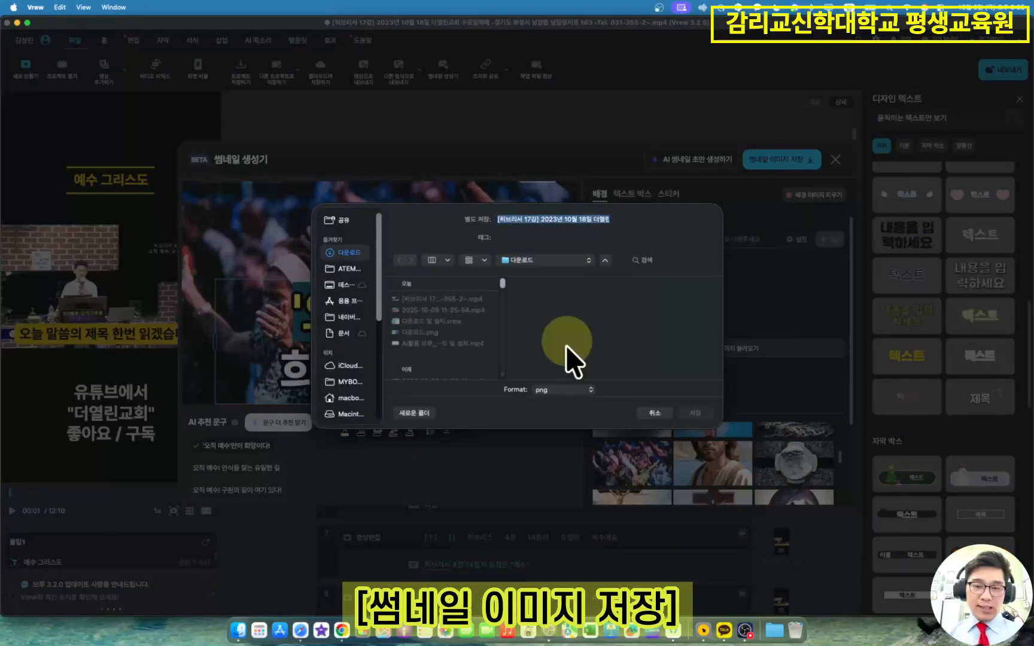
pyautogui.write('오직예수 썸네일.png')
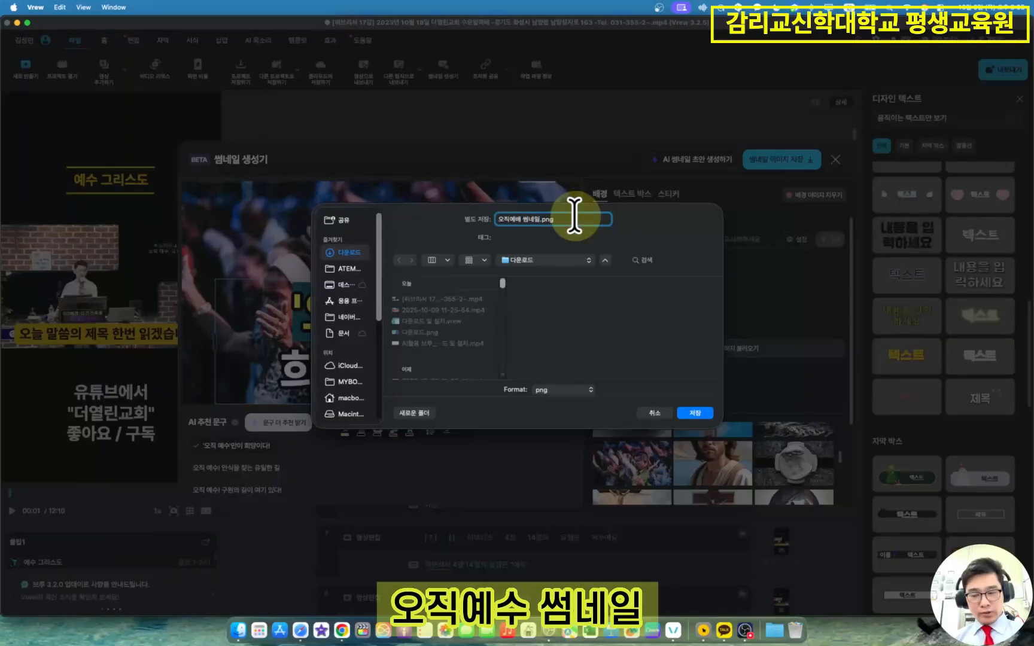
pyautogui.write('직예배 썸네일')
pyautogui.press('Return')
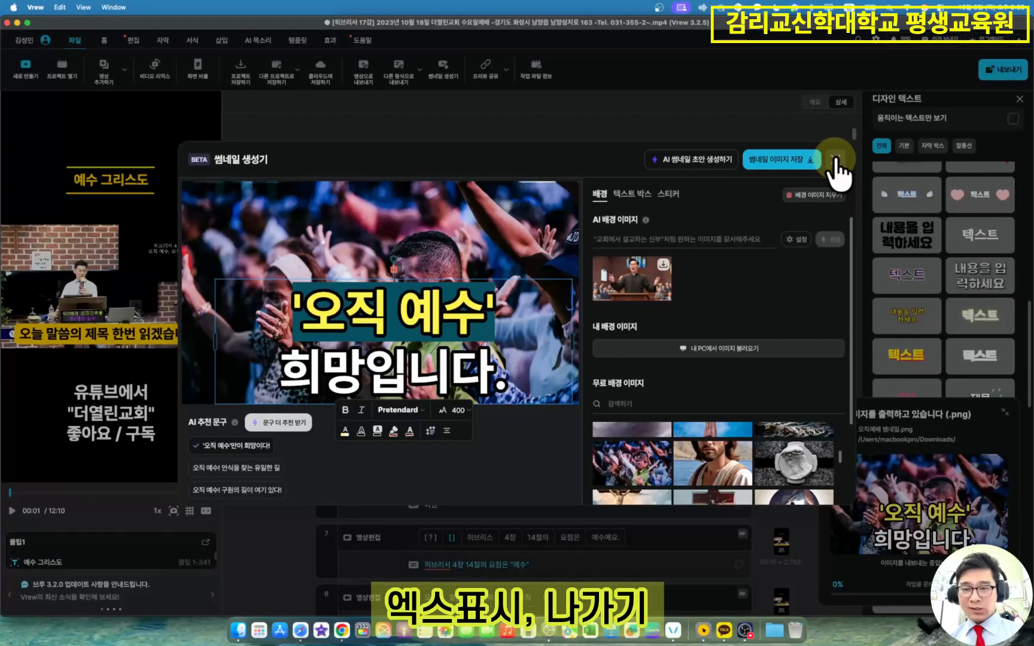
pyautogui.click(836, 169)
pyautogui.click(527, 359)
pyautogui.click(488, 365)
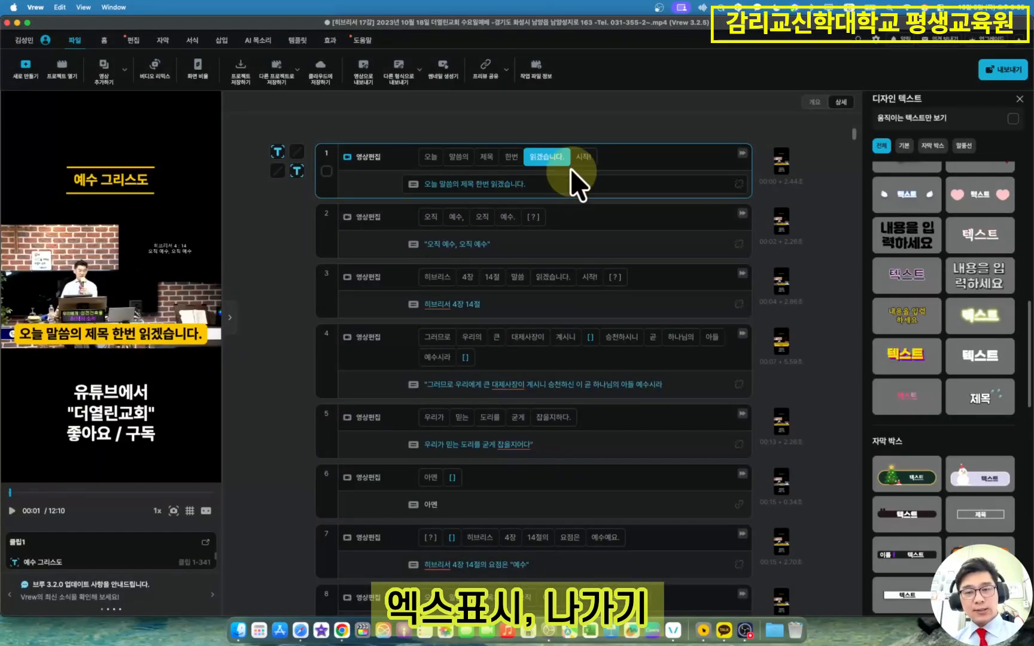
# - Insert 오직예배 썸네일.png as an image clip before the first clip and fit it with 비율 유지하며 채우기
pyautogui.moveTo(565, 141)
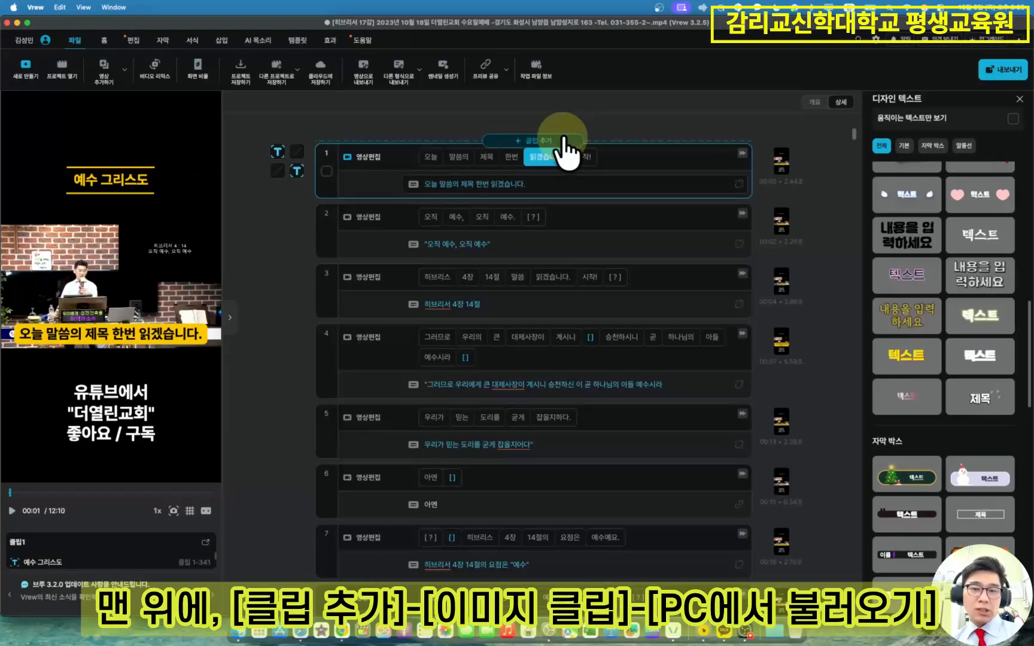
pyautogui.click(561, 135)
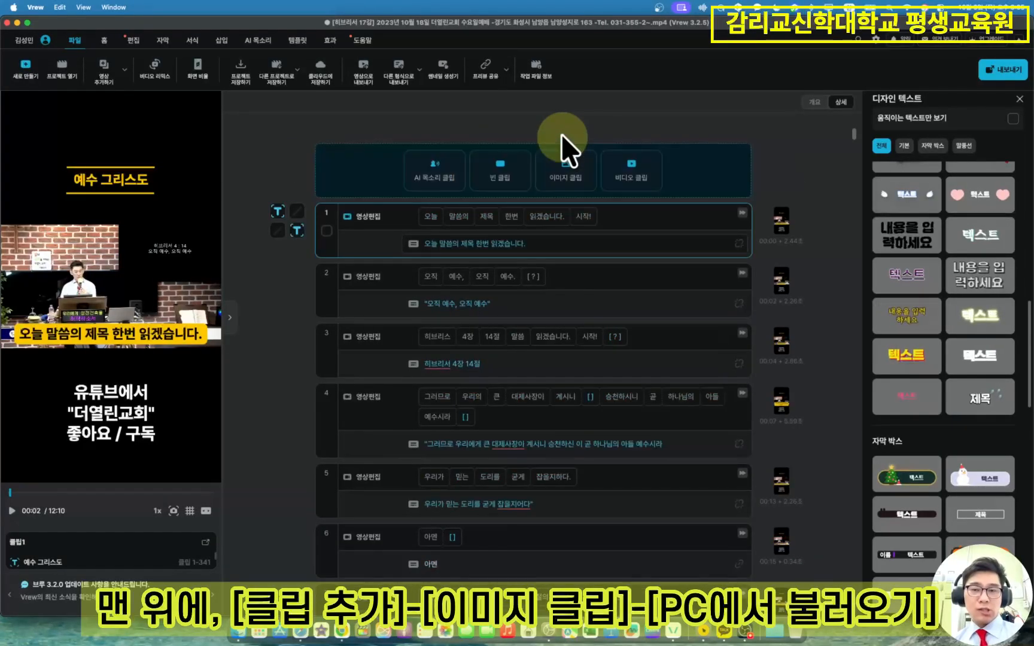
pyautogui.click(574, 183)
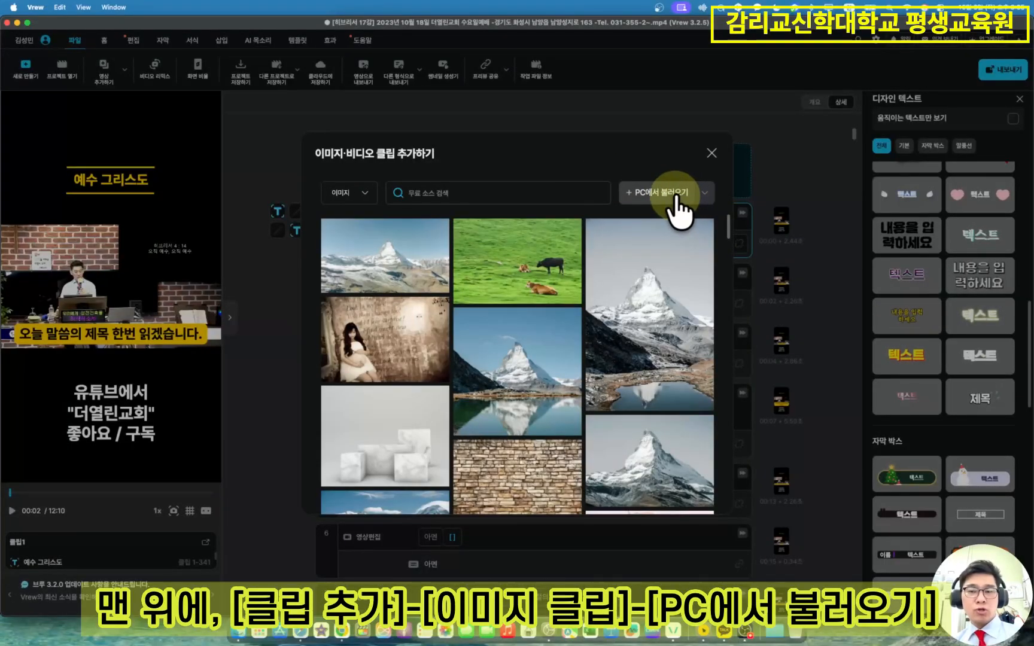
pyautogui.click(671, 191)
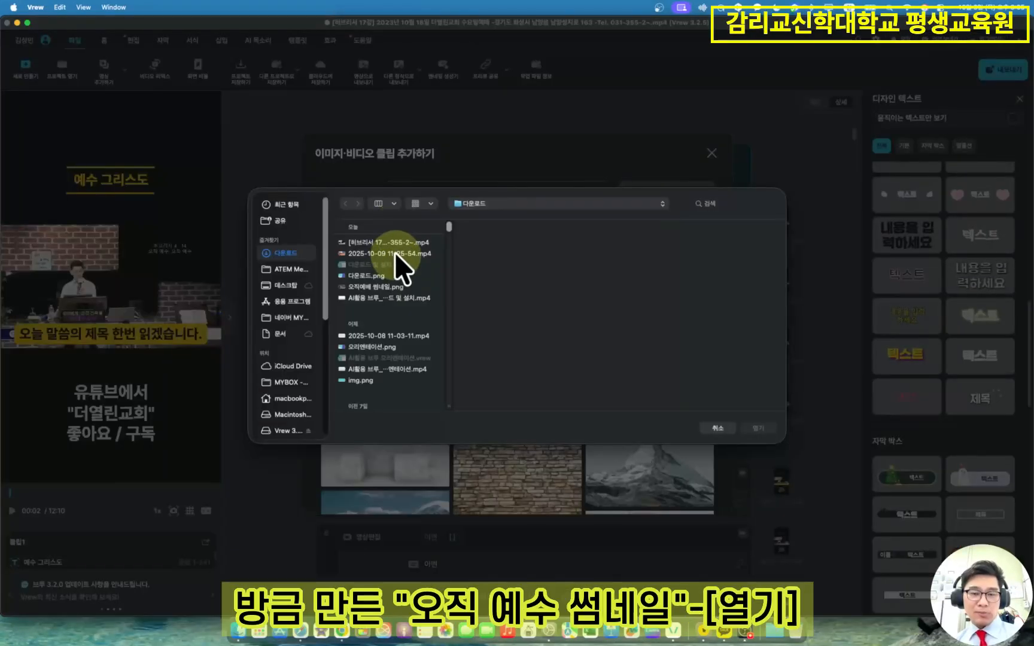
pyautogui.click(386, 286)
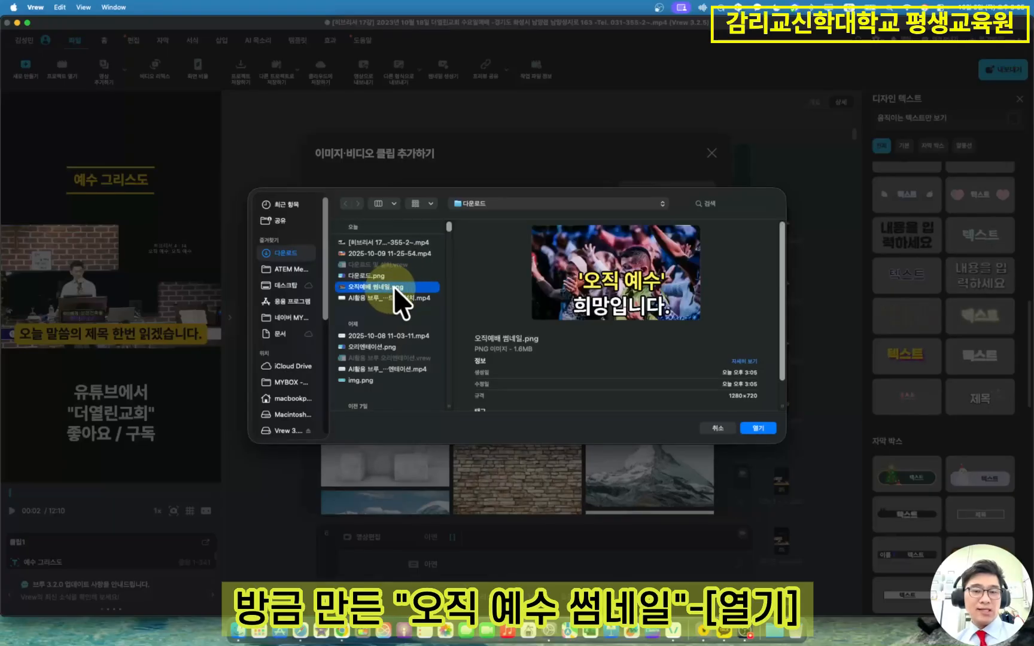
pyautogui.click(759, 429)
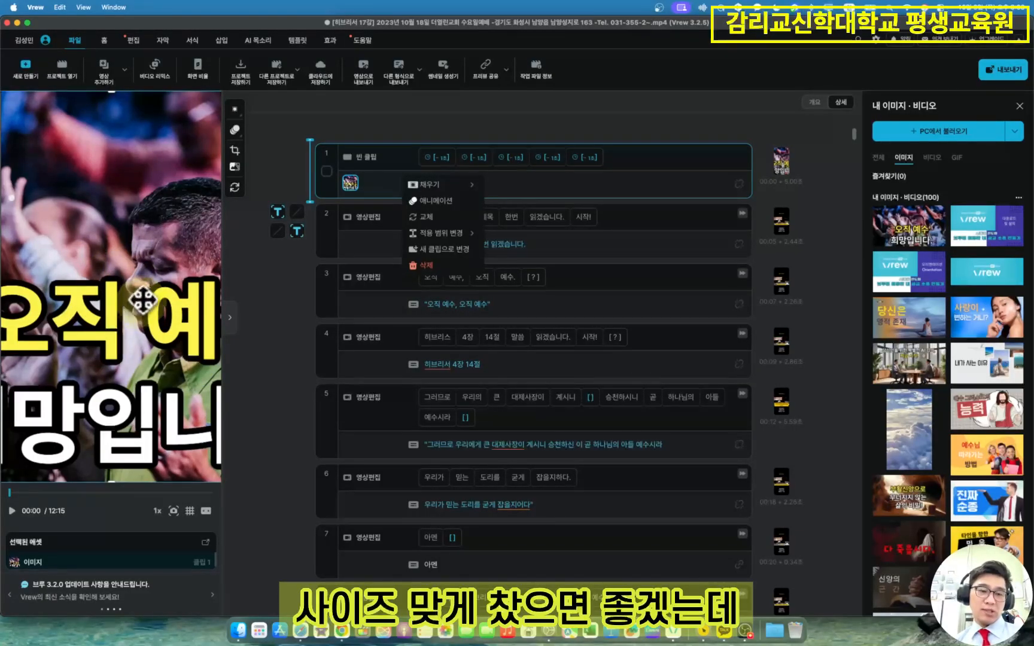
pyautogui.click(236, 111)
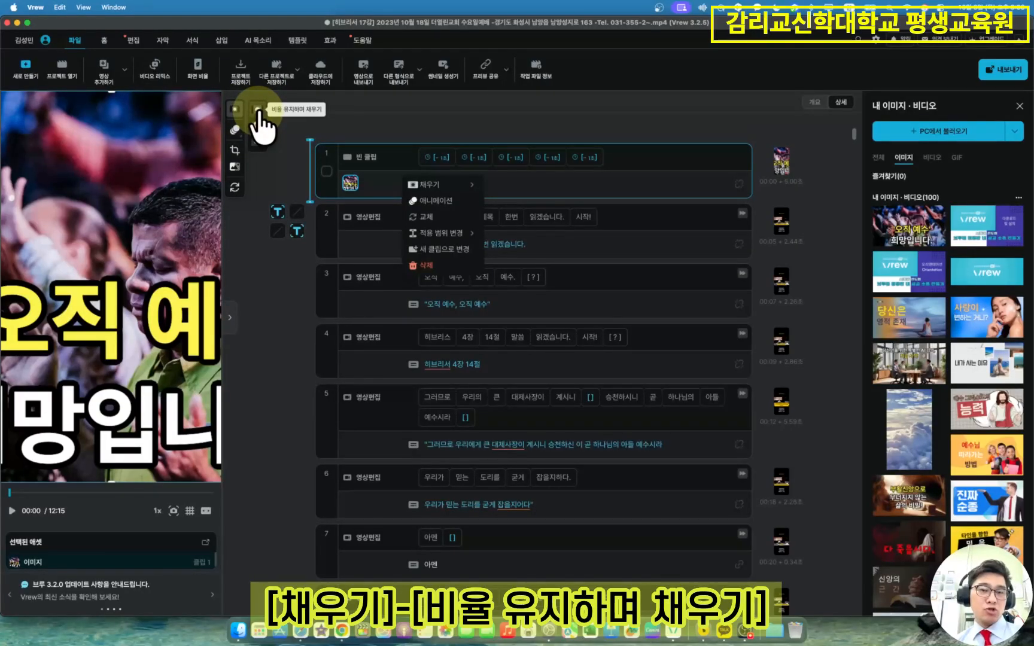
pyautogui.click(256, 111)
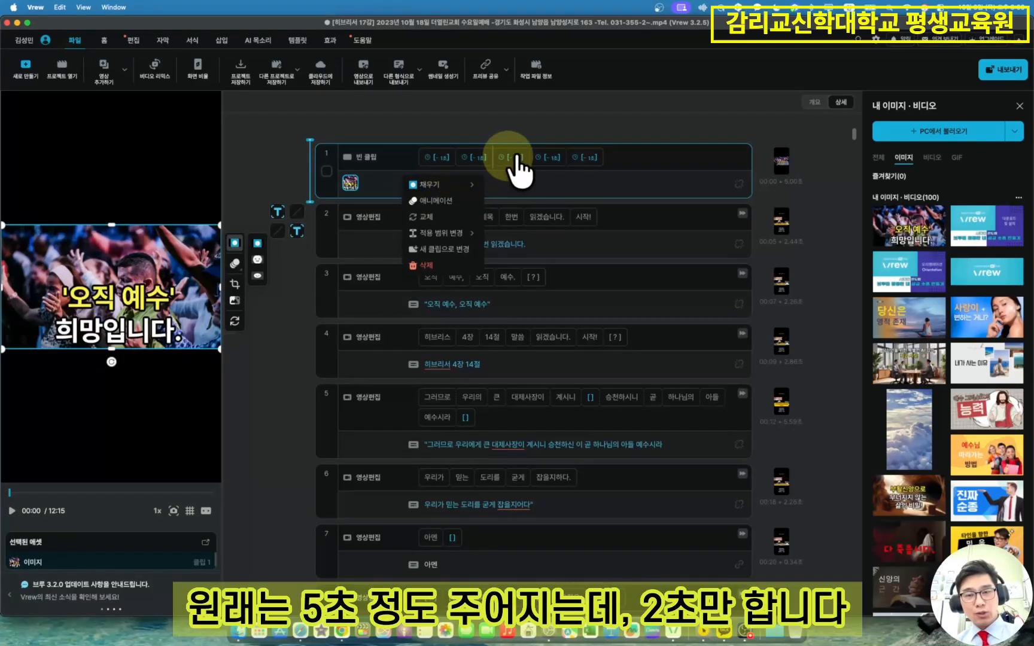
# - Shorten the opening thumbnail clip to 2 seconds and play the start of the short to check the transition
pyautogui.click(603, 159)
pyautogui.press('BackSpace')
pyautogui.press('BackSpace')
pyautogui.press('BackSpace')
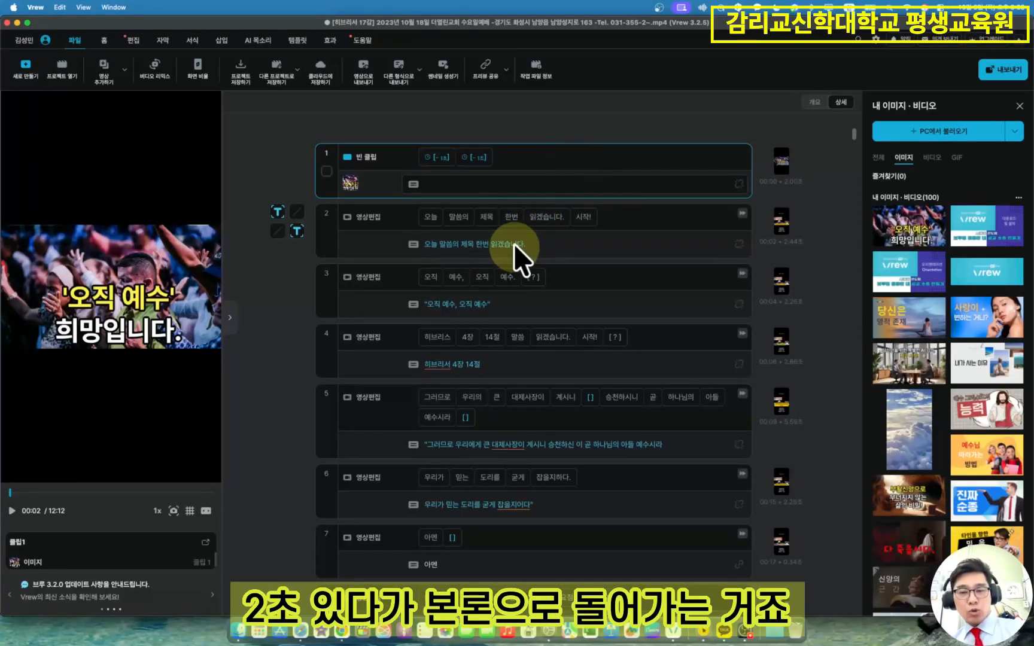
pyautogui.click(290, 166)
pyautogui.press('space')
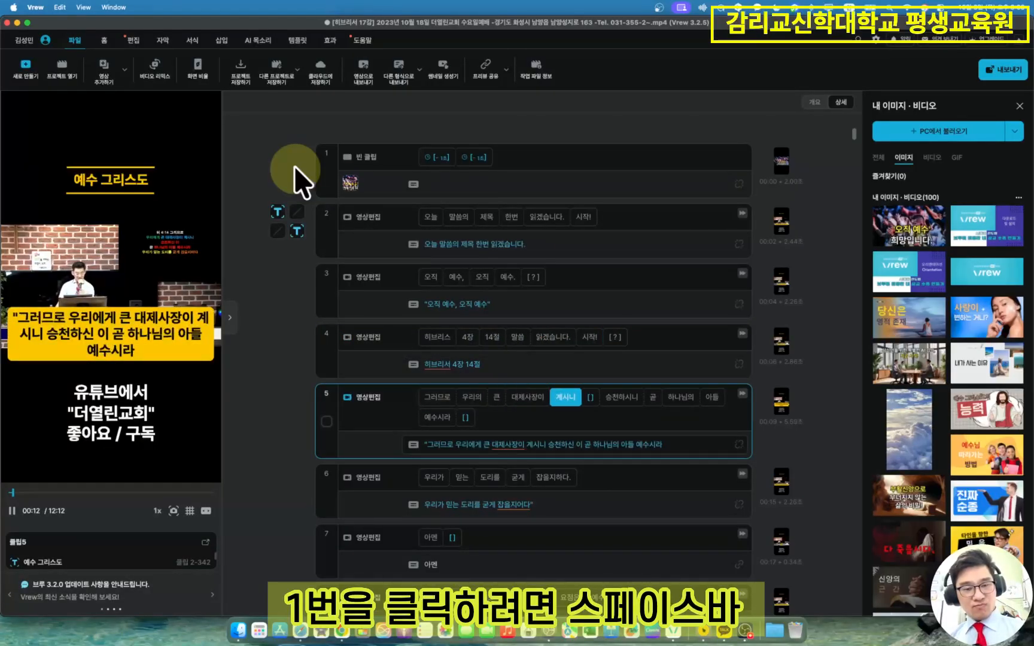
pyautogui.press('space')
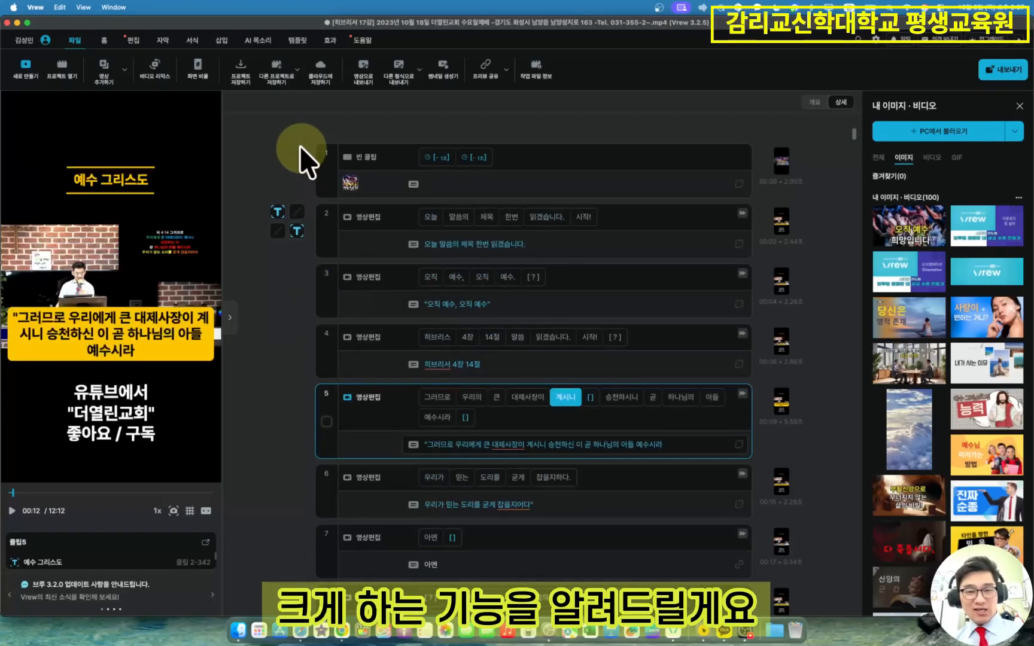
# - Enlarge the video in all clips to 200% with 확대 및 회전 and center it in the frame
pyautogui.click(579, 301)
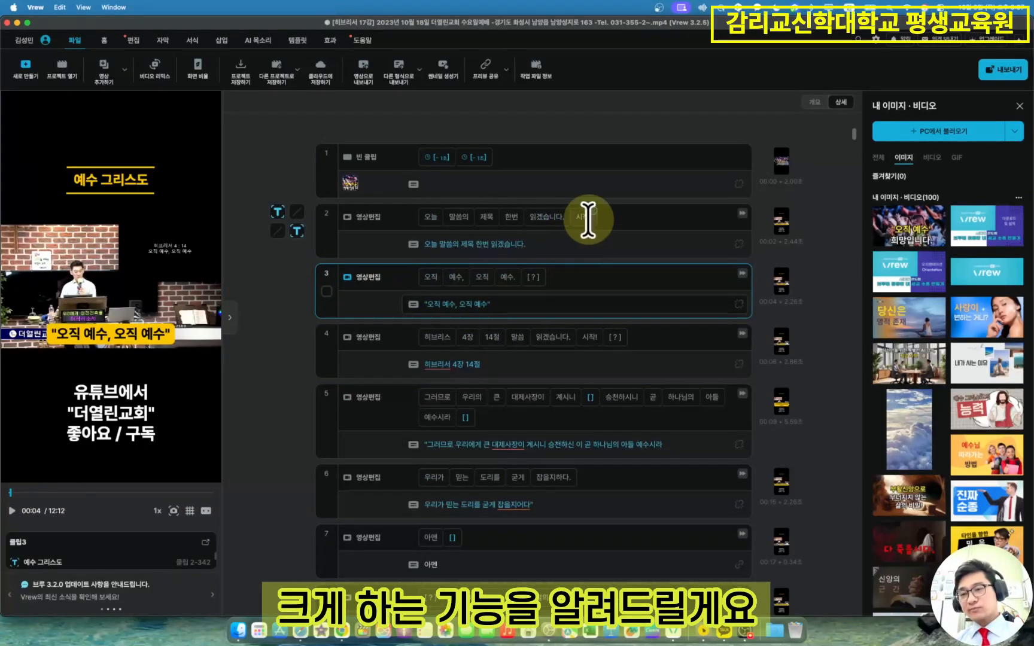
pyautogui.click(334, 43)
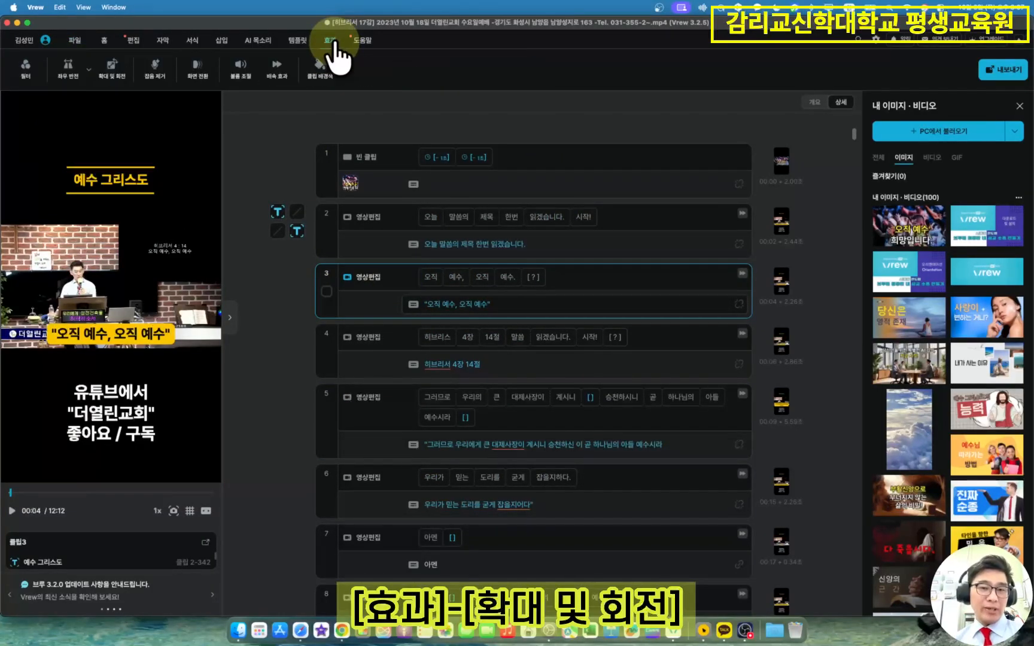
pyautogui.click(118, 77)
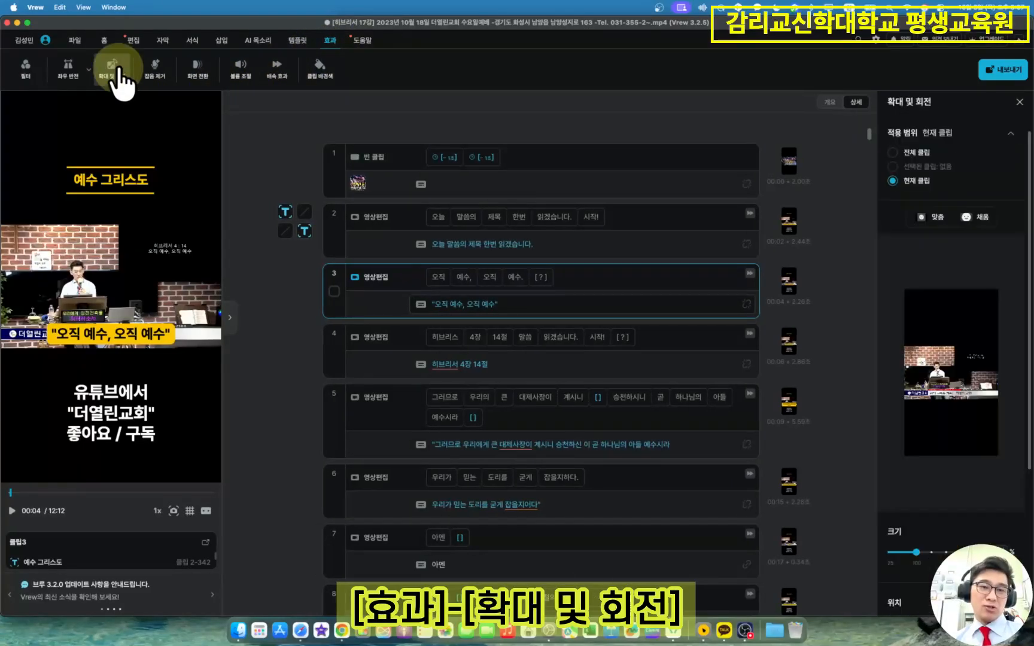
pyautogui.click(902, 153)
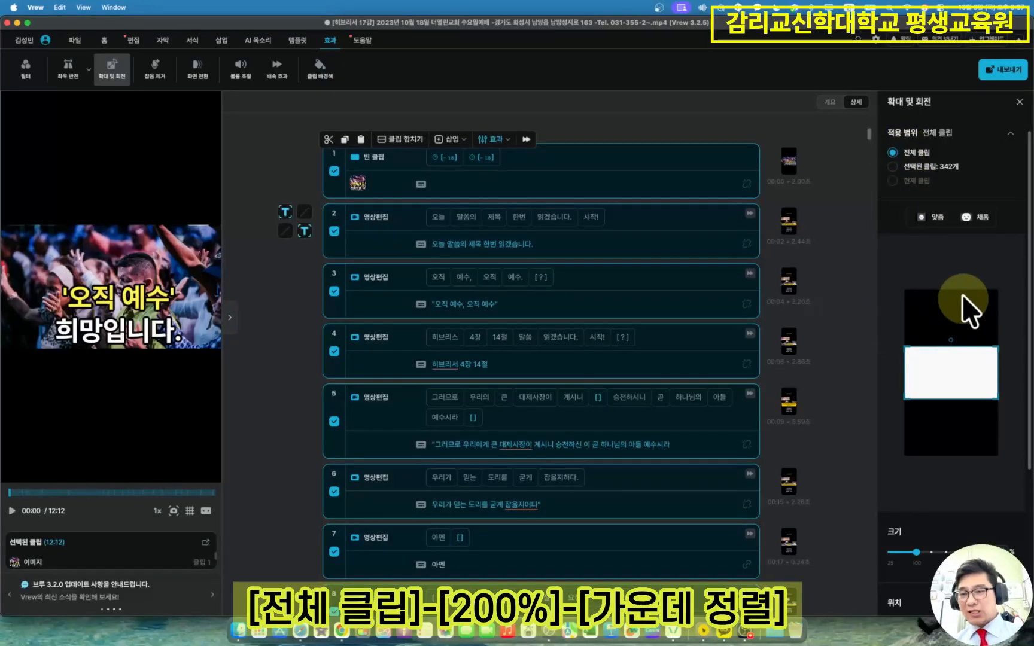
pyautogui.scroll(-5, 961, 294)
pyautogui.moveTo(916, 363)
pyautogui.mouseDown()
pyautogui.moveTo(939, 362)
pyautogui.moveTo(930, 362)
pyautogui.mouseUp()
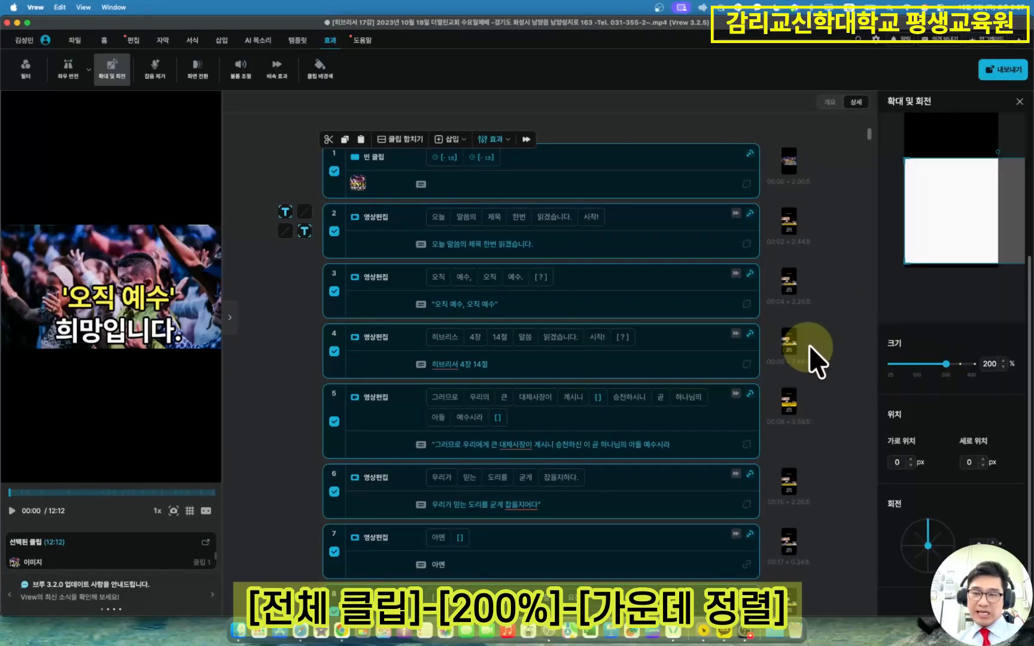
pyautogui.scroll(3, 992, 249)
pyautogui.scroll(2, 993, 250)
pyautogui.moveTo(970, 351); pyautogui.dragTo(921, 324)
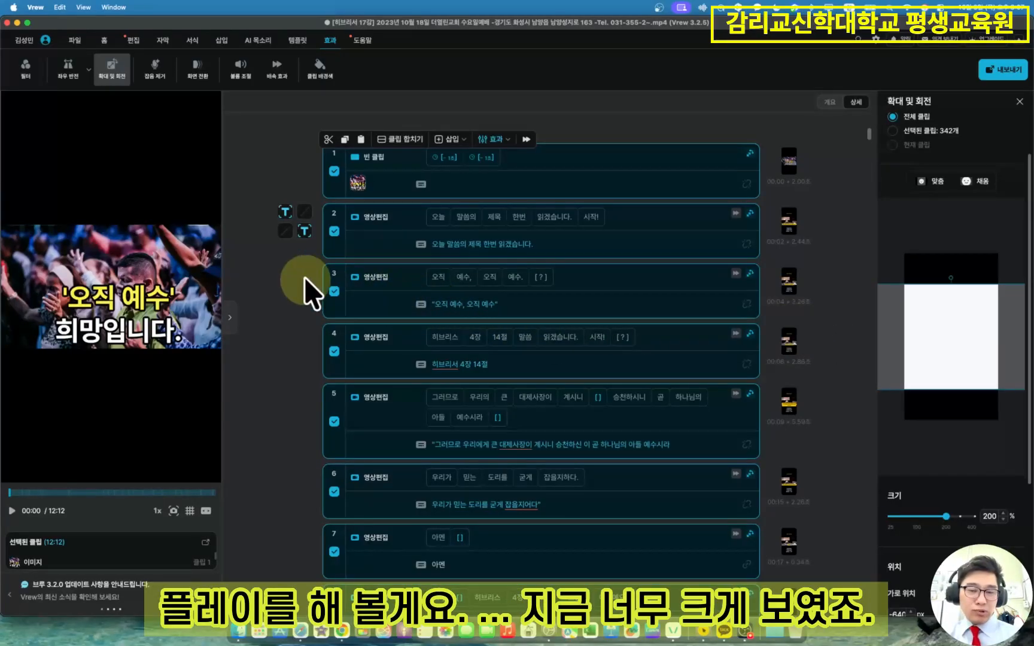
# - Try a 150% video size and shift the picture sideways so the preacher stands in the middle of the frame
pyautogui.click(304, 277)
pyautogui.press('space')
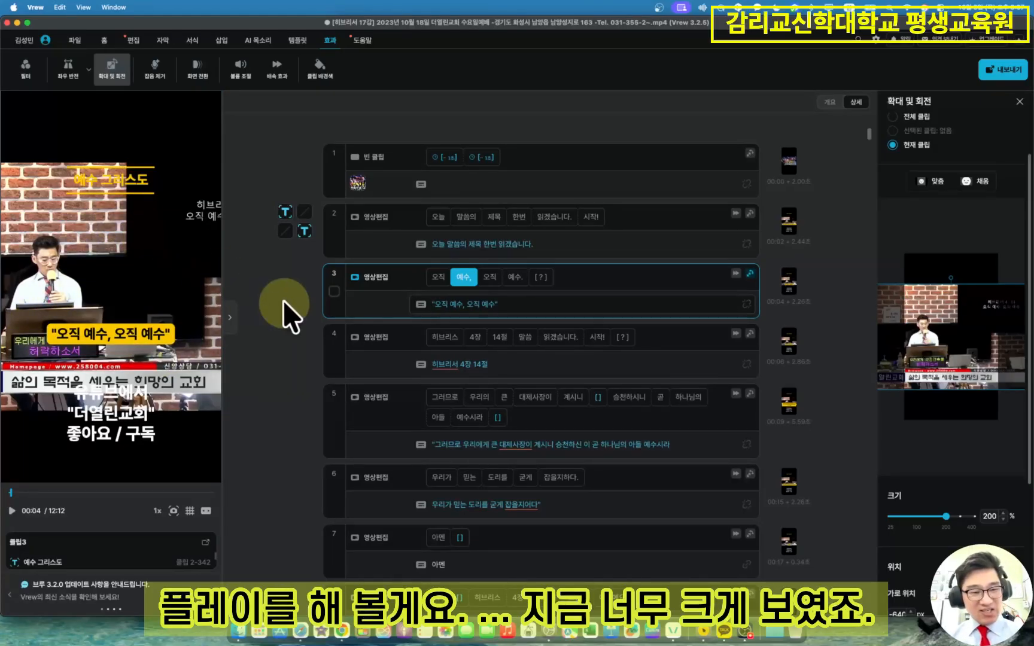
pyautogui.scroll(-5, 993, 447)
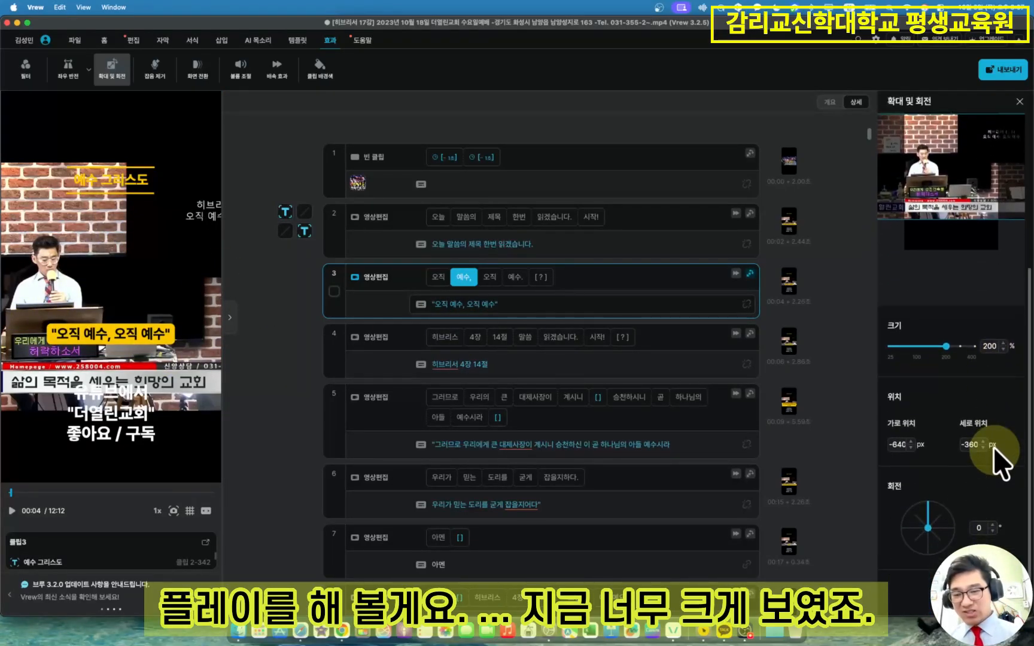
pyautogui.scroll(6, 963, 414)
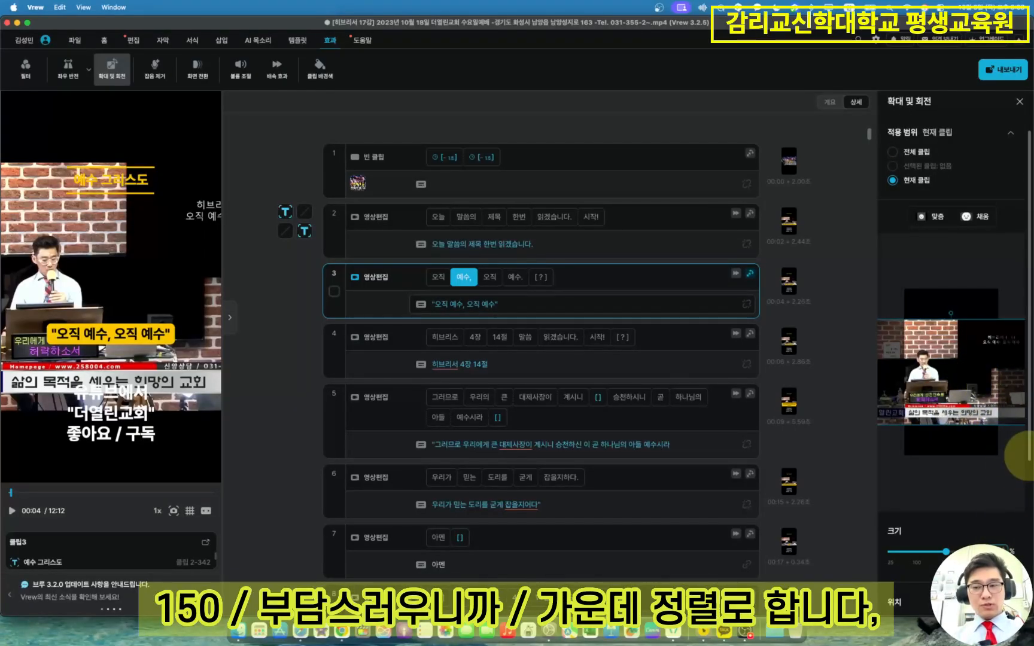
pyautogui.press('Return')
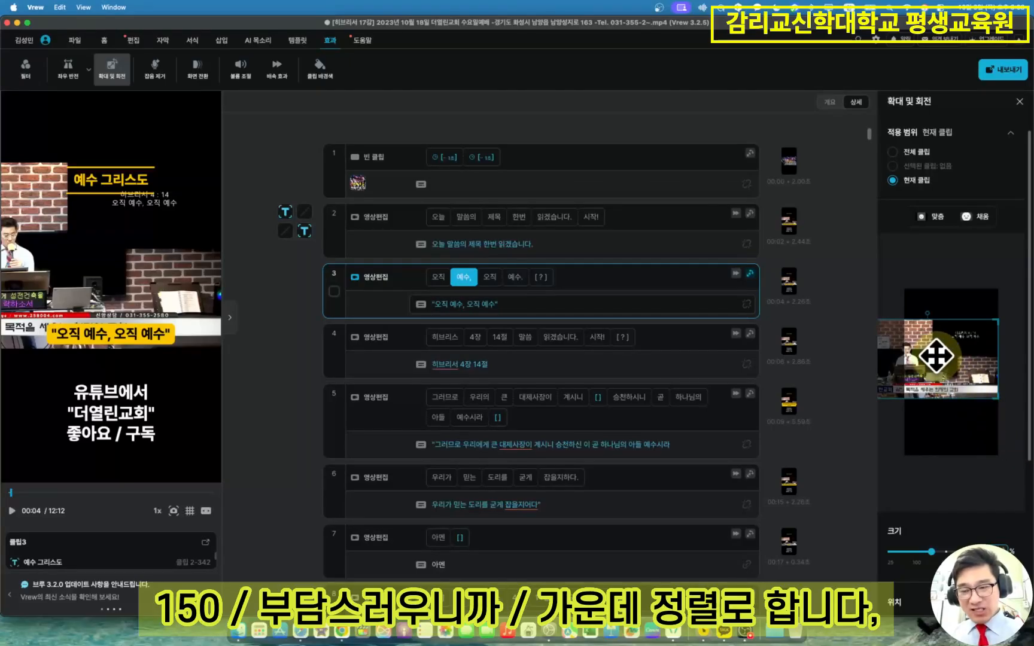
pyautogui.moveTo(946, 360); pyautogui.dragTo(977, 362)
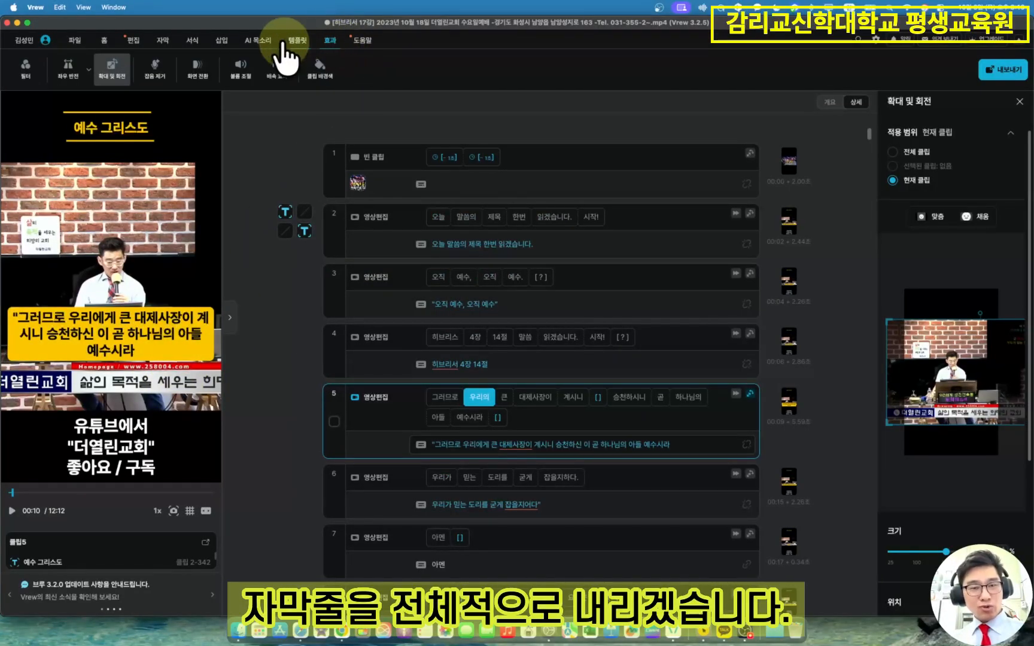
# - Lower the captions' vertical position so they sit near the lower edge of the video, just above the subscribe text
pyautogui.click(191, 40)
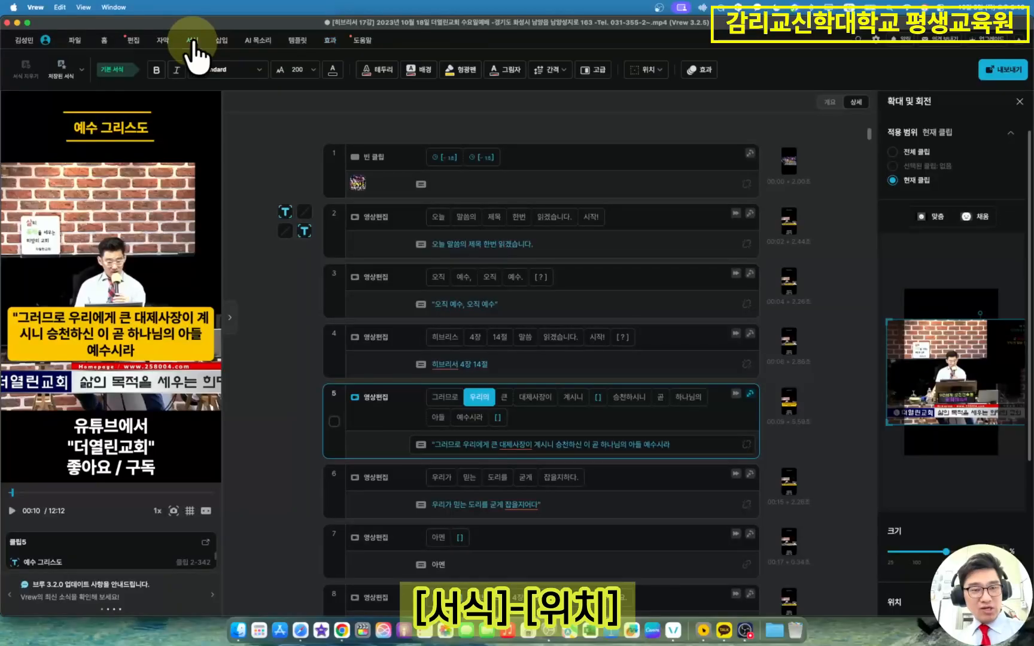
pyautogui.click(647, 69)
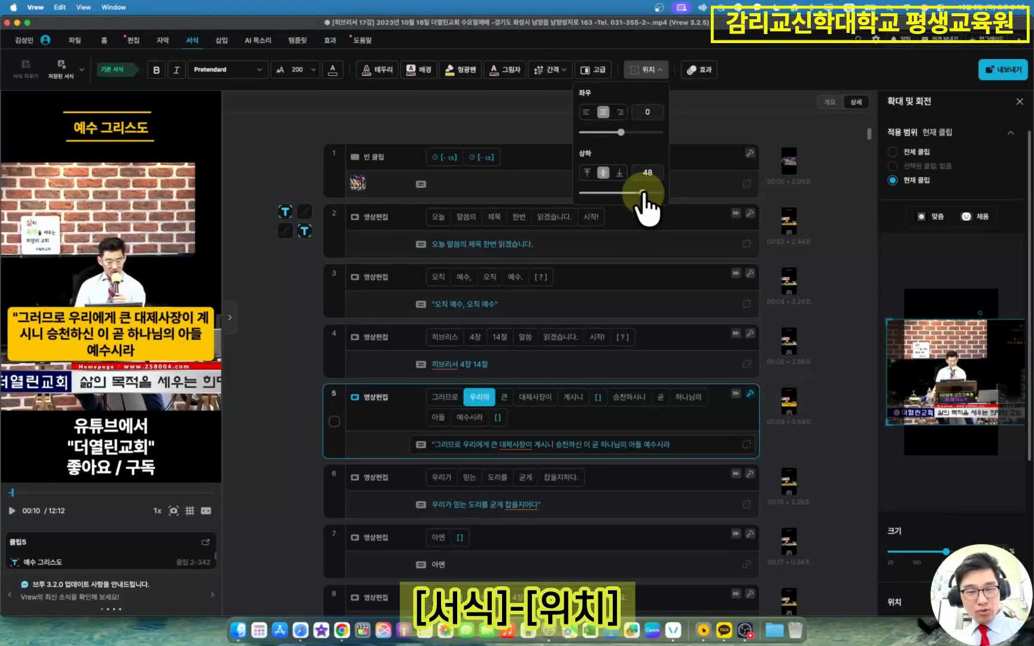
pyautogui.moveTo(640, 192); pyautogui.dragTo(663, 194)
pyautogui.click(556, 220)
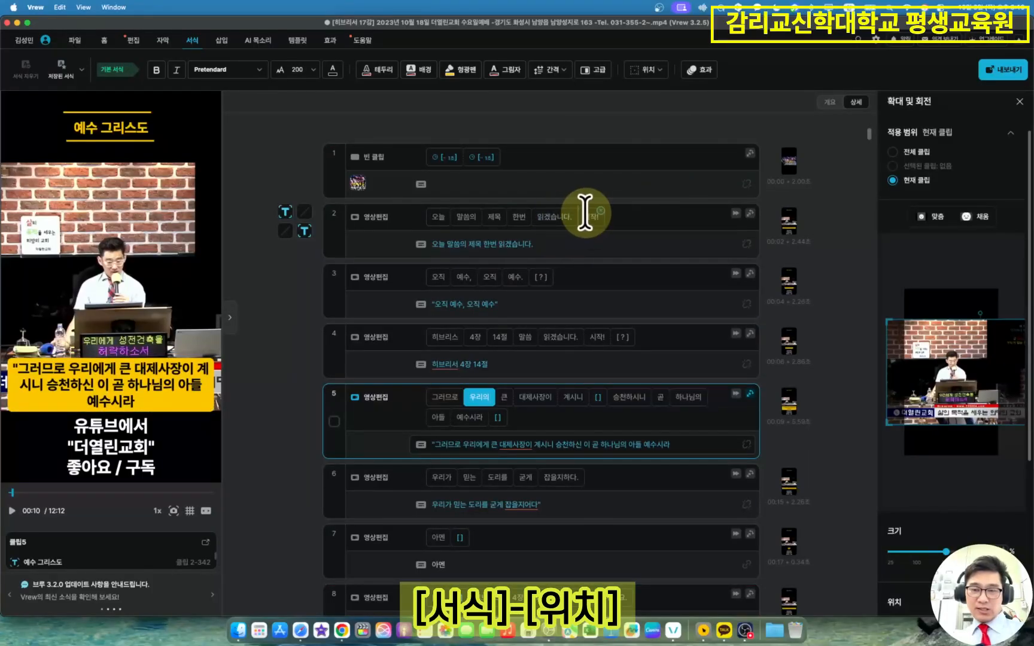
# - Move the red '예수님 있다' design text in clip 10 up above the preacher, checking playback before and after
pyautogui.click(374, 164)
pyautogui.press('space')
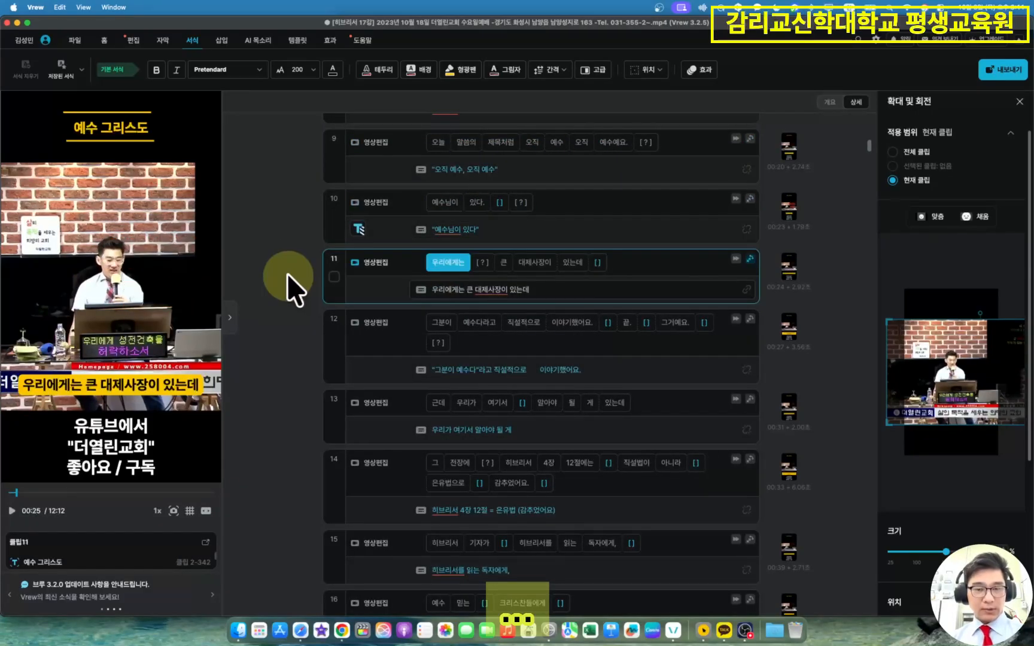
pyautogui.press('space')
pyautogui.click(292, 191)
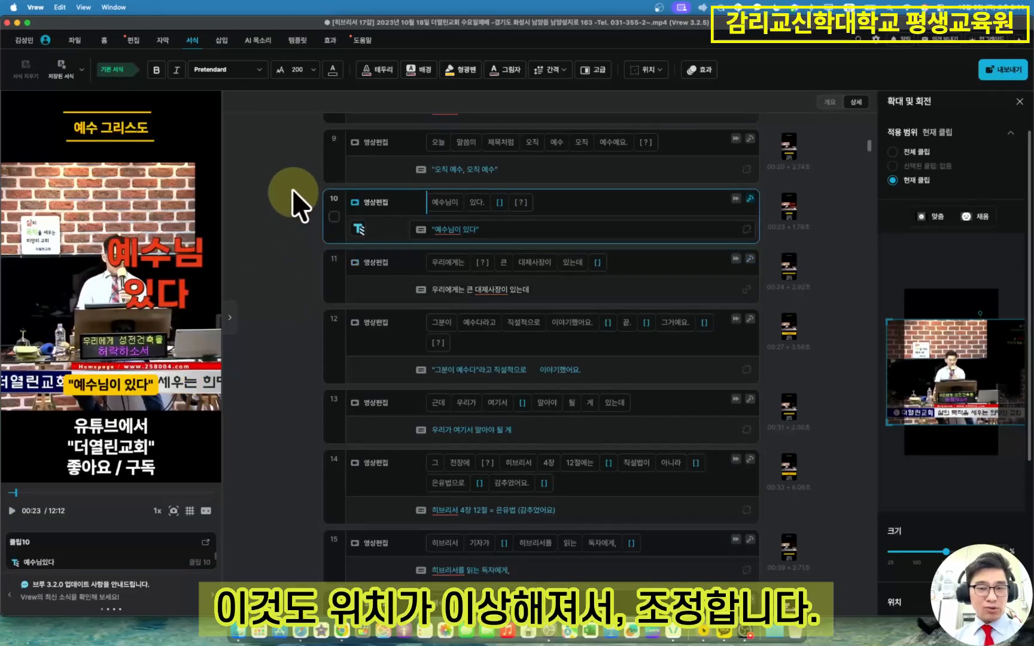
pyautogui.moveTo(183, 248); pyautogui.dragTo(205, 169)
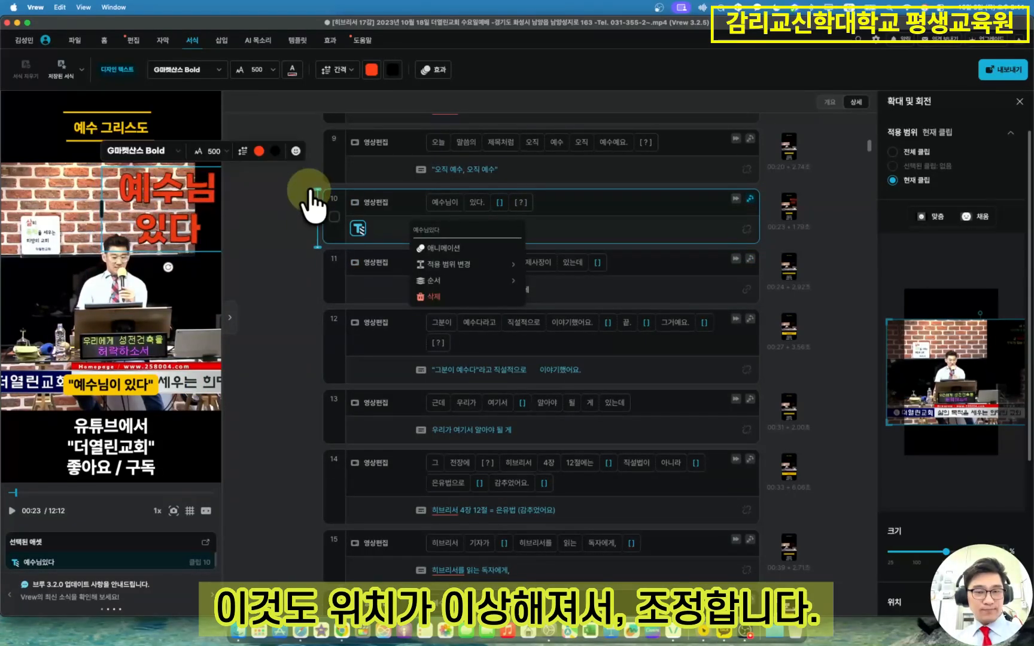
pyautogui.click(306, 189)
pyautogui.press('space')
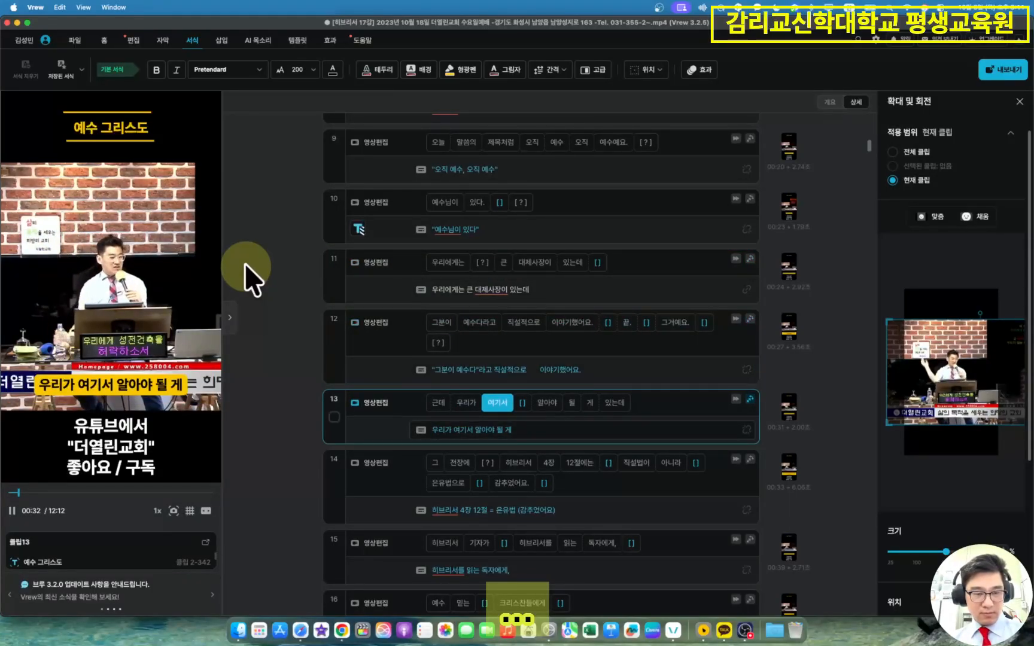
pyautogui.press('space')
# - Insert the thumbnail image 오직예배 썸네일.png from the computer as an image clip after the final clip, 342
pyautogui.scroll(10, 328, 314)
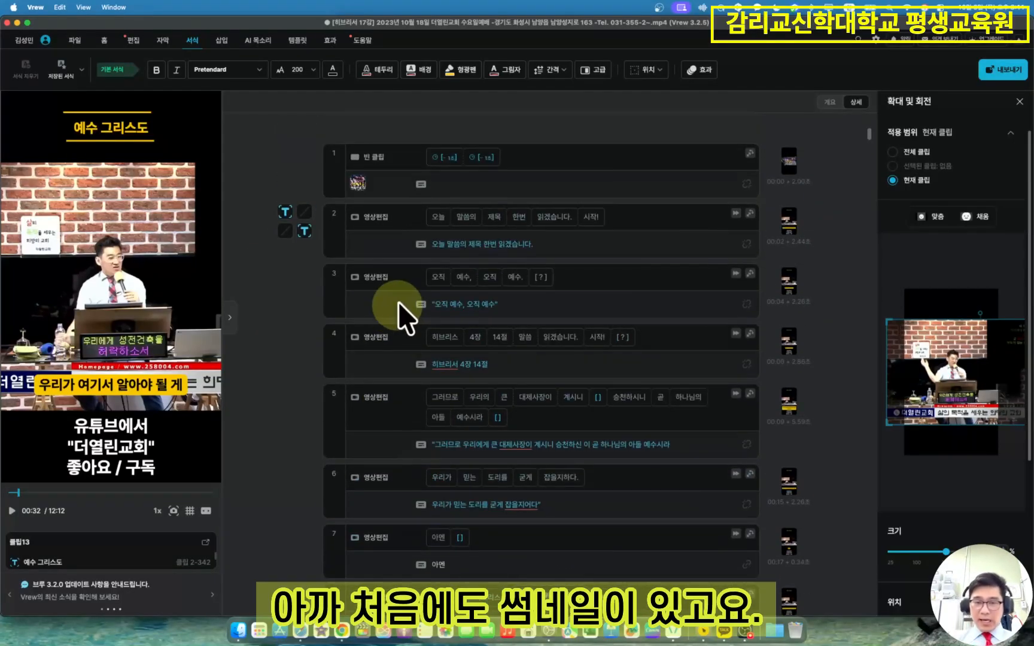
pyautogui.click(300, 162)
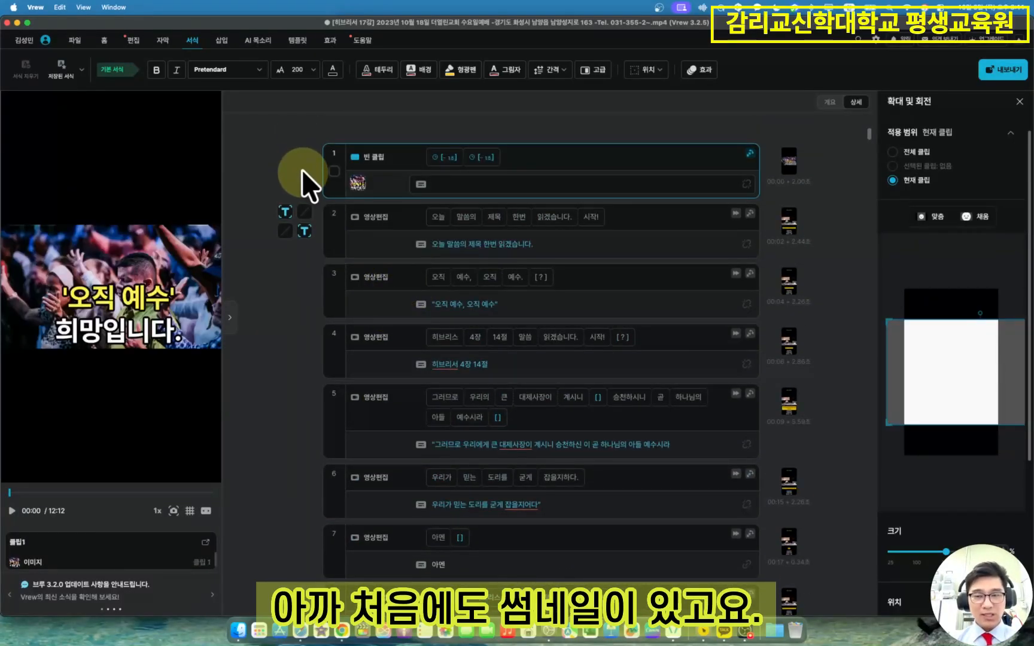
pyautogui.moveTo(870, 129); pyautogui.dragTo(835, 590)
pyautogui.click(593, 382)
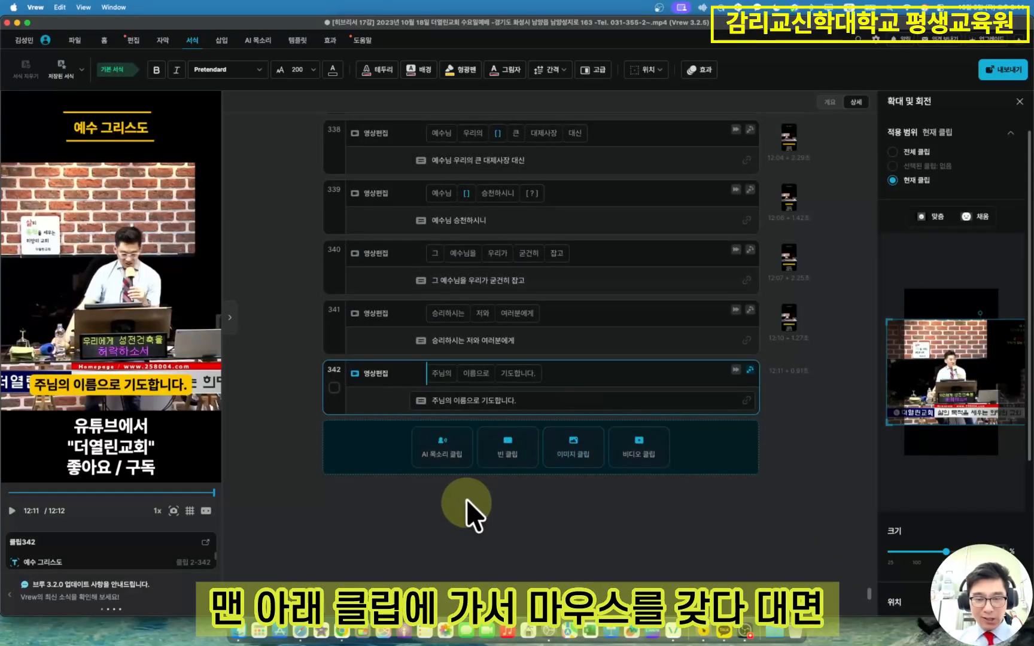
pyautogui.moveTo(573, 422)
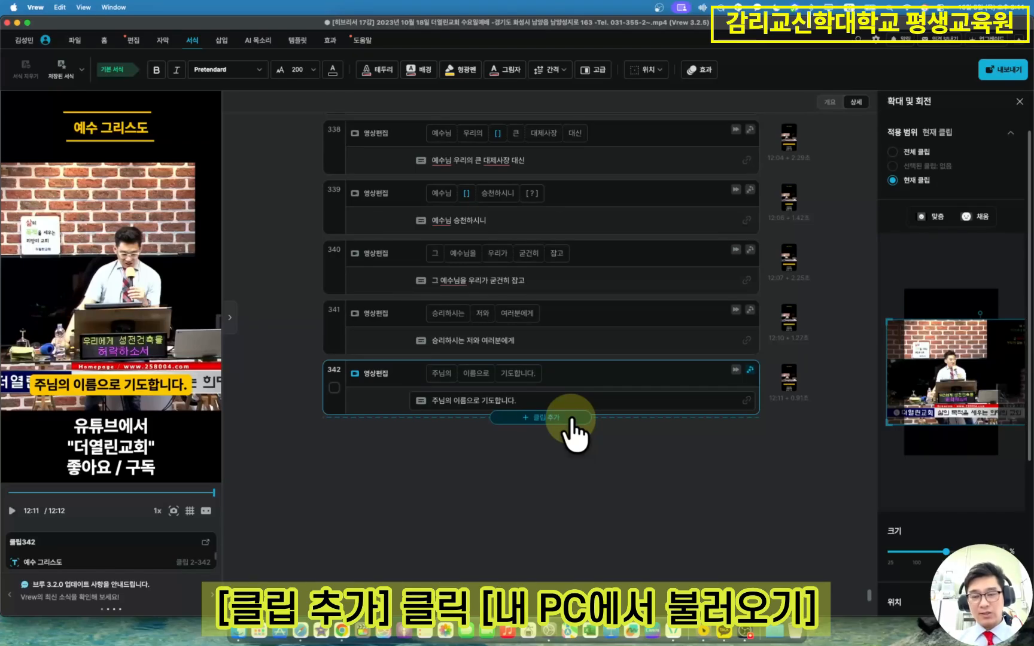
pyautogui.click(572, 418)
pyautogui.click(581, 455)
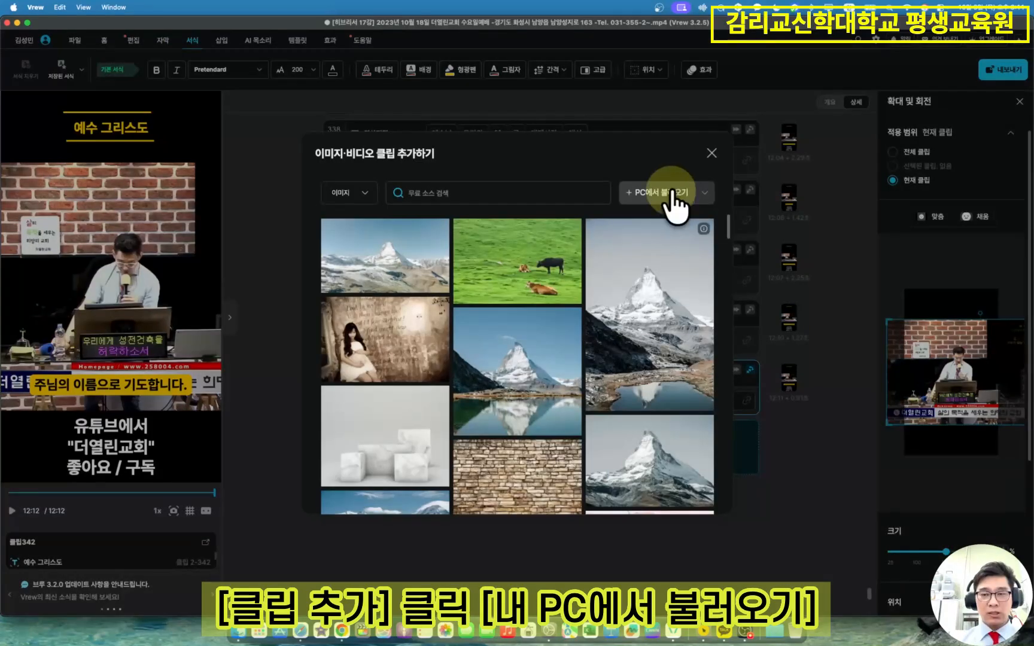
pyautogui.click(669, 191)
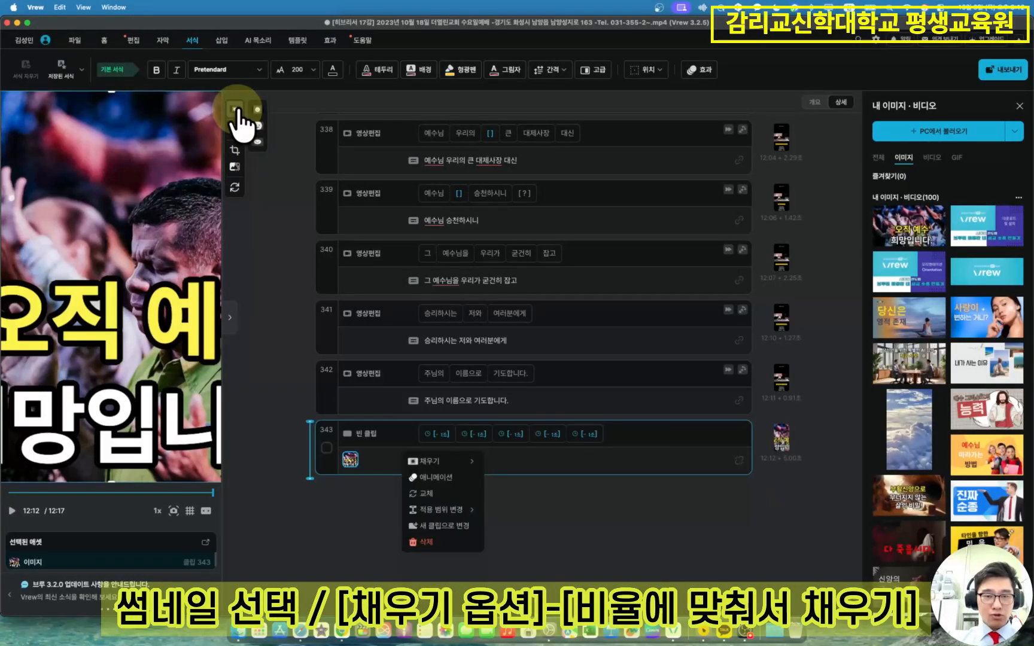
# - Fit the closing thumbnail image inside the frame at its own aspect ratio and shorten clip 343 to 2 seconds
pyautogui.click(240, 115)
pyautogui.click(255, 111)
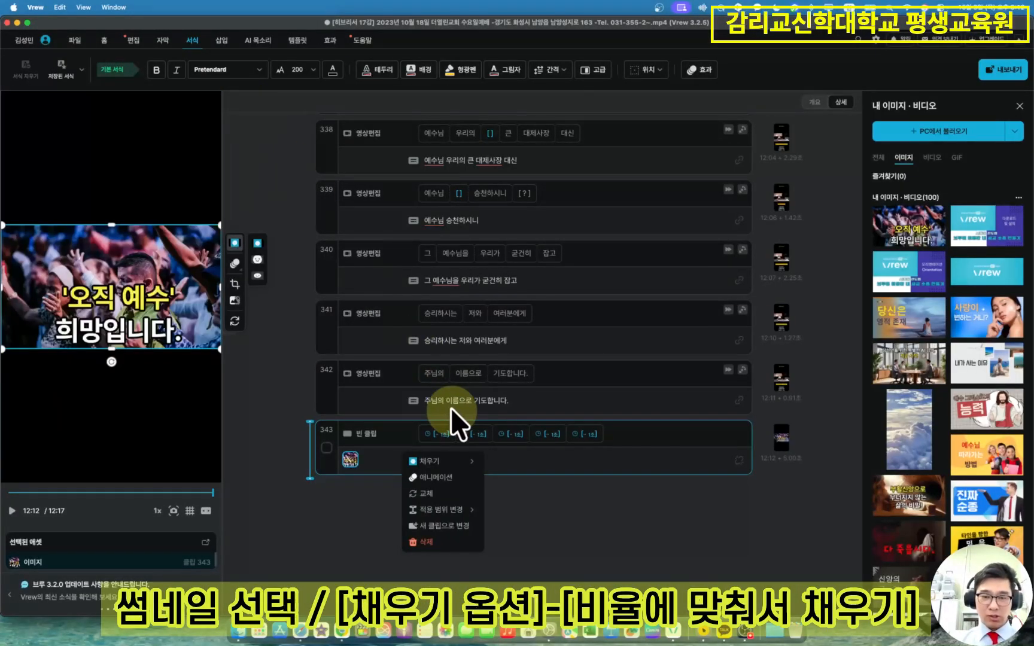
pyautogui.click(607, 423)
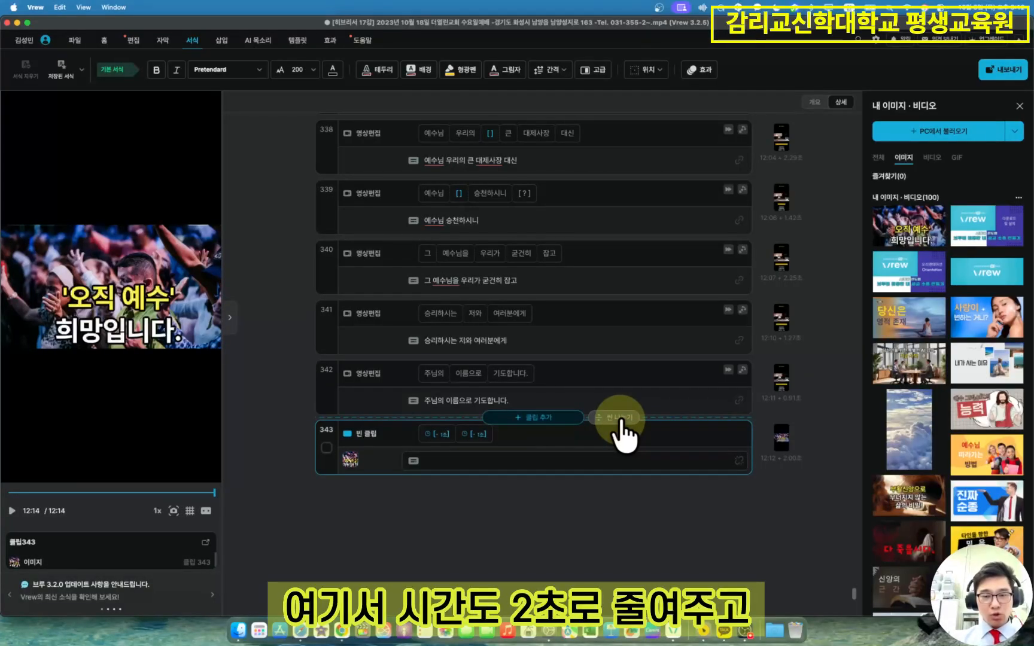
pyautogui.click(620, 419)
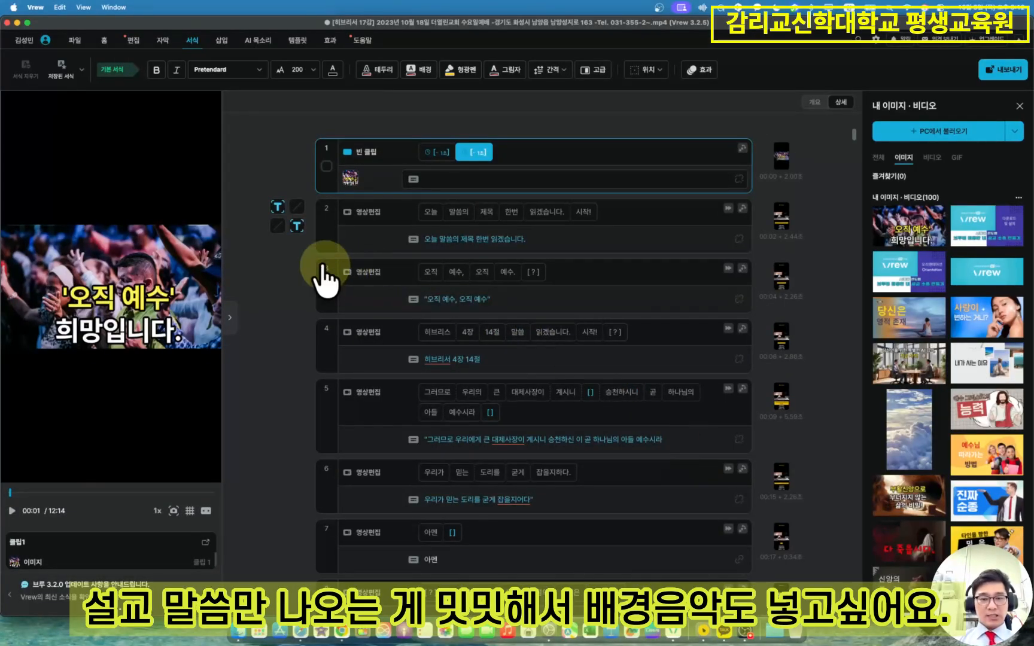
# - Open the background music library and preview several free tracks, including '감성적으로 시작하고 싶었어', '힐링이 필요할 때 듣는 노래' and '기분 좋은 살랑바람'
pyautogui.click(300, 258)
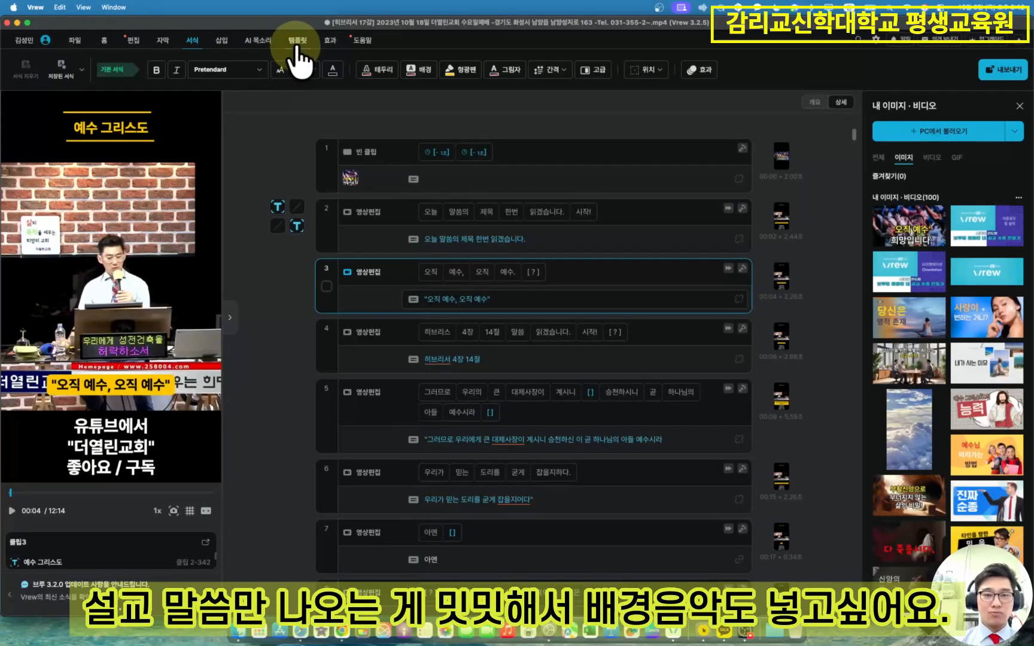
pyautogui.click(222, 42)
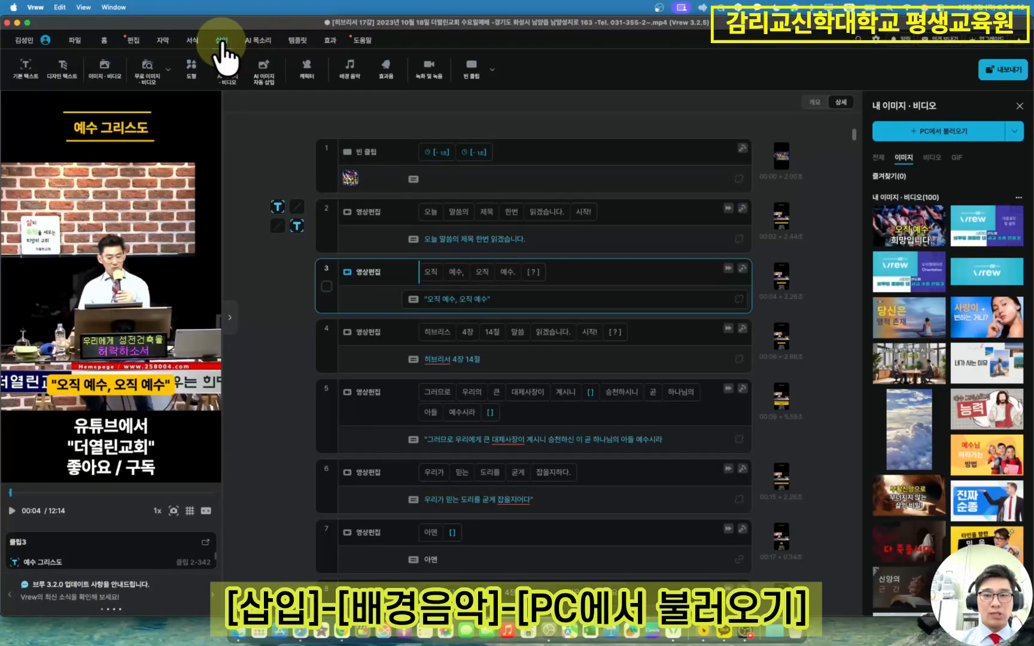
pyautogui.click(347, 77)
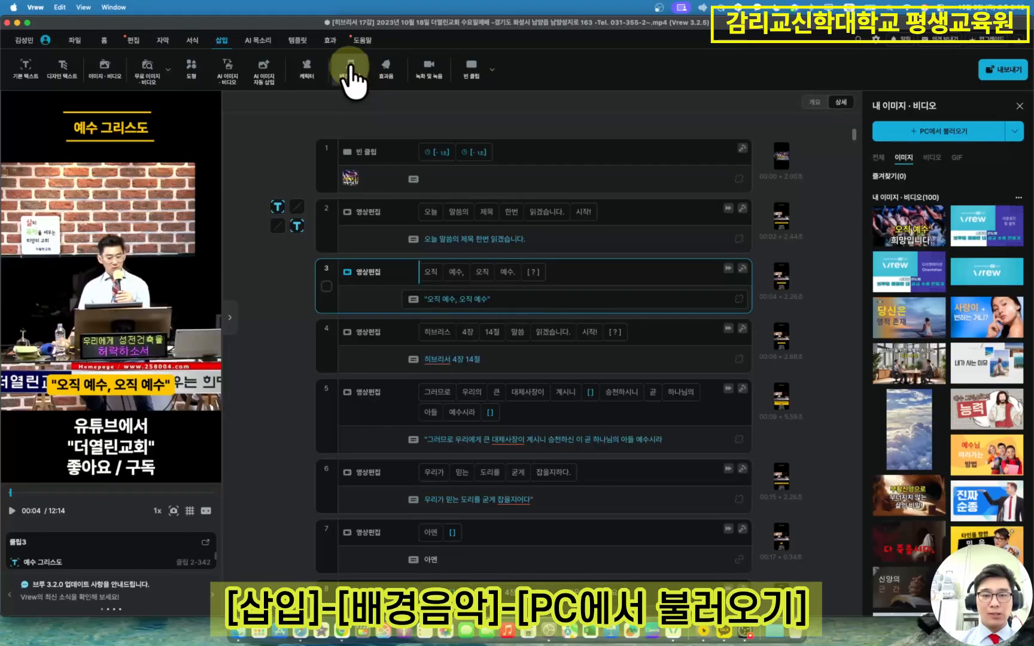
pyautogui.click(961, 233)
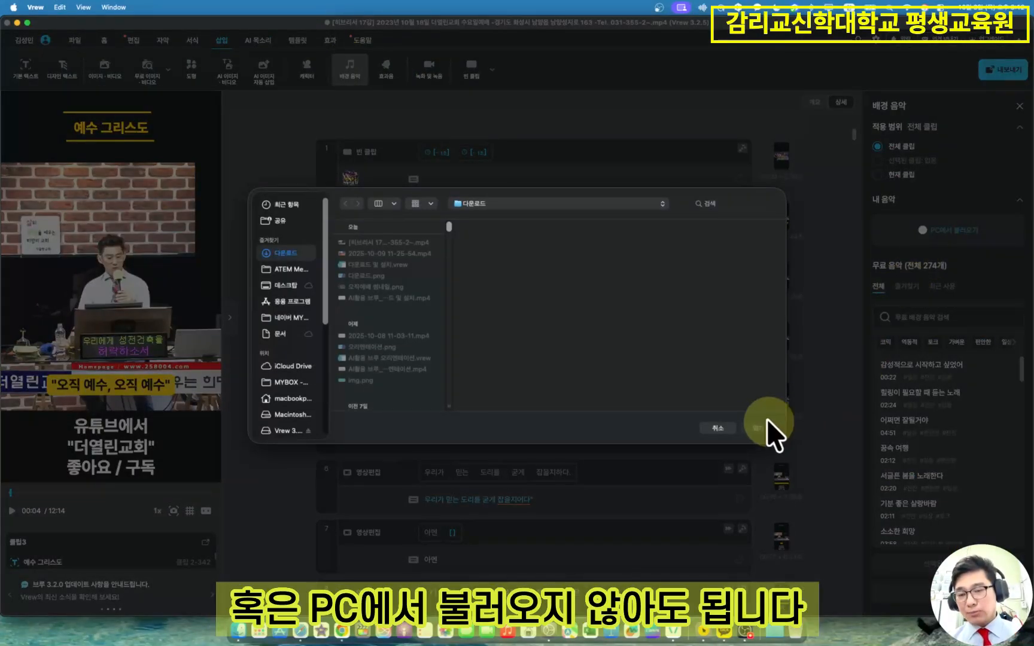
pyautogui.click(712, 429)
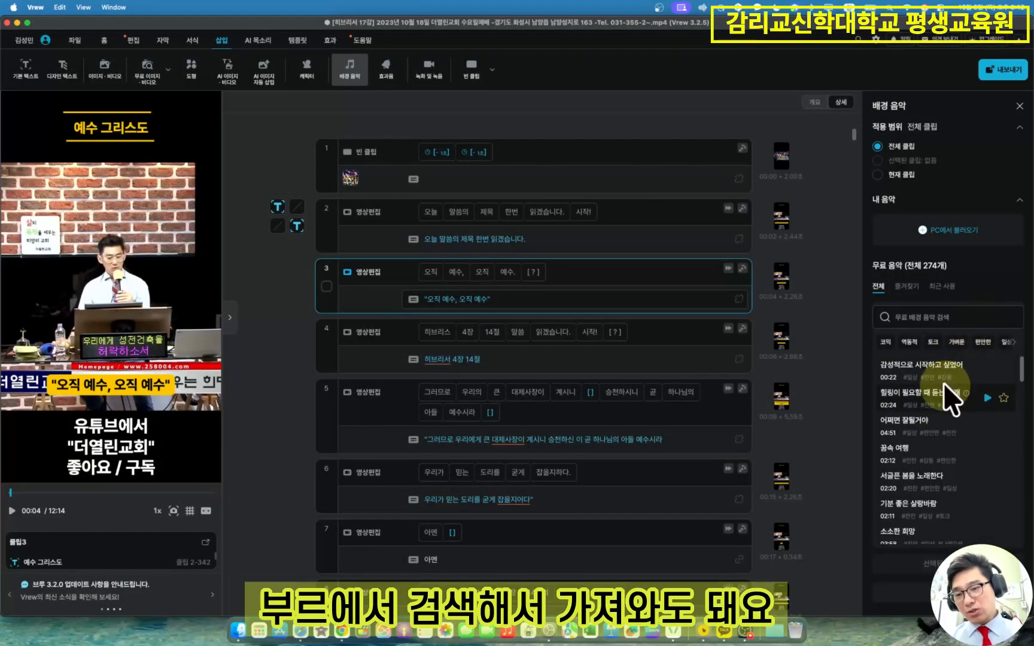
pyautogui.click(986, 370)
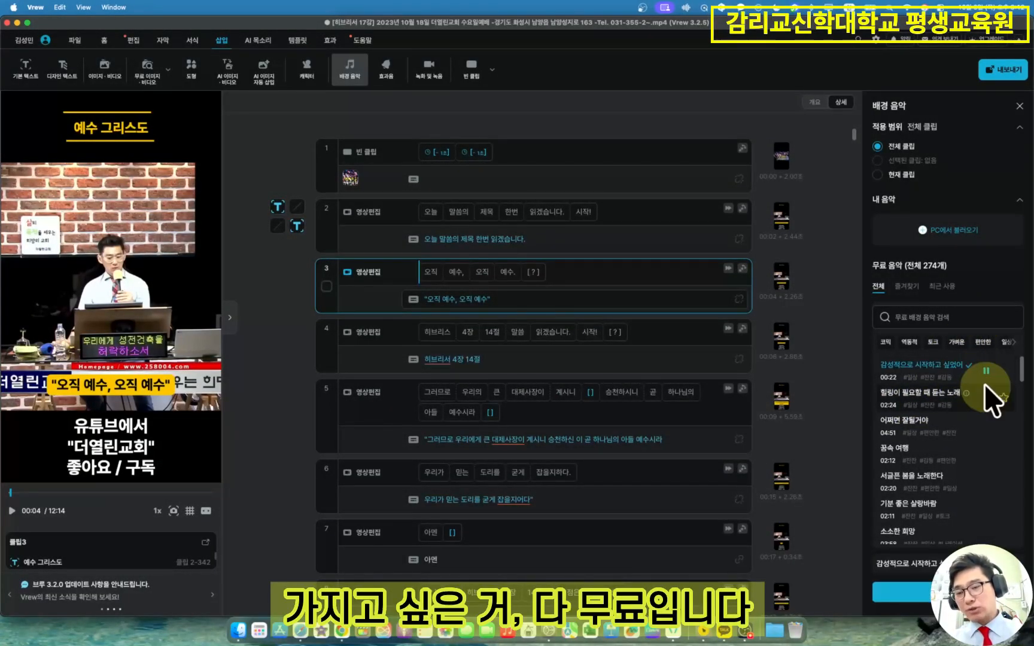
pyautogui.click(986, 404)
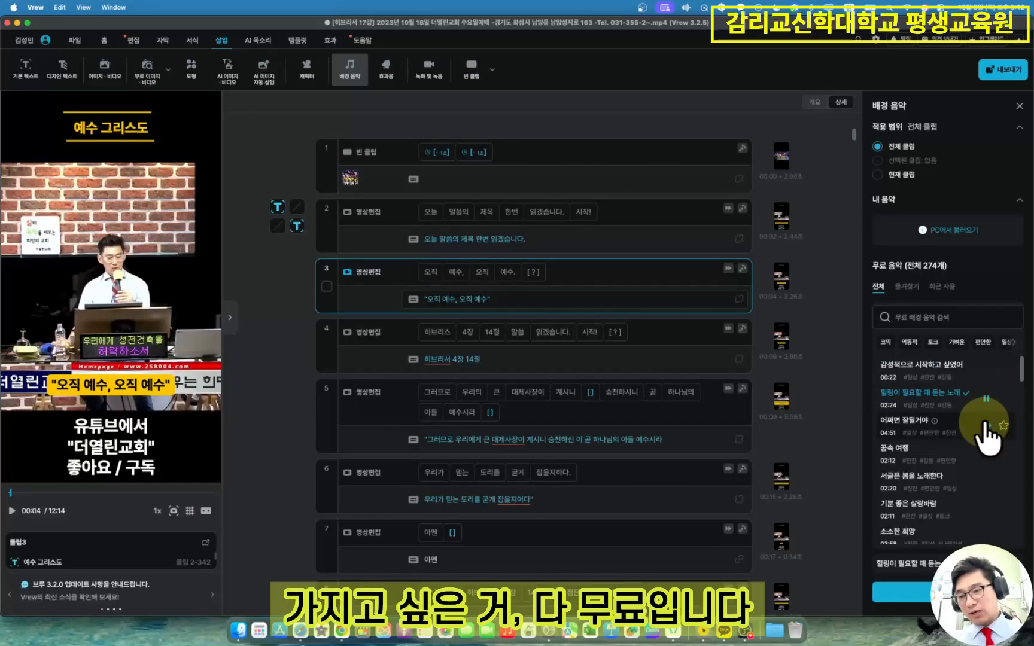
pyautogui.click(987, 455)
pyautogui.click(986, 509)
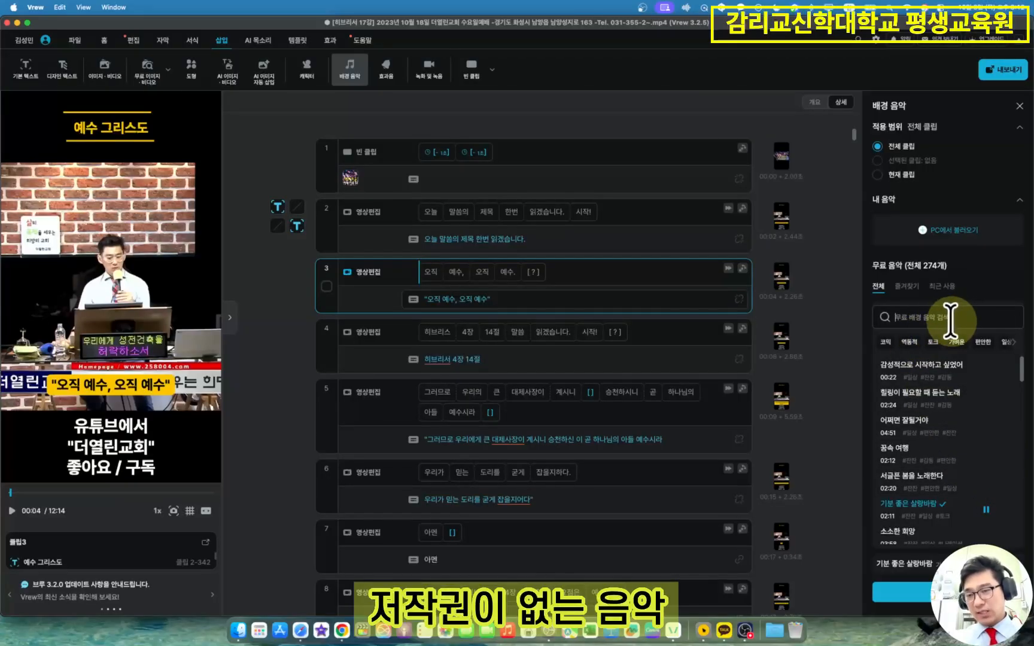
# - Browse the computer for background music, going to the 'DJ Johnny remix always remember us this way by Lady Gaga' folder on the desktop
pyautogui.click(947, 232)
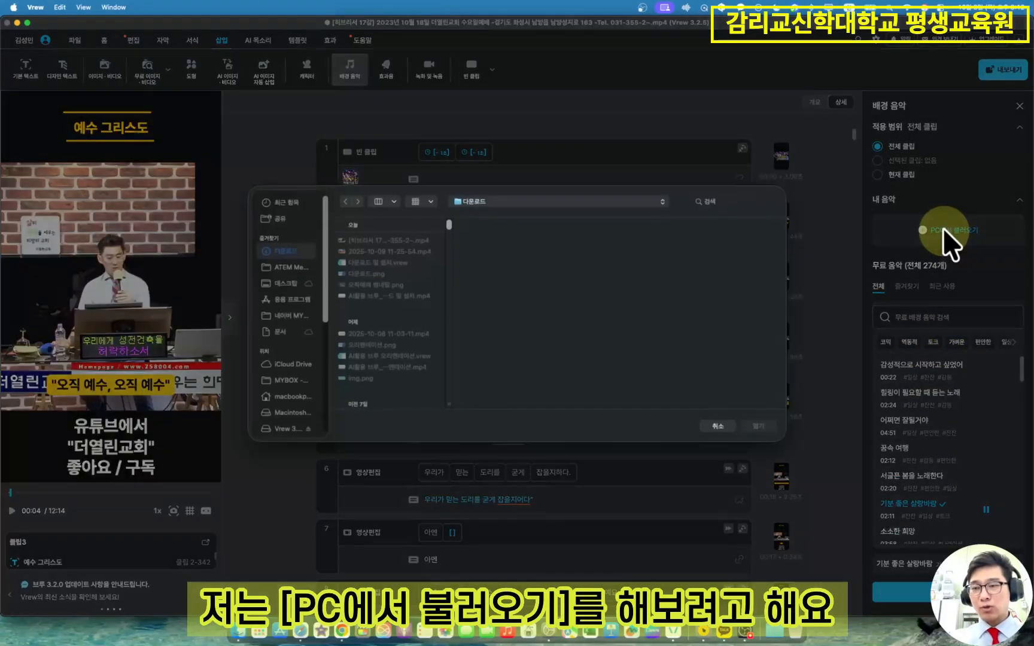
pyautogui.click(296, 284)
pyautogui.click(394, 251)
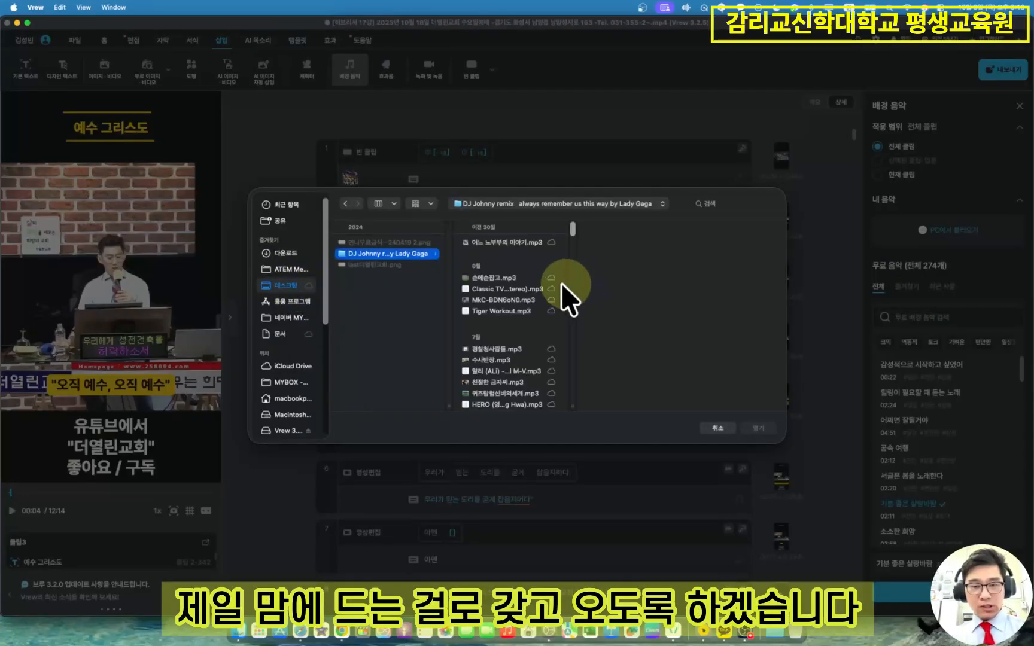
pyautogui.scroll(-10, 518, 365)
pyautogui.scroll(-5, 524, 358)
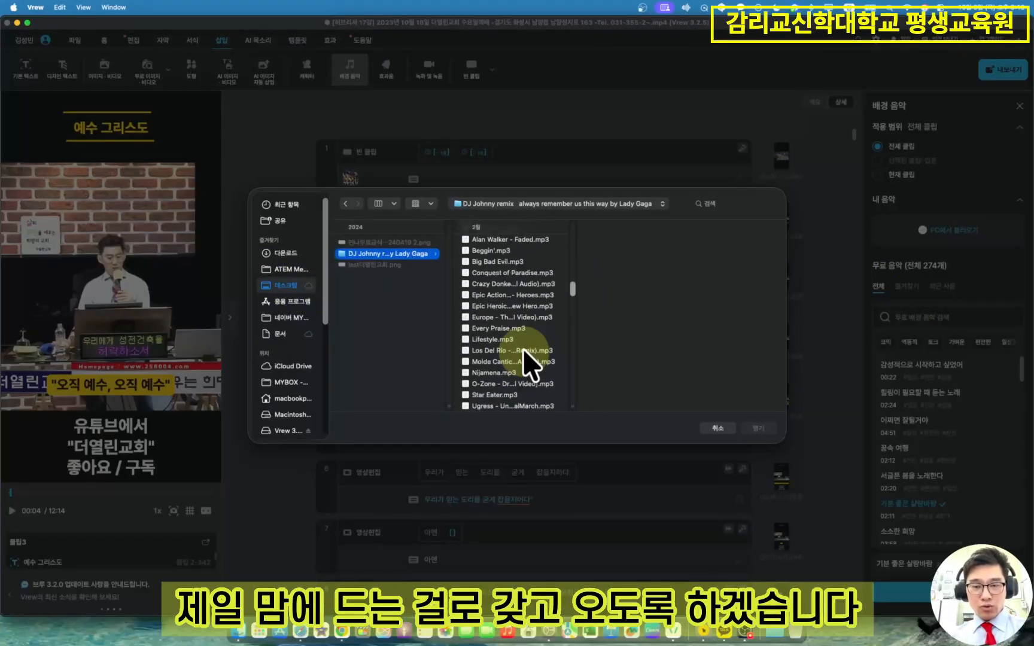
# - Preview several songs in the folder, from 'Los Del Rio - Macarena (Bayside Boys Remix).mp3' through to 'Star Eater.mp3'
pyautogui.click(519, 349)
pyautogui.press('space')
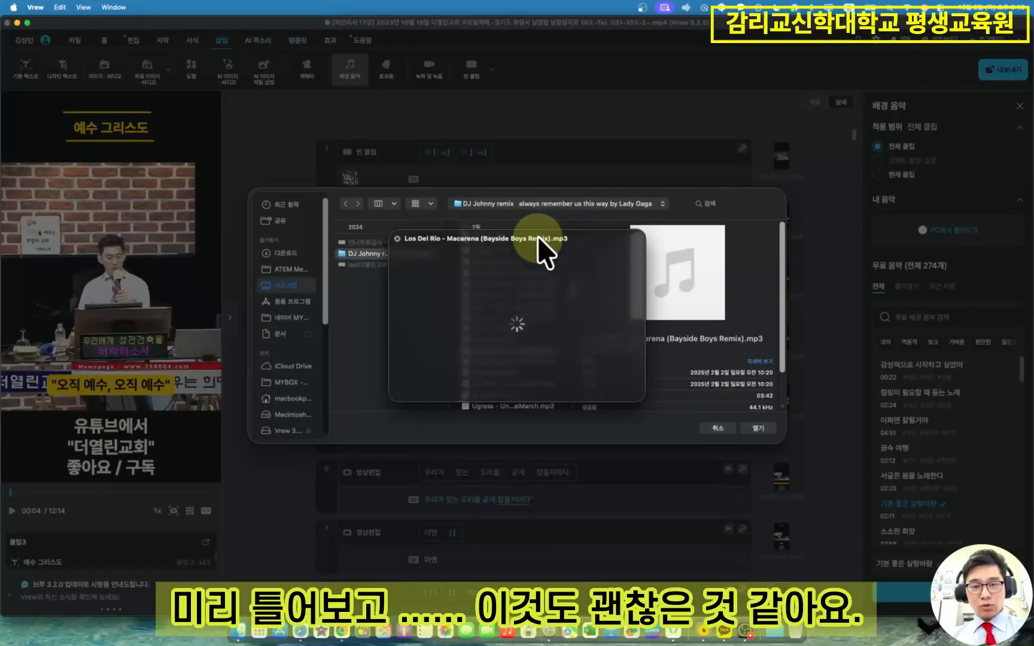
pyautogui.scroll(-5, 512, 377)
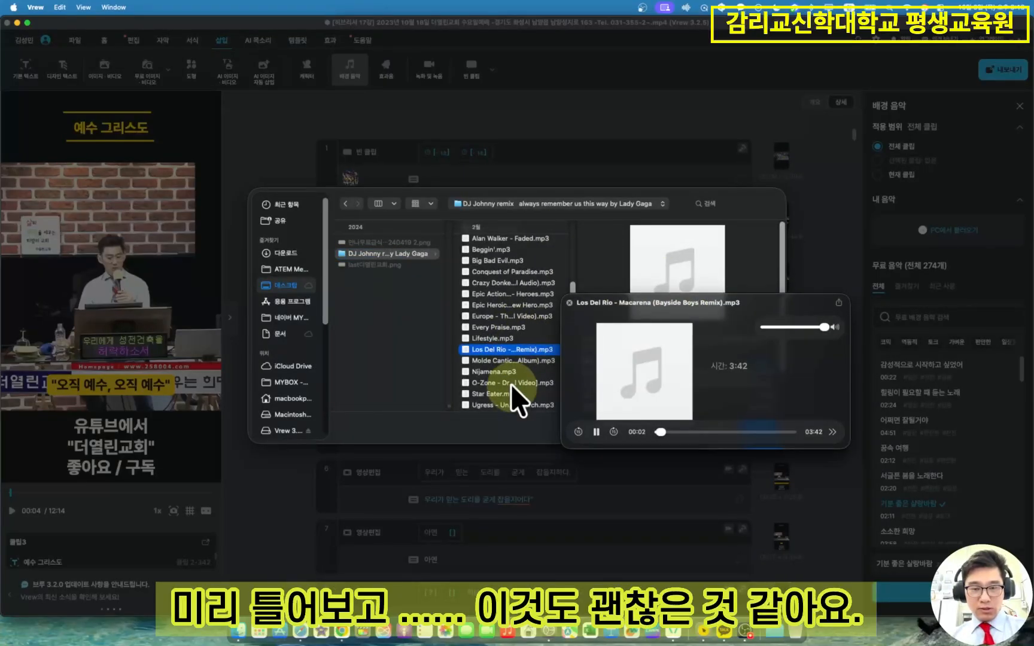
pyautogui.click(510, 373)
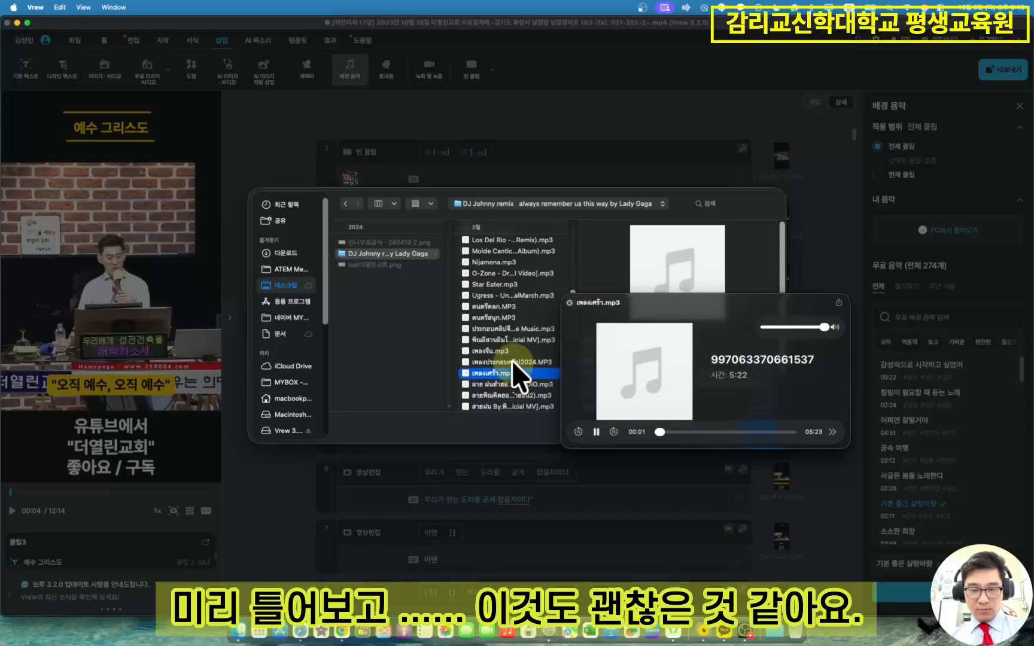
pyautogui.click(512, 361)
pyautogui.click(502, 339)
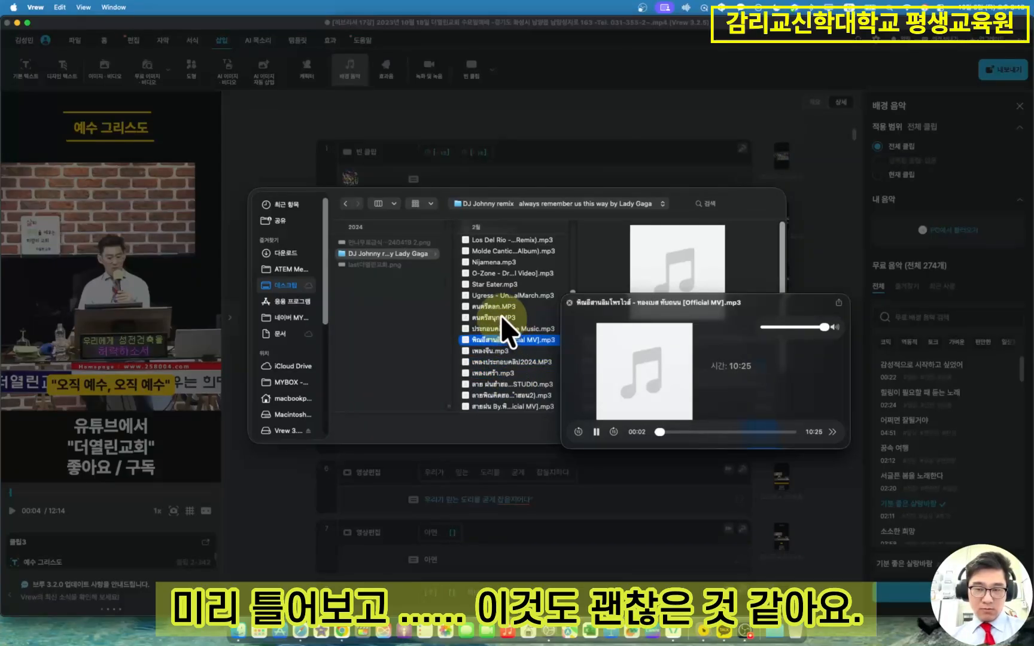
pyautogui.click(501, 315)
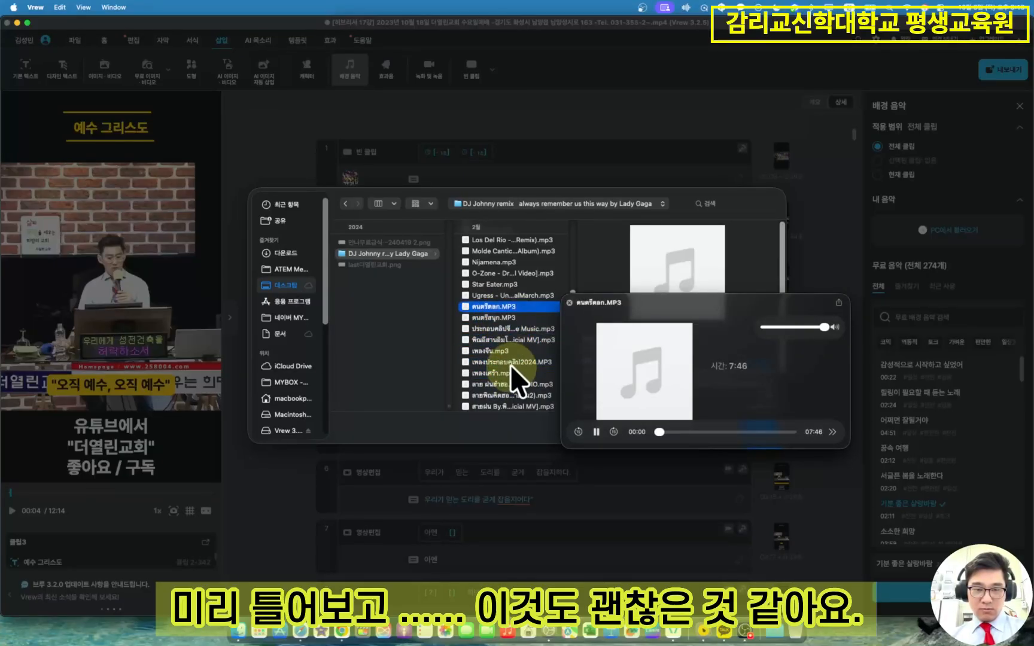
pyautogui.click(523, 285)
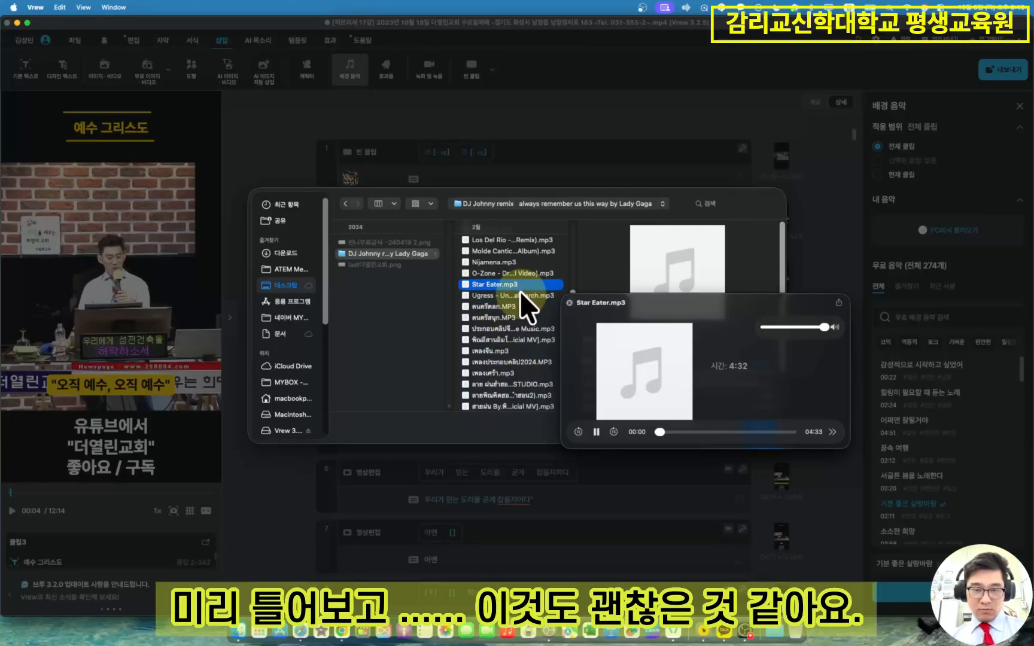
pyautogui.click(520, 295)
pyautogui.click(519, 285)
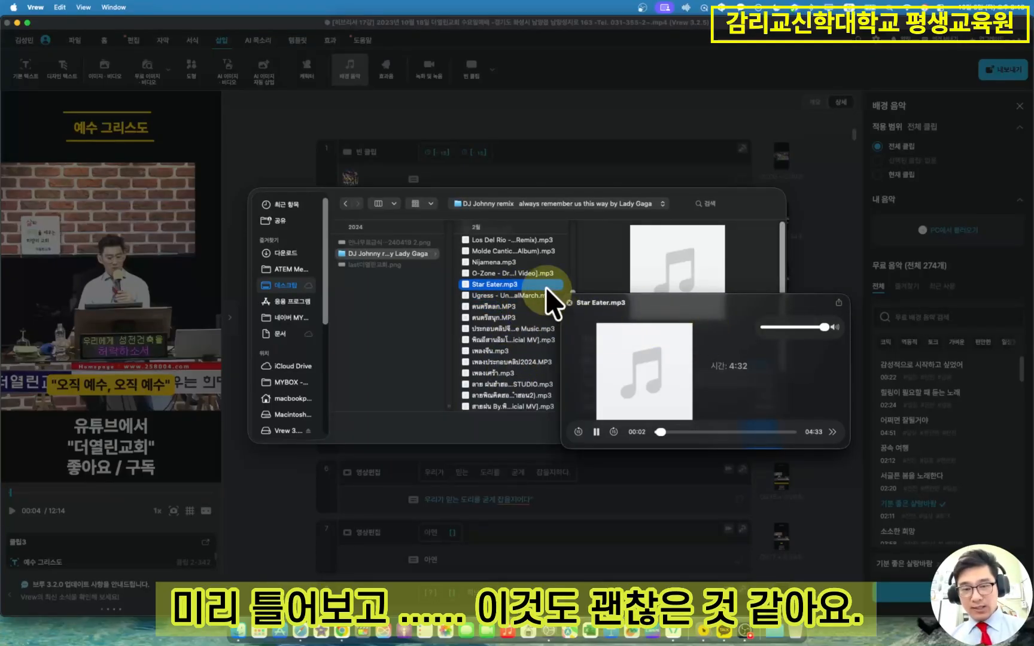
# - Import Star Eater.mp3 from the computer and insert it as background music across all clips
pyautogui.click(569, 302)
pyautogui.doubleClick(546, 284)
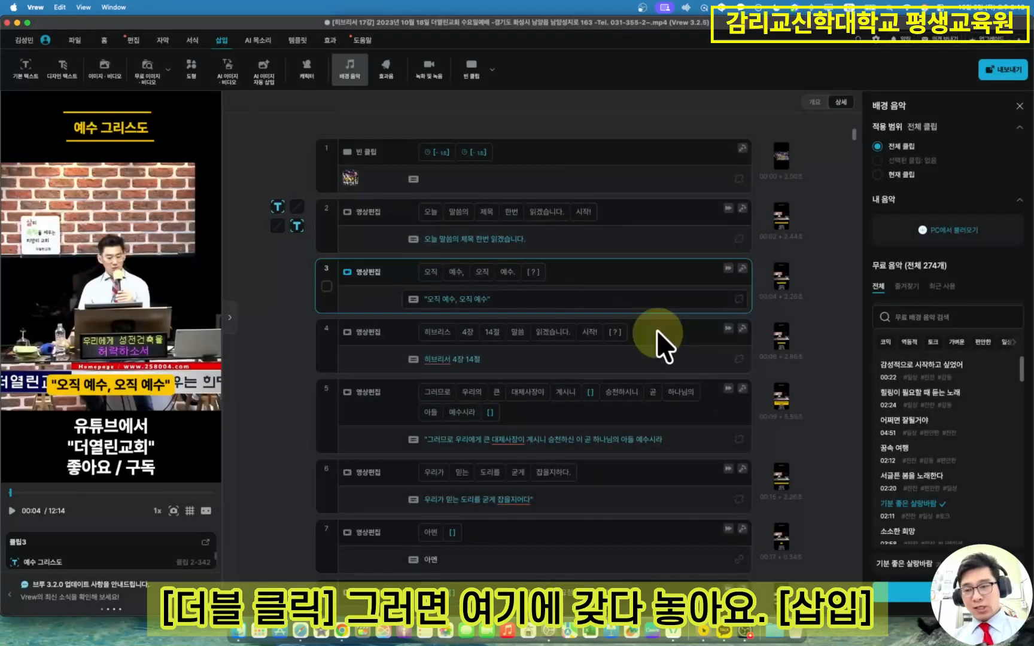
pyautogui.doubleClick(961, 258)
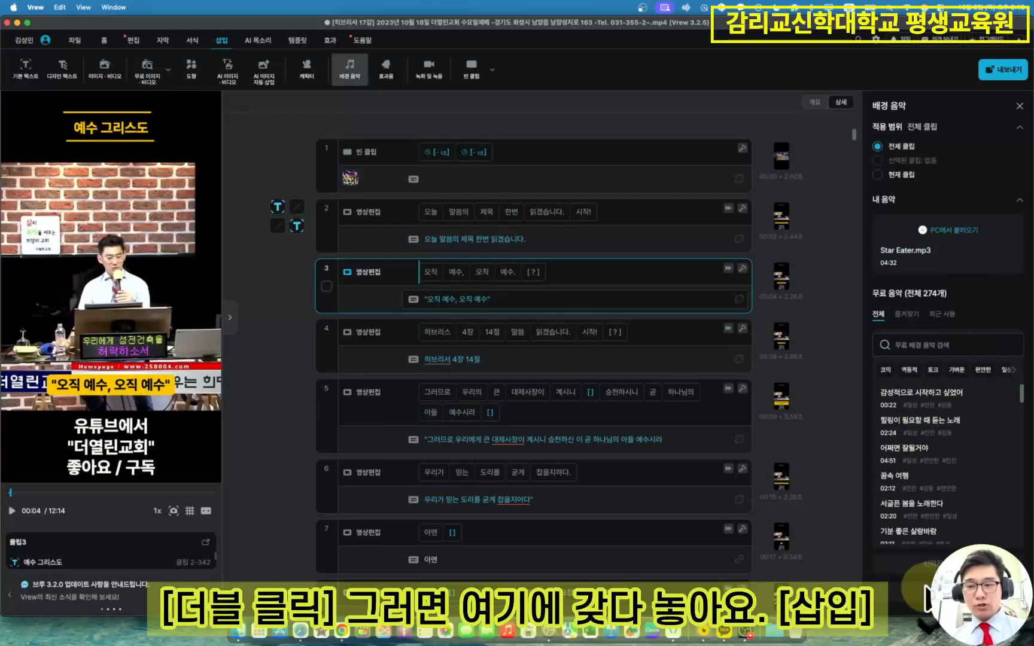
# - Lower the Star Eater background music volume to 10 and play the opening clips to check the sound balance
pyautogui.click(301, 154)
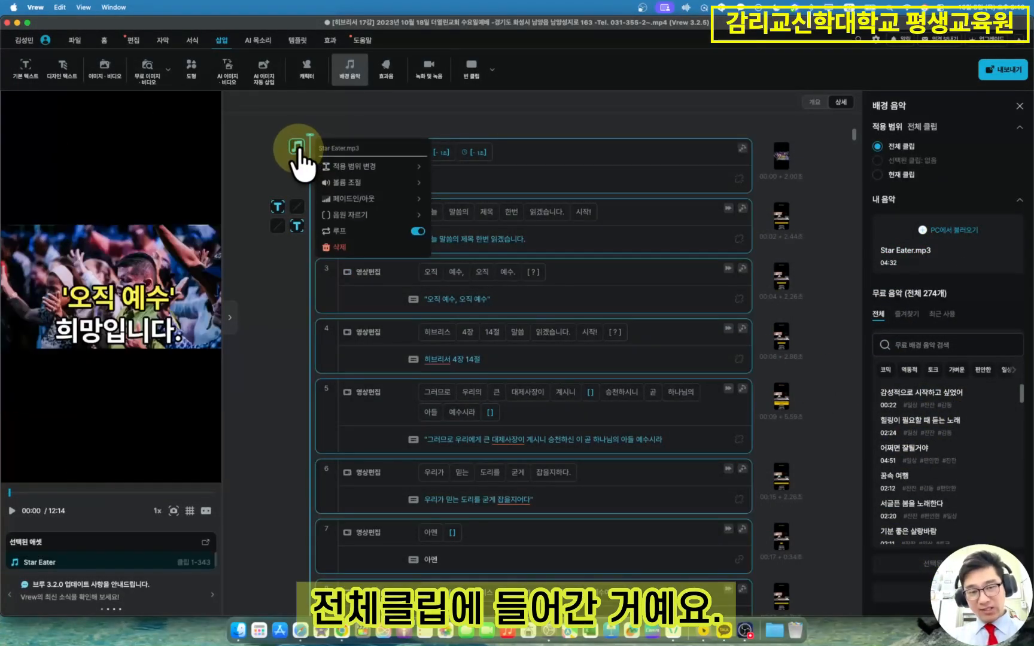
pyautogui.click(364, 186)
pyautogui.moveTo(354, 164); pyautogui.dragTo(335, 163)
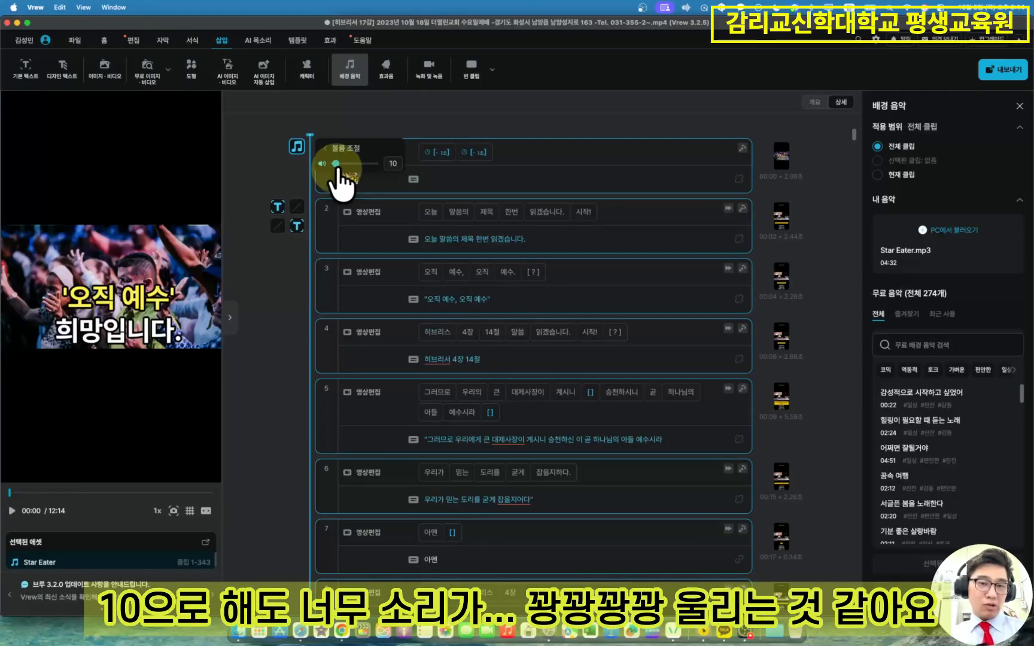
pyautogui.click(274, 181)
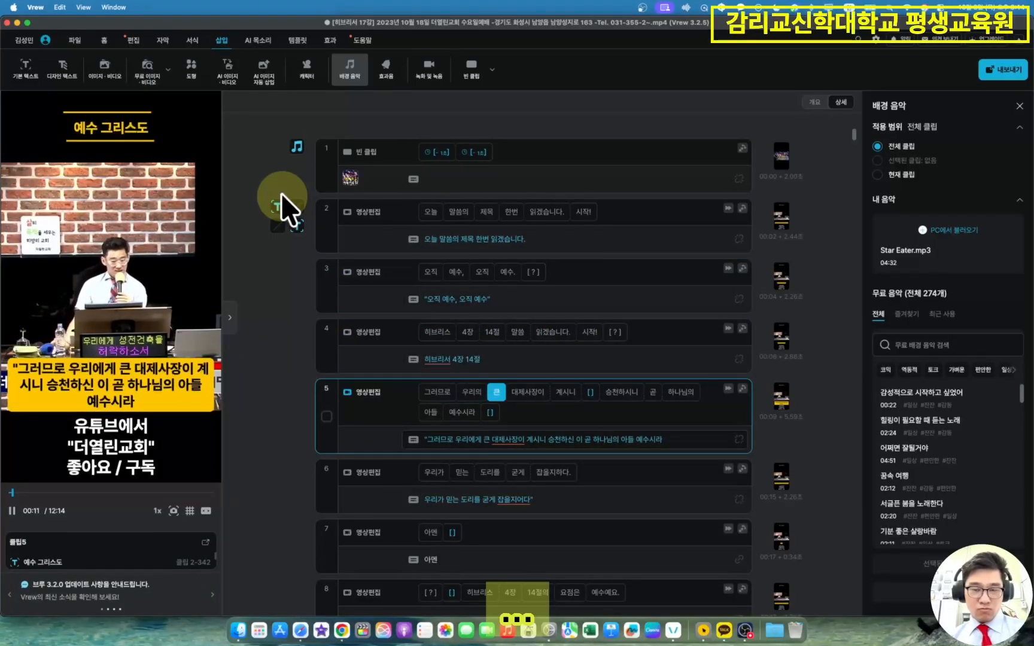
pyautogui.press('space')
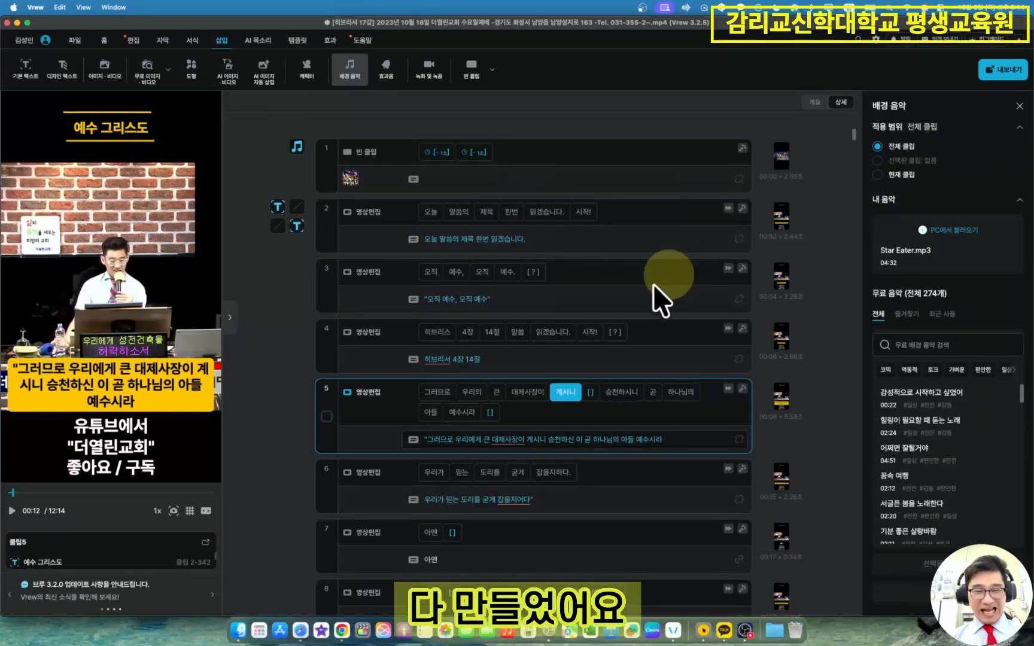
# - Export all scenes and clips as an MP4 video file at FHD resolution (1080 x 1920)
pyautogui.click(999, 69)
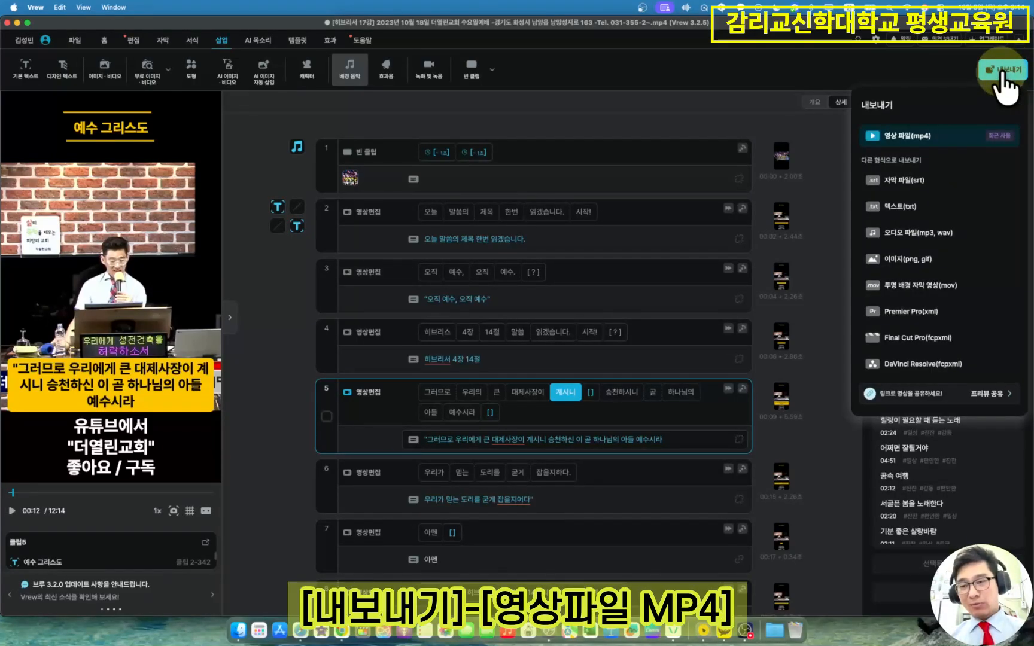
pyautogui.click(952, 138)
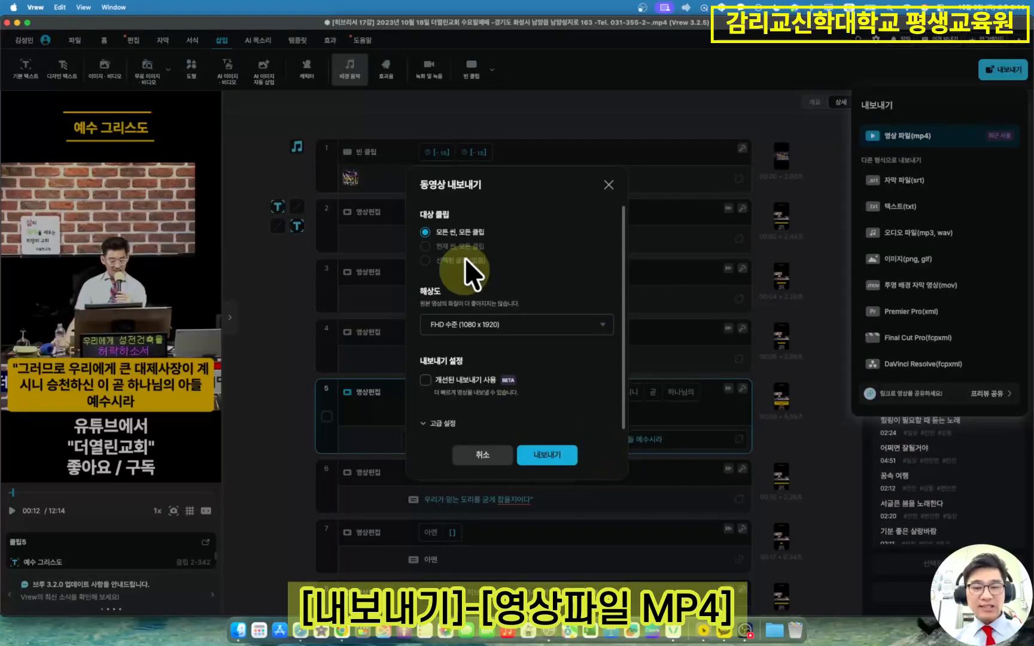
pyautogui.click(552, 458)
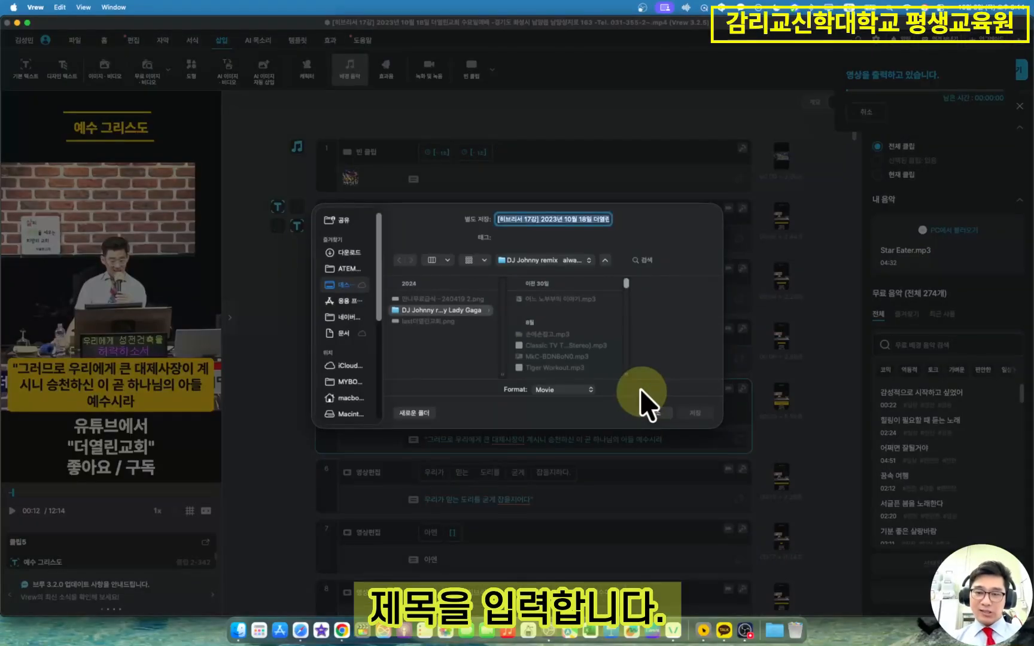
# - Save the exported video in the 다운로드 folder under the name 오직예수20251009.mp4
pyautogui.click(350, 252)
pyautogui.write('ㅎ')
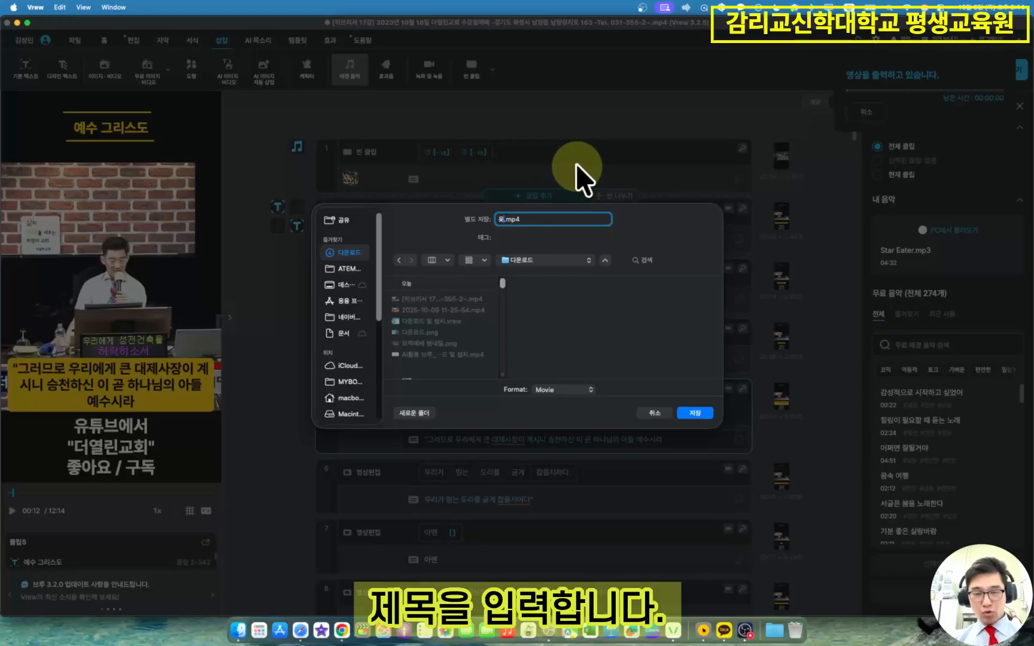
pyautogui.write('직예수20')
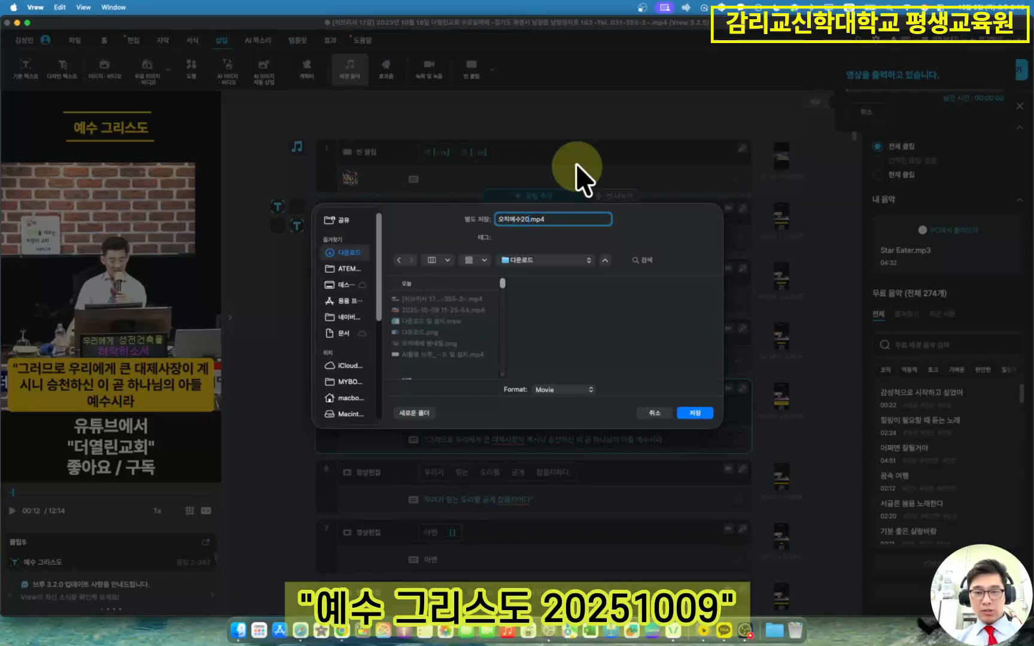
pyautogui.write('251009')
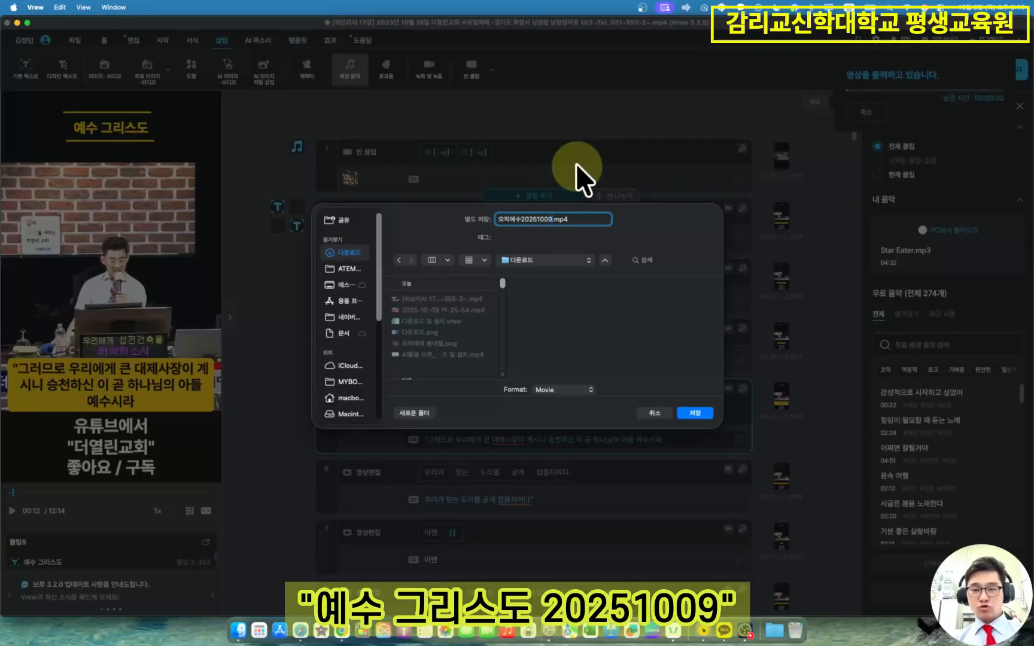
pyautogui.press('Return')
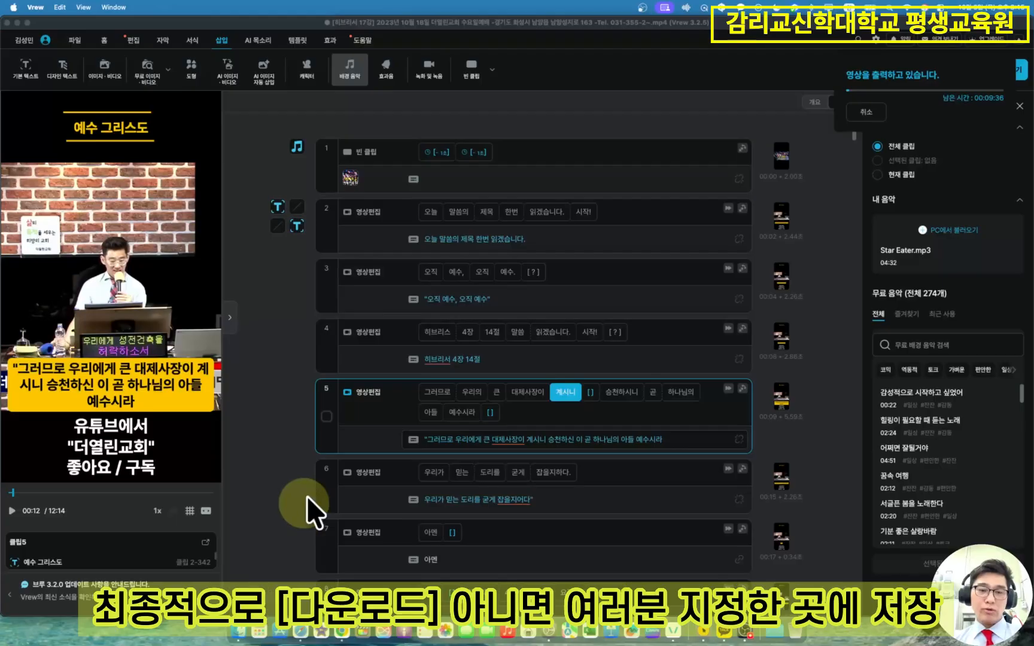
# - Switch to Finder to look in the 다운로드 folder where the export is saved, and return to Vrew
pyautogui.click(239, 632)
pyautogui.click(85, 378)
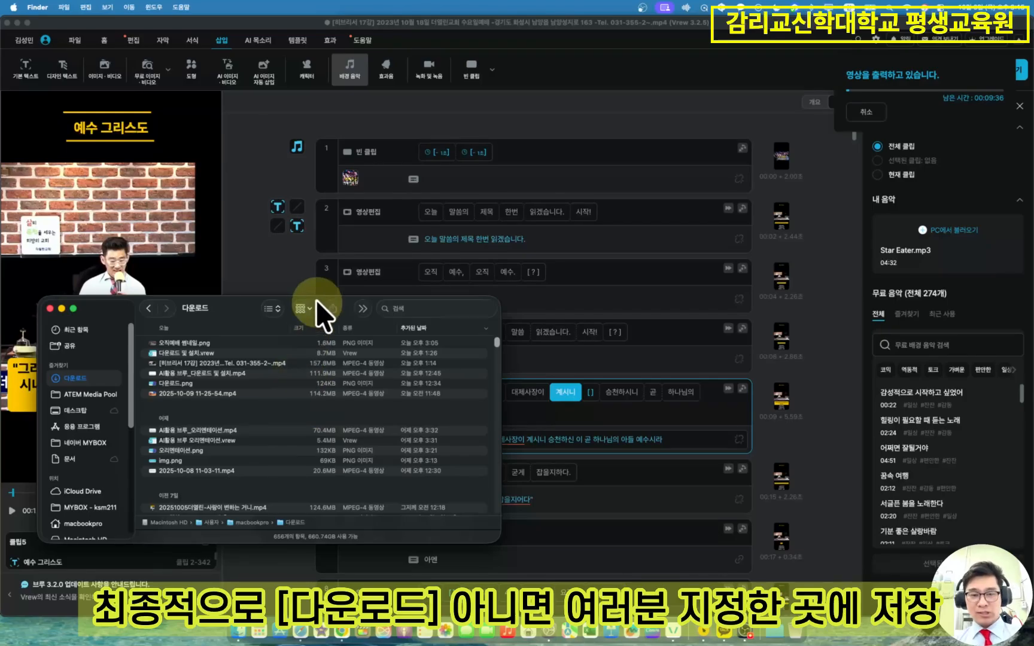
pyautogui.click(294, 283)
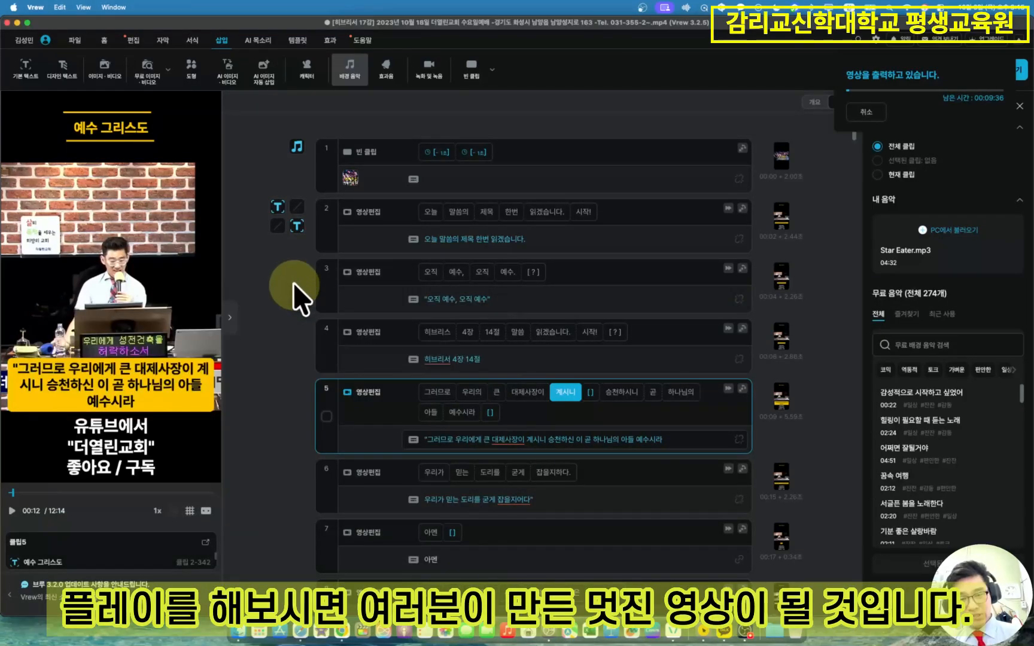